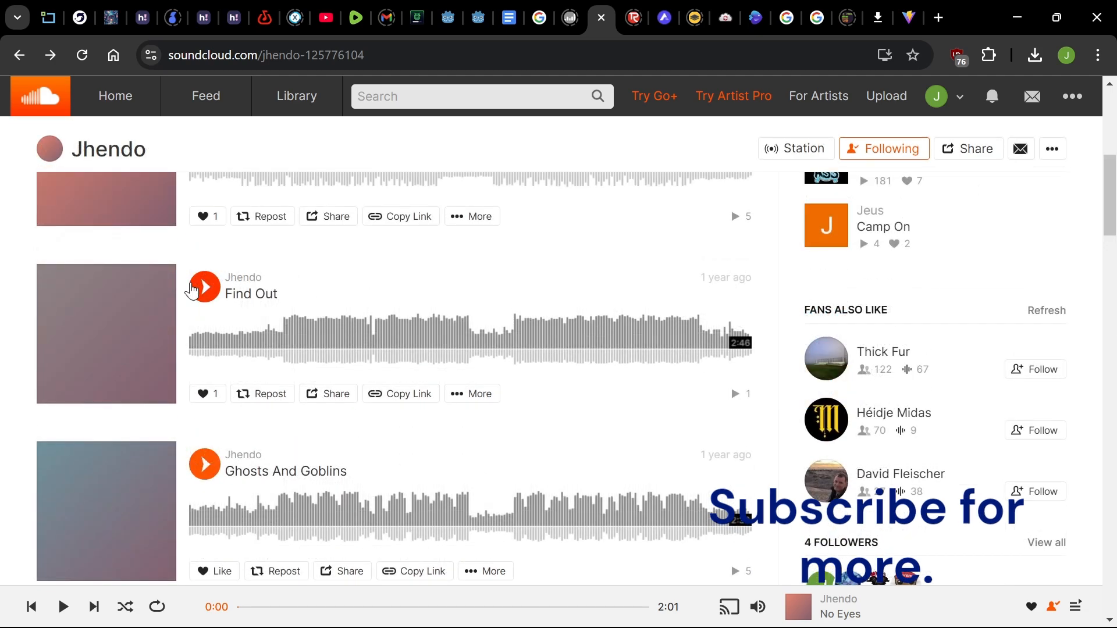
Play the track "Find Out" and pause it about 41 seconds in
left_click(205, 286)
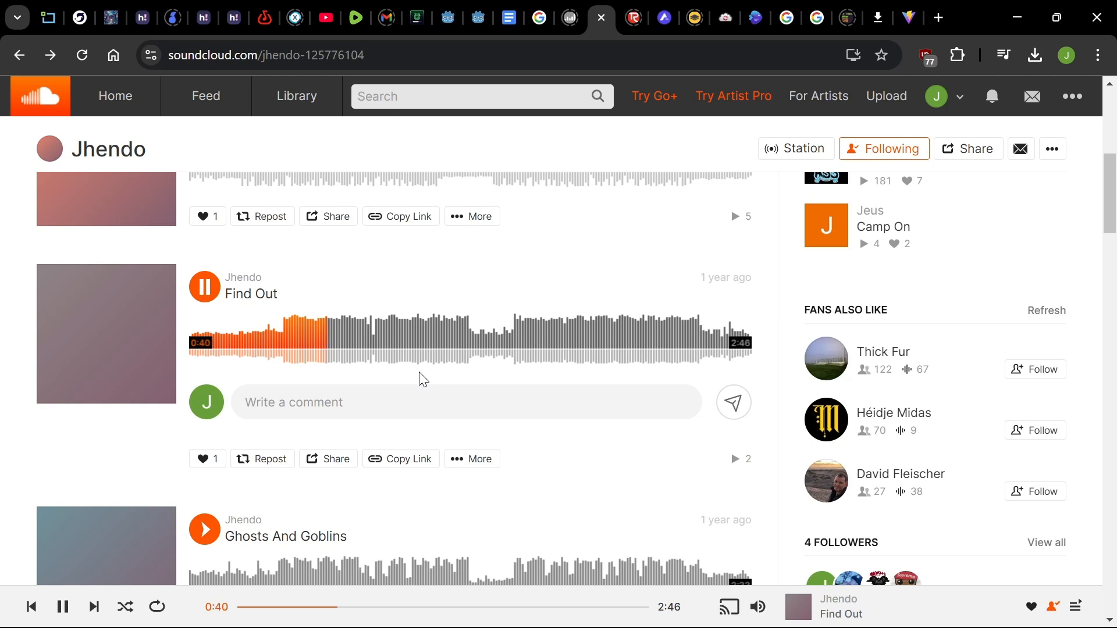
key("space")
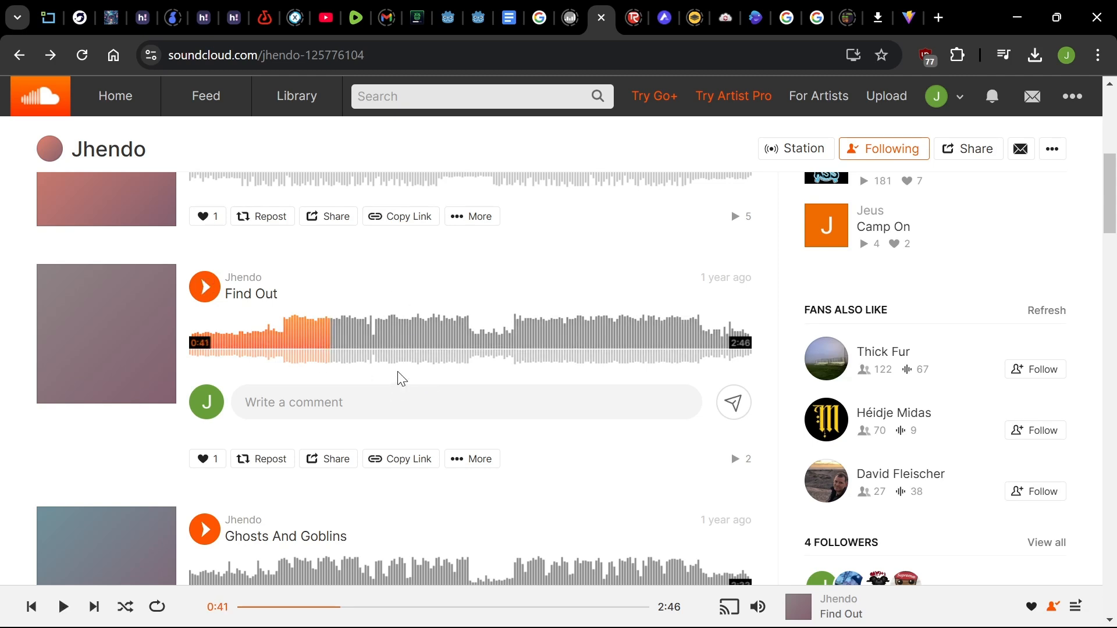
scroll(389, 393, "down", 2)
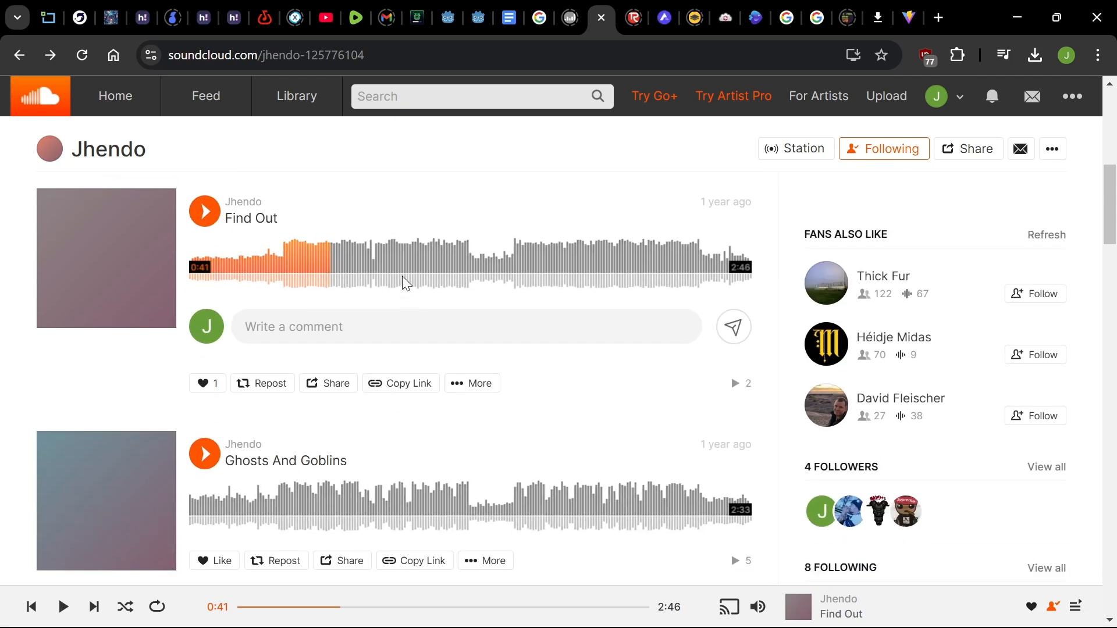
scroll(403, 279, "up", 2)
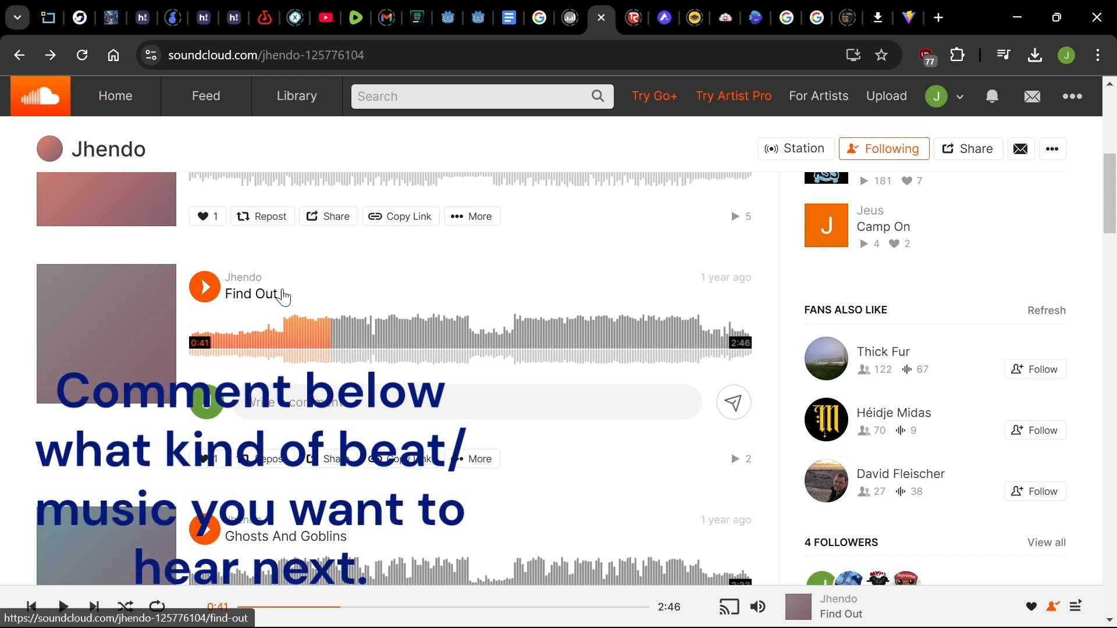
Play "Ghosts And Goblins" and skip ahead to about 0:25
mouse_move(255, 285)
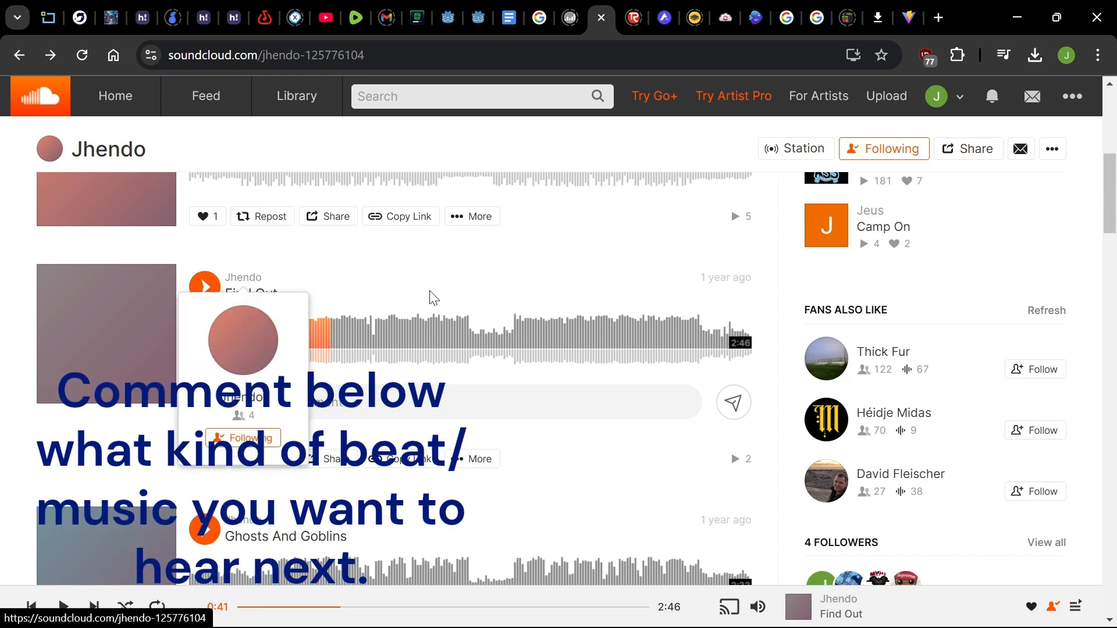
scroll(448, 274, "down", 1)
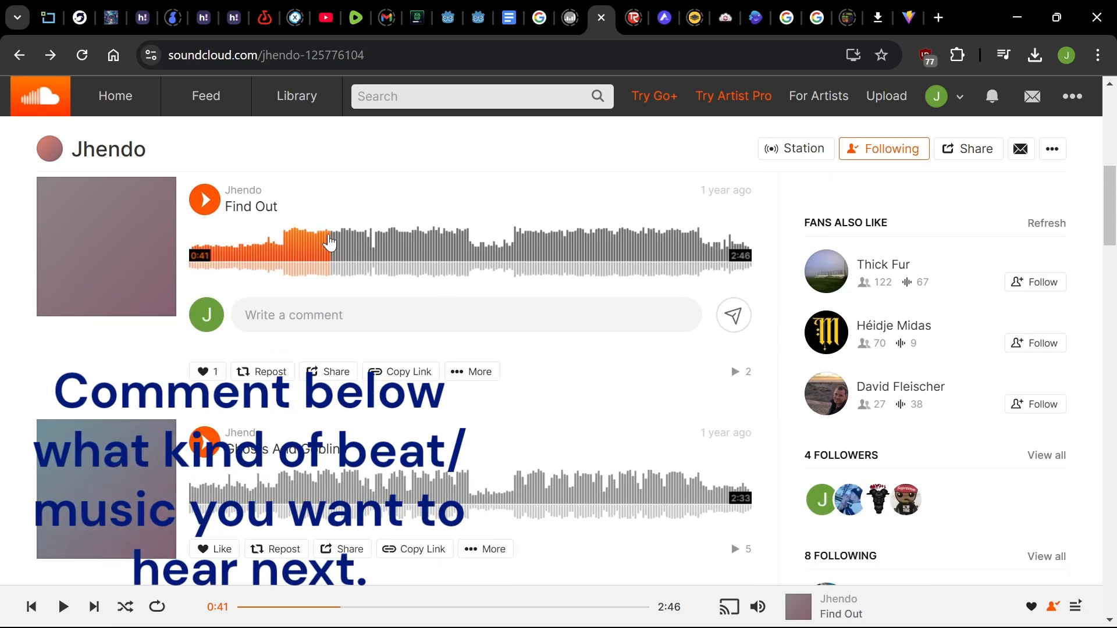
scroll(369, 332, "down", 1)
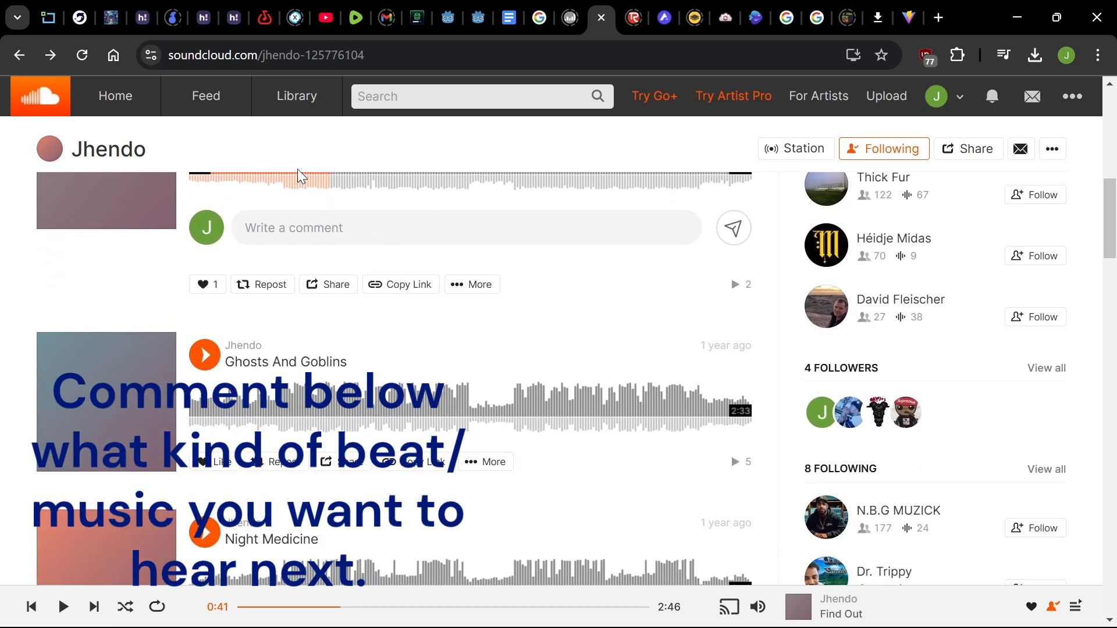
scroll(314, 221, "up", 1)
scroll(268, 285, "down", 1)
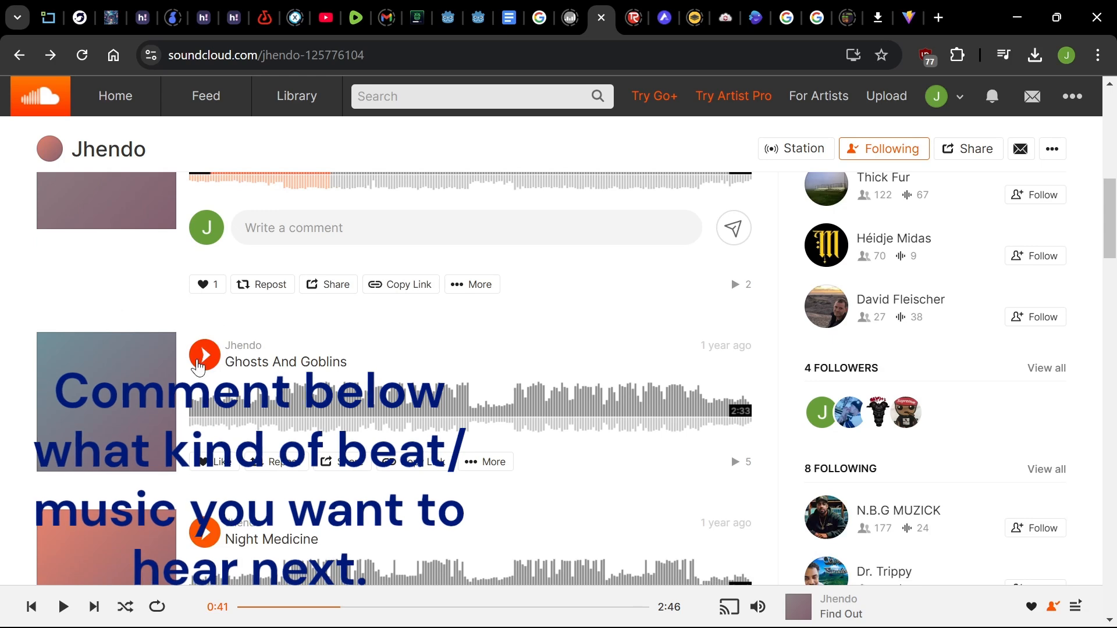
left_click(198, 367)
scroll(304, 292, "down", 2)
scroll(215, 221, "up", 1)
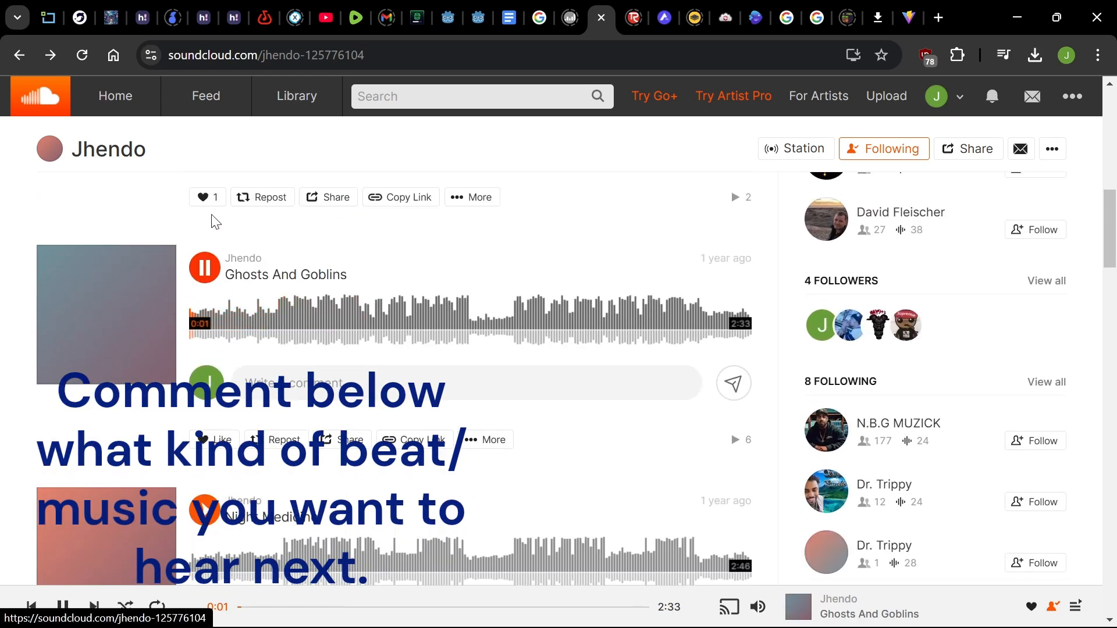
left_click(276, 309)
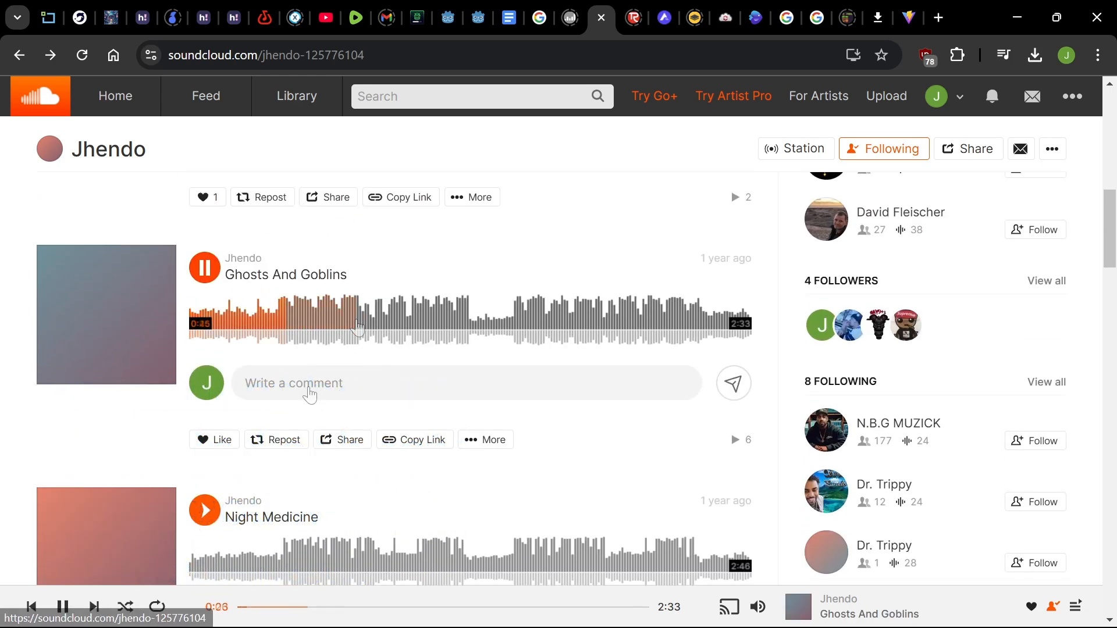
Play "Souls" further down the artist's track list, skipping ahead to about 0:23
scroll(468, 344, "down", 1)
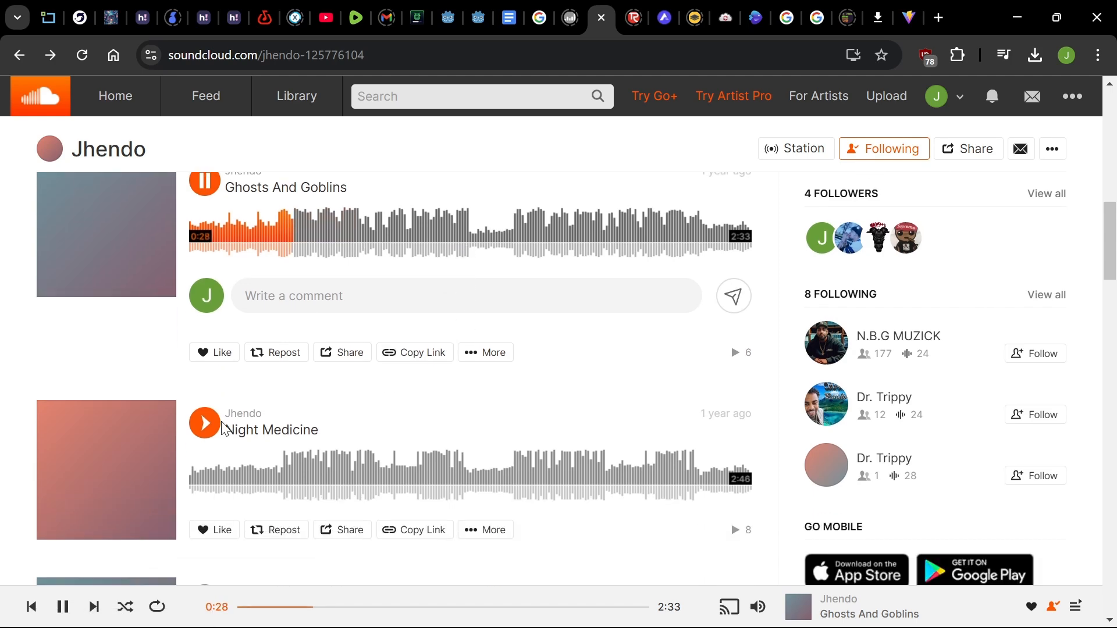
scroll(244, 407, "down", 3)
scroll(357, 389, "down", 3)
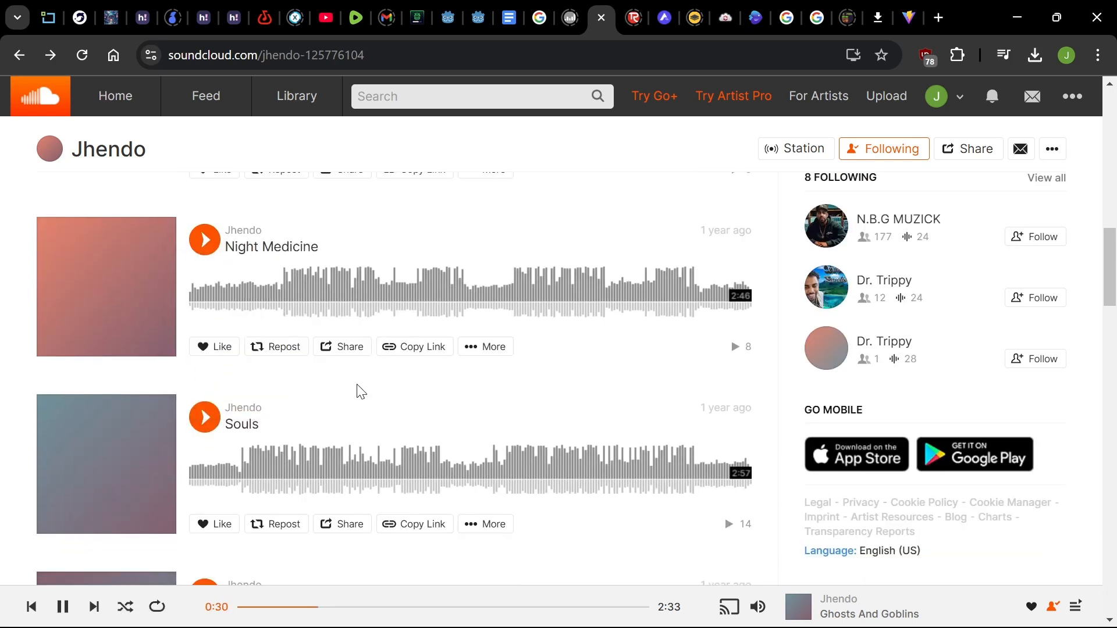
left_click(374, 300)
left_click(265, 213)
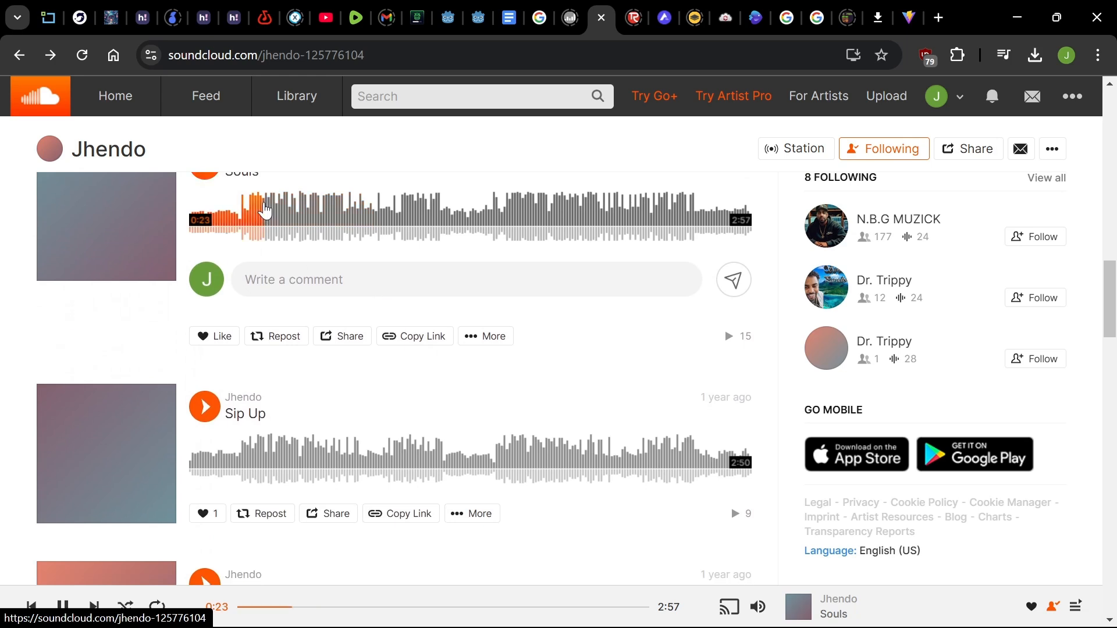
Play a short sample of "Sip Up" and switch playback to "Locate"
left_click(204, 406)
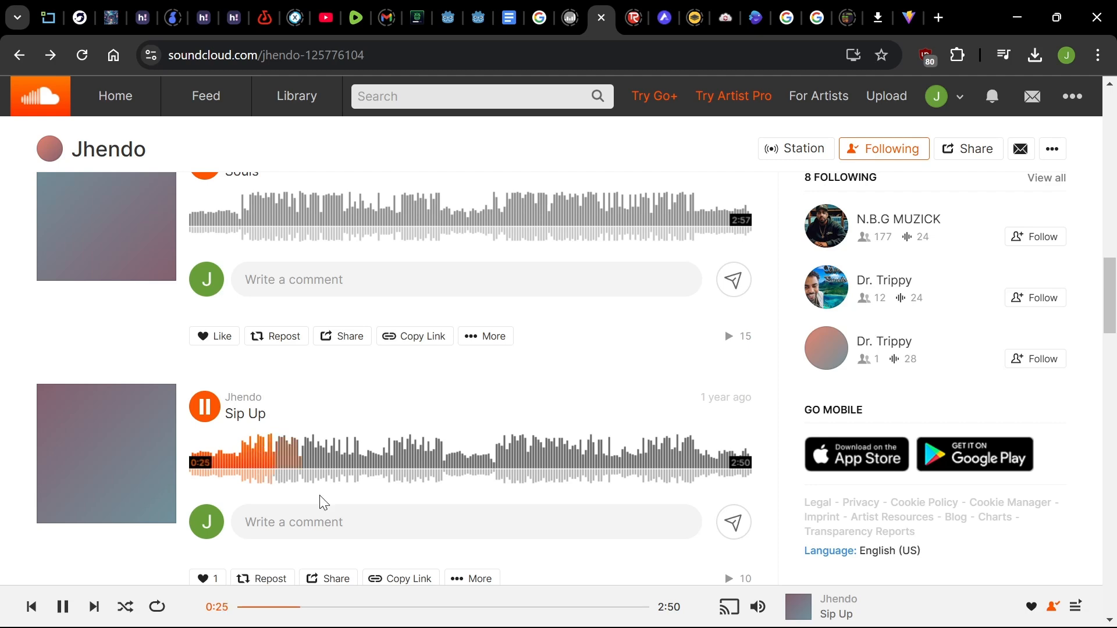
scroll(355, 445, "down", 6)
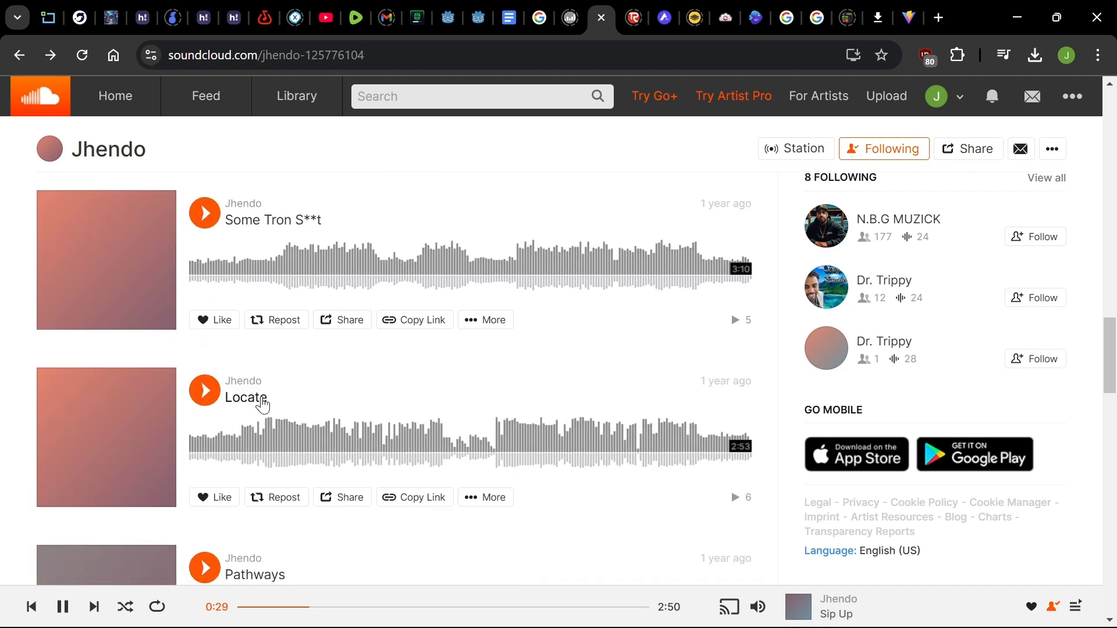
left_click(204, 391)
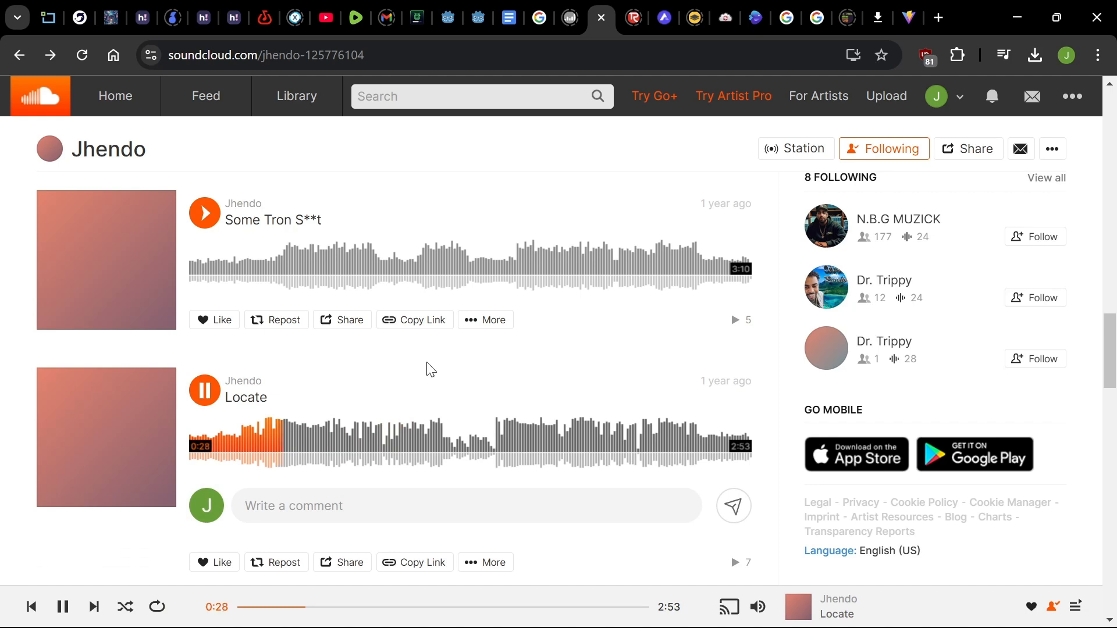
Play the opening of "Pathways", followed by "Flow Boomin" from about 0:20
scroll(407, 366, "down", 4)
left_click(201, 372)
scroll(309, 389, "down", 2)
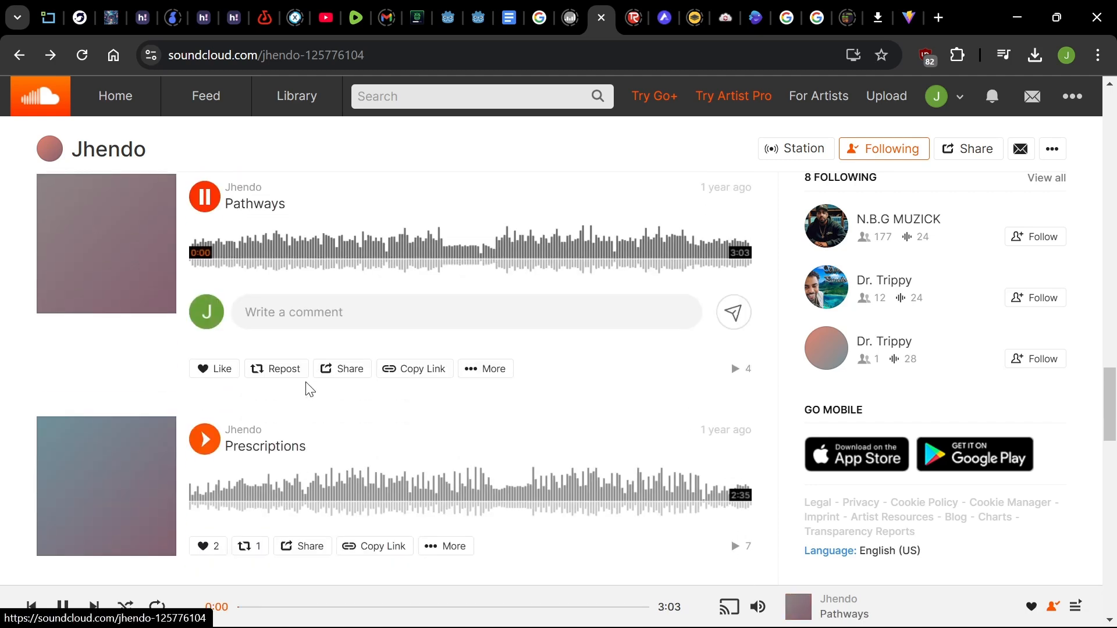
scroll(309, 390, "down", 5)
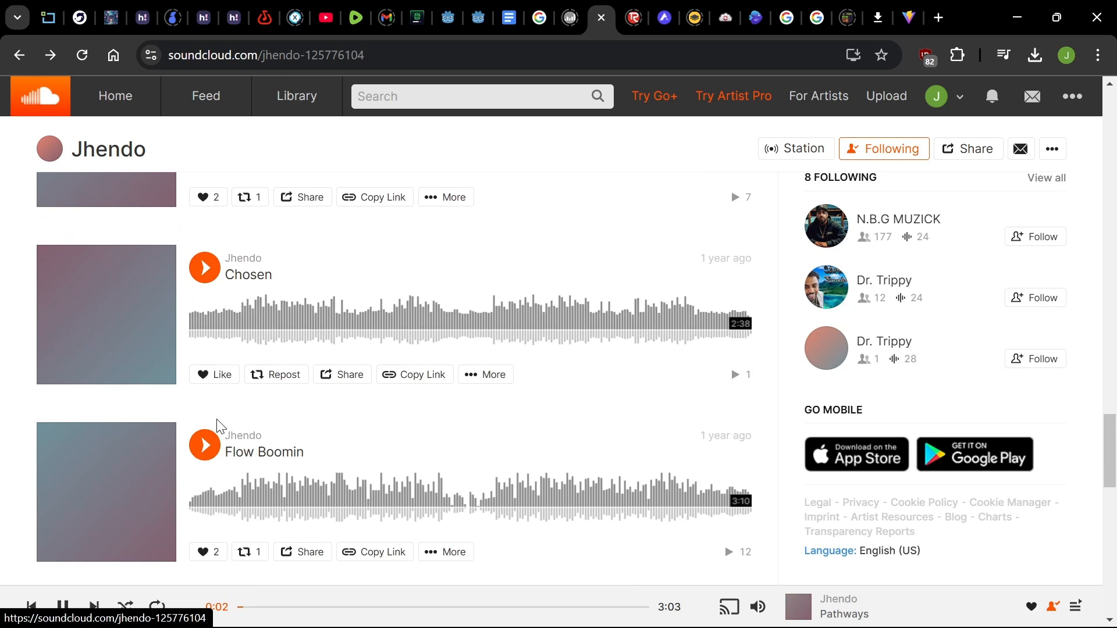
scroll(249, 423, "down", 2)
left_click(249, 424)
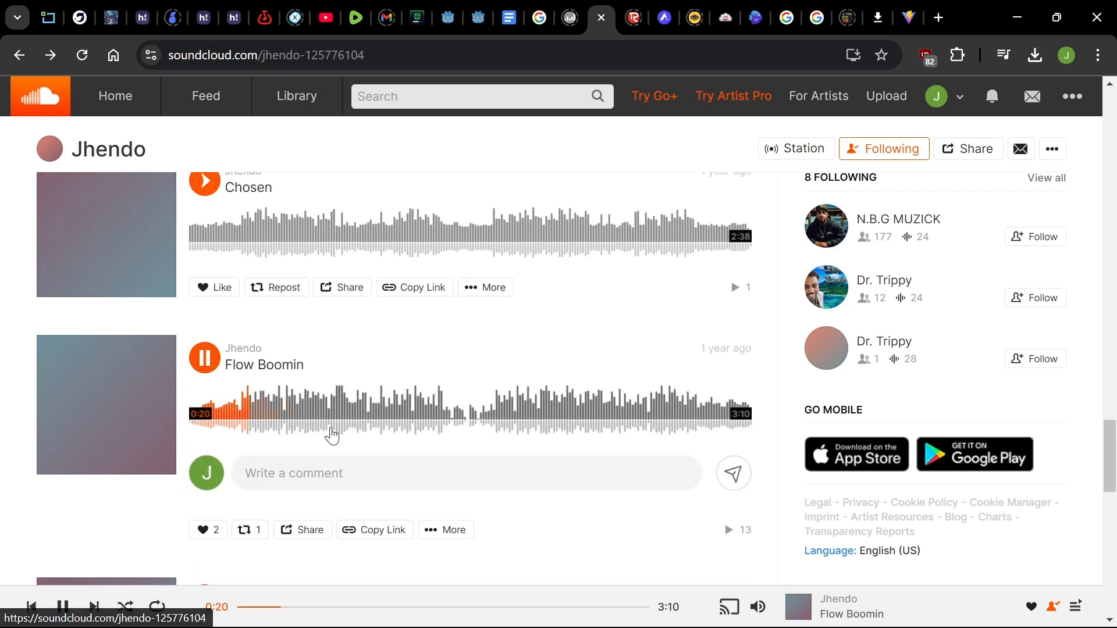
Sample "Grind The Gear" from about 0:16 and "Can I" from about 0:19
scroll(361, 410, "down", 2)
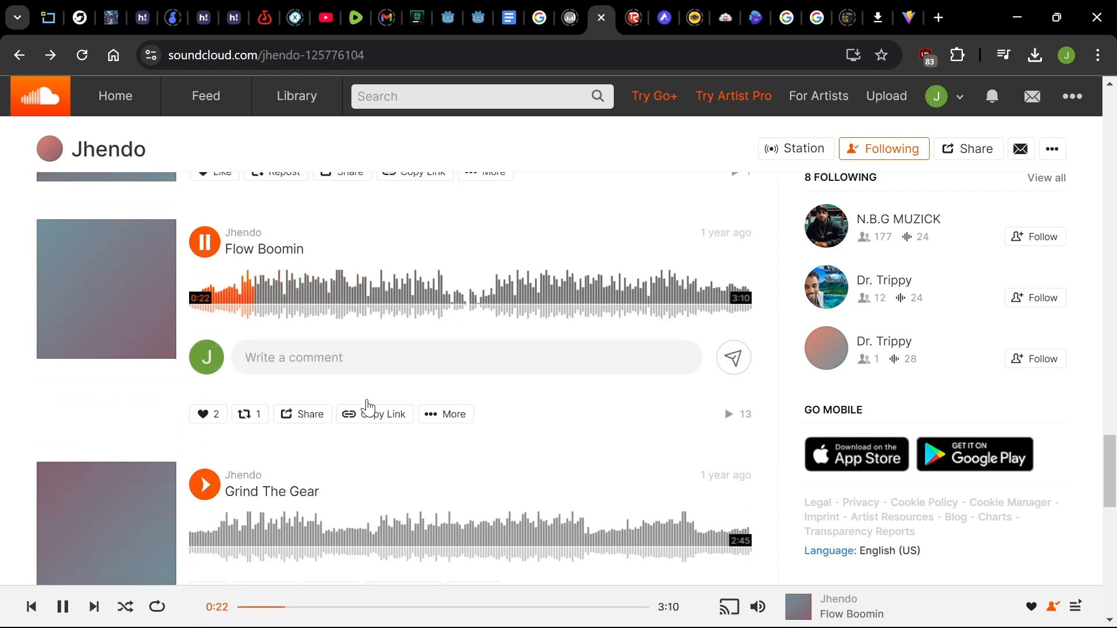
scroll(367, 408, "down", 2)
left_click(245, 402)
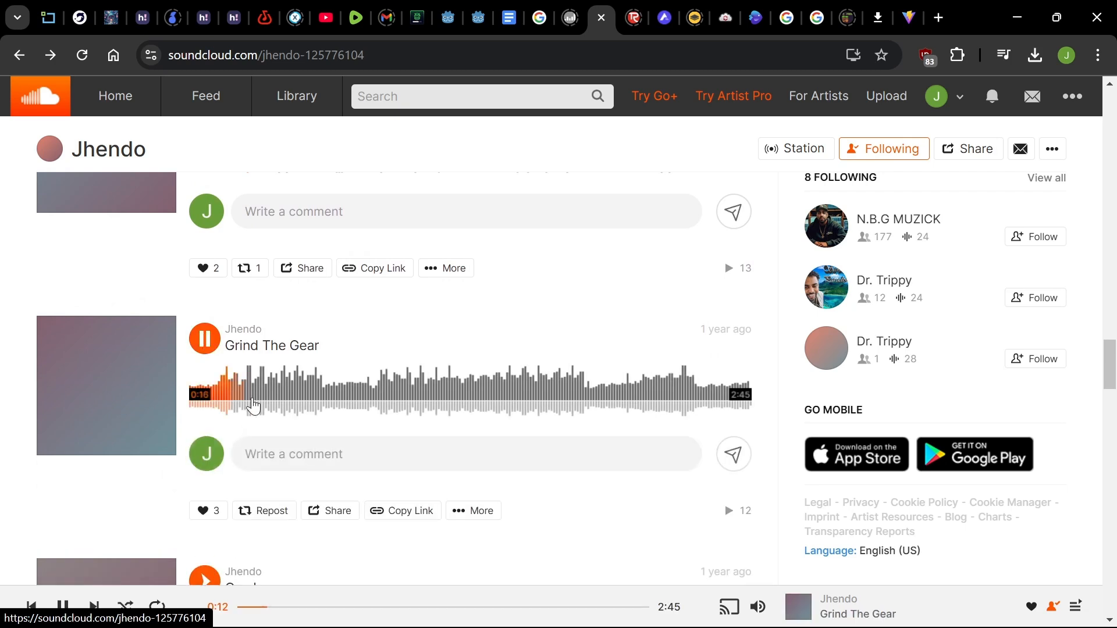
scroll(302, 404, "down", 3)
left_click(205, 406)
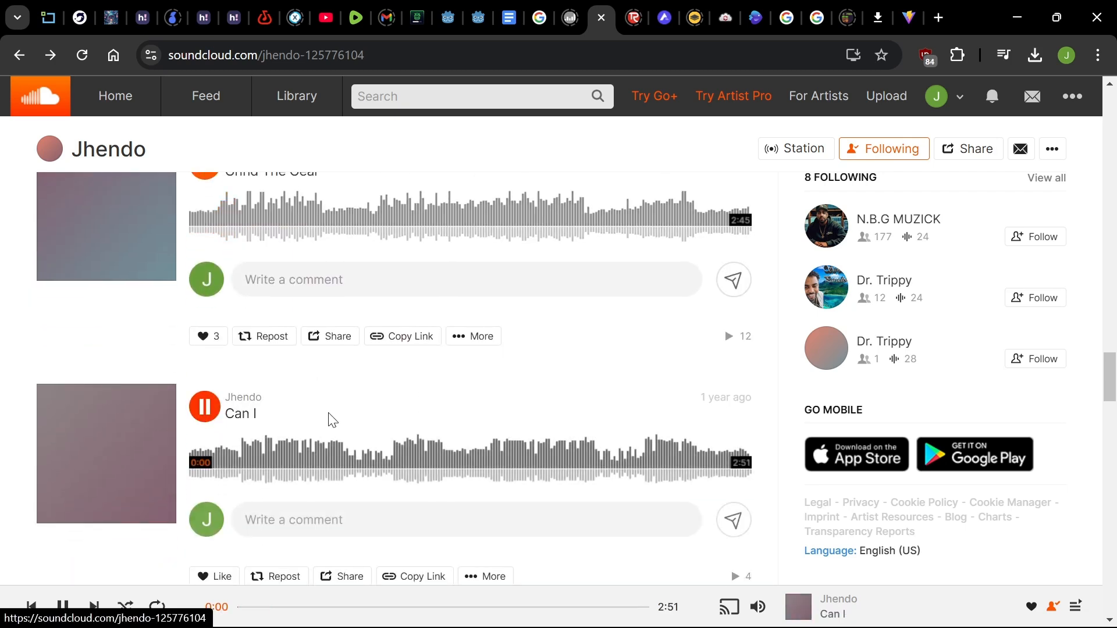
scroll(329, 419, "down", 2)
left_click(252, 381)
Sample "Collect" from about 0:15 and "Whisper Bounce" from about 0:17
scroll(319, 390, "down", 2)
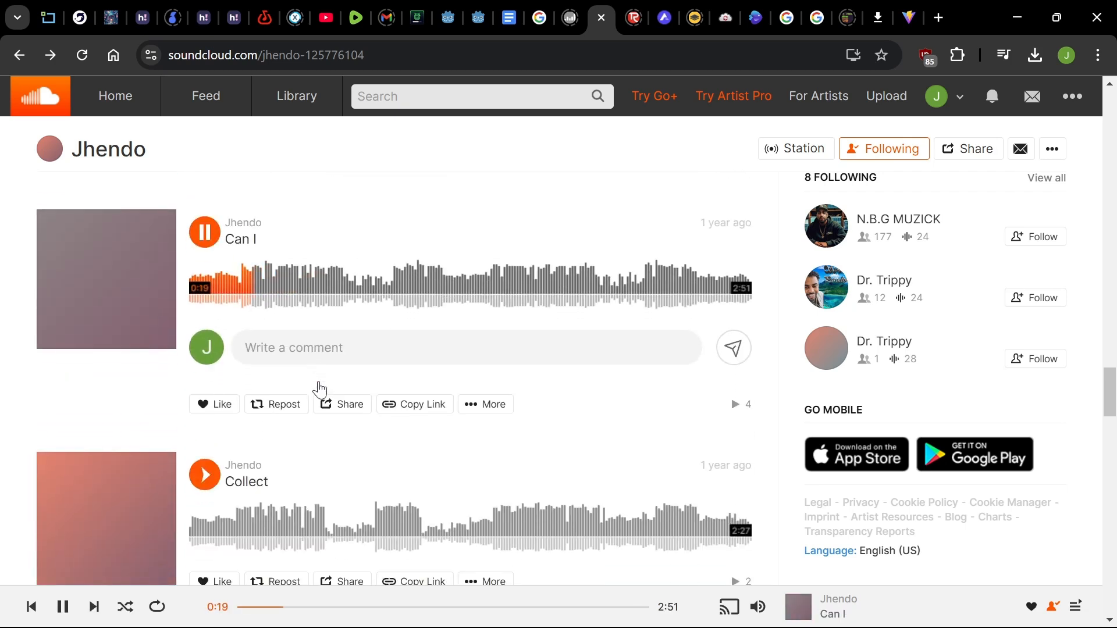
left_click(207, 476)
scroll(250, 416, "down", 3)
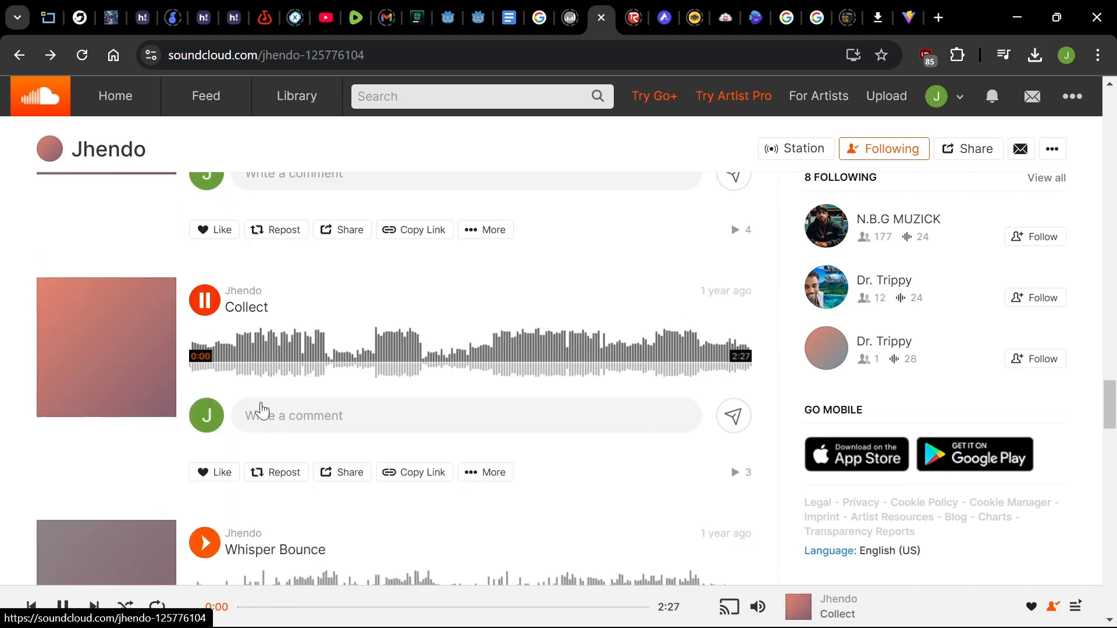
left_click(250, 345)
scroll(381, 349, "down", 2)
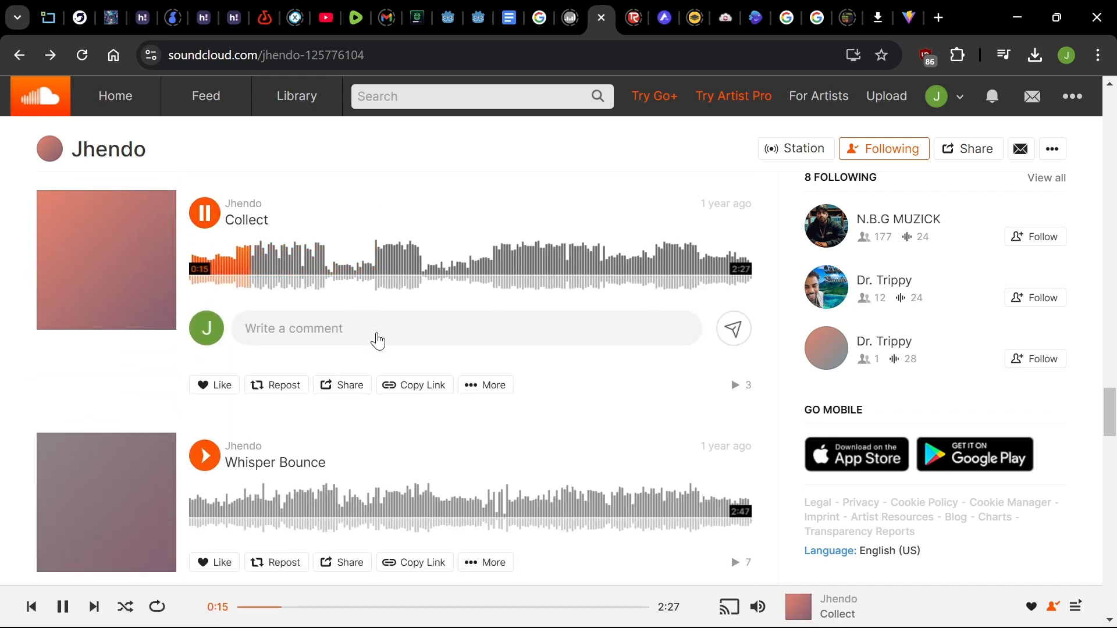
scroll(378, 340, "down", 2)
left_click(247, 418)
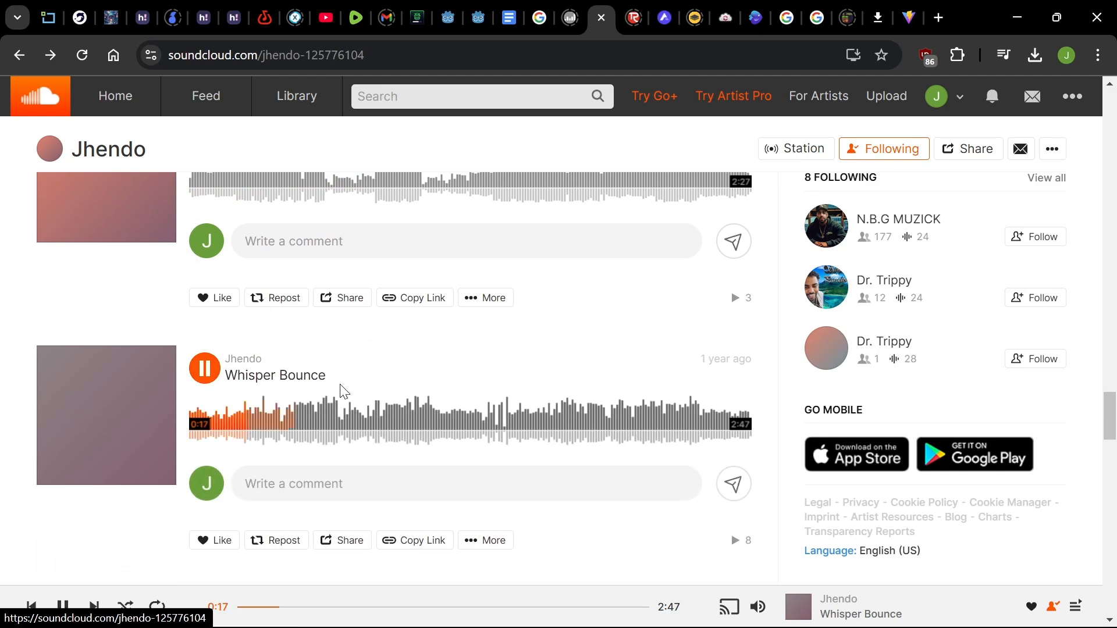
Play "Badge", the track listed after "Whisper Bounce", from about 0:14
scroll(349, 381, "down", 4)
scroll(348, 371, "up", 3)
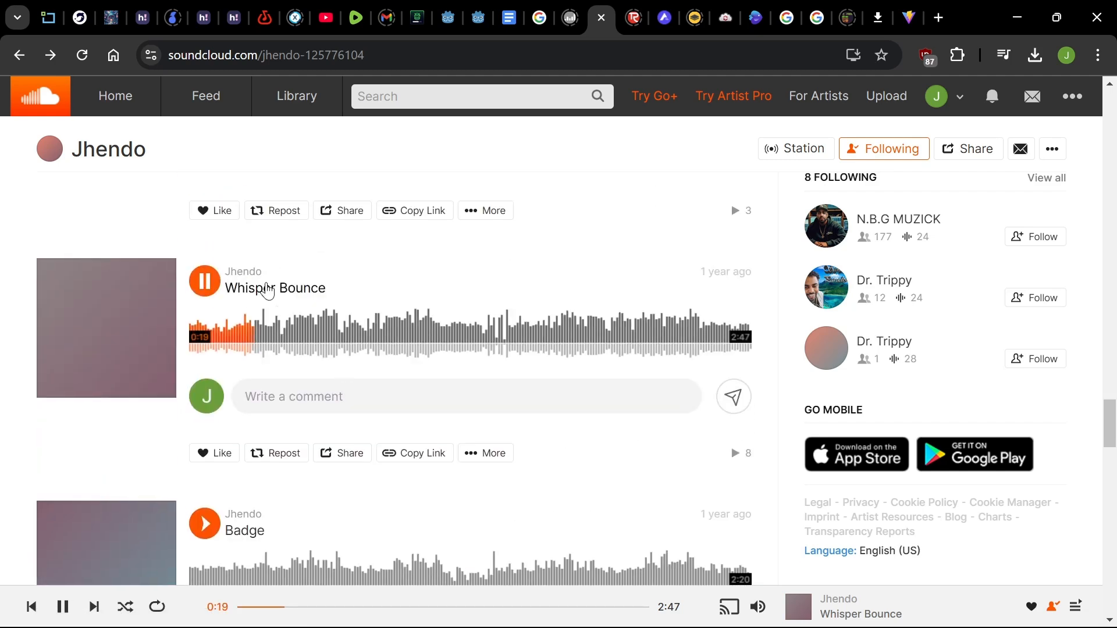
scroll(254, 298, "down", 2)
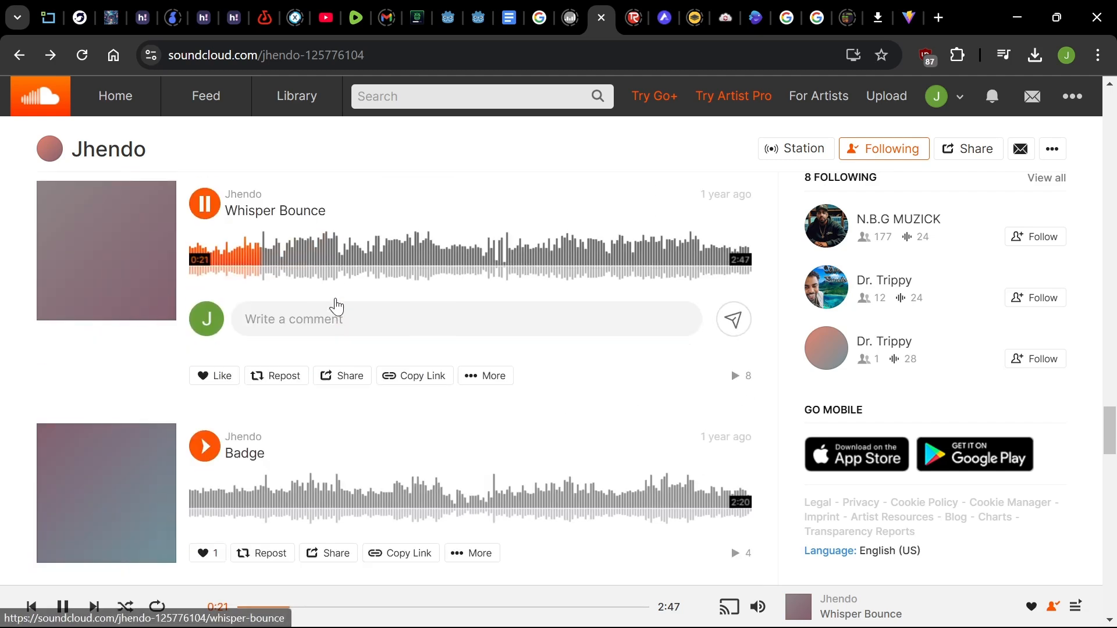
left_click(205, 436)
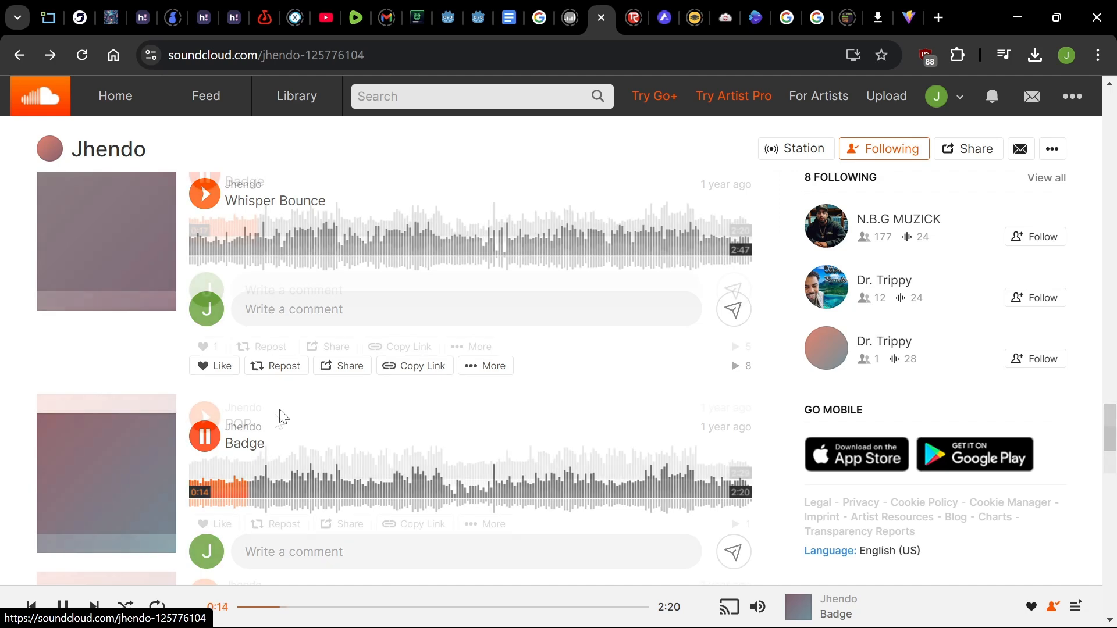
Play the track "POP" and skip ahead past its intro
scroll(283, 417, "down", 5)
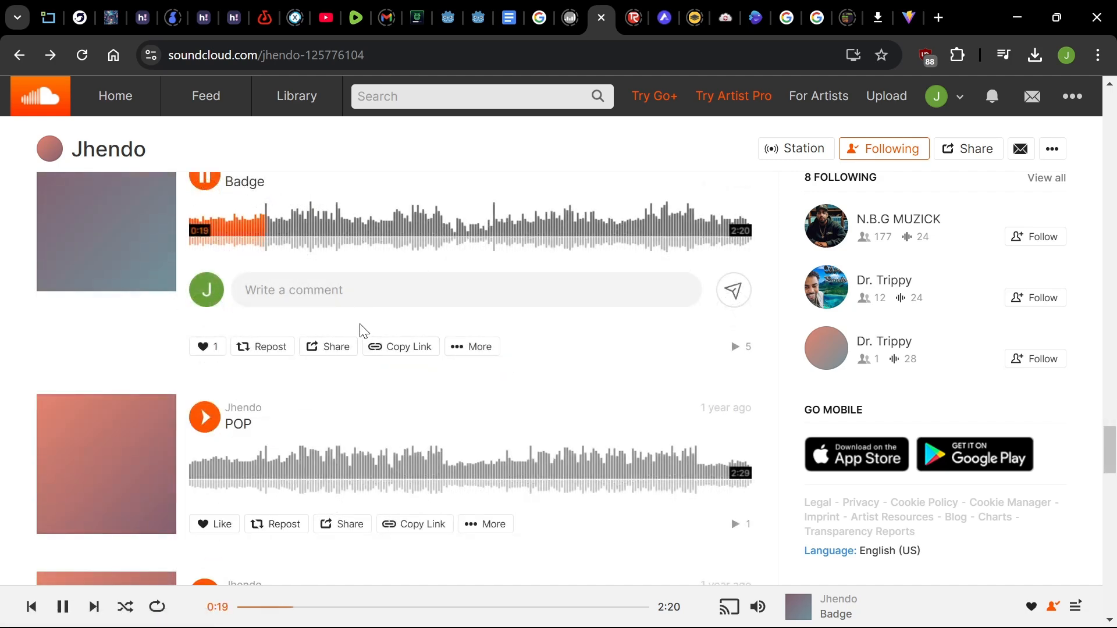
scroll(366, 354, "up", 3)
scroll(291, 419, "down", 1)
scroll(301, 417, "down", 2)
left_click(202, 414)
scroll(287, 416, "down", 3)
left_click(264, 298)
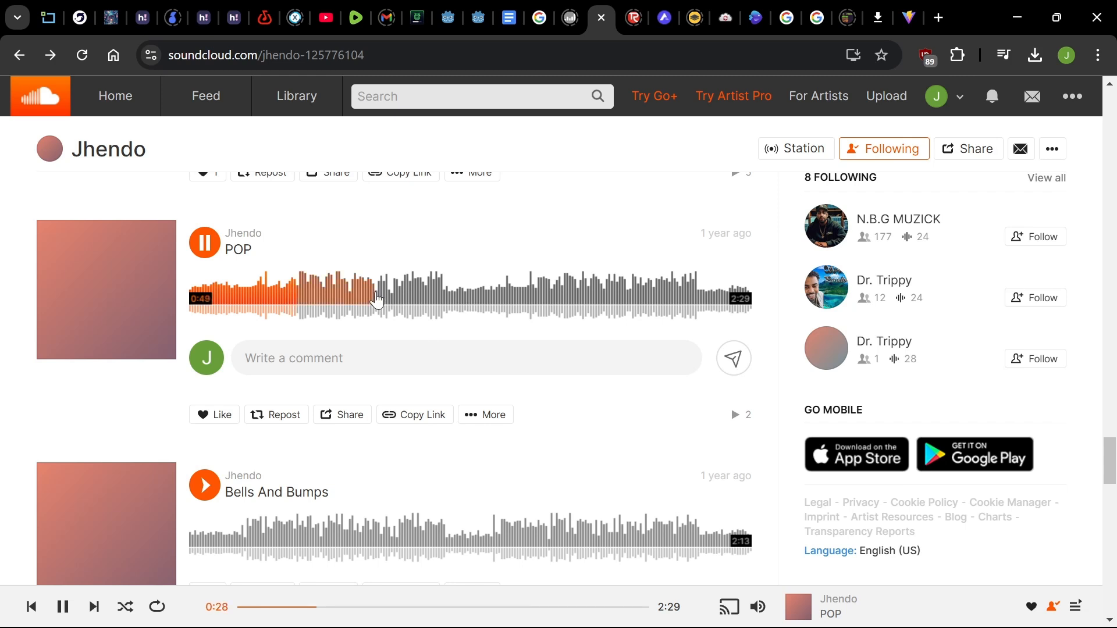
Play "Bells And Bumps" and skip ahead to about 0:16
scroll(454, 390, "down", 1)
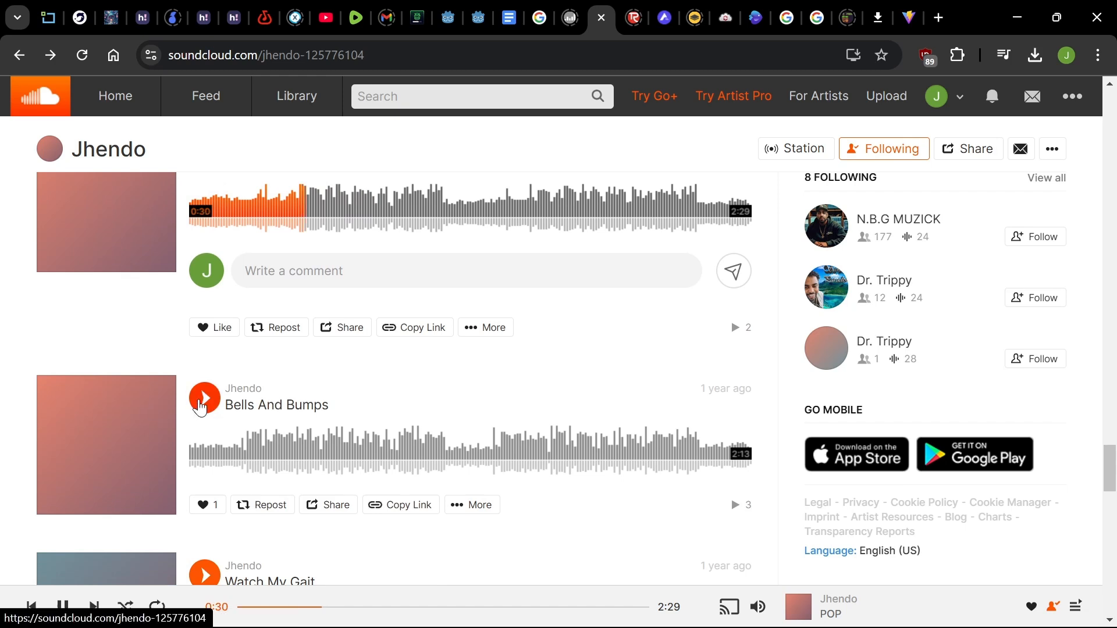
left_click(200, 407)
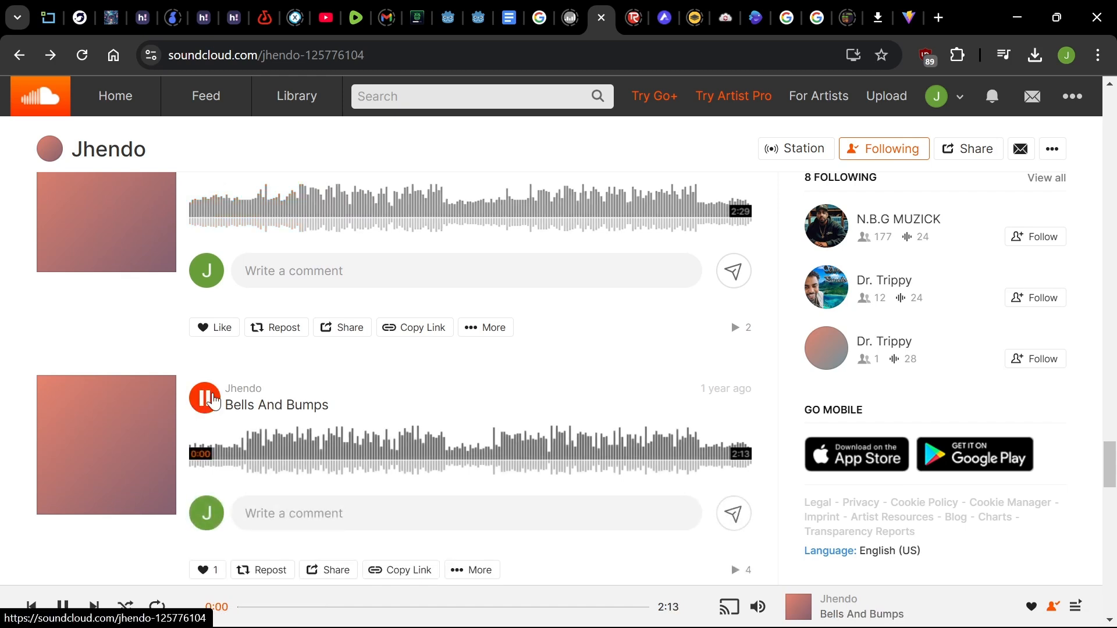
left_click(256, 451)
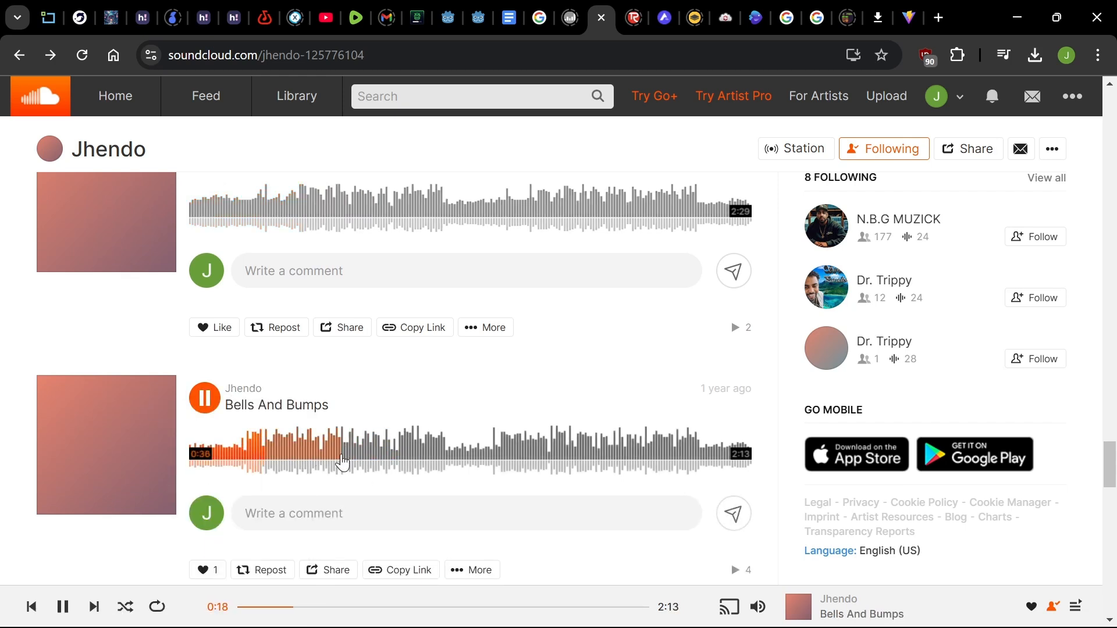
scroll(366, 414, "down", 3)
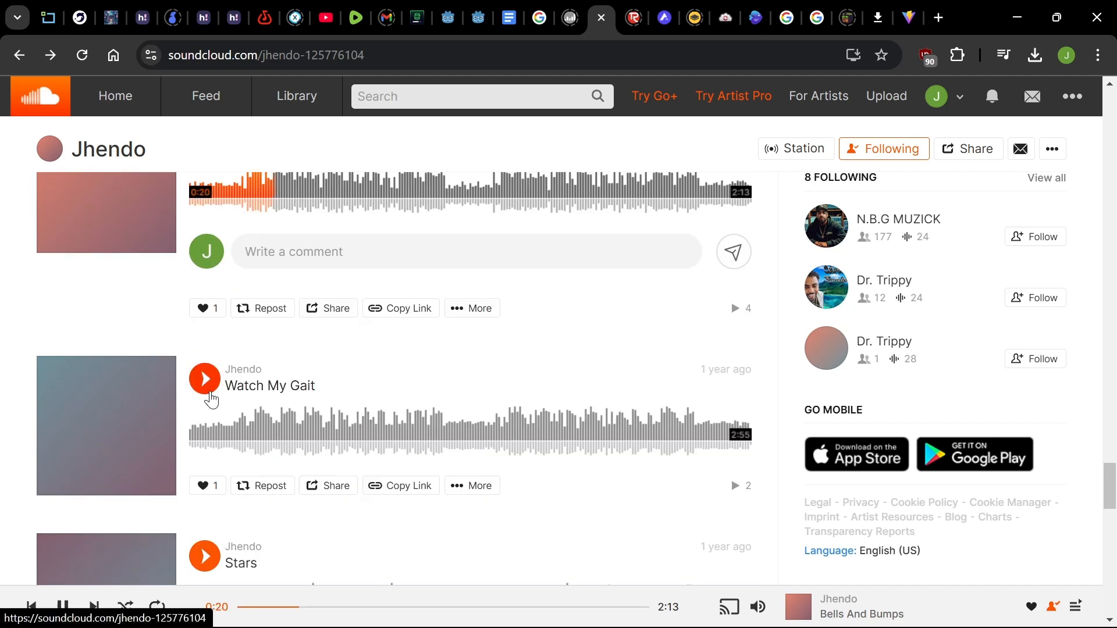
Sample the tracks "Watch My Gait" from about 0:30 and "Stars" from about 0:32
left_click(209, 395)
left_click(284, 433)
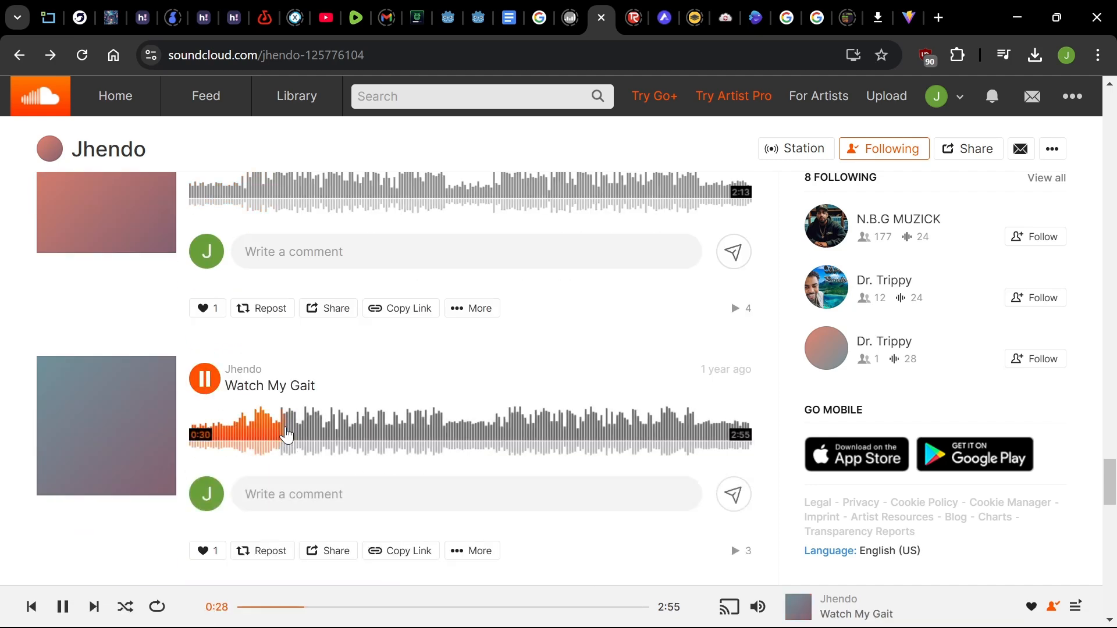
scroll(286, 435, "down", 3)
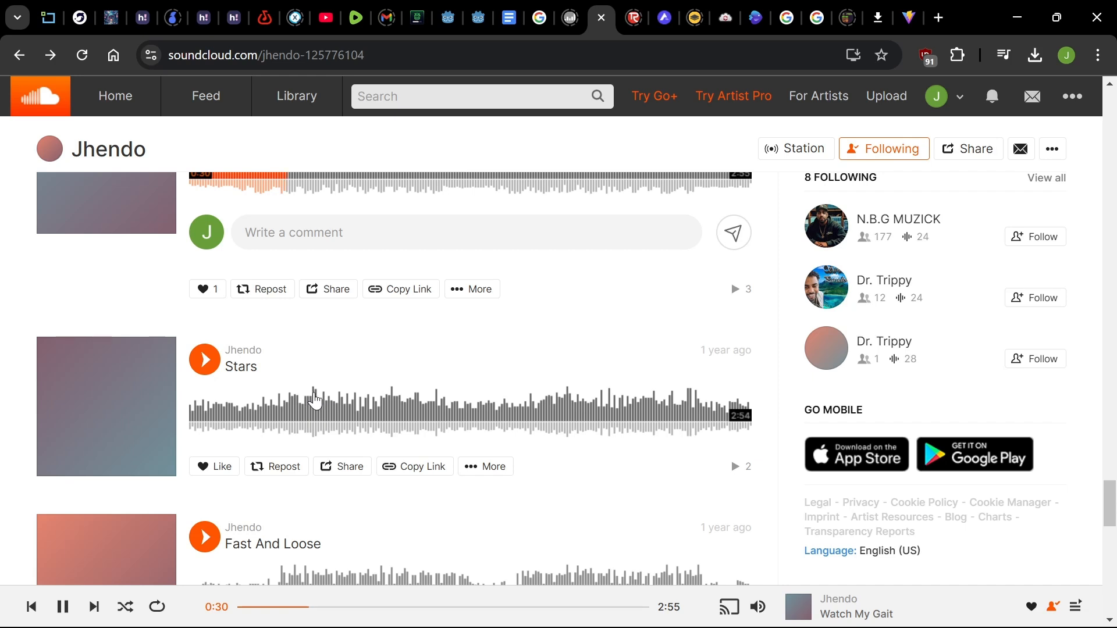
scroll(315, 400, "down", 1)
left_click(291, 329)
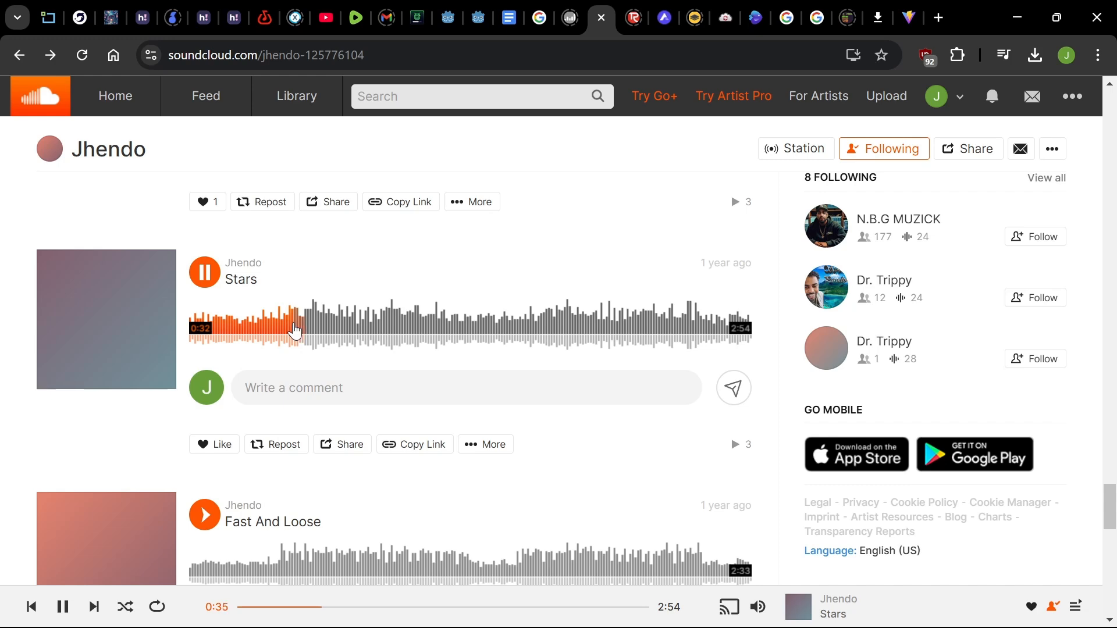
Pause "Stars", switch to FL Studio and set the project tempo to 122
key("alt+Tab")
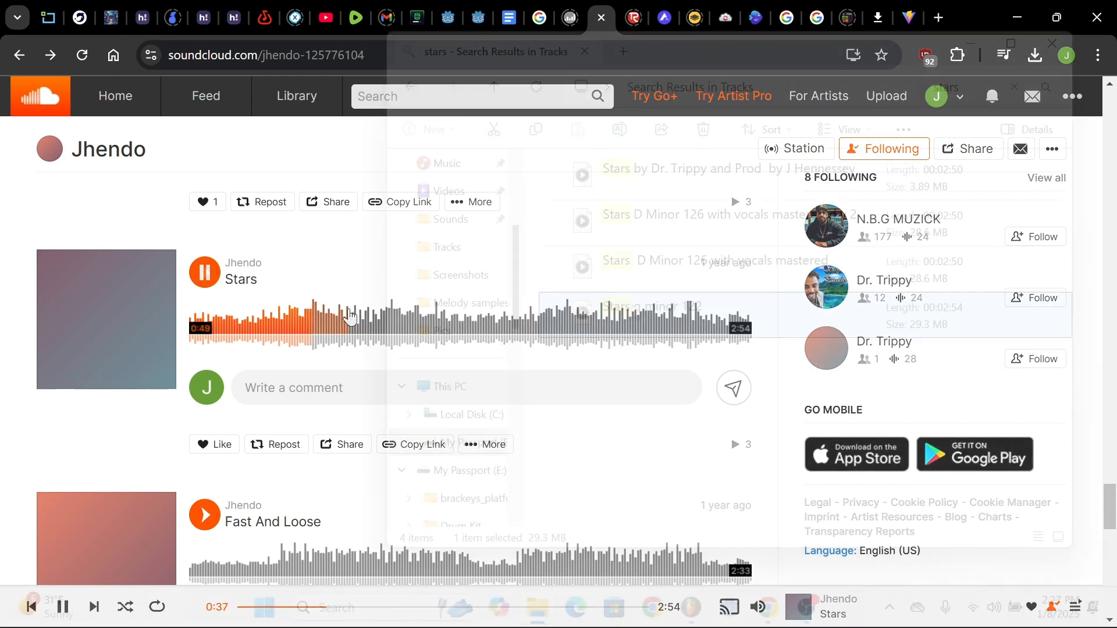
key("XF86AudioPlay")
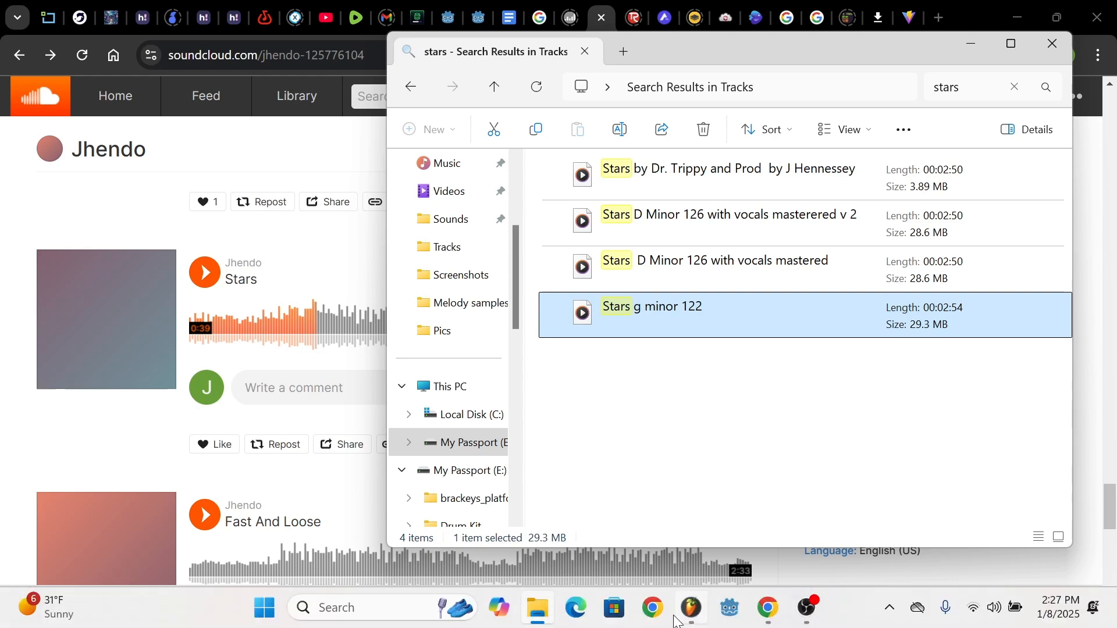
key("alt+Tab")
left_click_drag(427, 31, 464, 13)
Save the new project as "Stars Flip g minor 122"
left_click(21, 22)
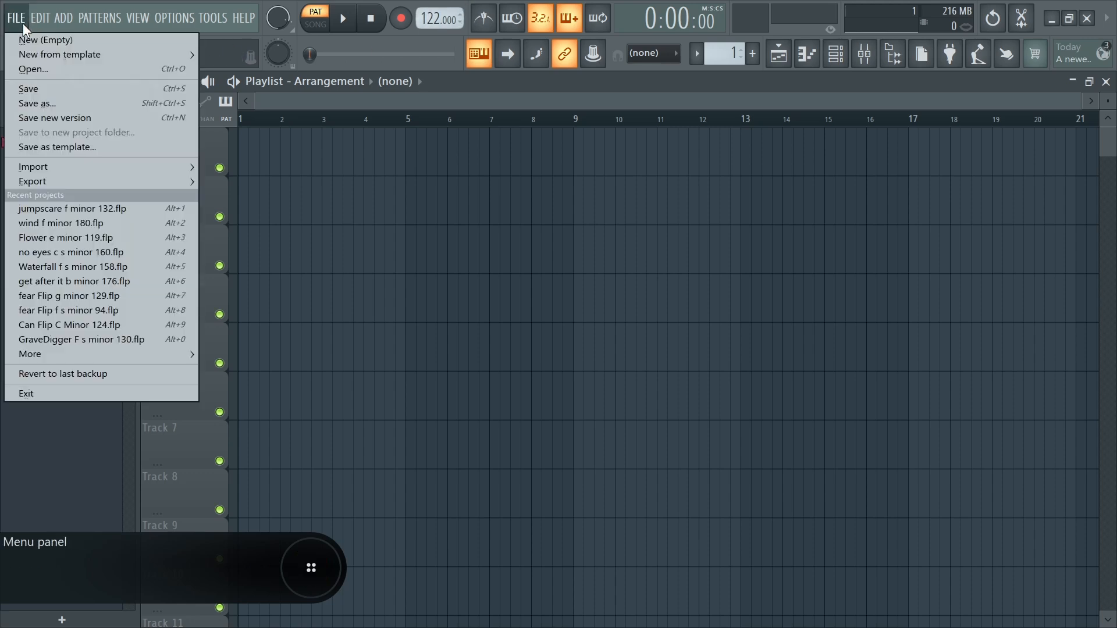
left_click(40, 89)
type("g minor ")
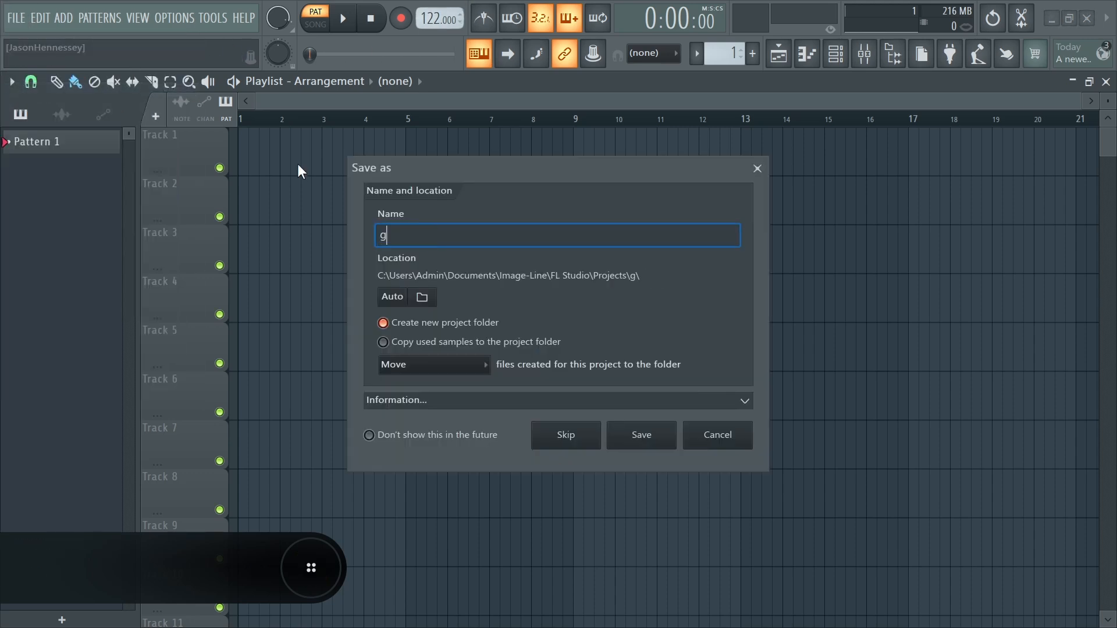
type("122")
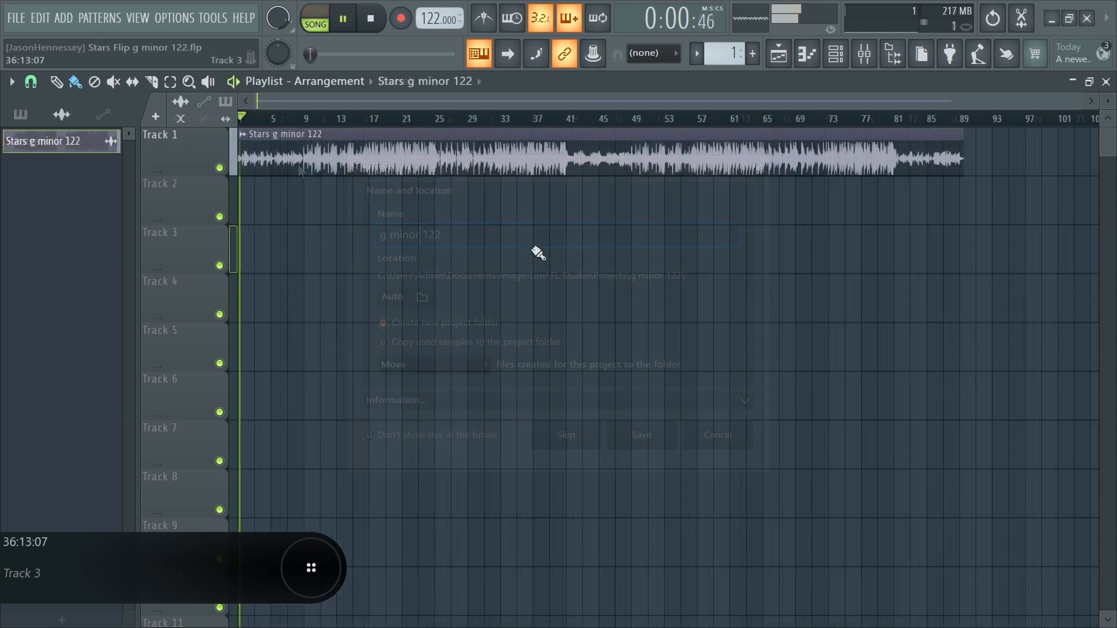
Stop playback and enable Remove DC offset and Normalize for the "Stars g minor 122" sample
key("space")
double_click(599, 170)
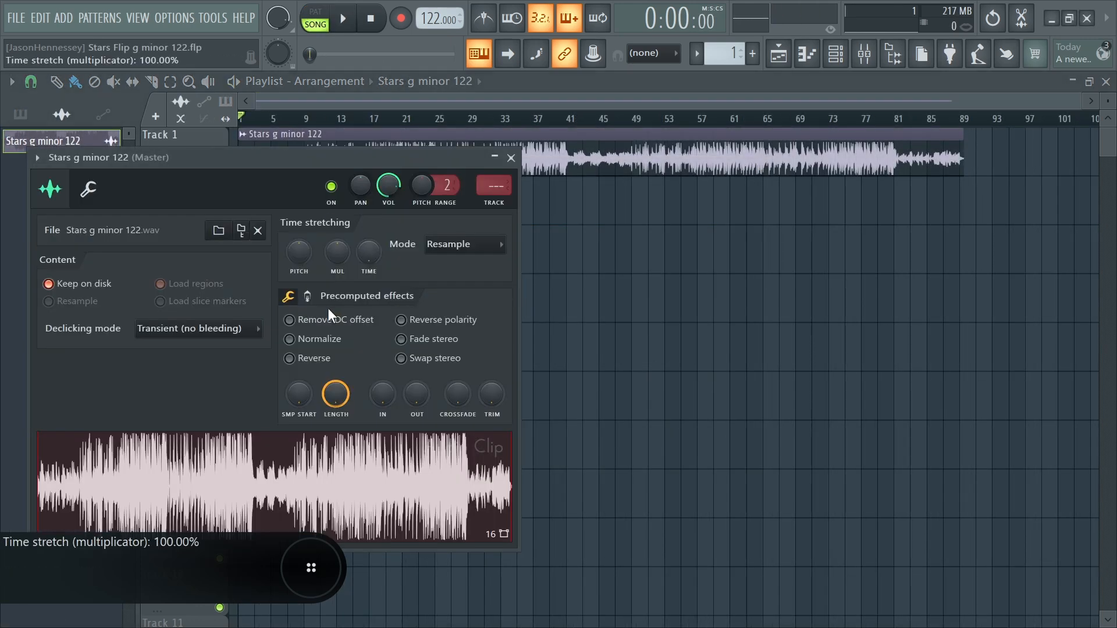
left_click(328, 320)
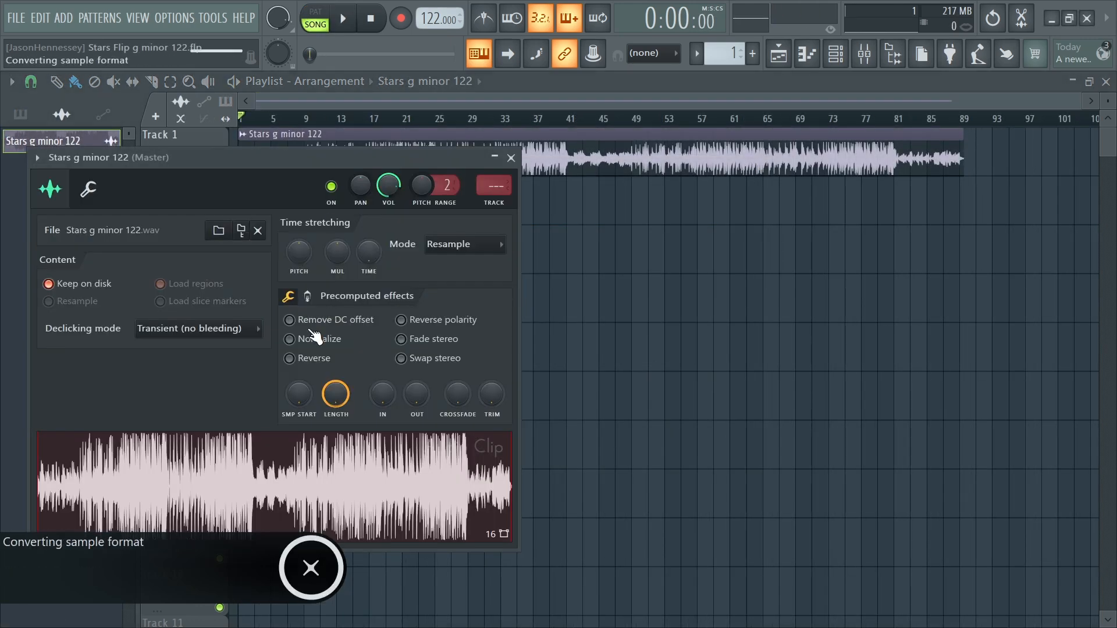
left_click(324, 340)
Set the sample's declicking mode to Smooth (bleeding) and change its time-stretching mode
left_click(229, 329)
left_click(186, 404)
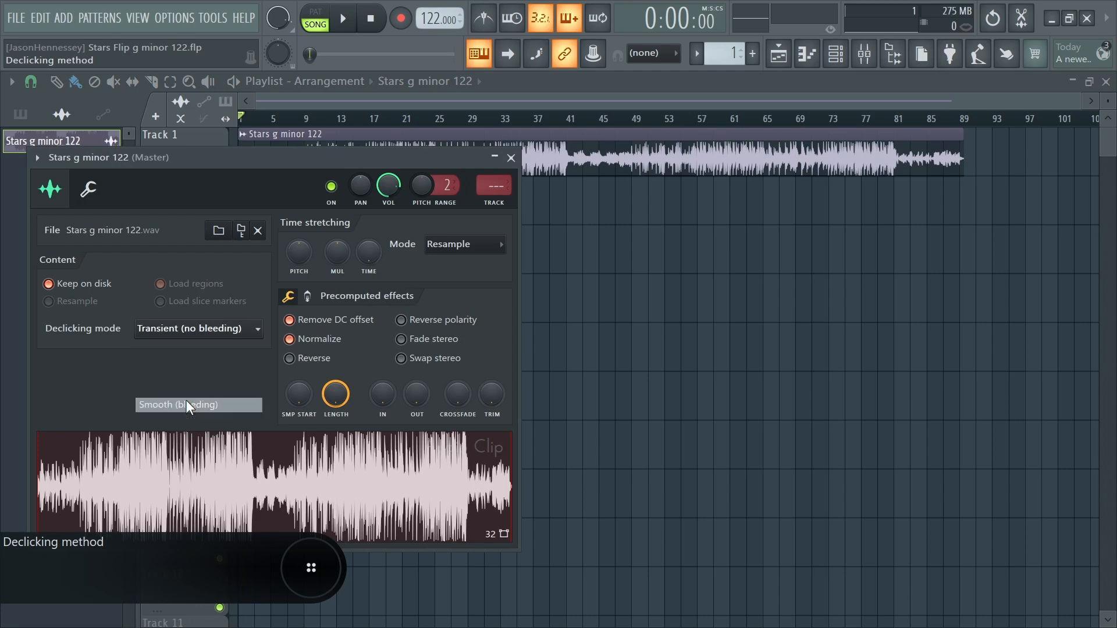
left_click(494, 244)
left_click(448, 290)
key("Escape")
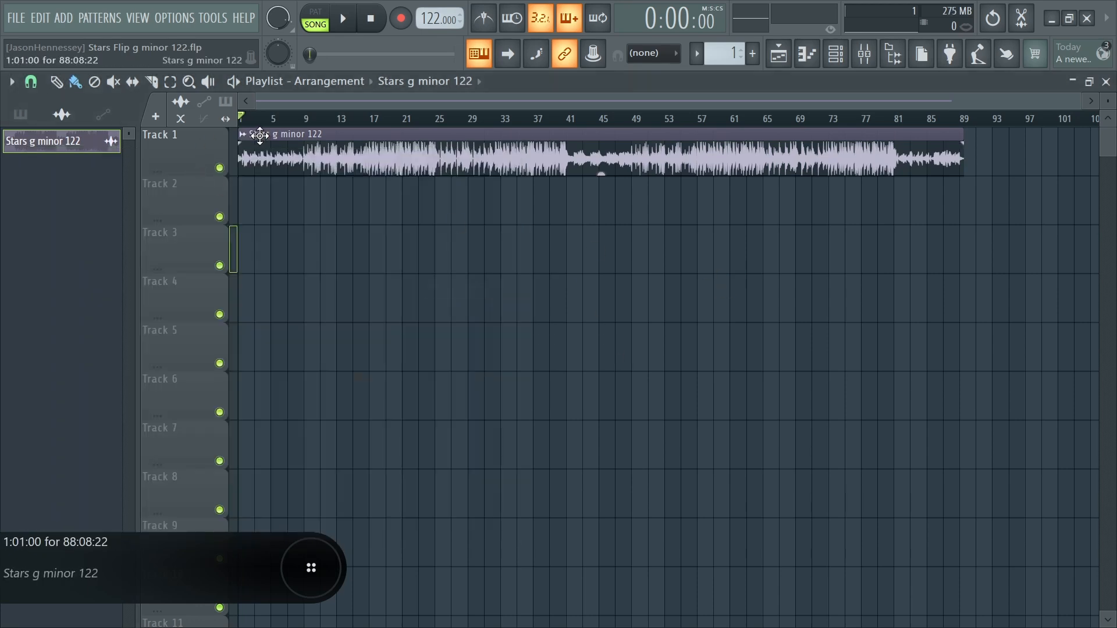
Extract the drums, bass and instruments stems from the "Stars g minor 122" clip, leaving out vocals
right_click(241, 141)
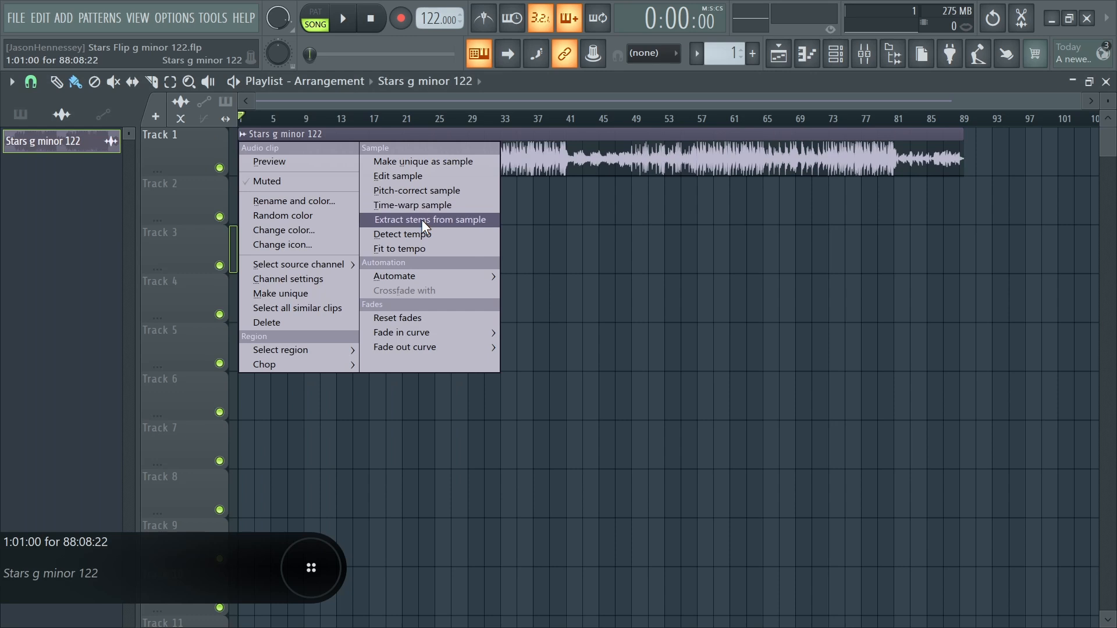
left_click(437, 220)
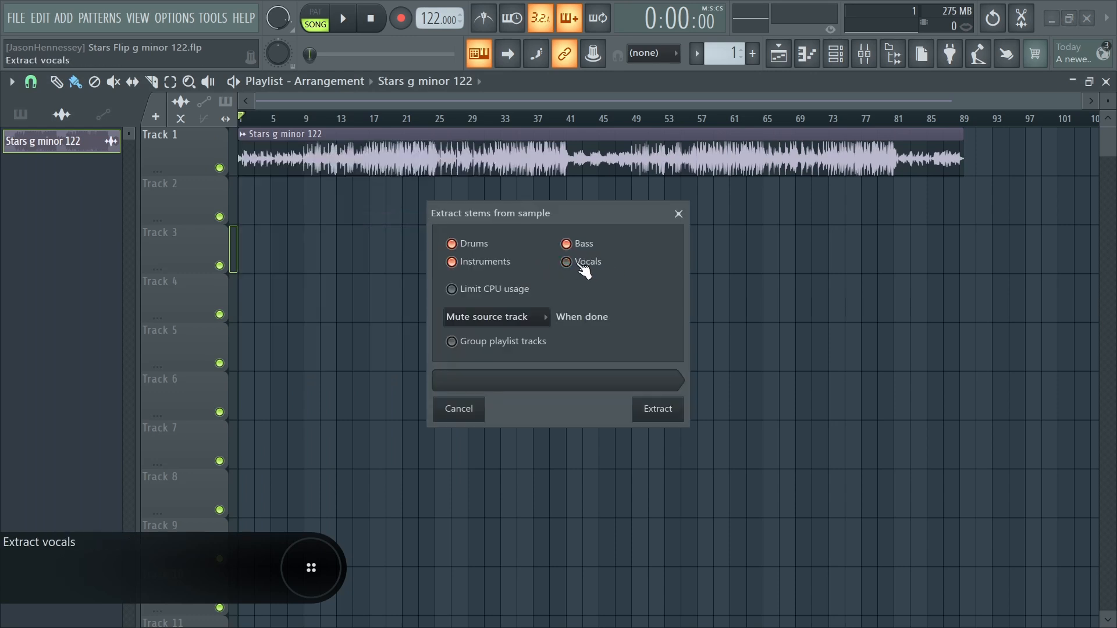
left_click(666, 407)
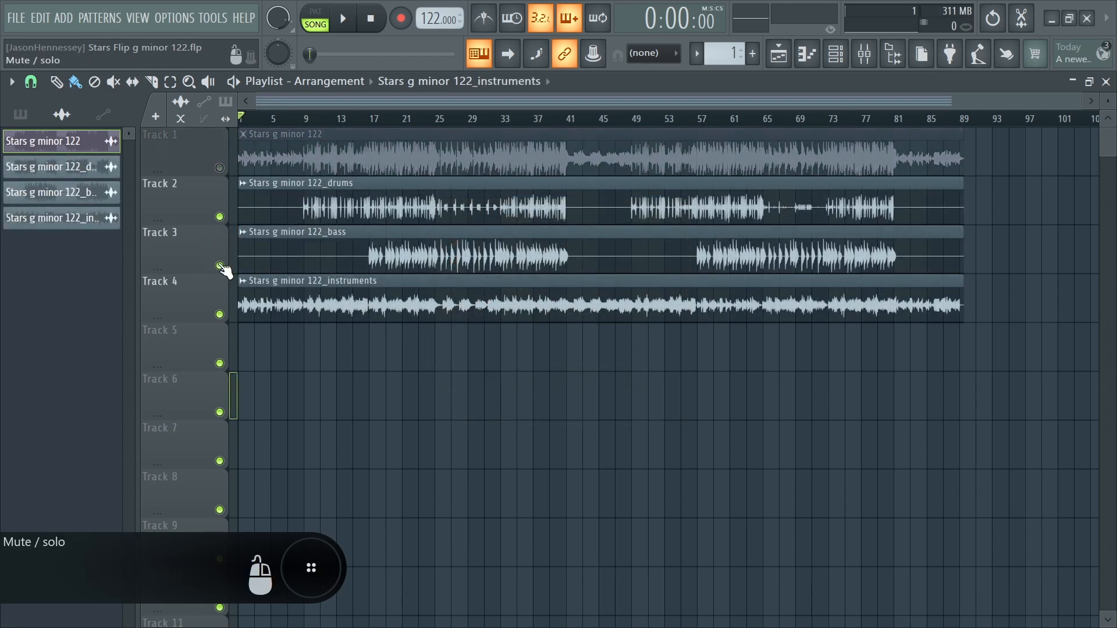
Mute the drums and bass stems and move the drums, bass and instruments clips up to tracks 1, 2 and 3
left_click(219, 266)
left_click(220, 217)
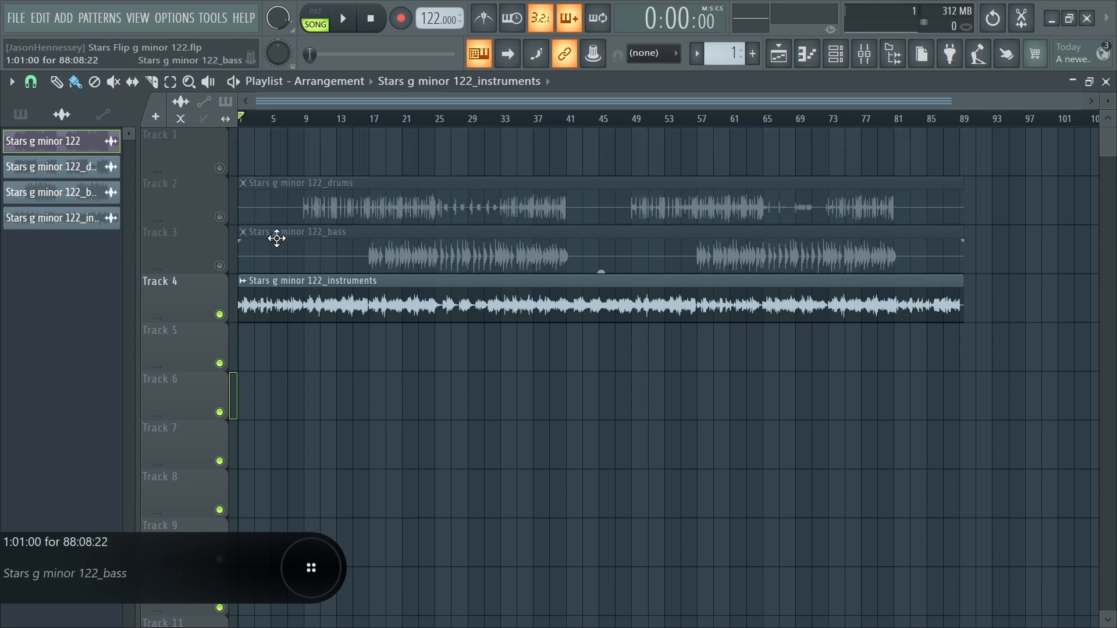
left_click_drag(325, 181, 296, 272)
left_click_drag(307, 187, 302, 140)
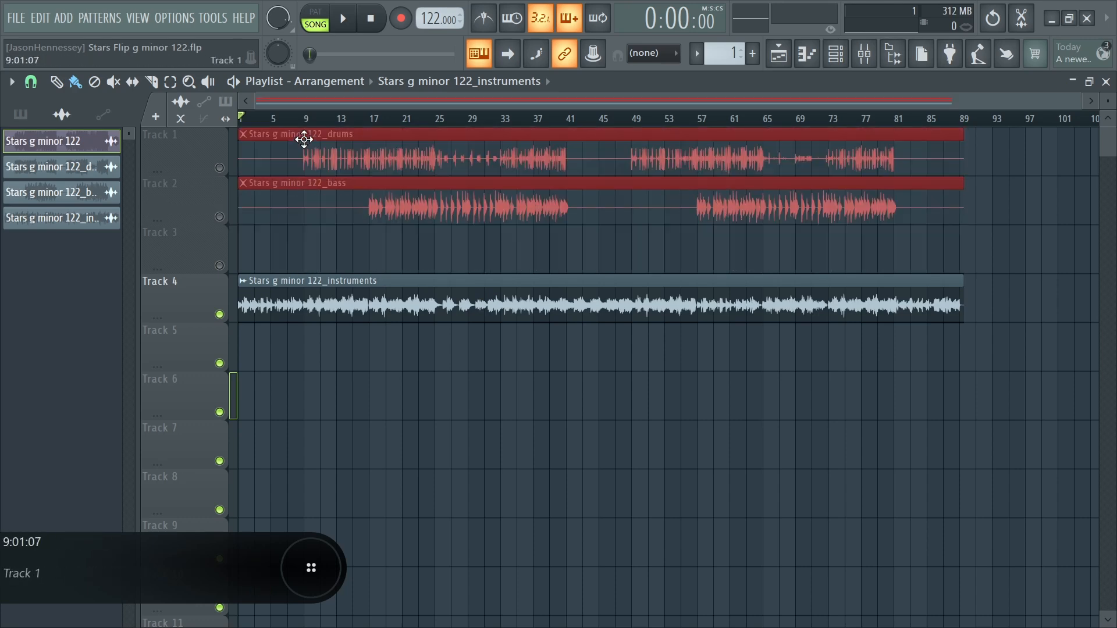
left_click_drag(266, 292, 266, 243)
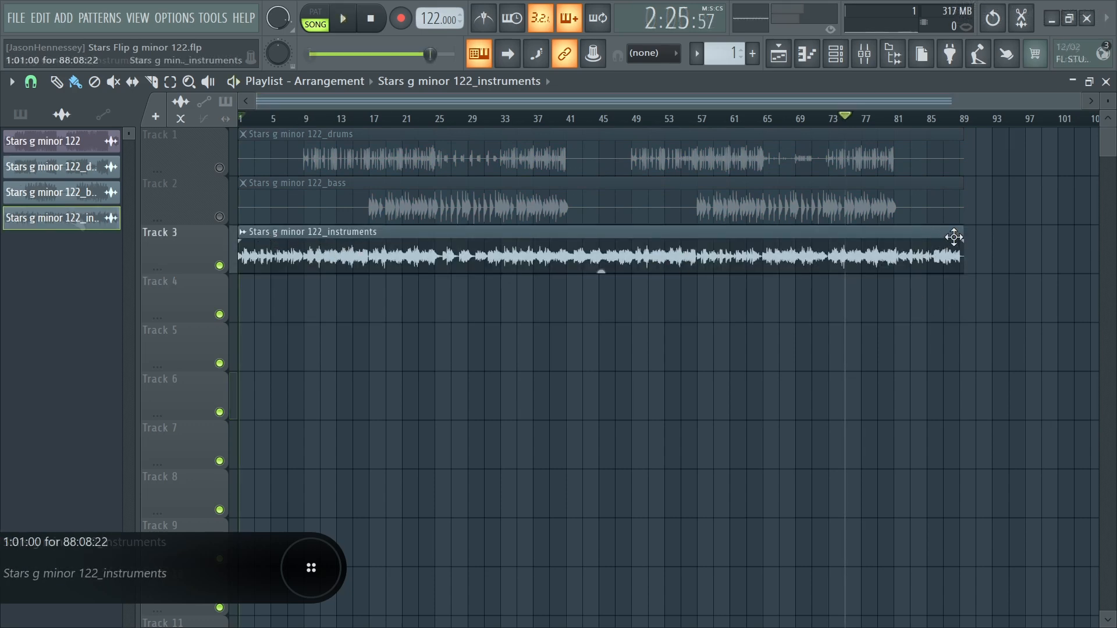
Trim the end of the instruments clip on Track 3 back to about bar 41
left_click_drag(962, 233, 581, 330)
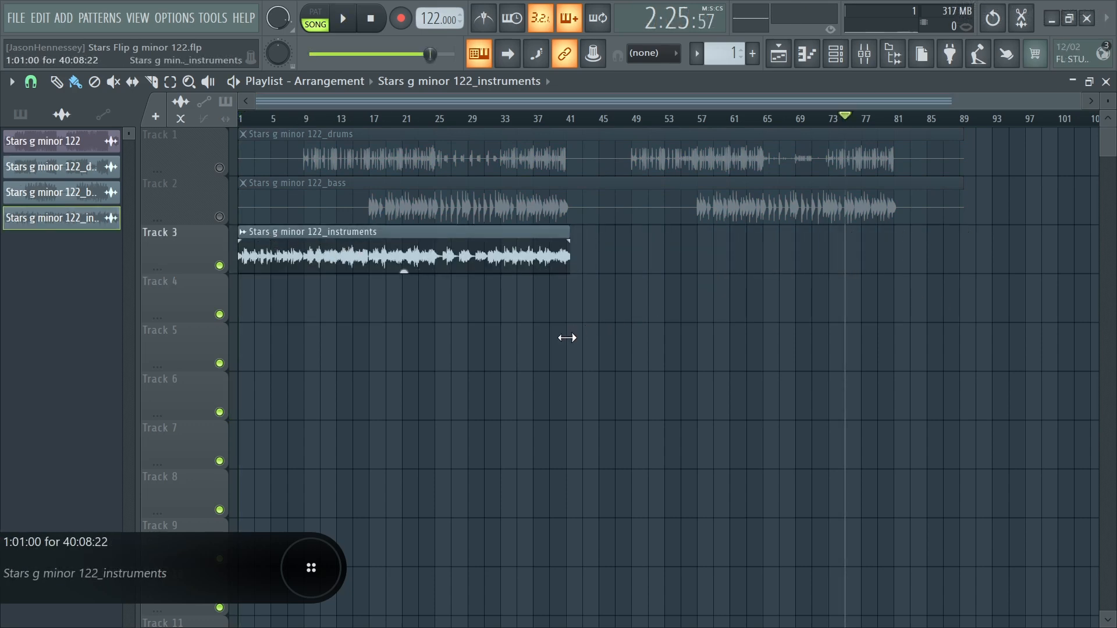
scroll(568, 342, "up", 8)
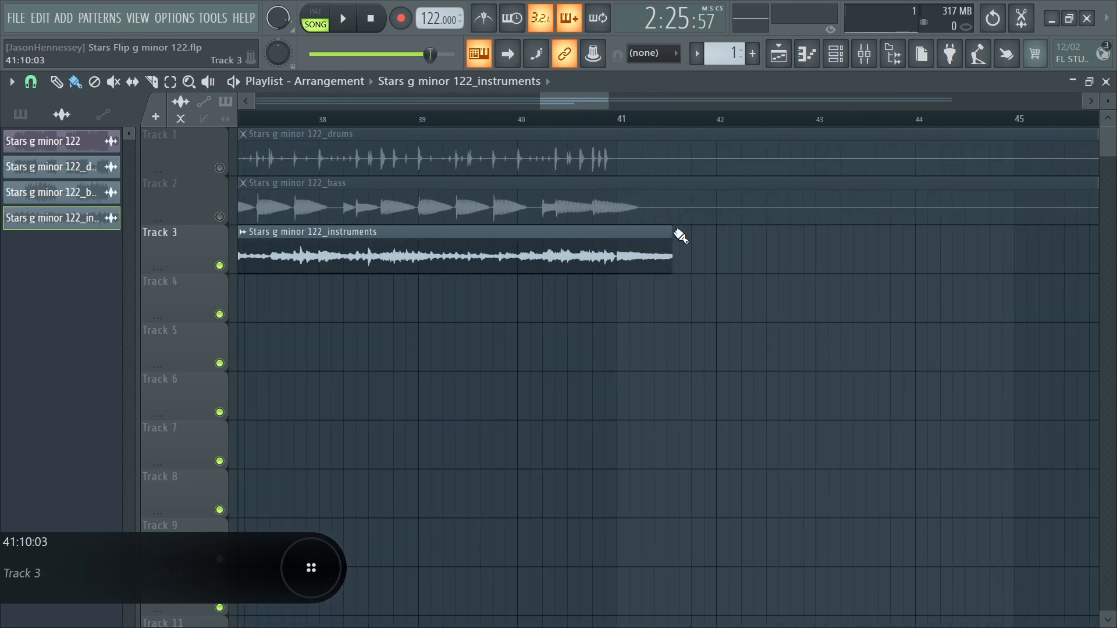
mouse_move(674, 237)
left_mouse_down()
mouse_move(733, 252)
mouse_move(674, 252)
left_mouse_up()
scroll(733, 252, "down", 8)
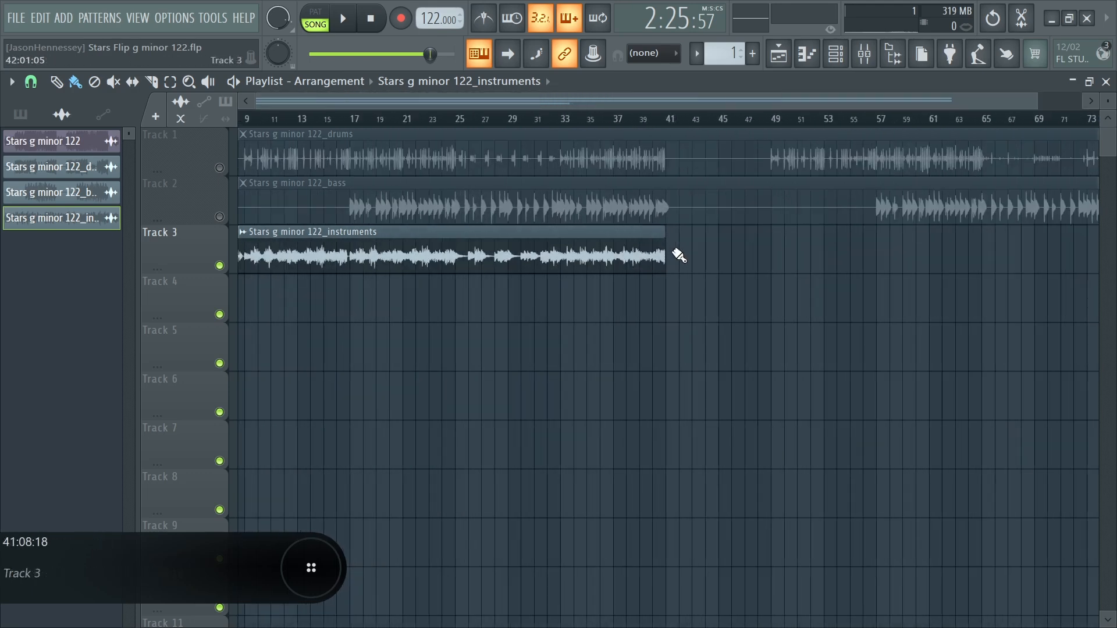
Slice the instruments clip into eight-bar sections and stagger them across tracks 3 to 7
left_click(151, 81)
scroll(361, 268, "up", 4)
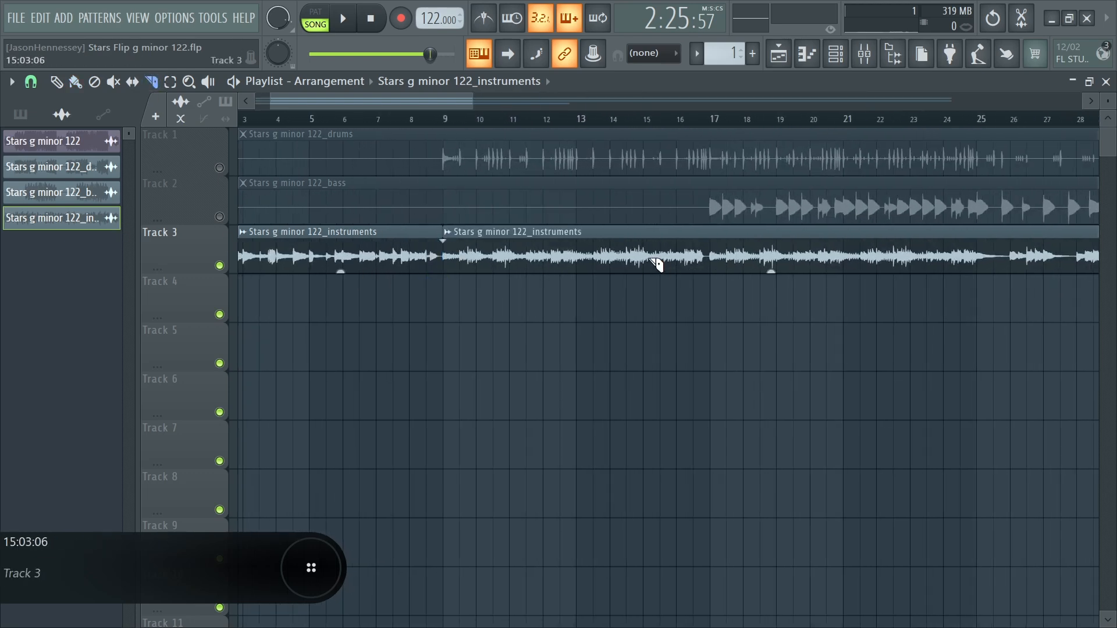
scroll(723, 262, "down", 2)
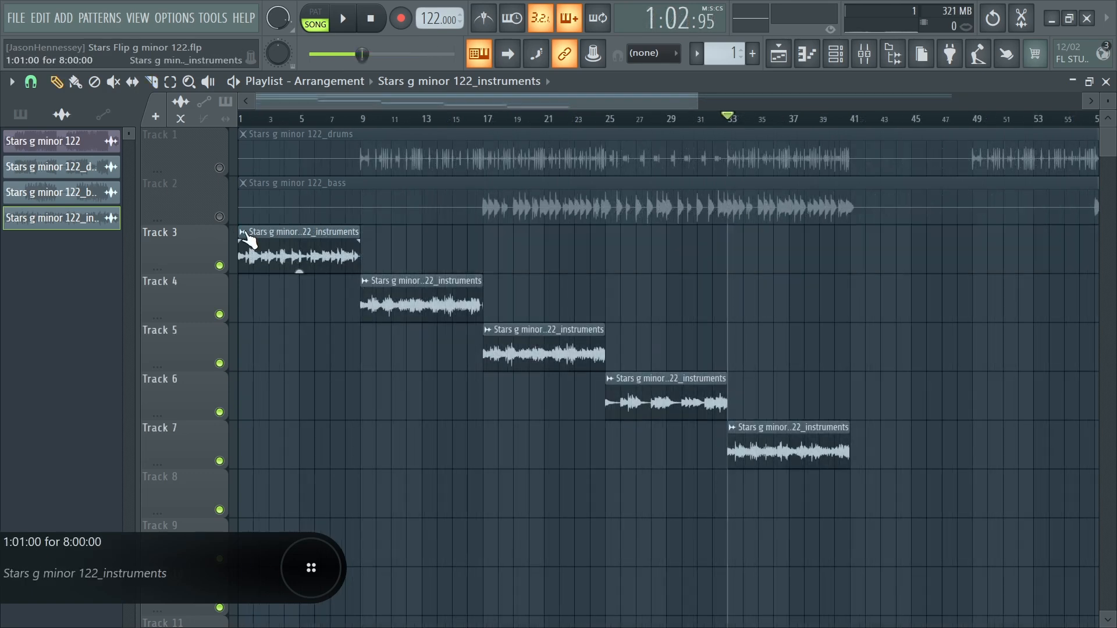
Rename the first instruments section on Track 3 "intro" and recolour it light cyan
left_click(243, 232)
left_click(279, 298)
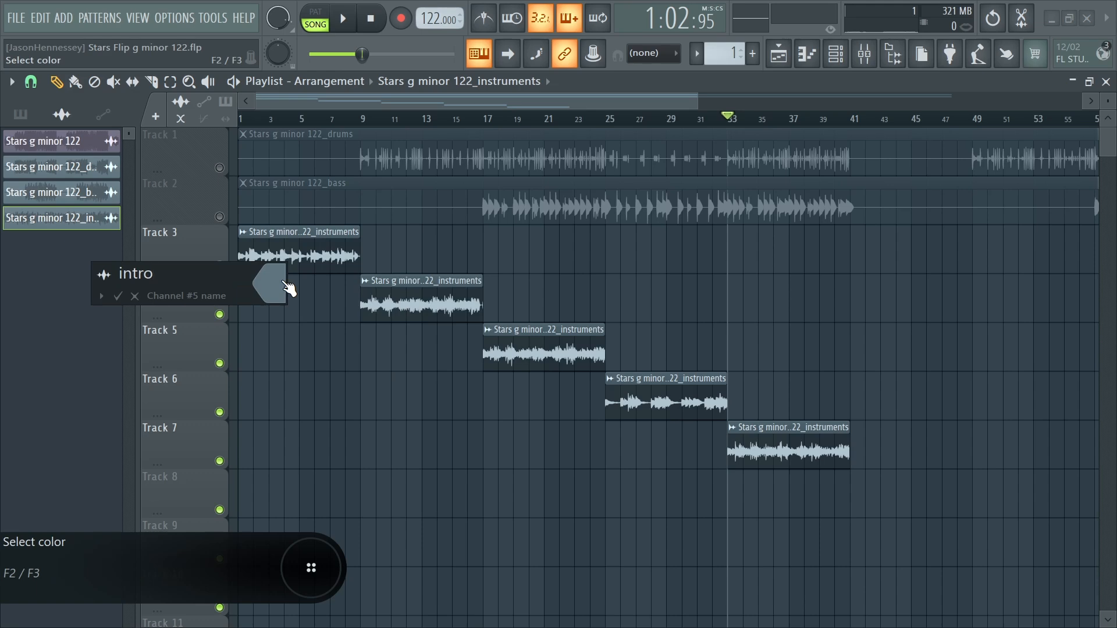
type("intro")
left_click(295, 276)
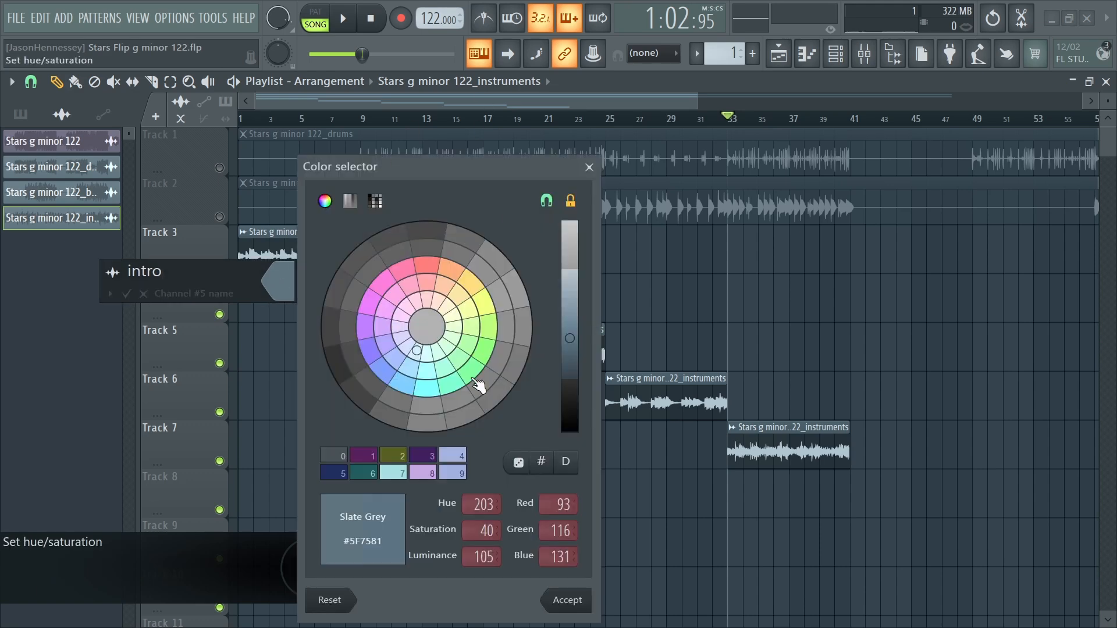
left_click(431, 388)
left_click_drag(573, 320, 580, 239)
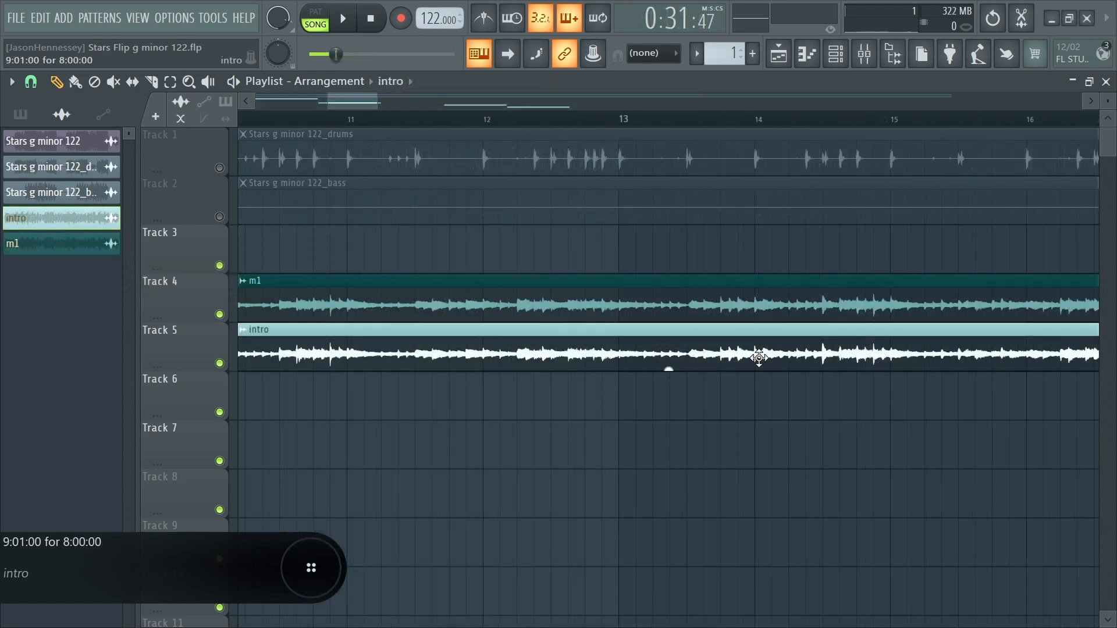
Delete the m1 clip on Track 4 and make the intro clip at bar 9 on Track 5 unique
scroll(759, 358, "down", 5)
right_click(588, 307)
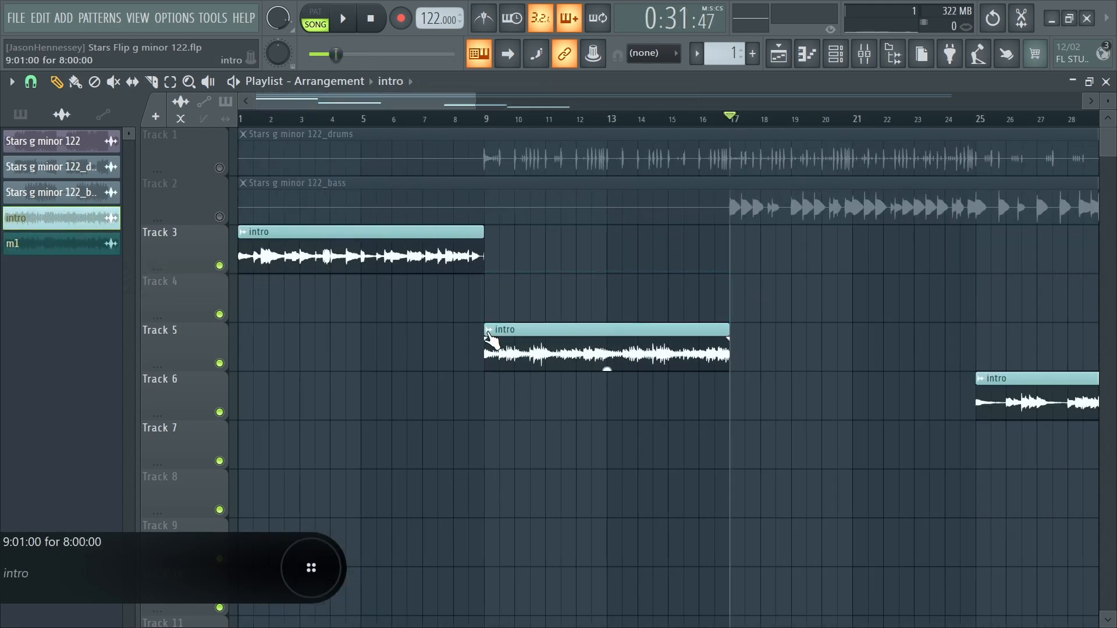
right_click(489, 337)
left_click(521, 488)
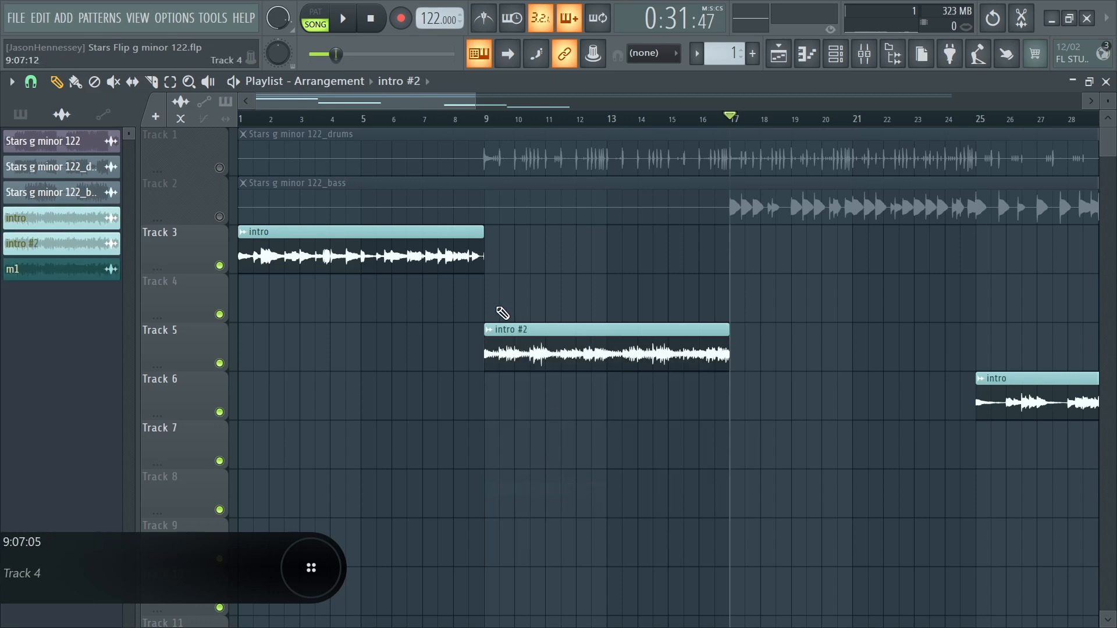
Rename the unique clip on Track 5 "m1" and recolour it dark teal
right_click(488, 336)
left_click(522, 398)
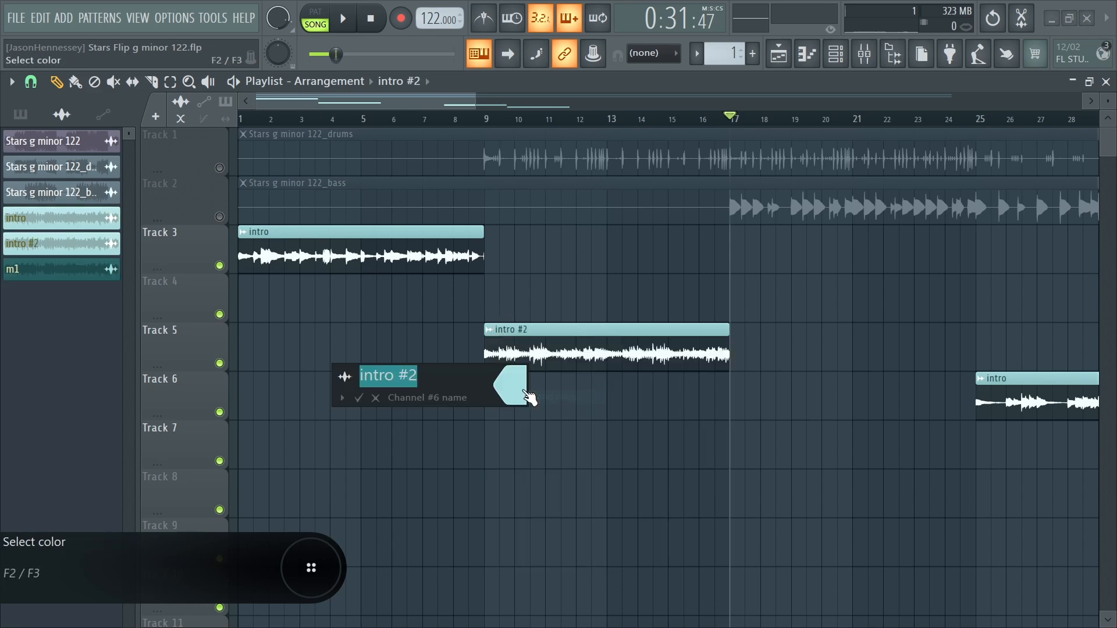
left_click(530, 397)
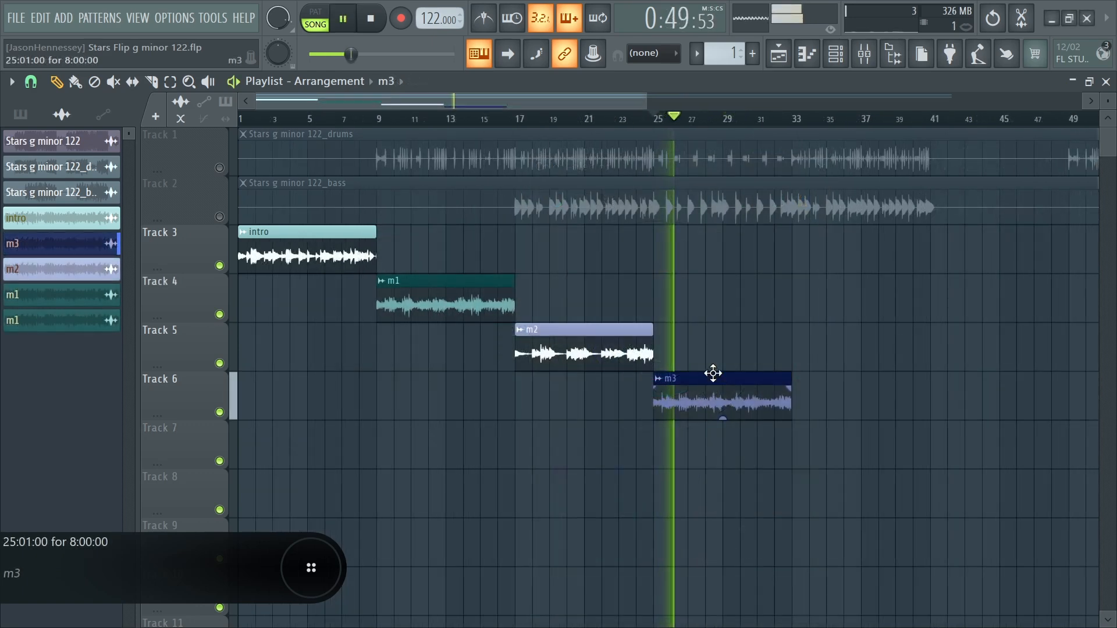
Select the intro, m1, m2 and m3 clips, stop playback and clear the selection
scroll(651, 317, "down", 3)
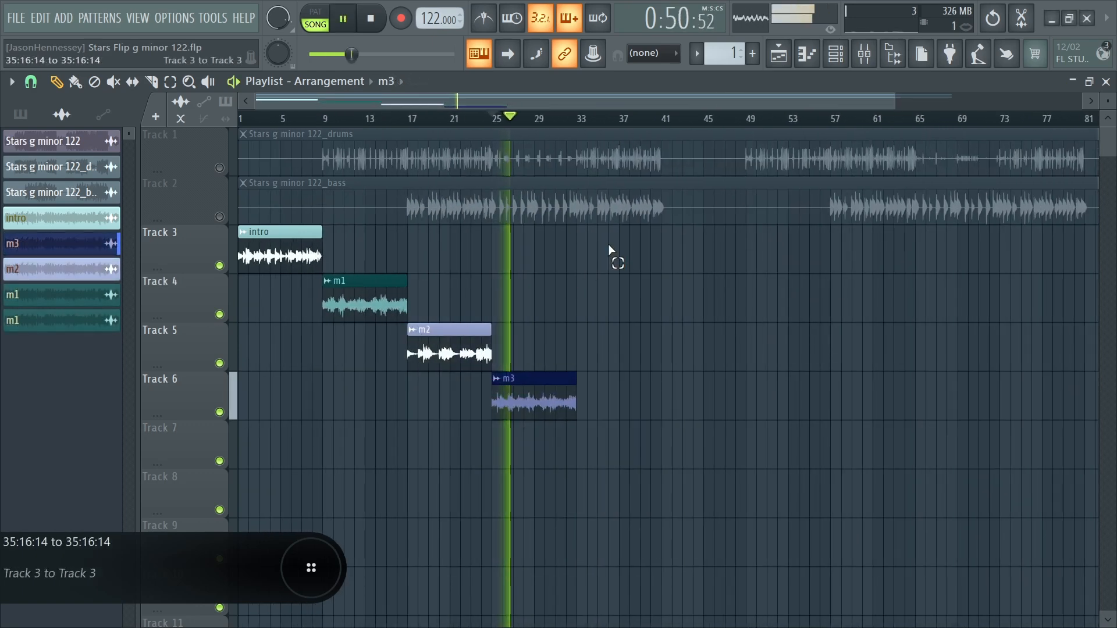
key("ctrl+a")
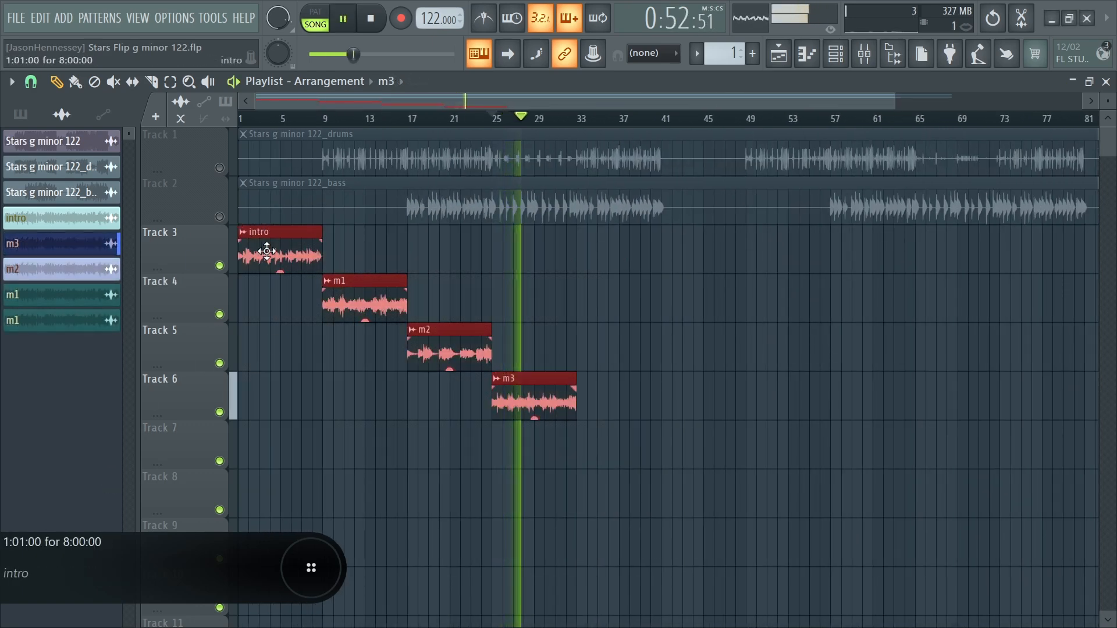
key("space")
left_click_drag(269, 259, 220, 262)
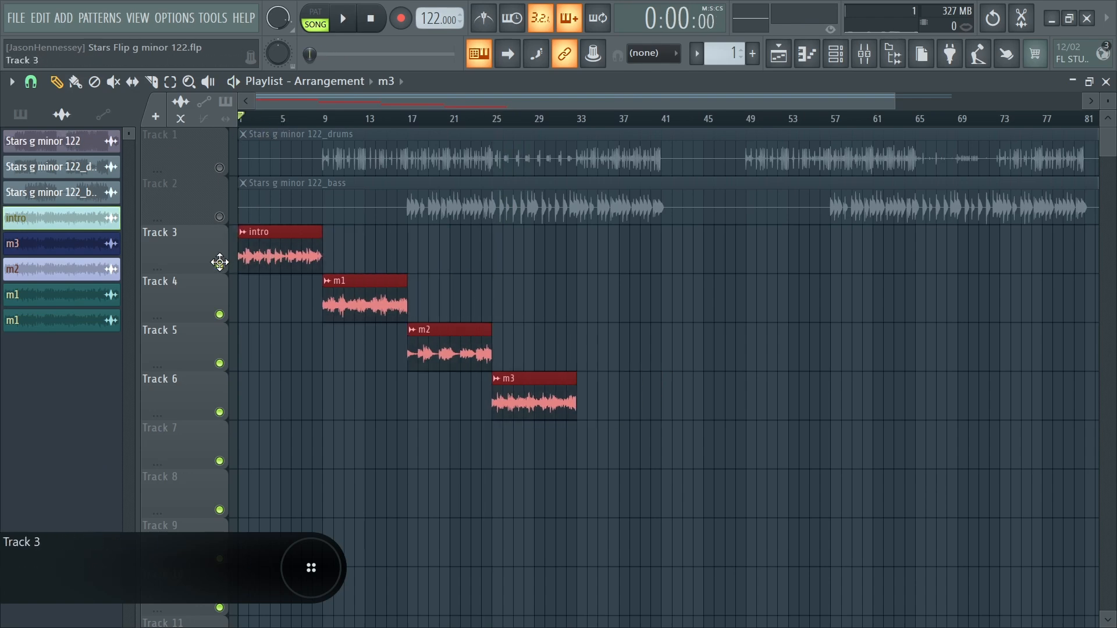
left_click(560, 358)
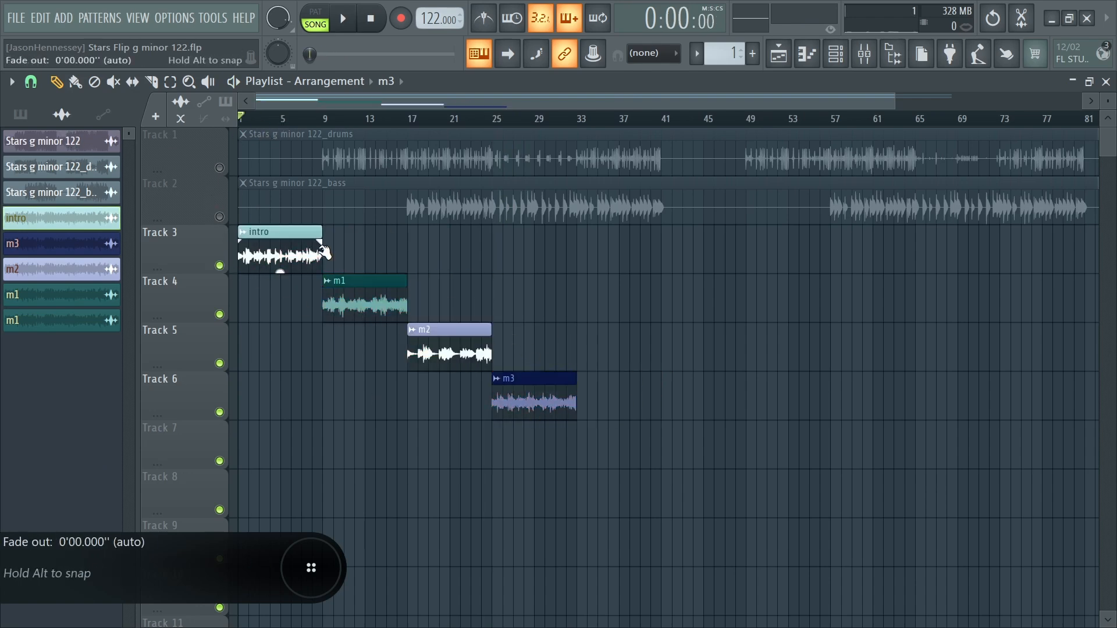
Save the project and open the channel settings of the intro clip on Track 3
left_click(26, 19)
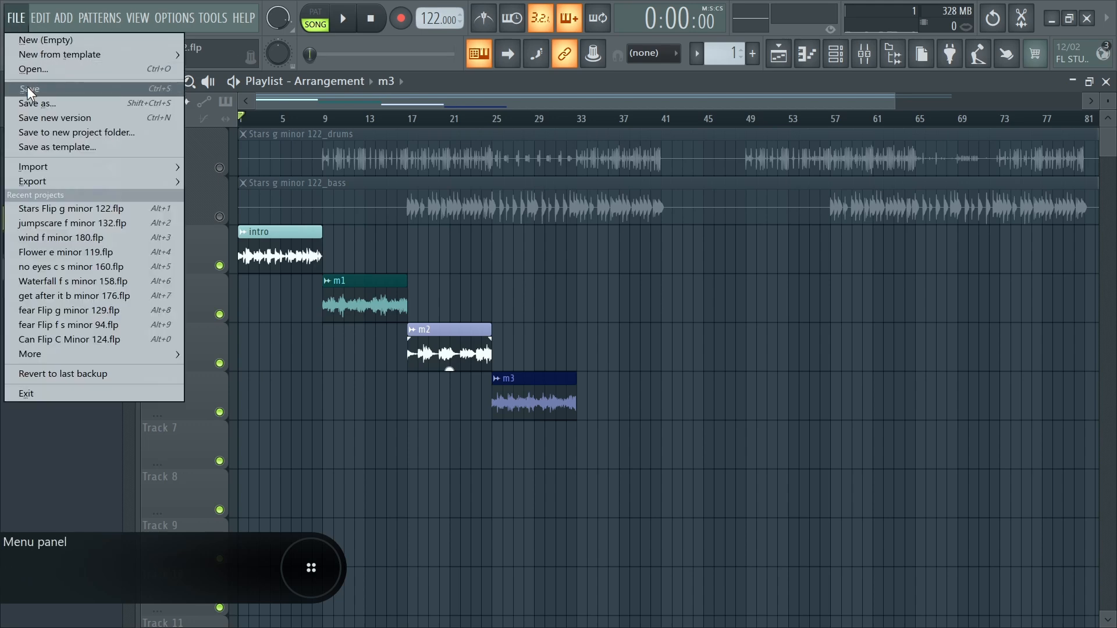
left_click(27, 86)
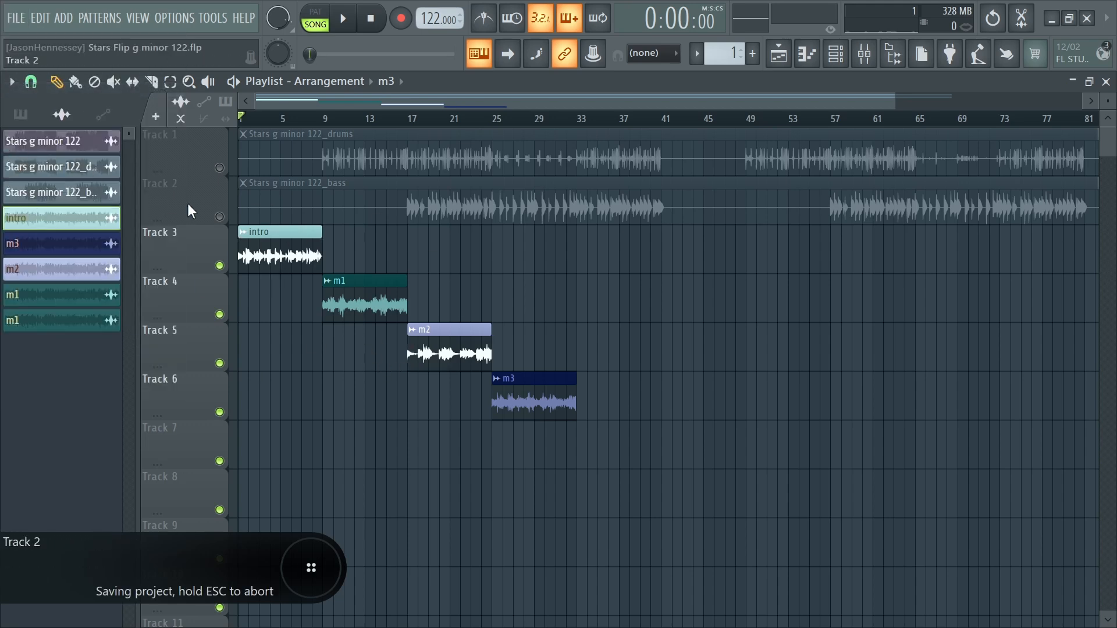
double_click(275, 251)
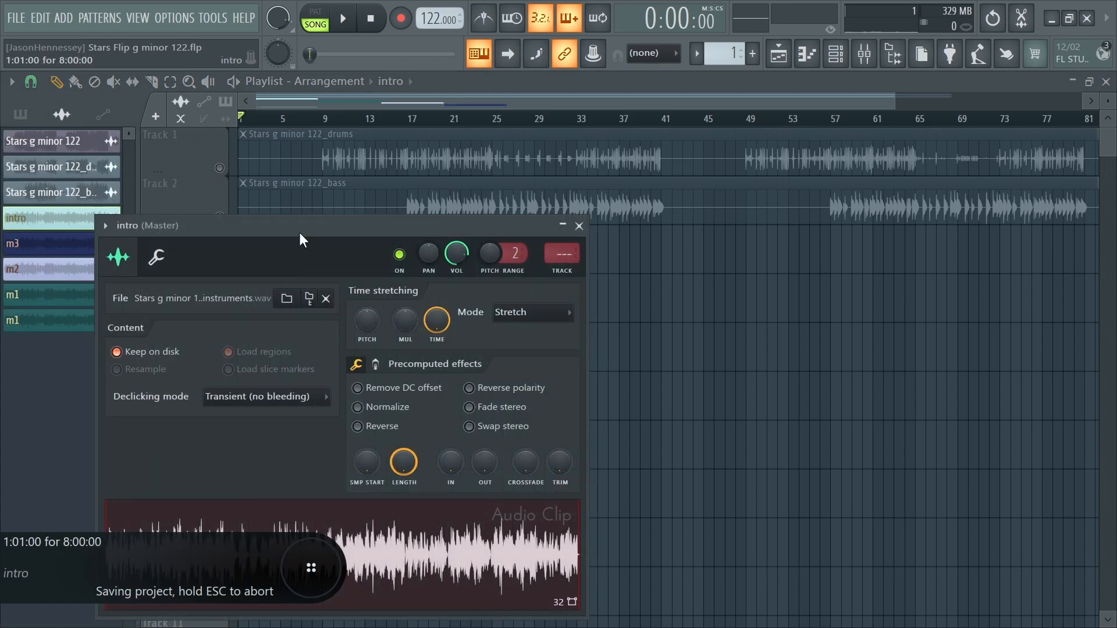
left_click_drag(299, 232, 807, 304)
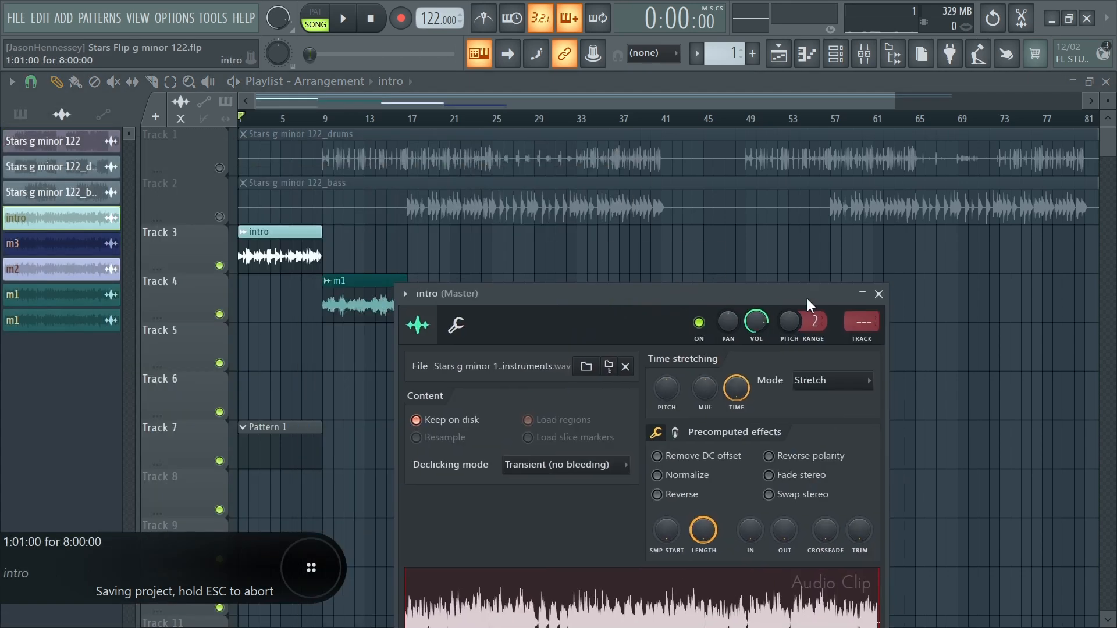
left_click(879, 294)
double_click(281, 251)
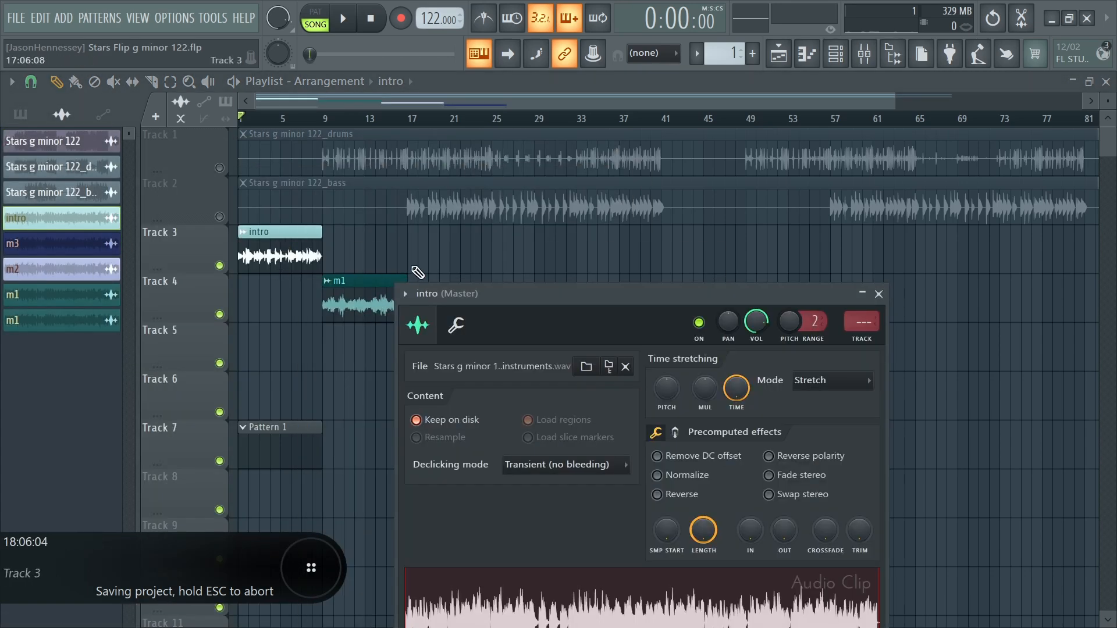
left_click_drag(659, 301, 681, 192)
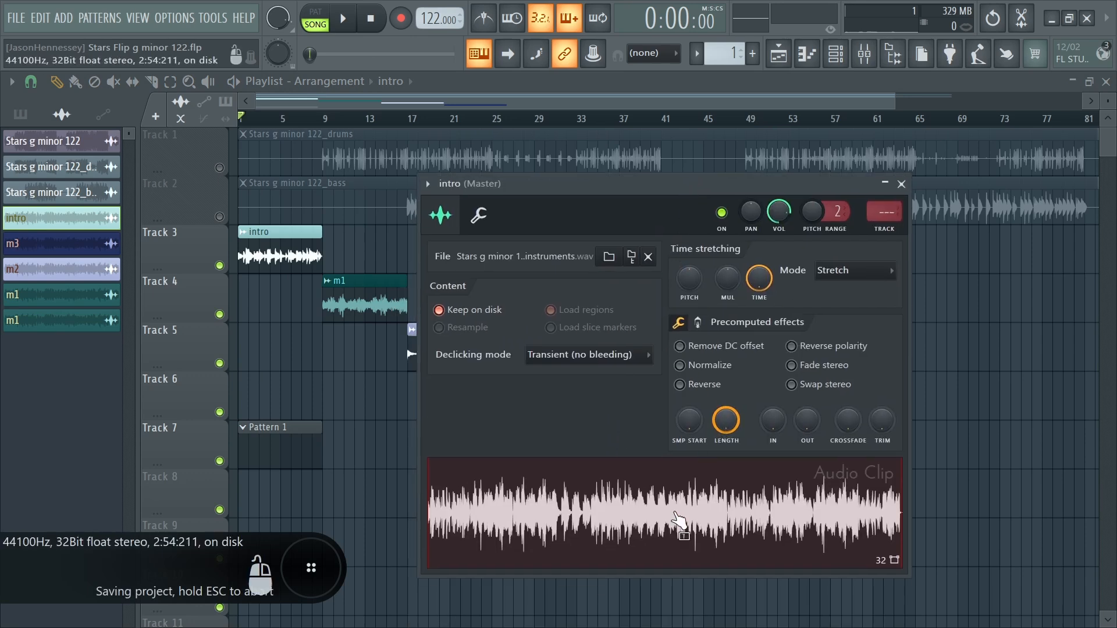
left_click_drag(676, 522, 678, 500)
Open the intro clip's sample in a new Fruity Slicer channel and slice it by Beat
right_click(634, 500)
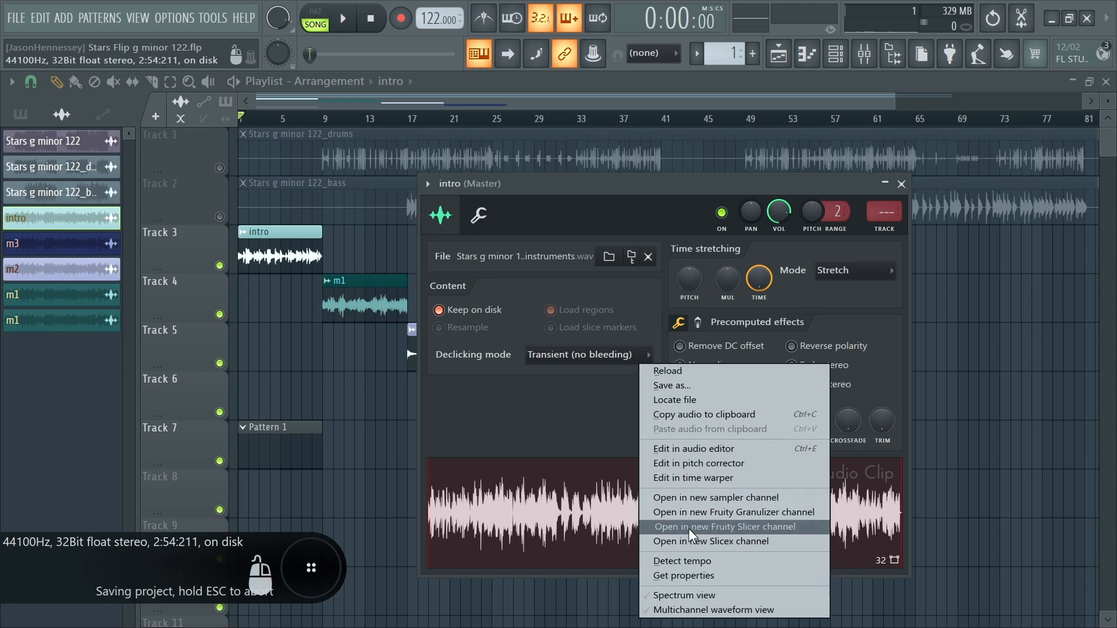
left_click(741, 526)
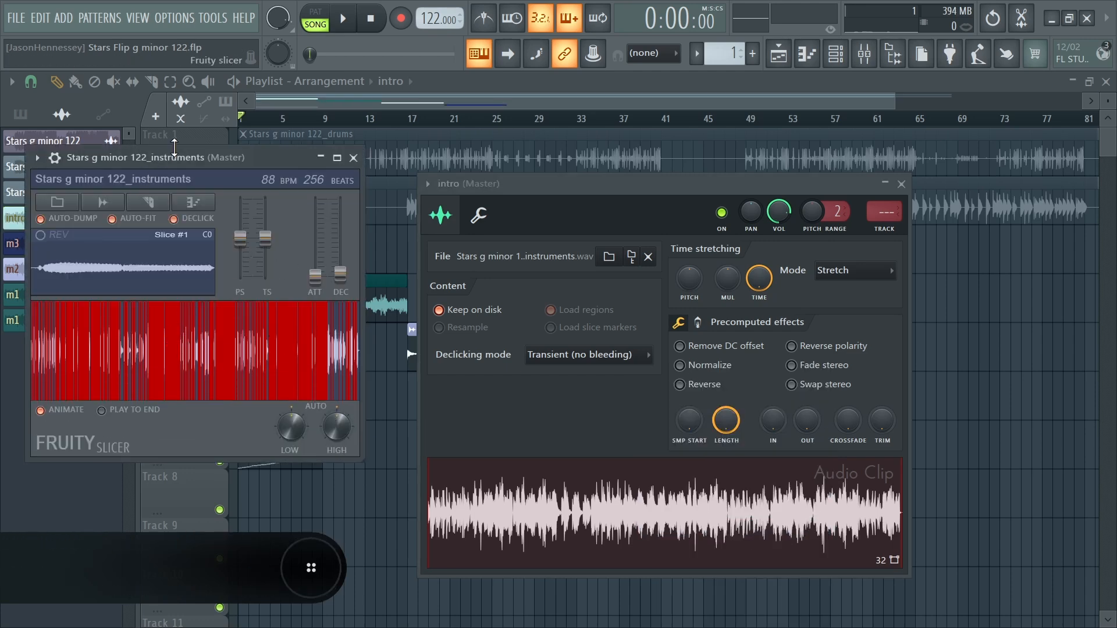
left_click_drag(240, 160, 565, 125)
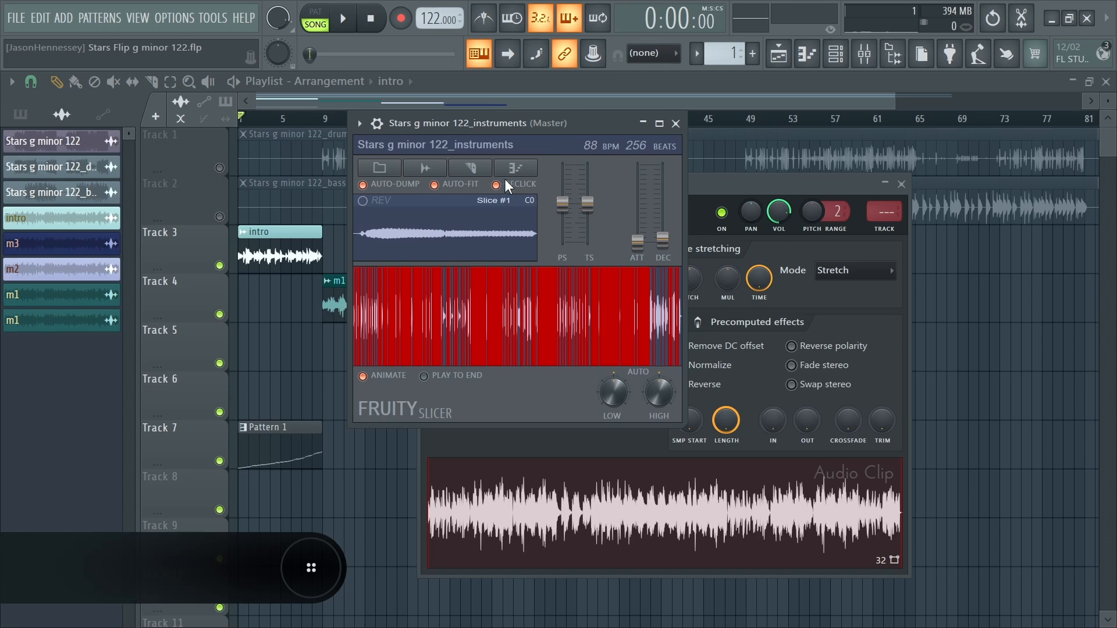
left_click(483, 173)
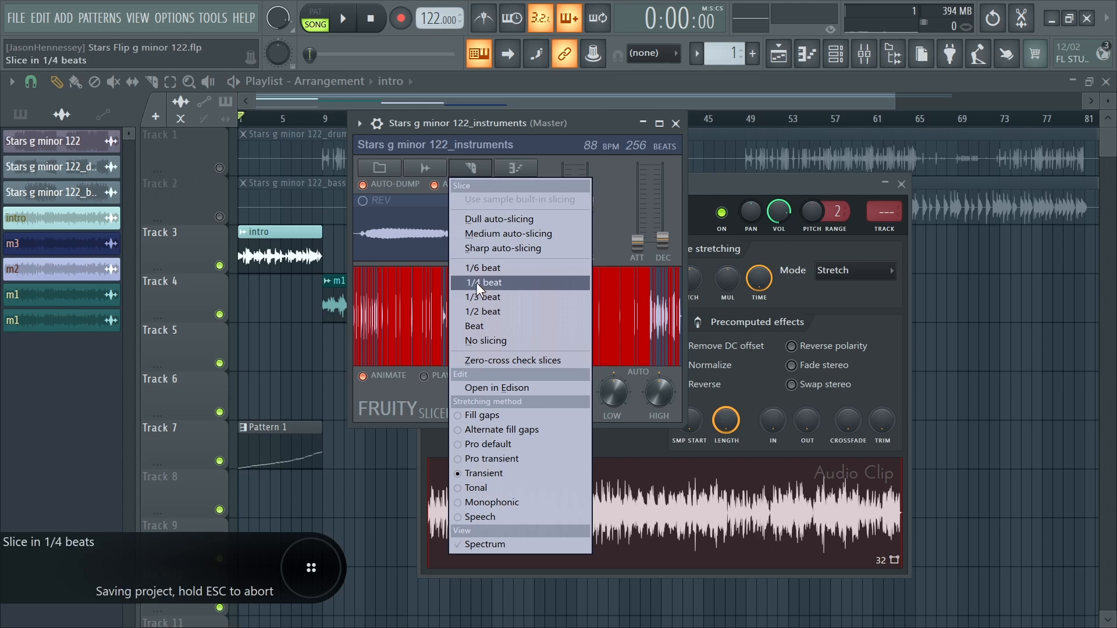
left_click(484, 326)
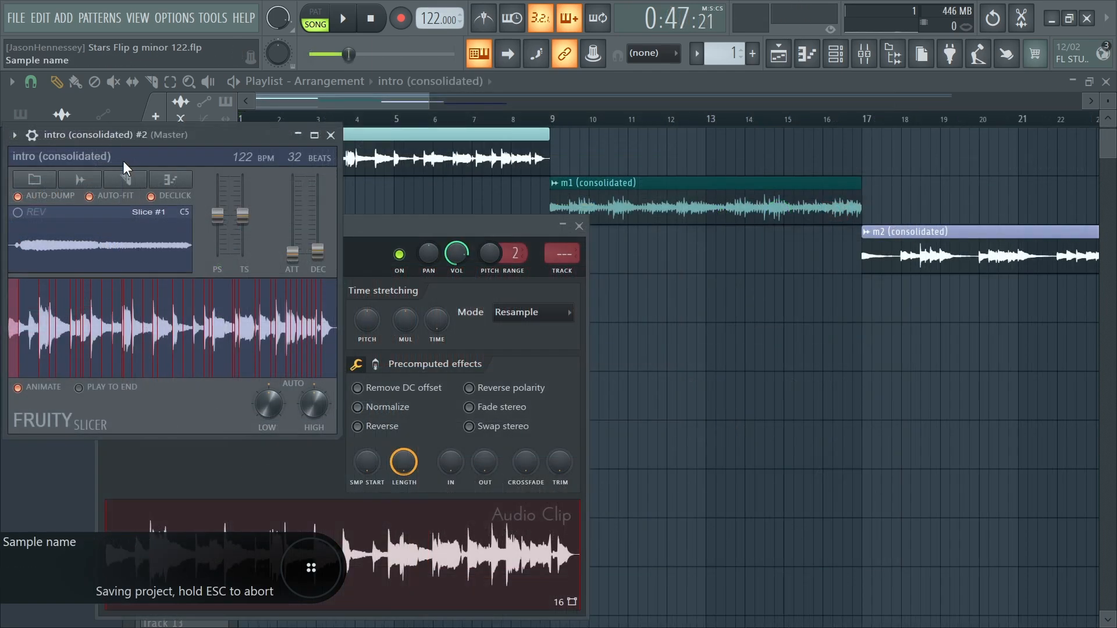
Slice the consolidated intro by Beat in Fruity Slicer and delete all the dumped notes from its piano roll
left_click(124, 176)
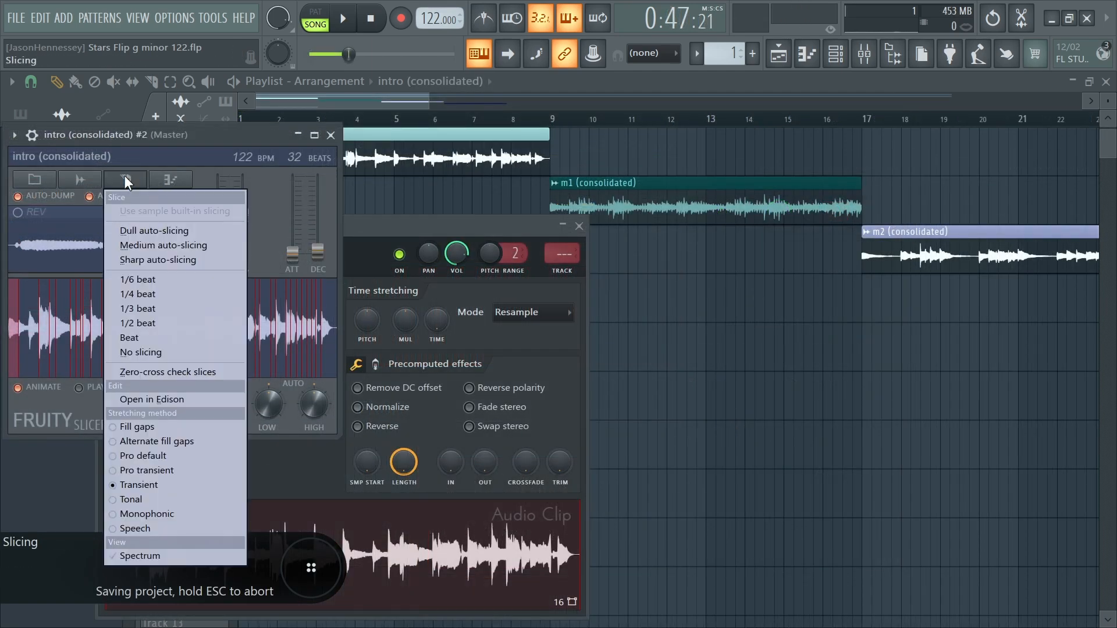
left_click(146, 337)
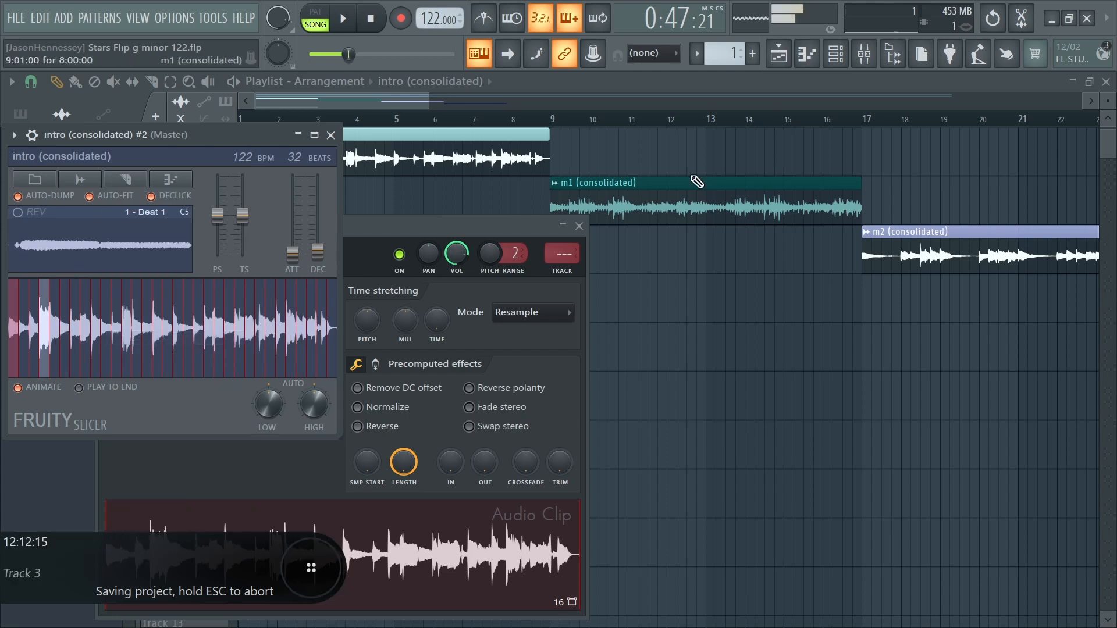
left_click(818, 56)
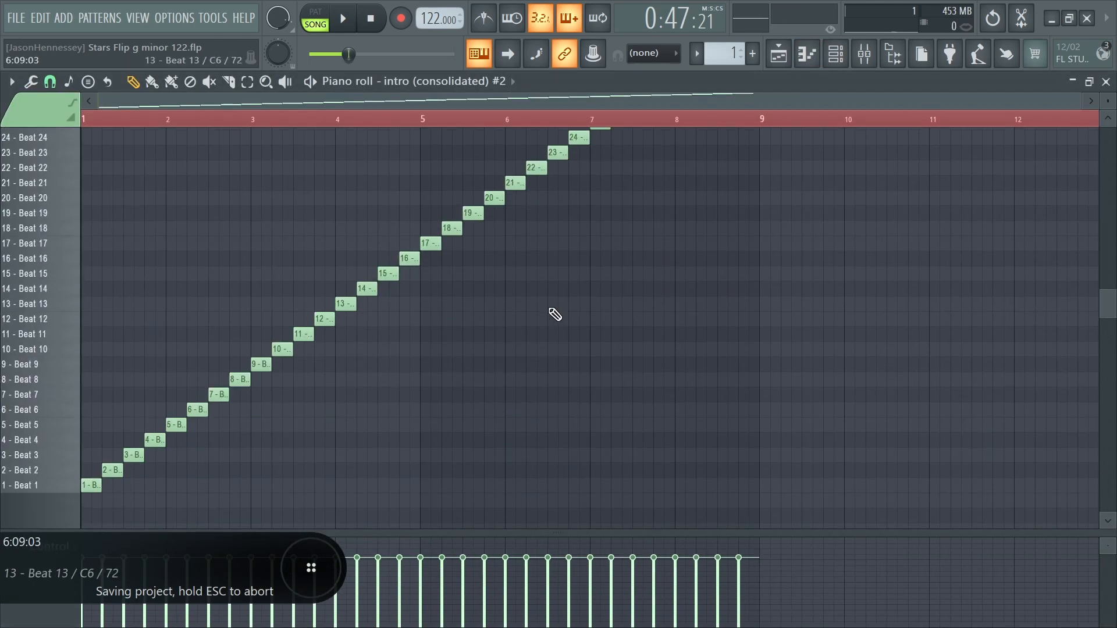
key("ctrl+a")
key("Delete")
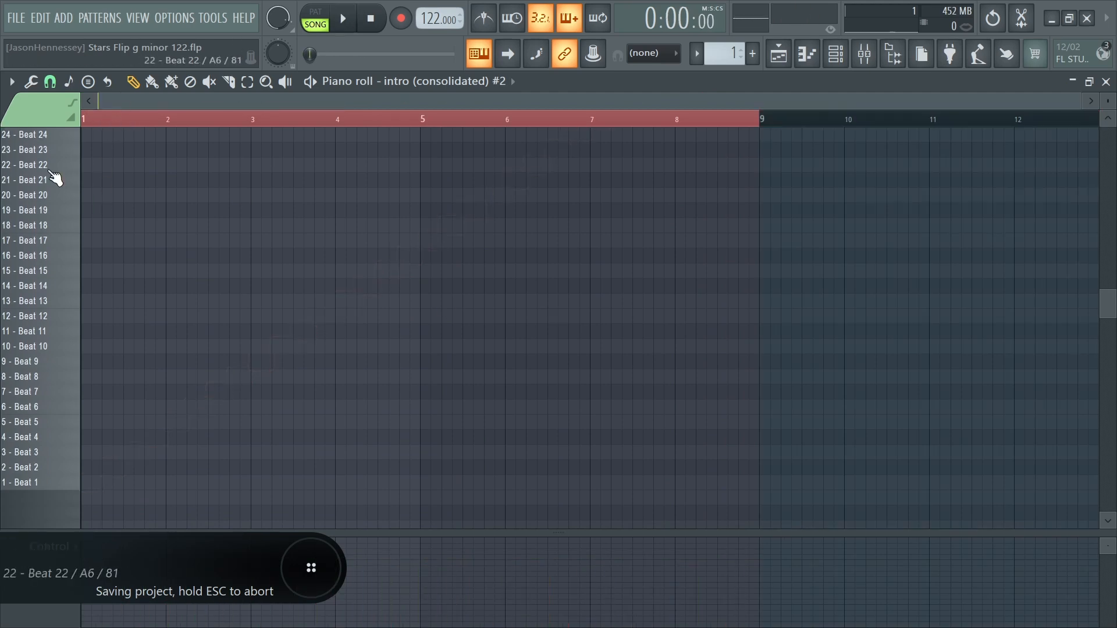
Play the arrangement briefly, stop it and mute Tracks 3 to 6 in the playlist
key("space")
left_click(779, 54)
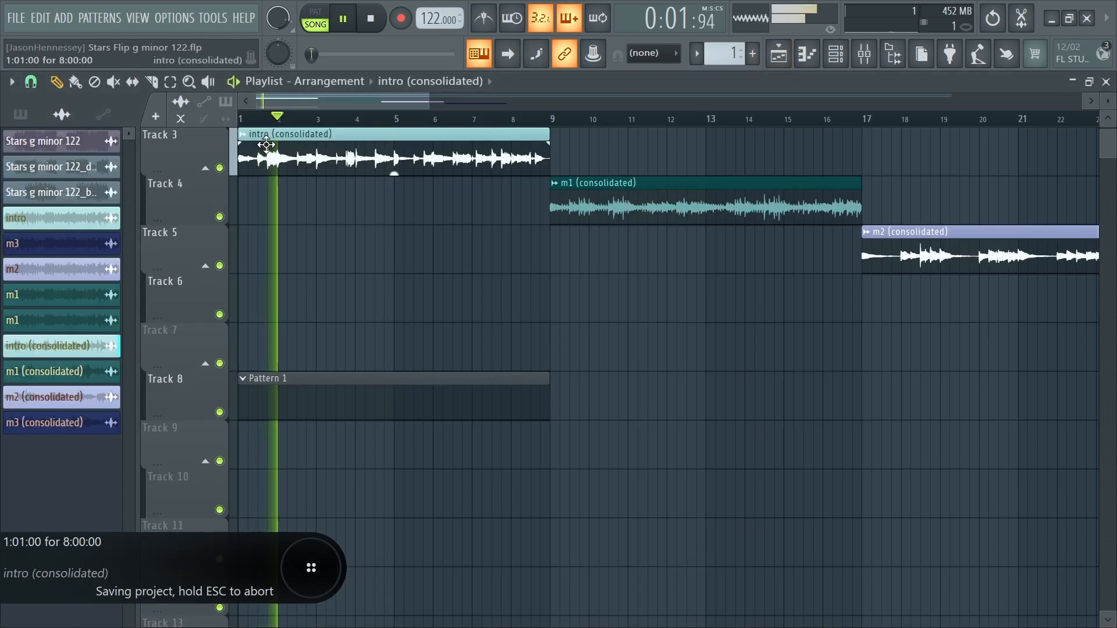
key("space")
left_click(220, 169)
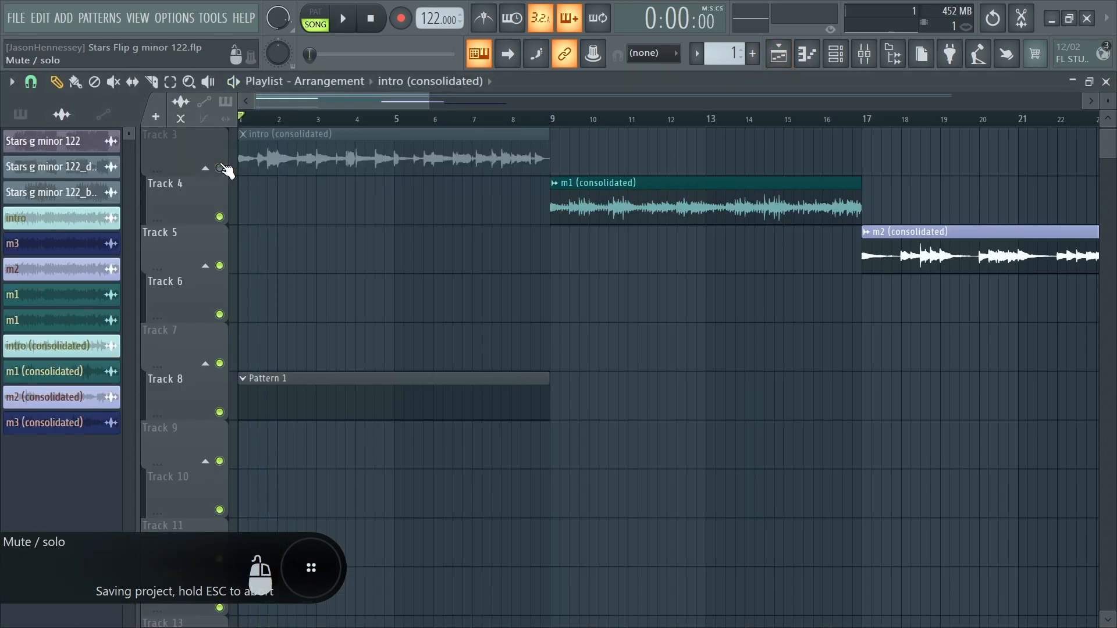
left_click(220, 217)
left_click(220, 266)
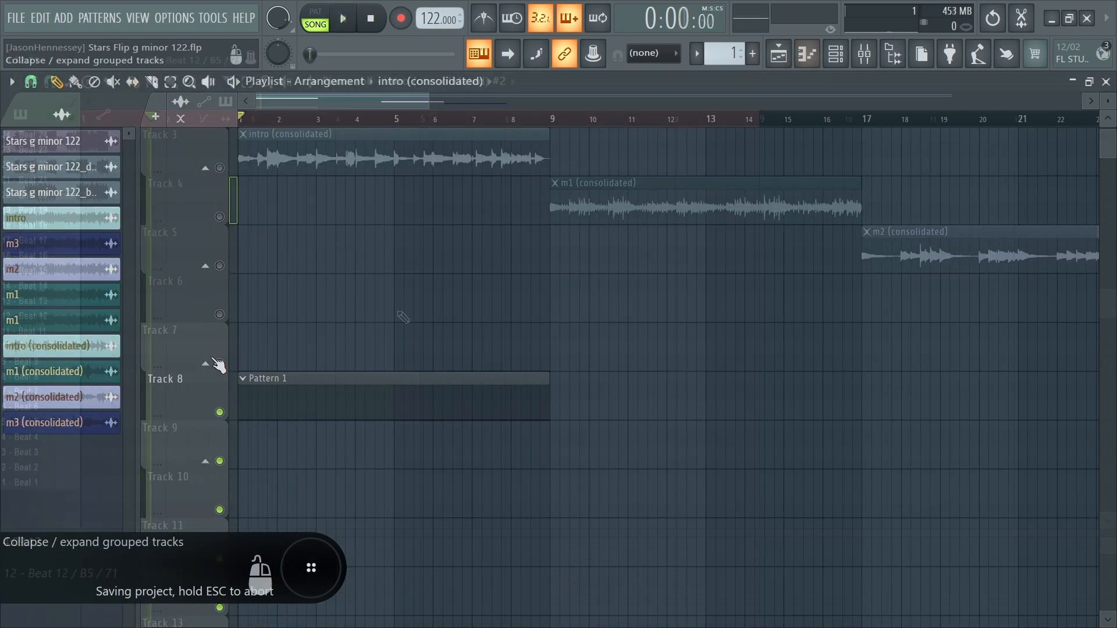
Draw a one-bar Beat 1, Beat 2, Beat 3, Beat 2 sequence in Pattern 1 and repeat it through bar 4
double_click(246, 379)
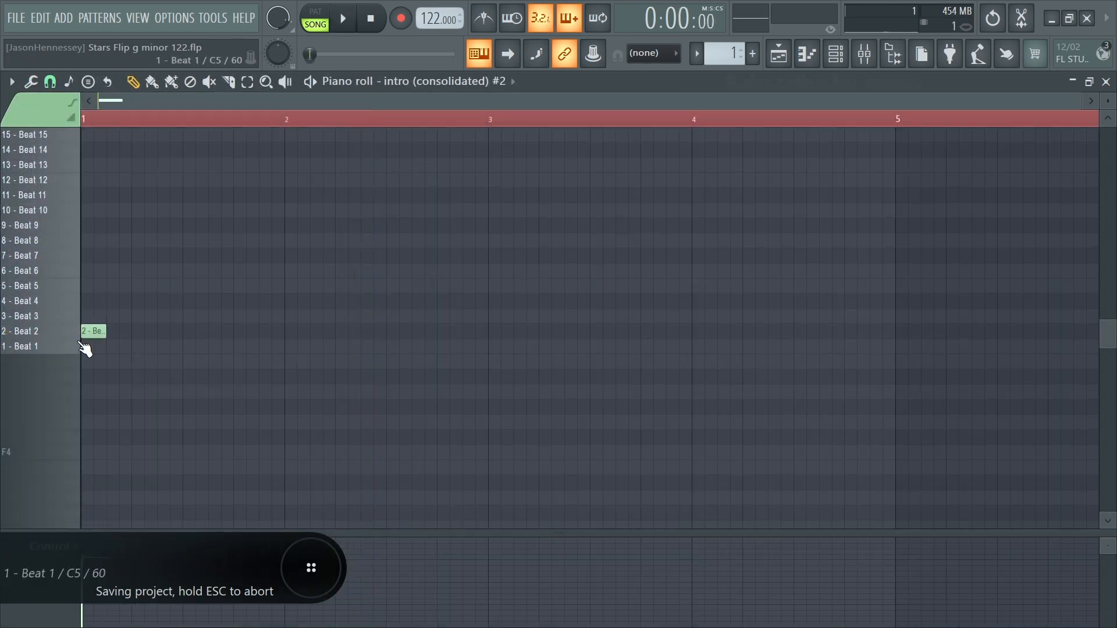
left_click_drag(94, 332, 84, 348)
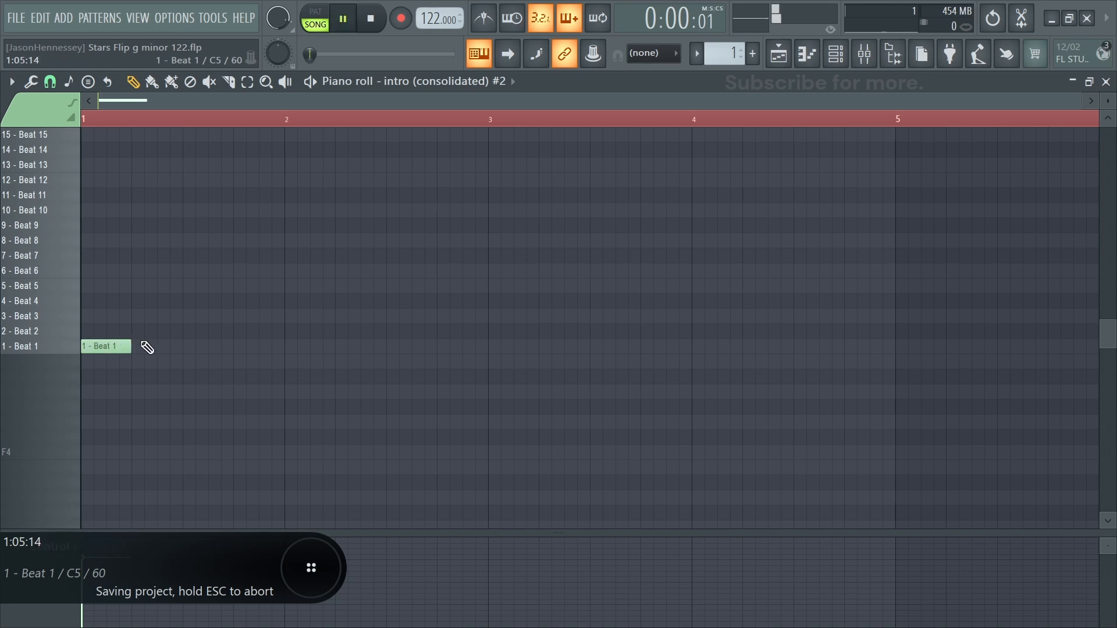
left_click(141, 333)
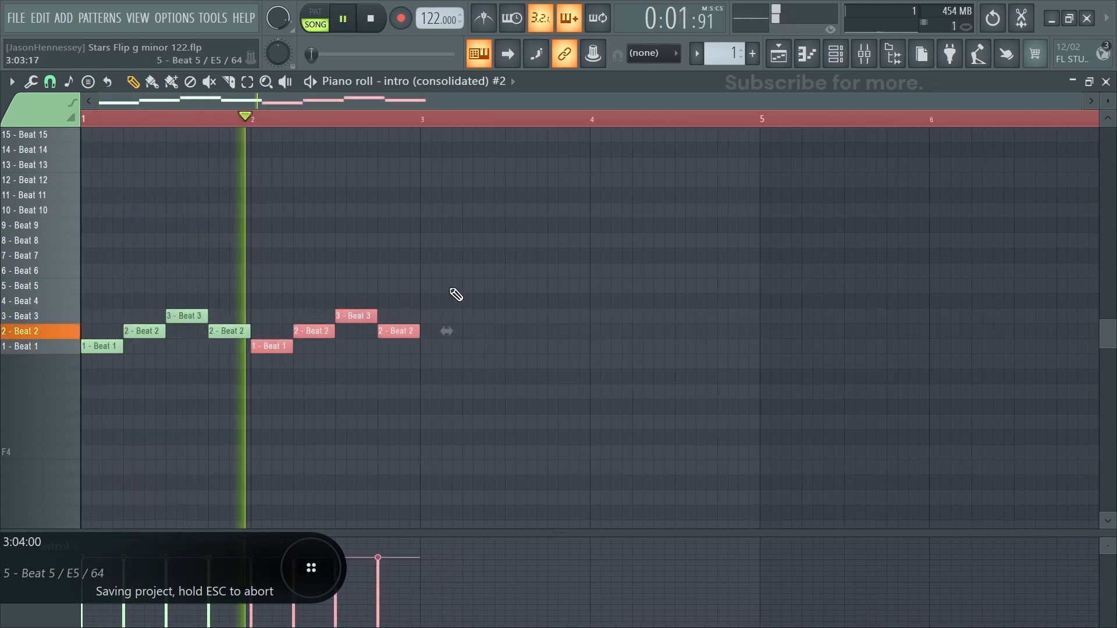
left_click_drag(474, 268, 378, 336)
Rework the second half of bar 2 into short descending notes on Beat 3, Beat 2, Beat 1 and B4
key("space")
scroll(434, 365, "up", 3)
scroll(422, 344, "up", 2)
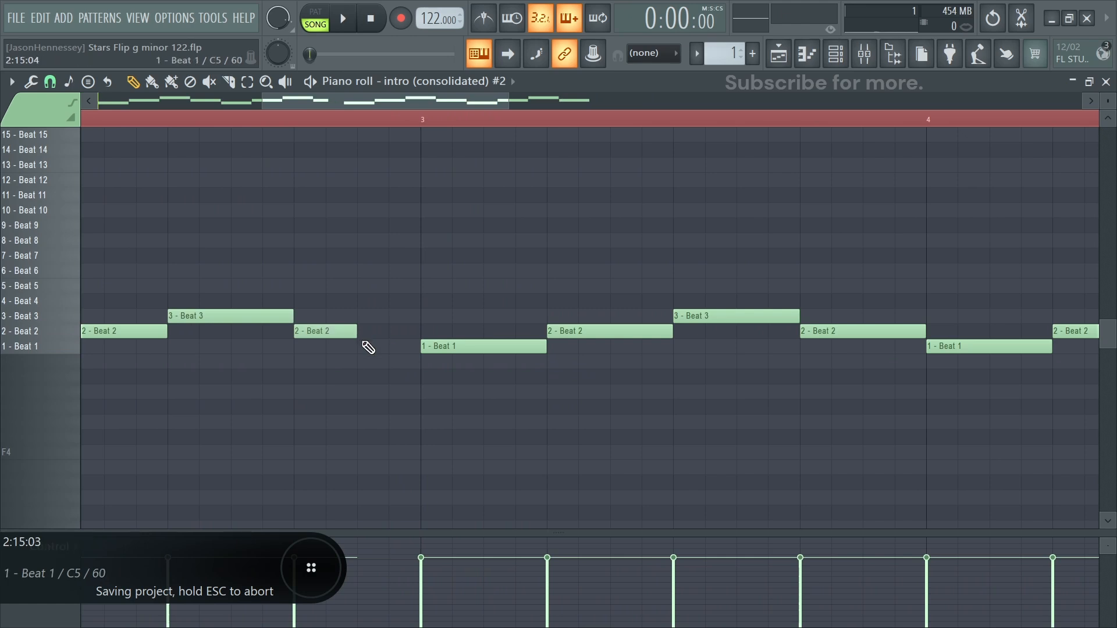
scroll(424, 367, "down", 3)
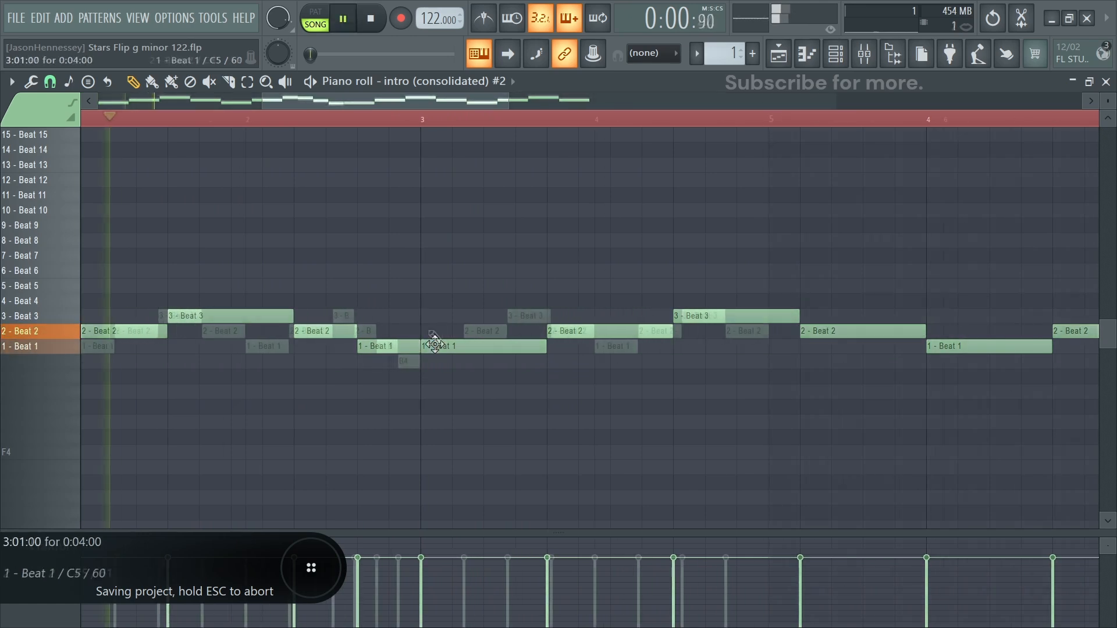
Replace the notes in bars 3 and 4 with a duplicate of the first two bars
right_click(436, 346)
right_click(485, 331)
right_click(527, 317)
right_click(570, 331)
right_click(654, 331)
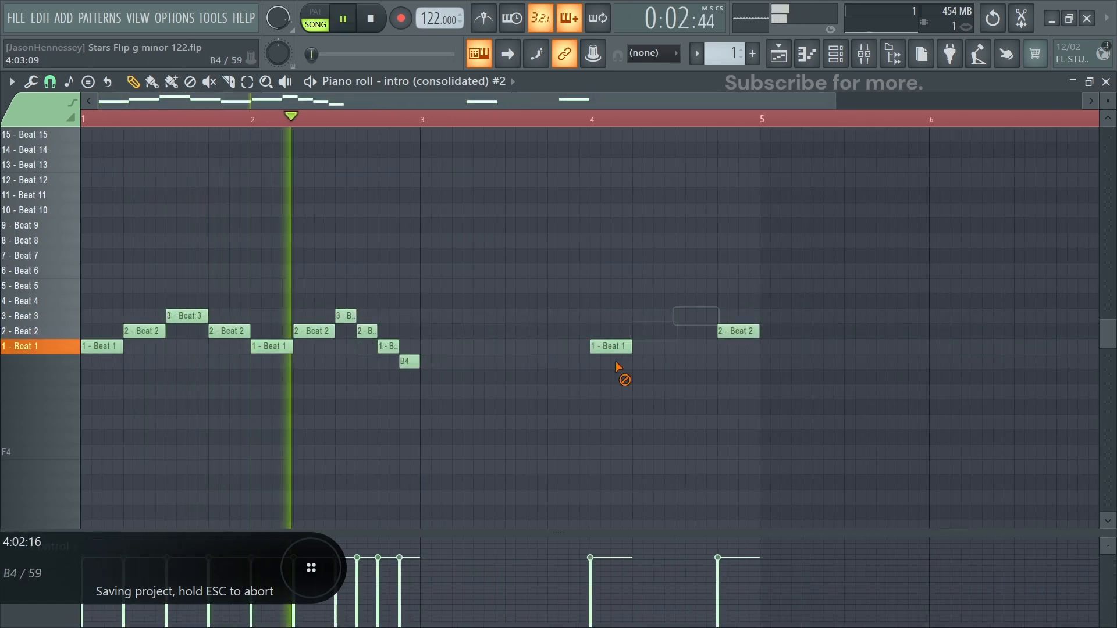
right_click(611, 346)
right_click(696, 316)
right_click(738, 331)
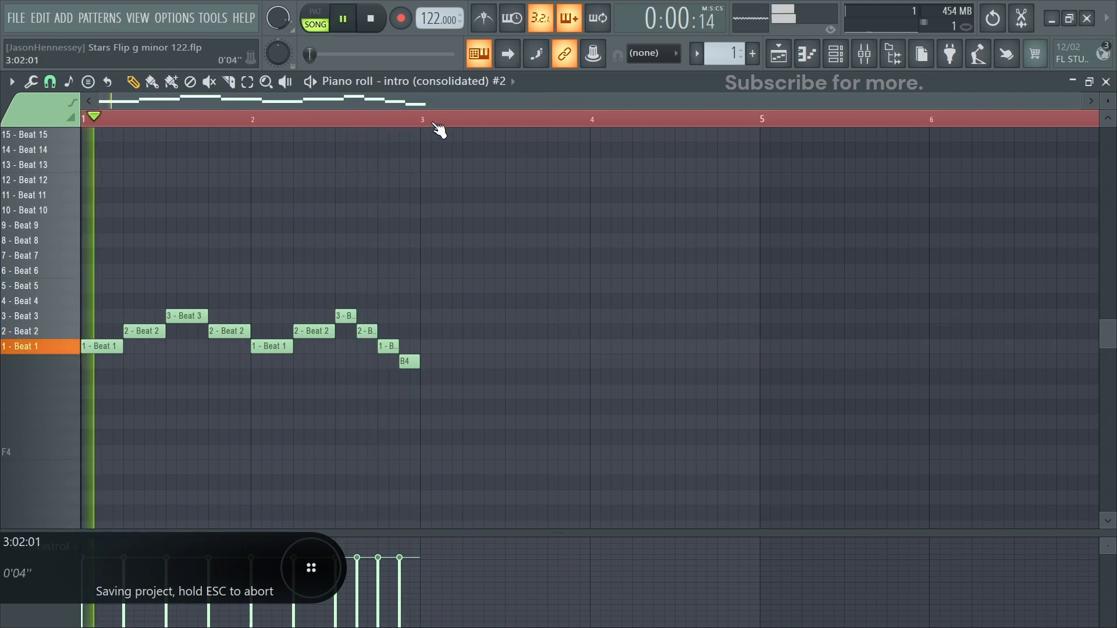
left_click_drag(835, 117, 661, 142)
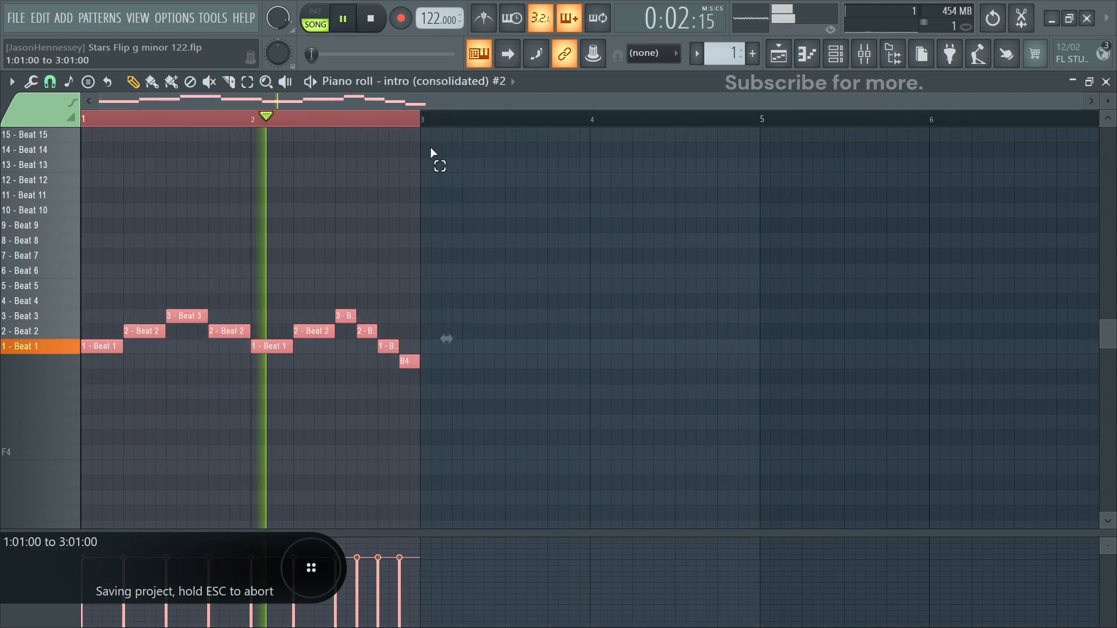
key("ctrl+b")
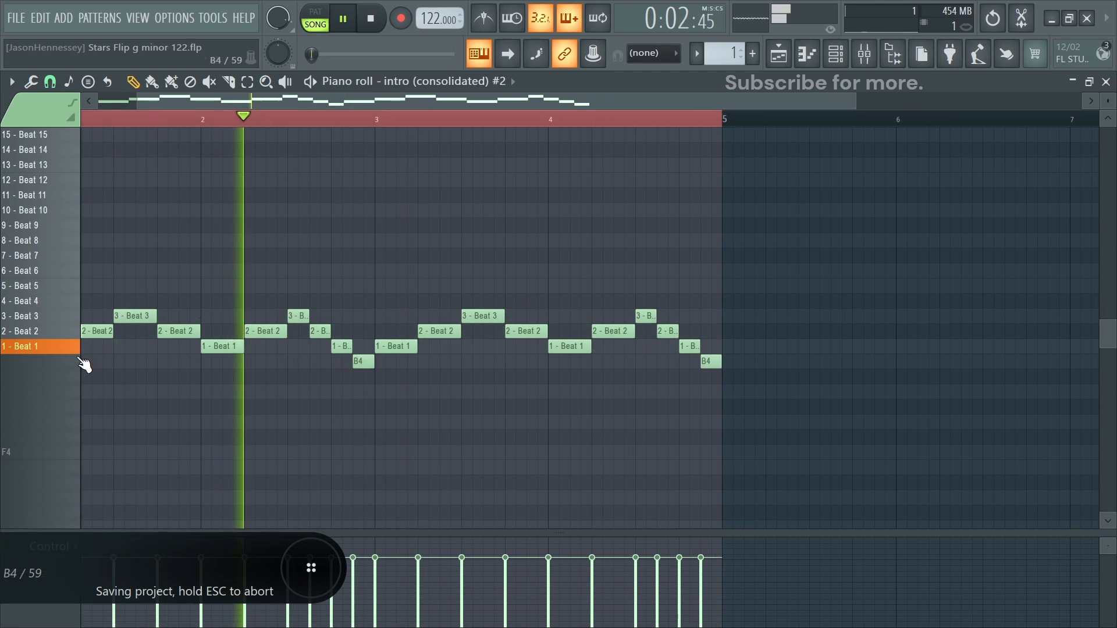
Raise the B4 notes ending bars 2 and 4 to Beat 5 and Beat 6, and repeat the four-bar phrase through bar 8
key("space")
left_click_drag(317, 356, 750, 381)
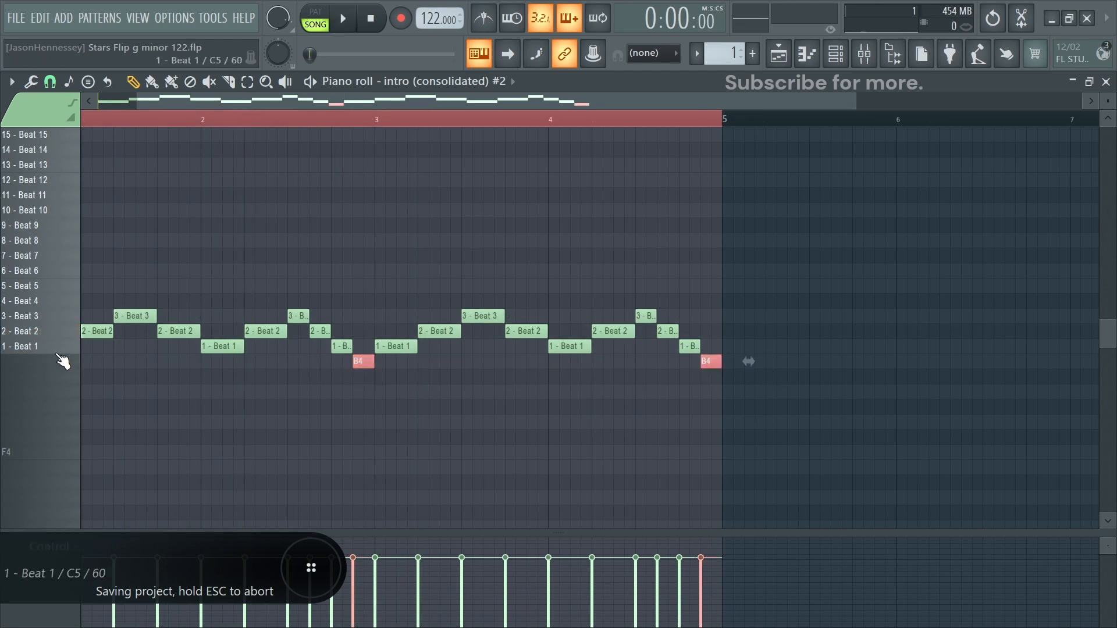
key("Up")
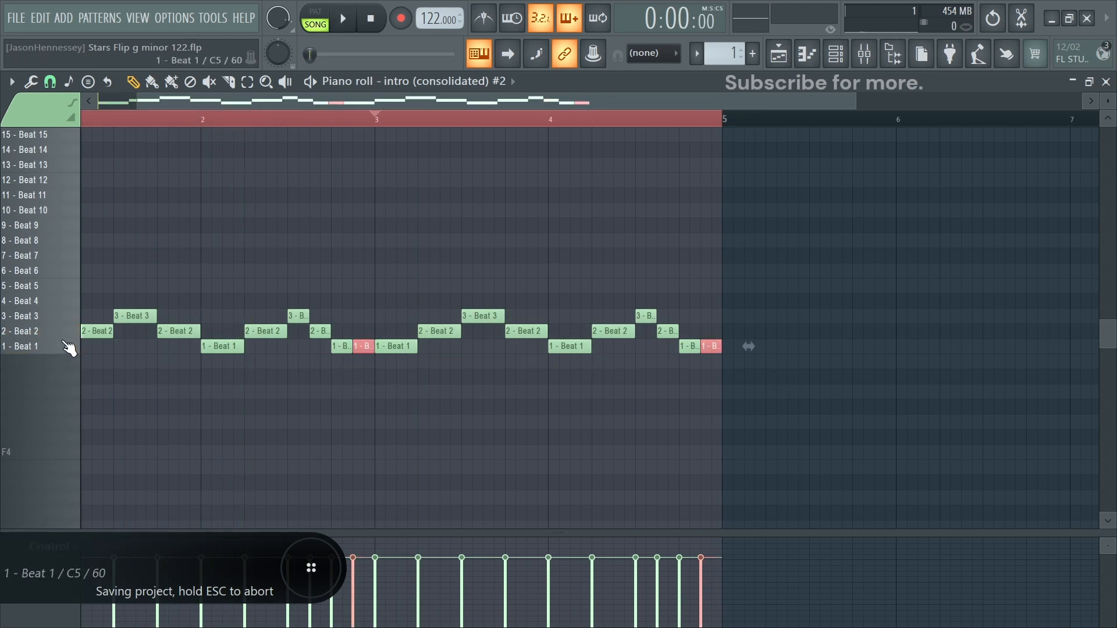
key("Up")
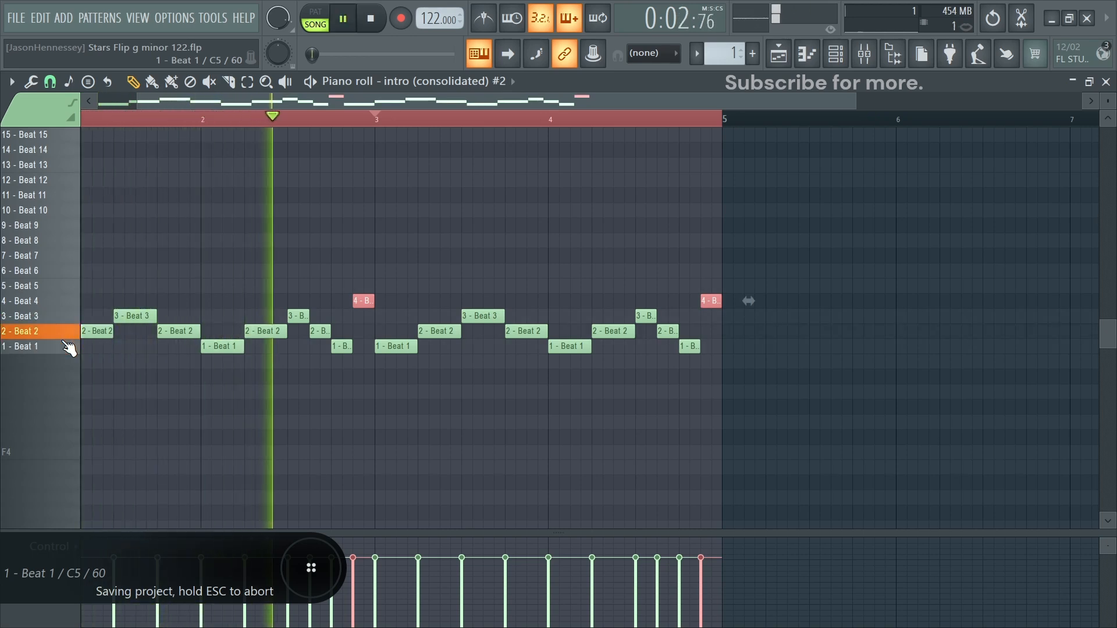
key("space")
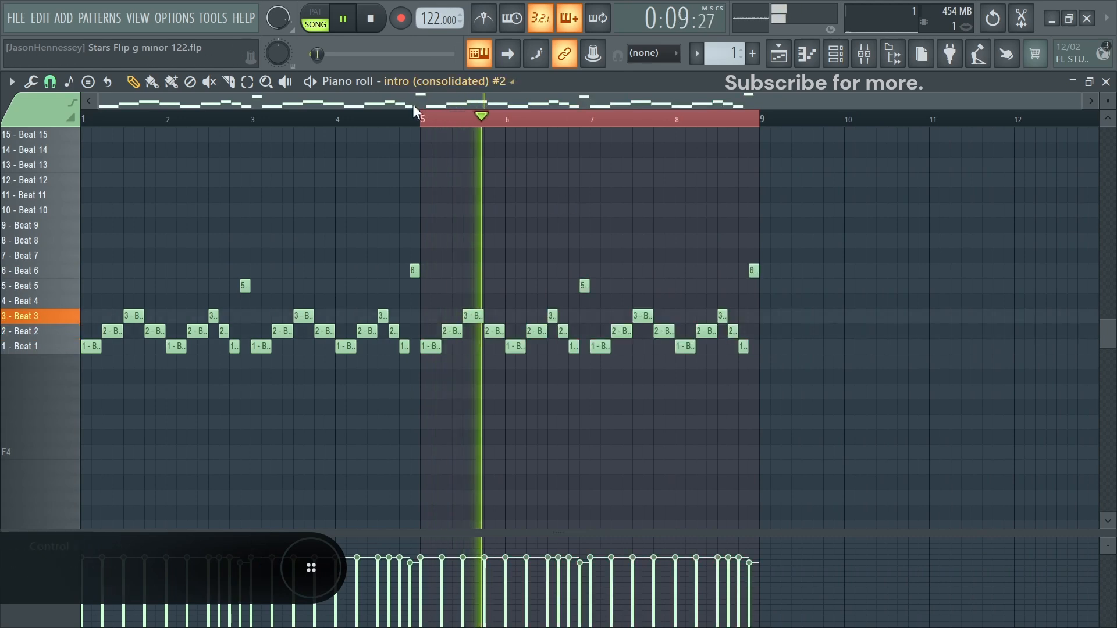
Save the project and consolidate the Pattern 1 clip on Track 8 into a stereo 16-bit WAV audio clip
key("ctrl+s")
left_click(780, 54)
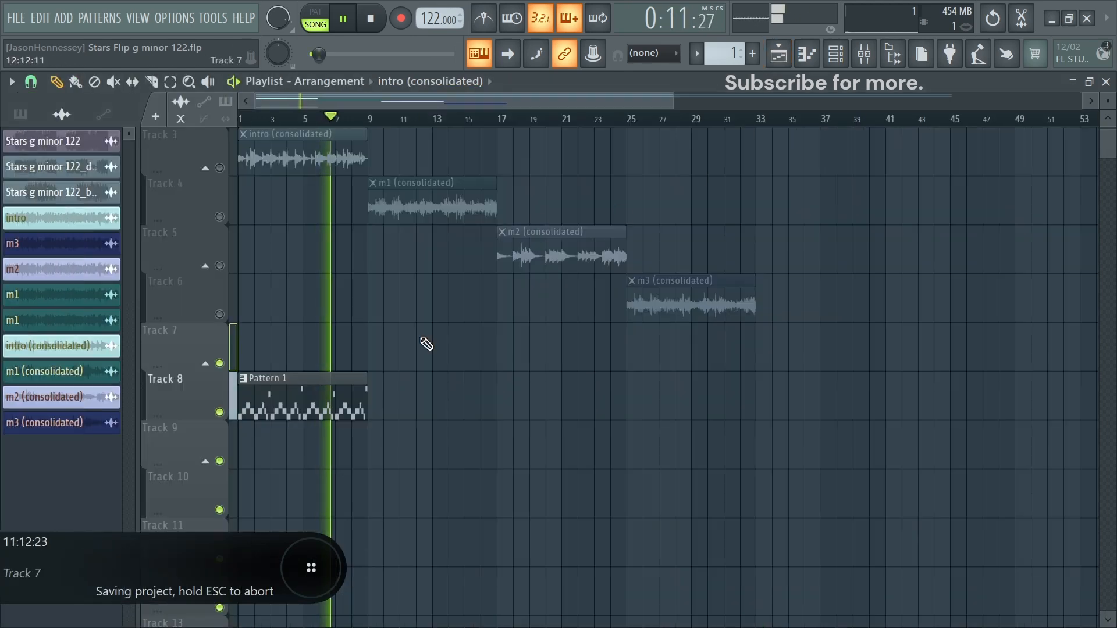
left_click(340, 389, "ctrl")
key("ctrl+r")
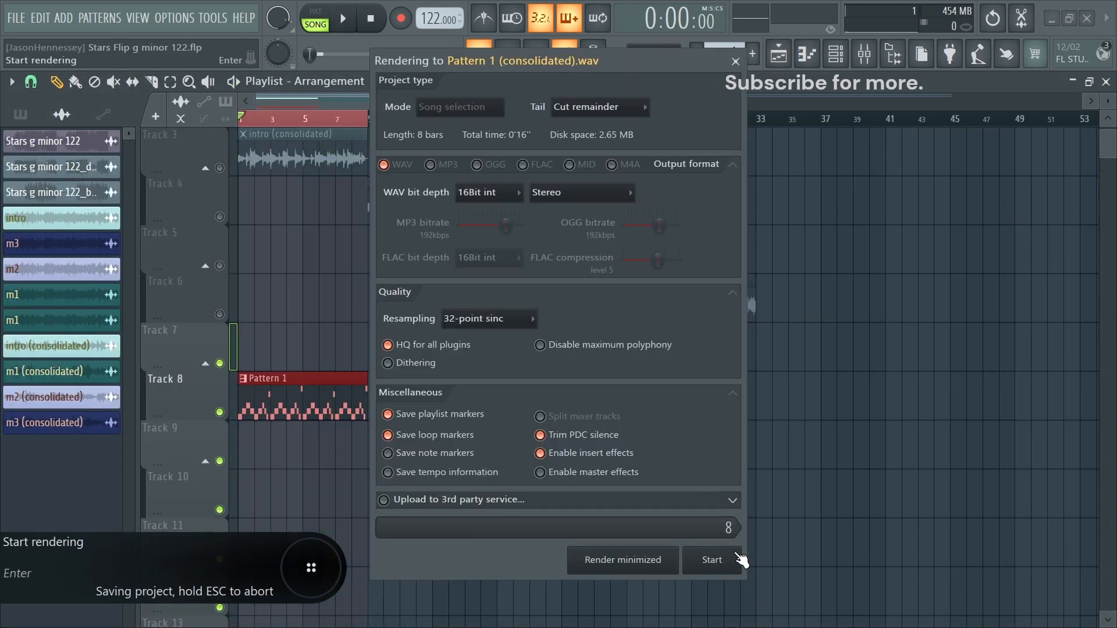
left_click(738, 557)
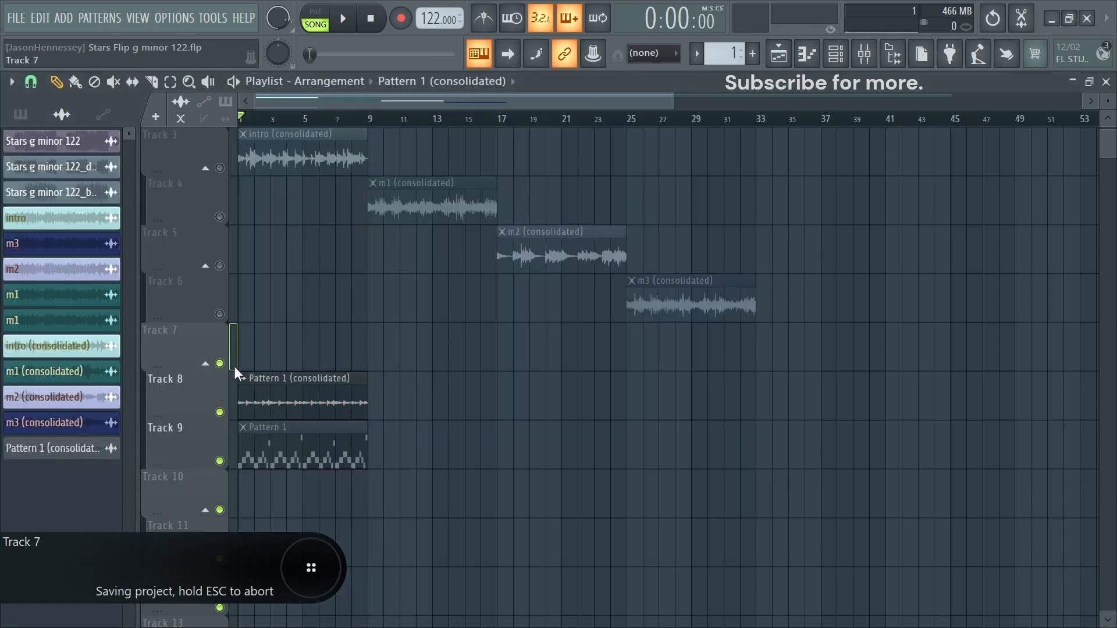
Rename the consolidated Pattern 1 audio clip on Track 8 as z1 and colour it powder blue
right_click(241, 377)
left_click(295, 445)
type("M1")
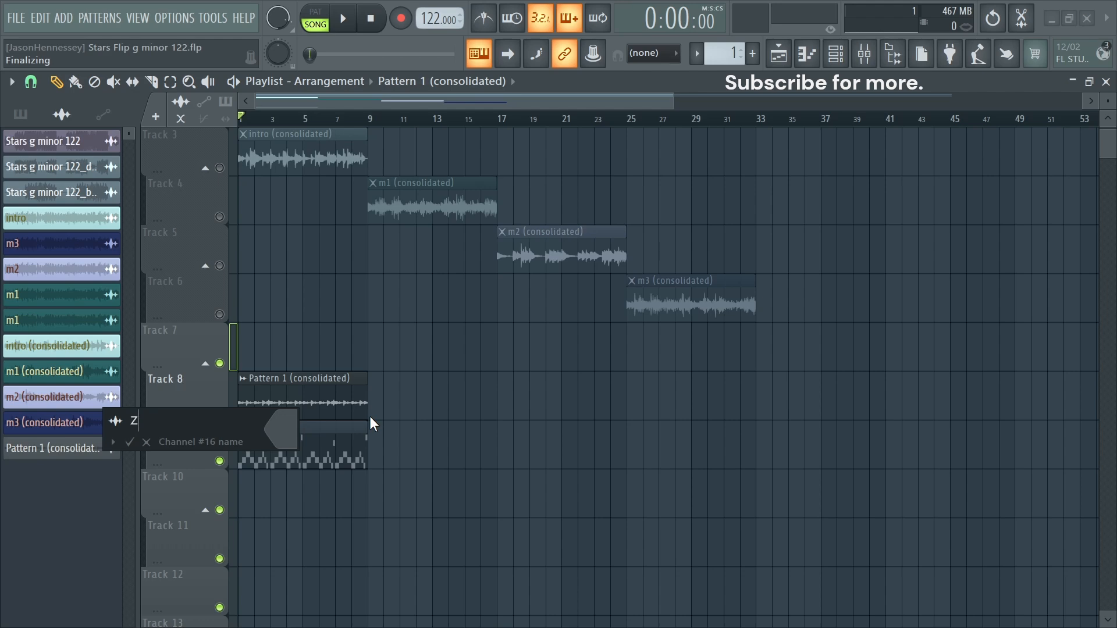
type("1")
left_click(292, 433)
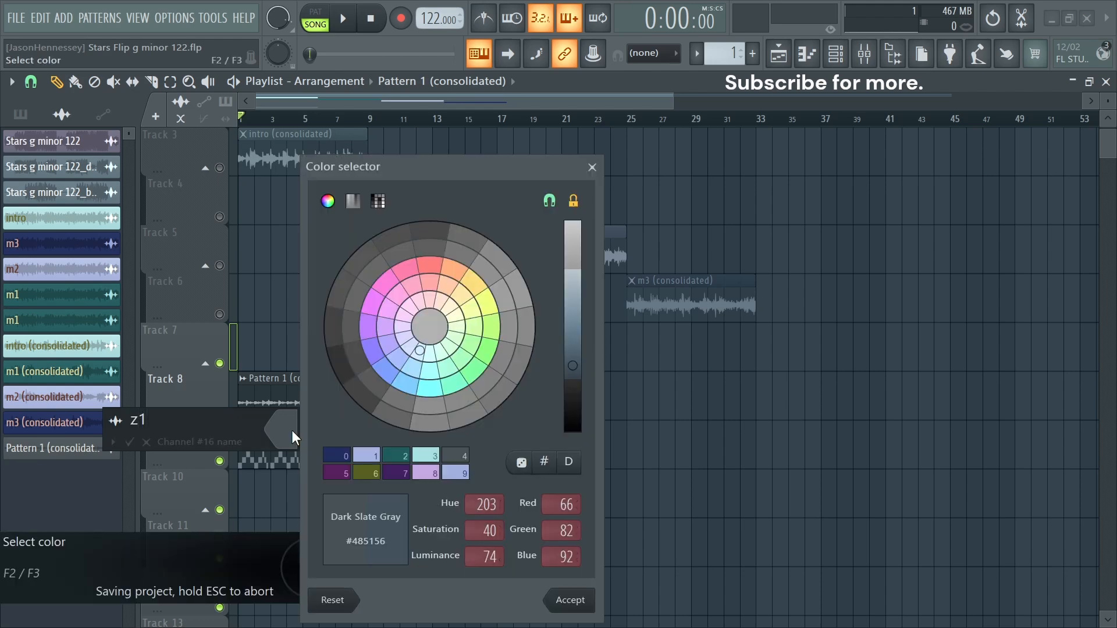
left_click(429, 388)
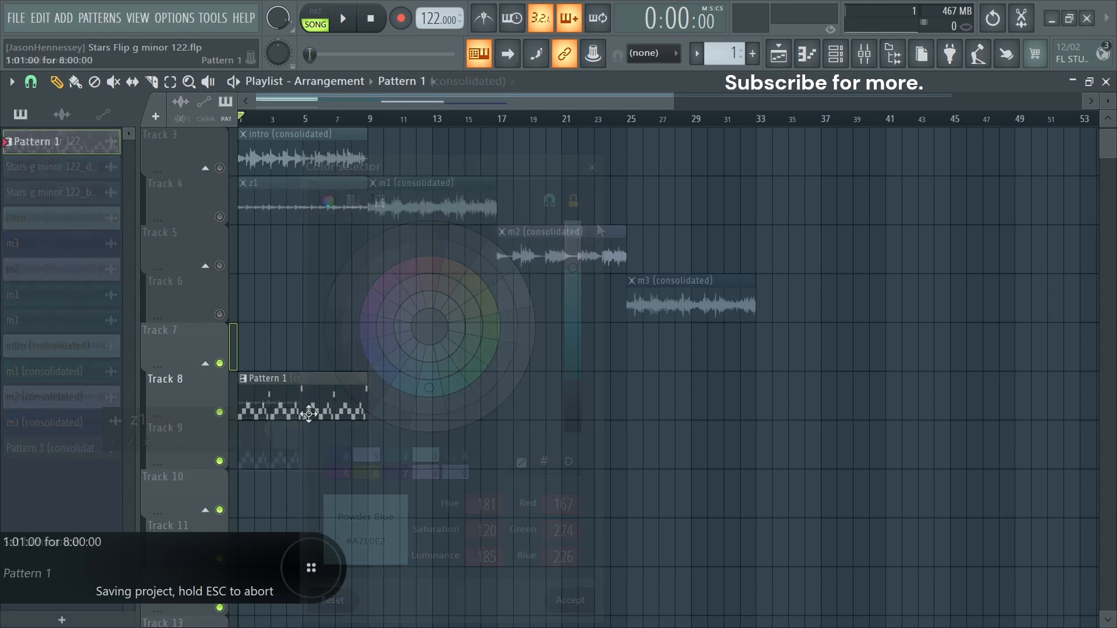
Show the unsorted channels in the channel rack and clone the Sampler channel repeatedly
left_click(806, 54)
left_click(836, 53)
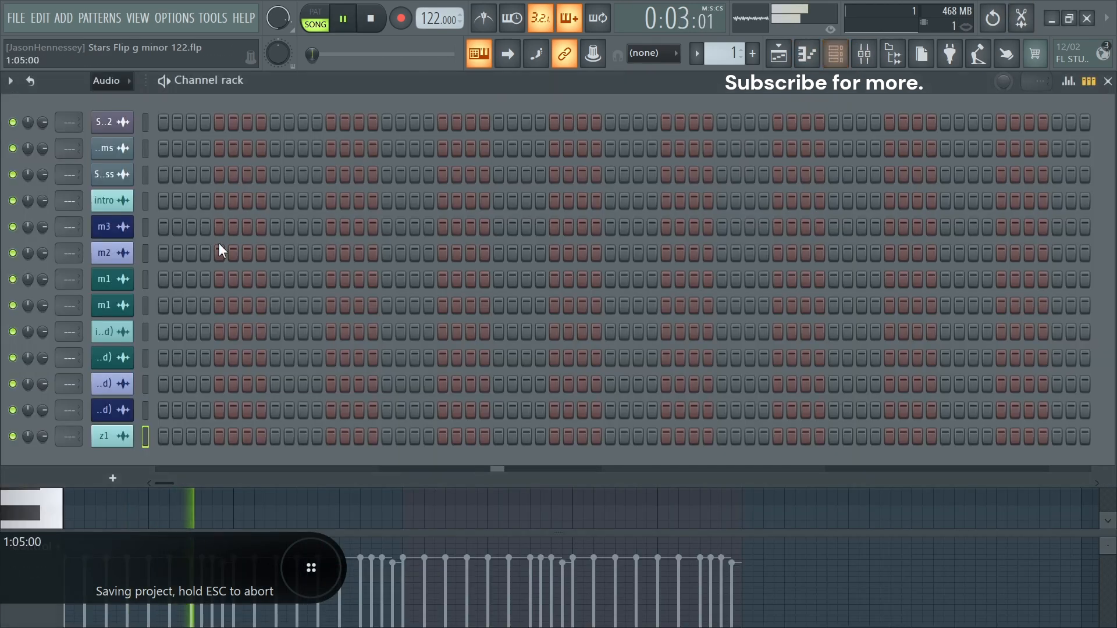
left_click(110, 81)
left_click(117, 132)
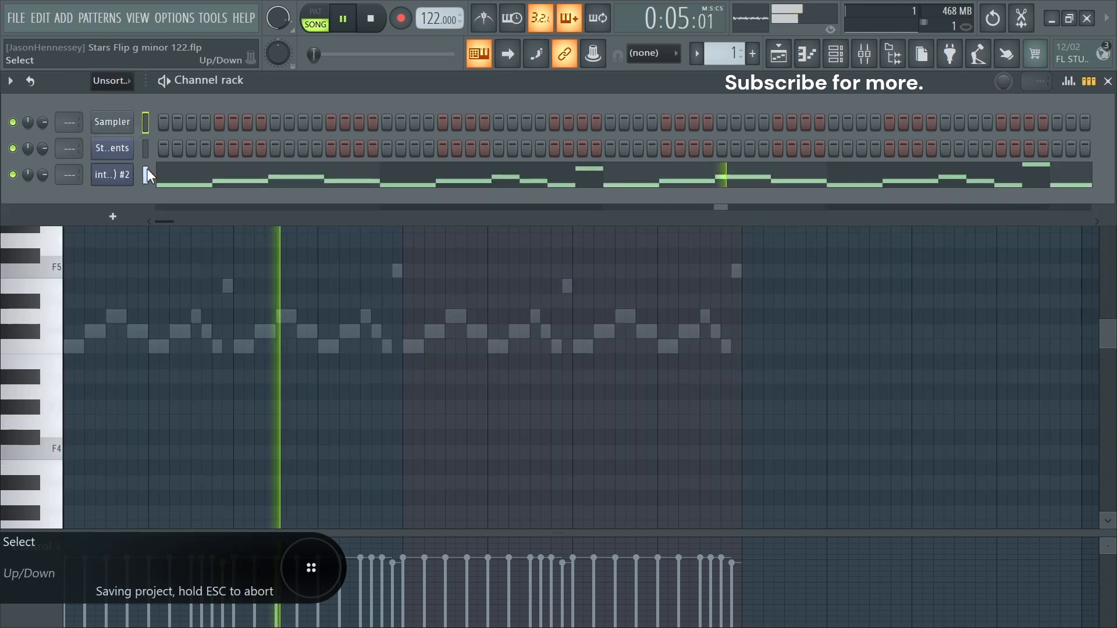
right_click(116, 123)
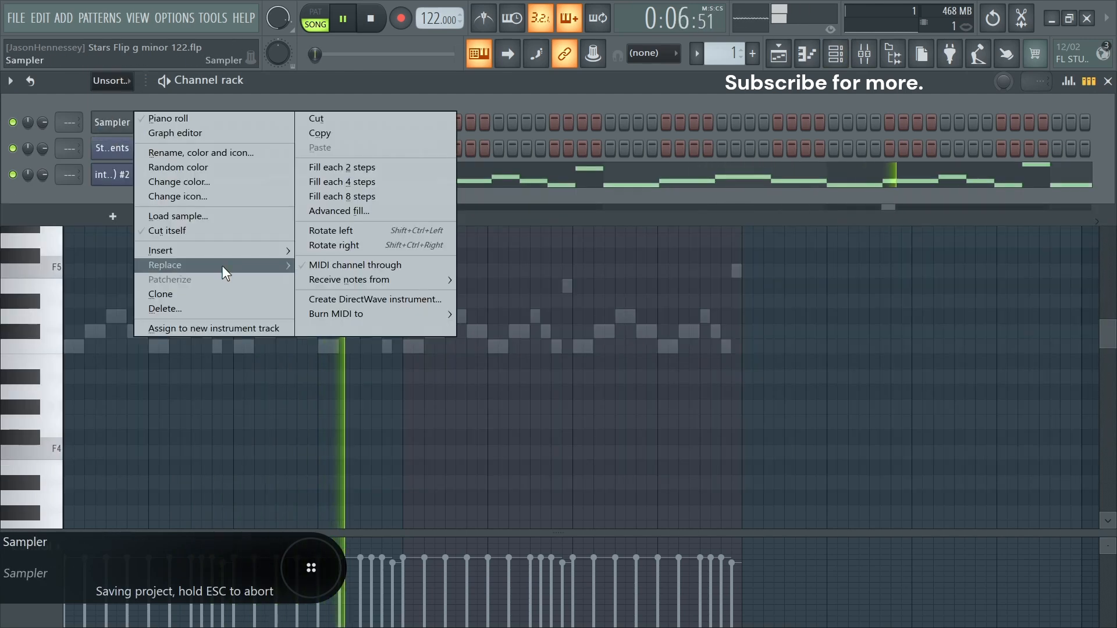
left_click(163, 294)
right_click(113, 151)
left_click(173, 320)
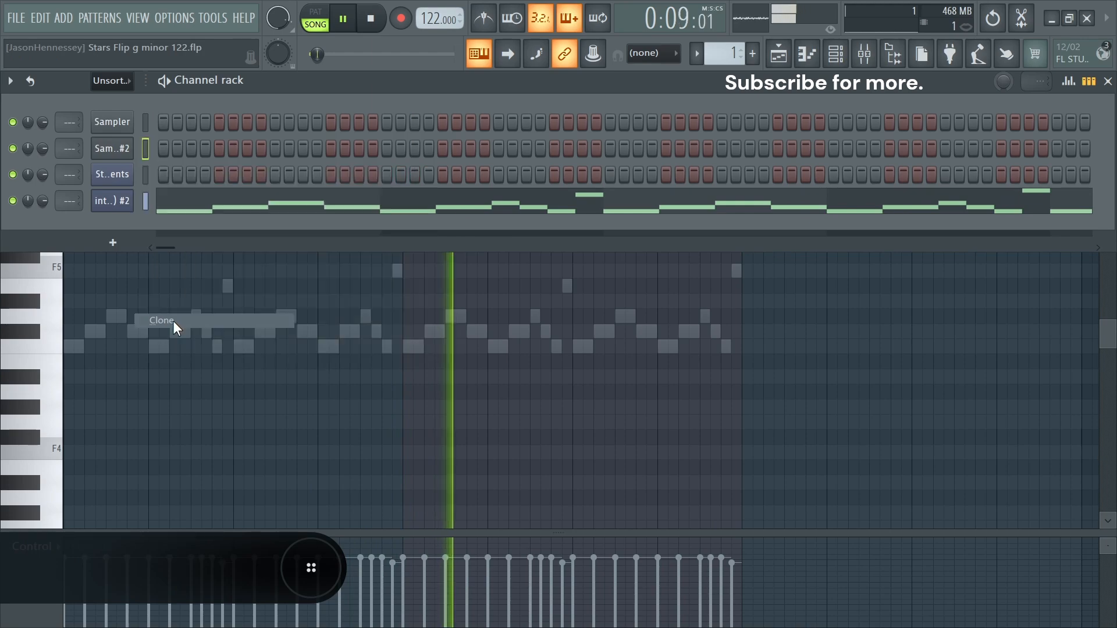
right_click(113, 177)
left_click(177, 349)
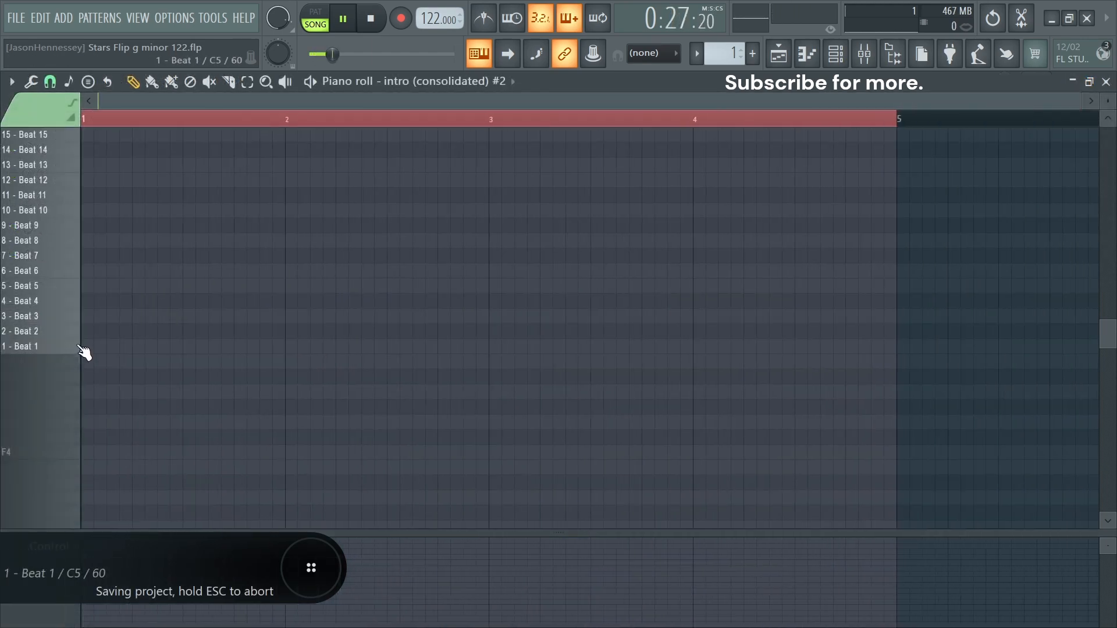
Replace the old melody on the intro (consolidated) #2 channel with Beat 6, 10, 12, 13, 11, 10, 8 and 7 across bar 1
key("space")
left_click(82, 271)
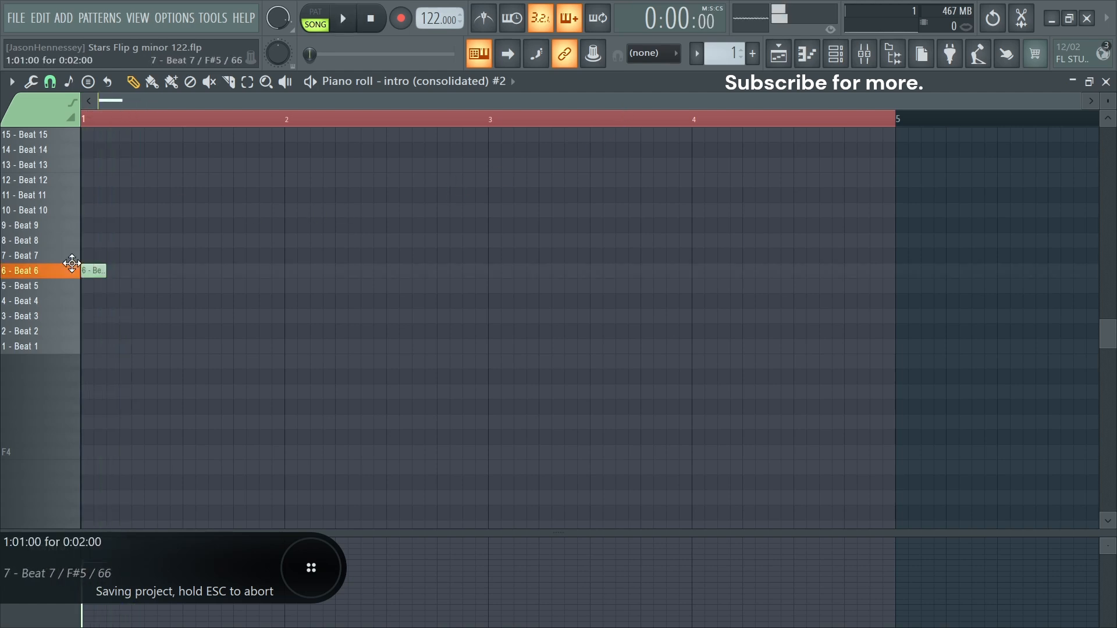
left_click(114, 210)
scroll(133, 210, "up", 2)
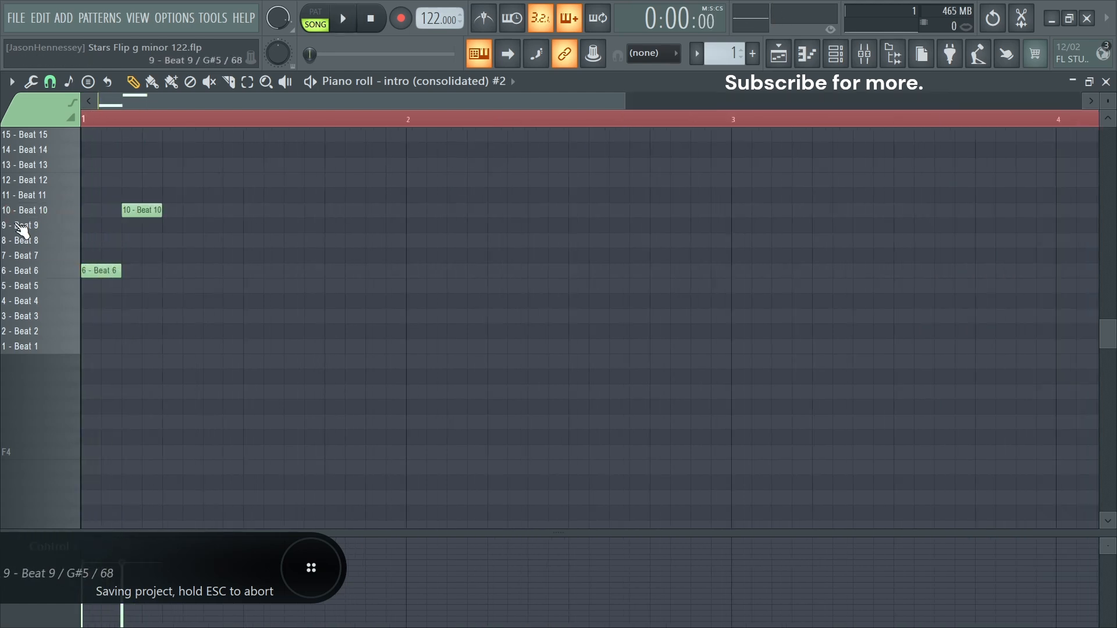
key("space")
left_click(178, 180)
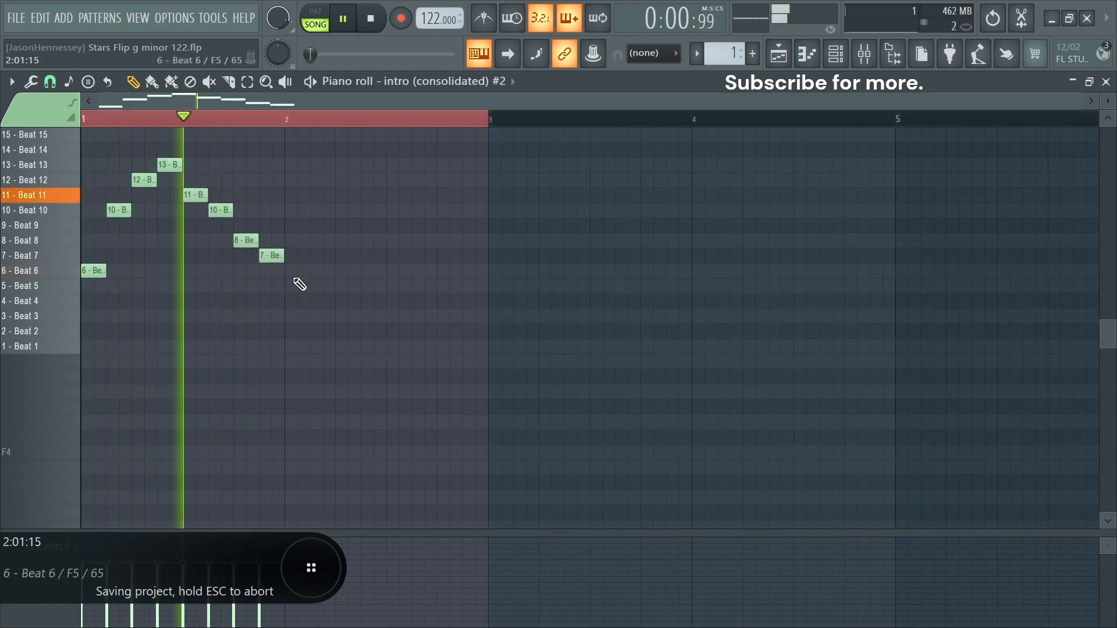
Fill bar 2 with Beat 4, 9, 6, 5, 16, 24, 25 and 28 notes, layering Beat 29 over Beat 25
left_click(297, 301)
left_click(322, 286)
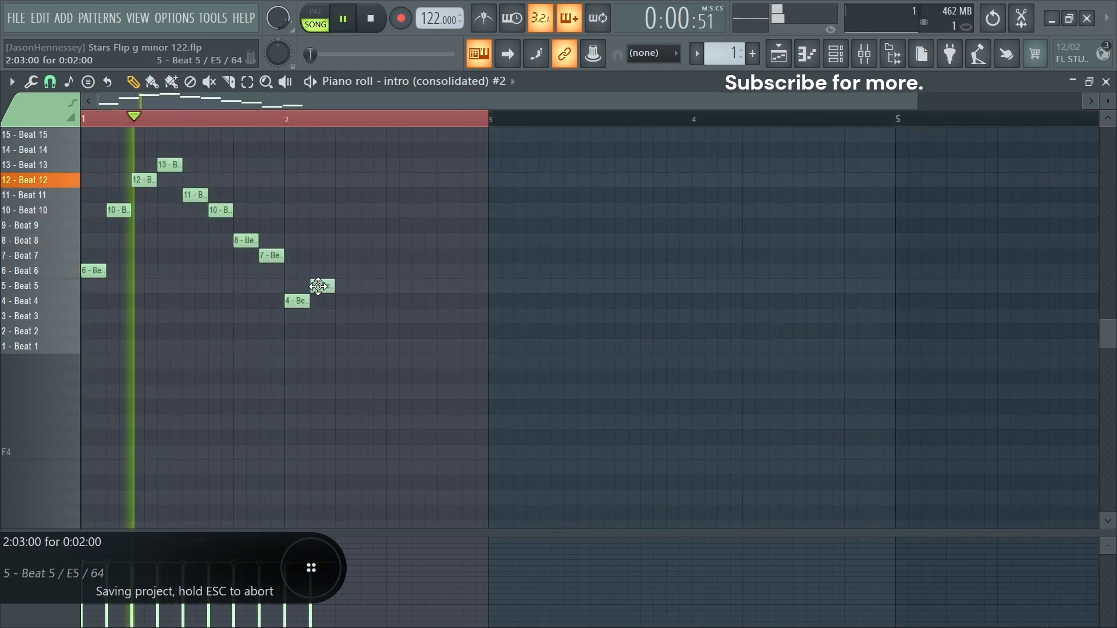
left_click(348, 271)
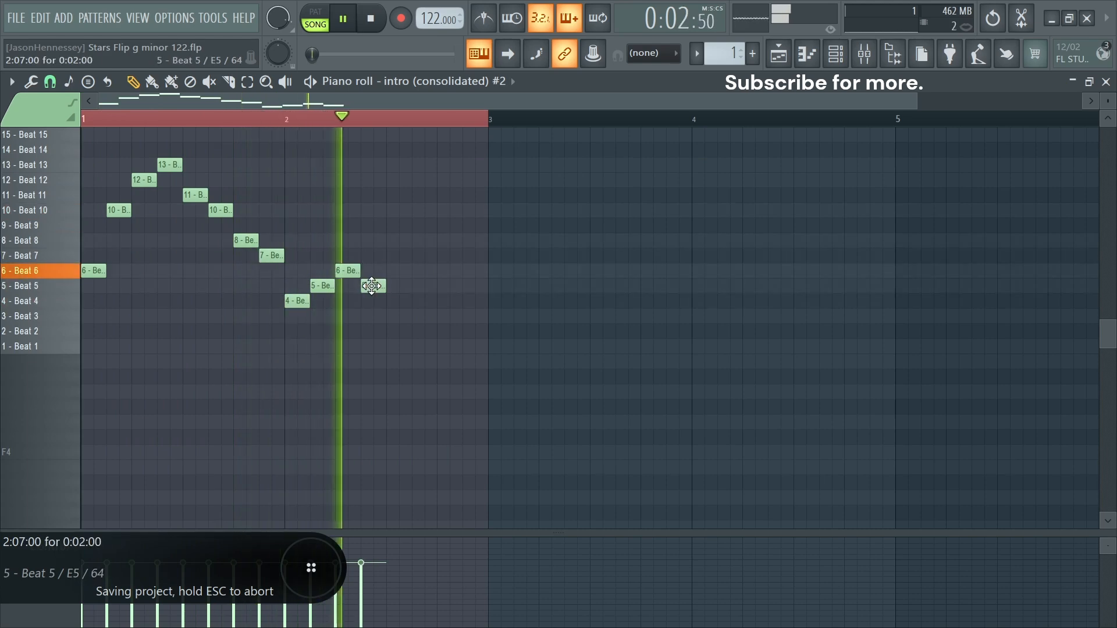
left_click(373, 286)
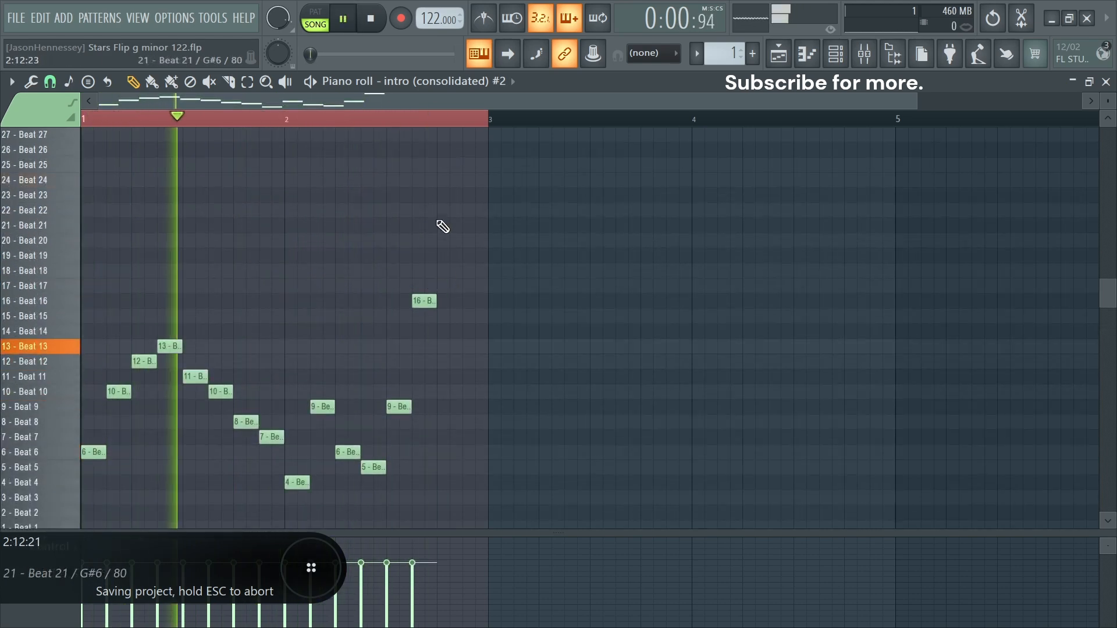
left_click(449, 181)
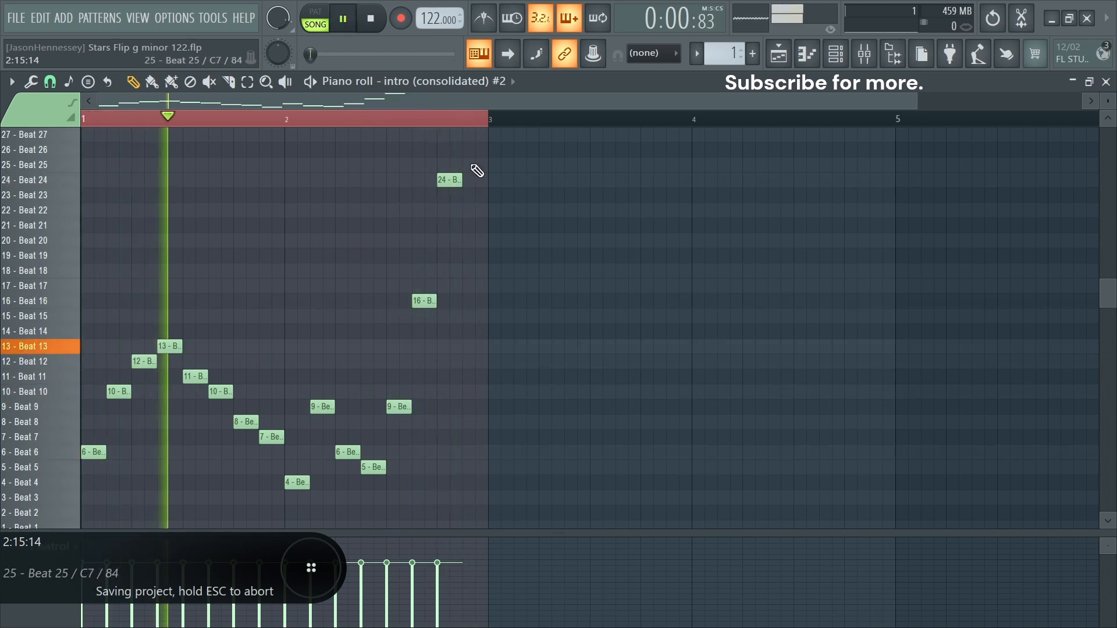
left_click(473, 165)
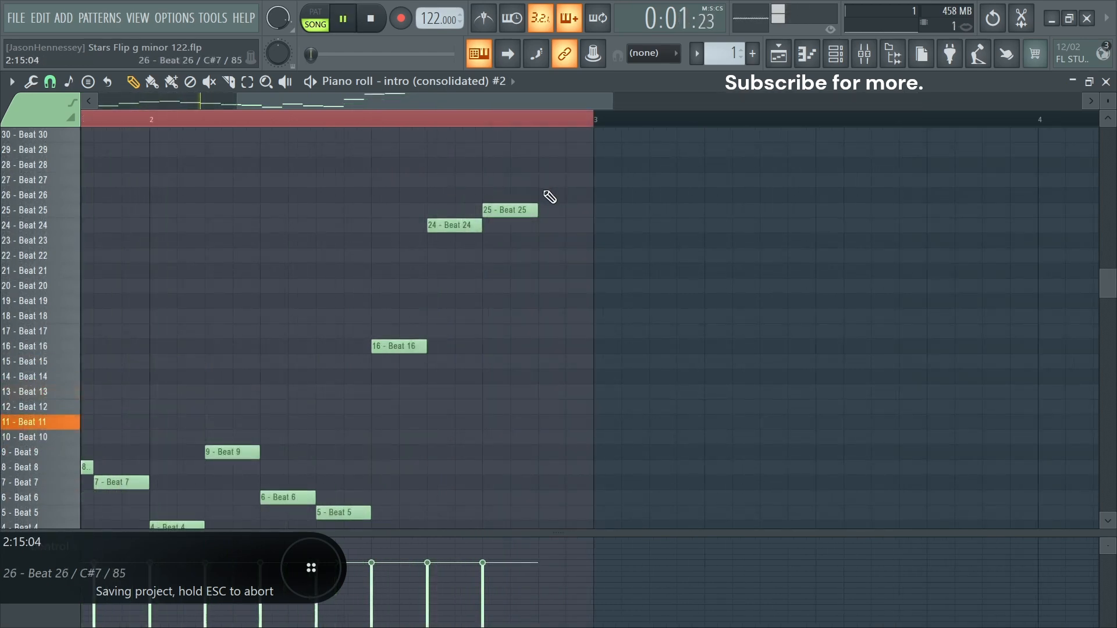
left_click(545, 167)
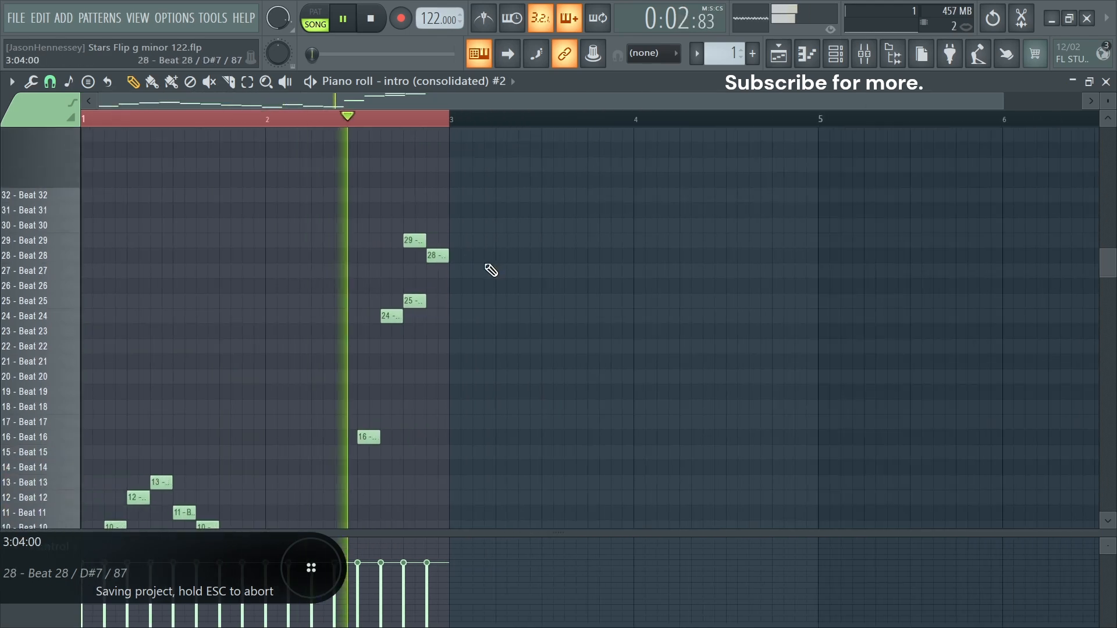
Layer four-step notes on Beat 15, Beat 18 and Beat 17 over bar 1, and on Beat 17 midway through bar 2
key("space")
key("space")
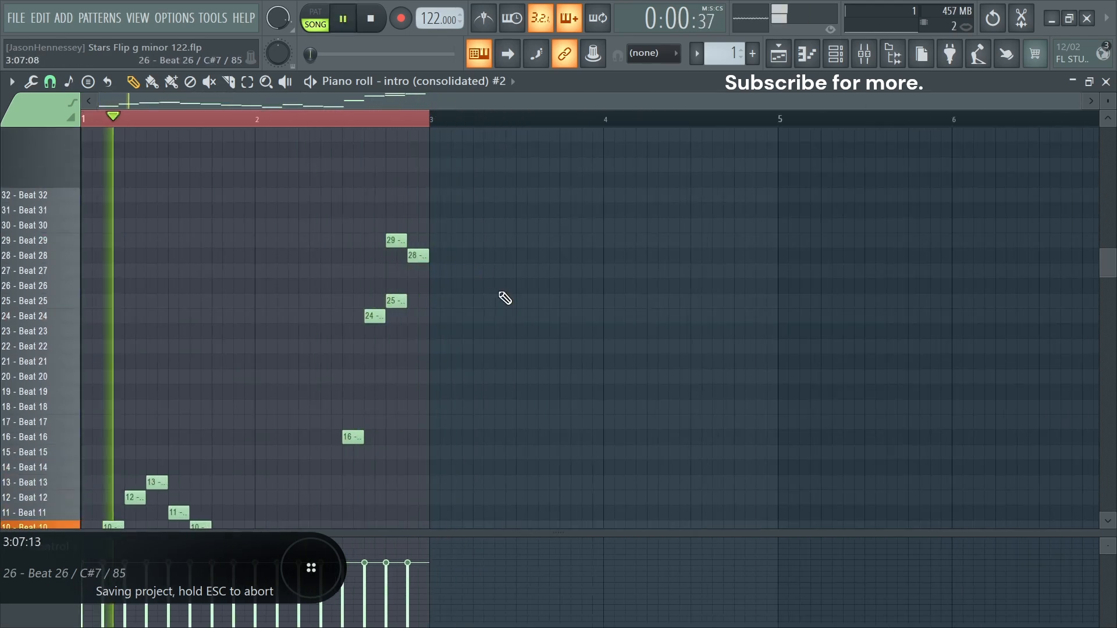
scroll(262, 296, "down", 4)
key("space")
scroll(88, 315, "up", 5)
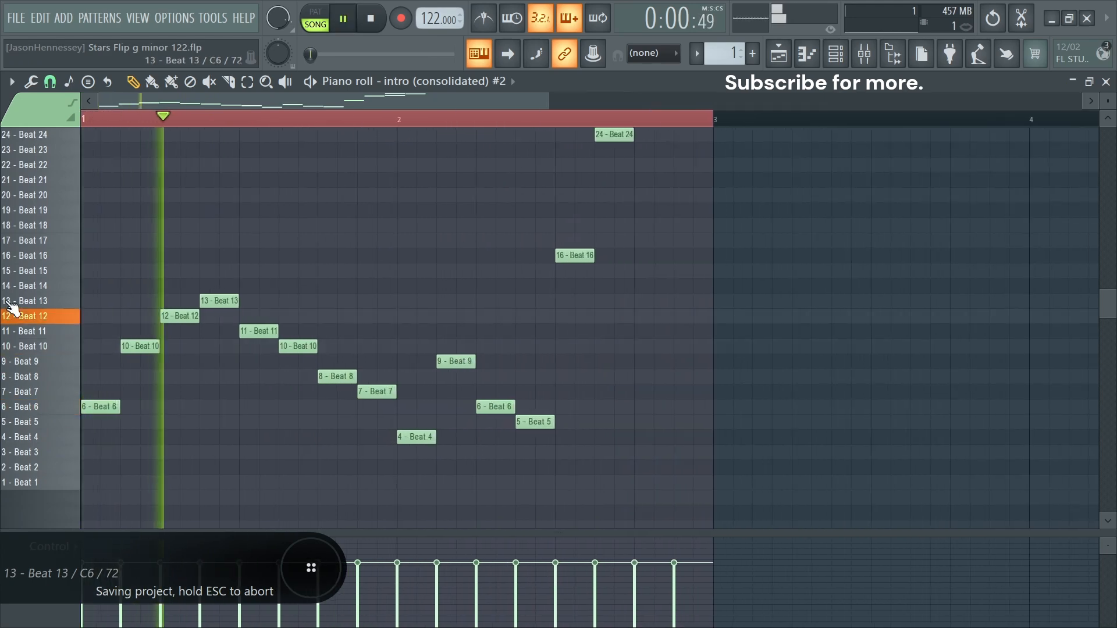
left_click(126, 274)
key("space")
scroll(143, 286, "down", 3)
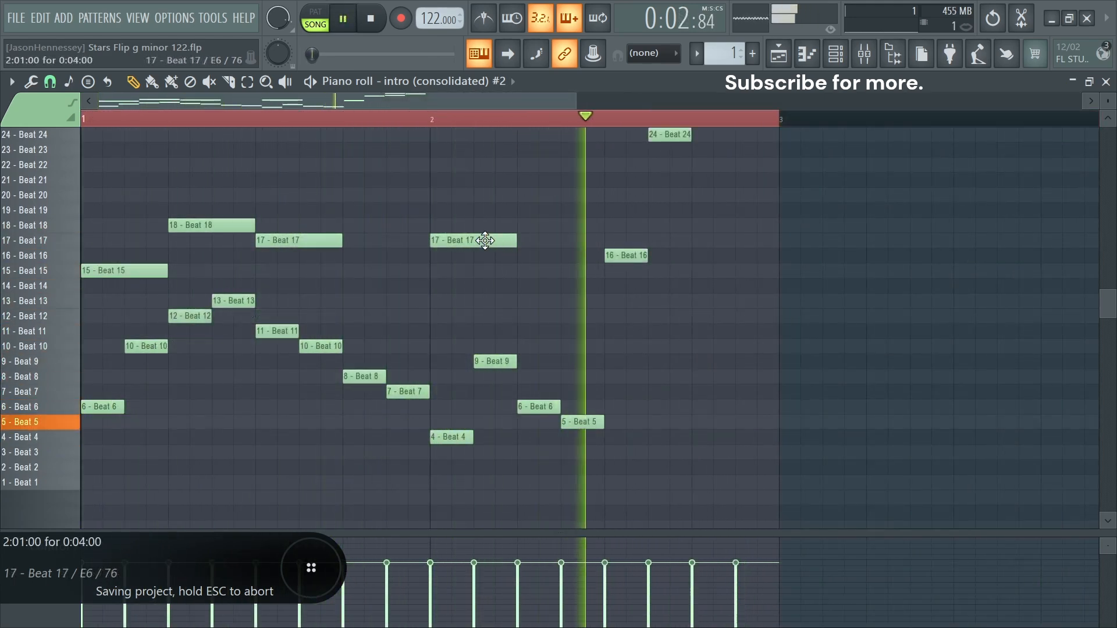
key("space")
key("space")
left_click_drag(674, 245, 647, 245)
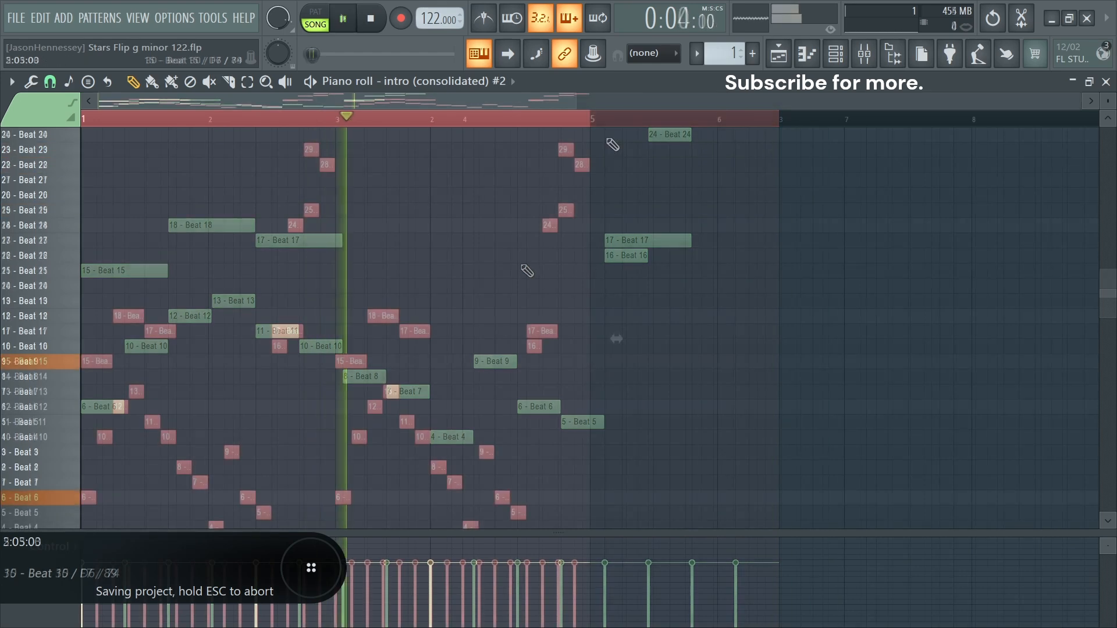
Repeat the two-bar phrase through bar 8
key("ctrl+b")
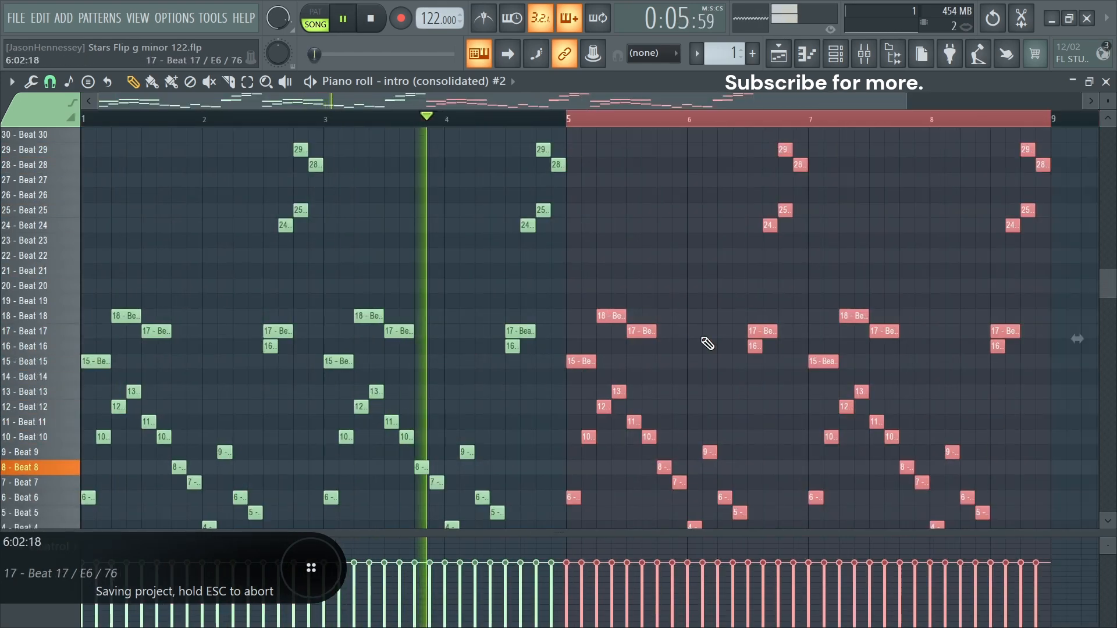
scroll(707, 344, "down", 2)
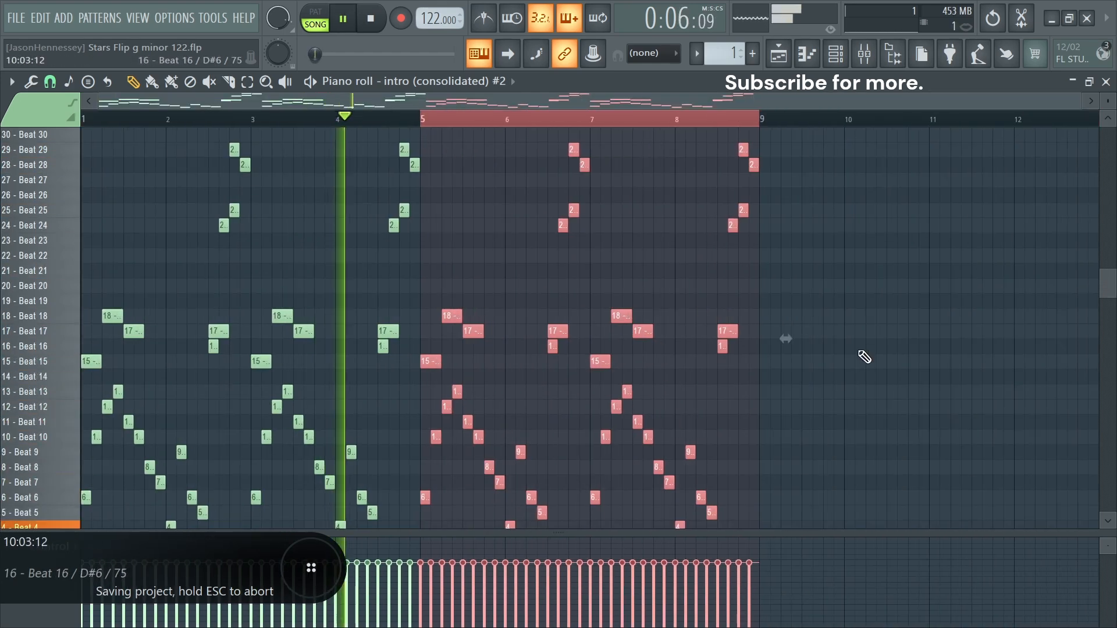
left_click(785, 379)
Lower the Beat 24, 25, 28 and 29 notes in bars 5 to 8 by three slices
key("ctrl+a")
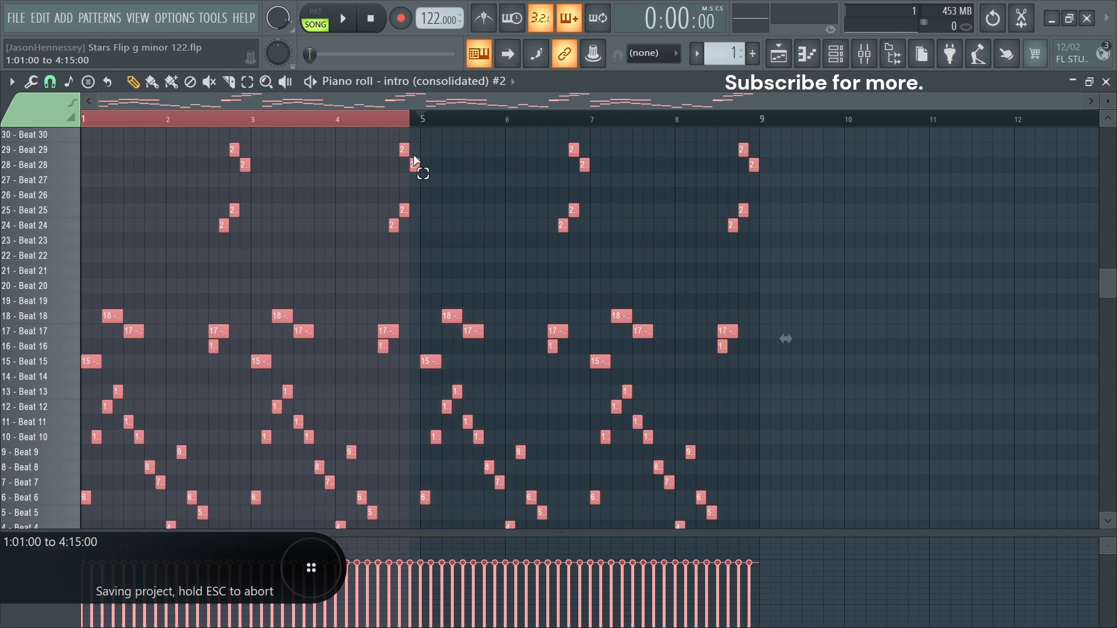
left_click_drag(423, 156, 382, 124)
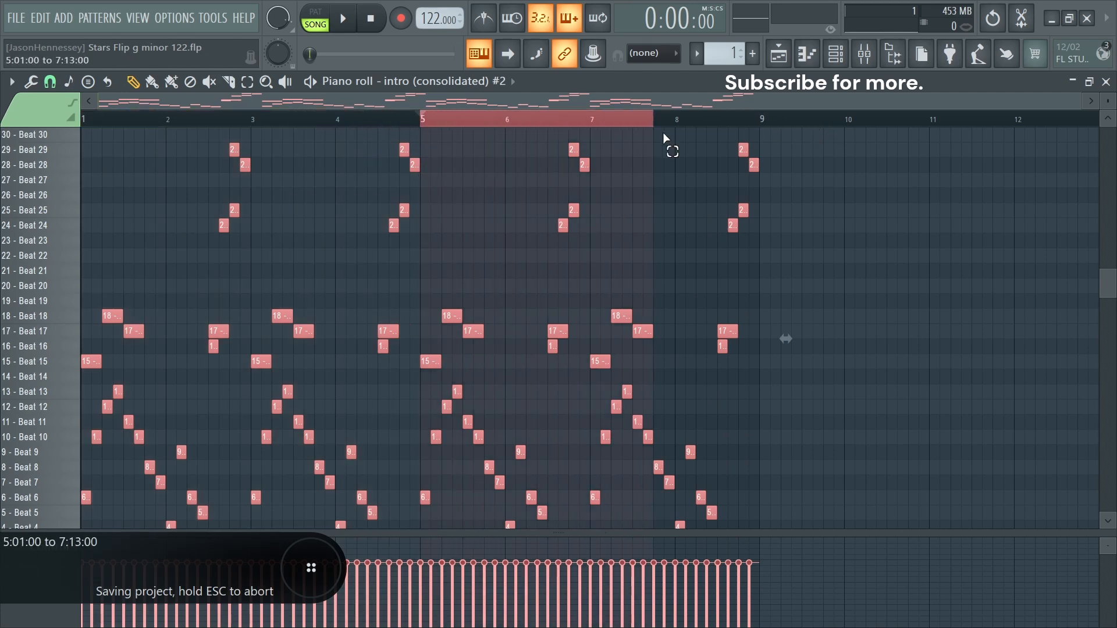
left_click_drag(777, 145, 769, 145)
scroll(653, 192, "up", 6)
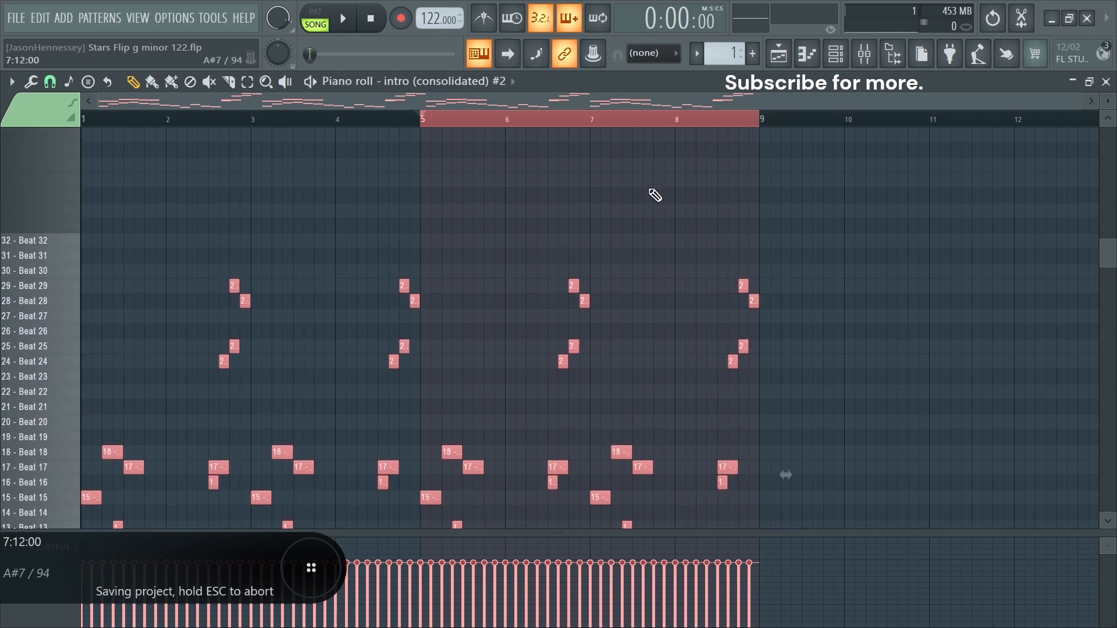
scroll(653, 192, "down", 6)
left_click_drag(871, 189, 481, 334)
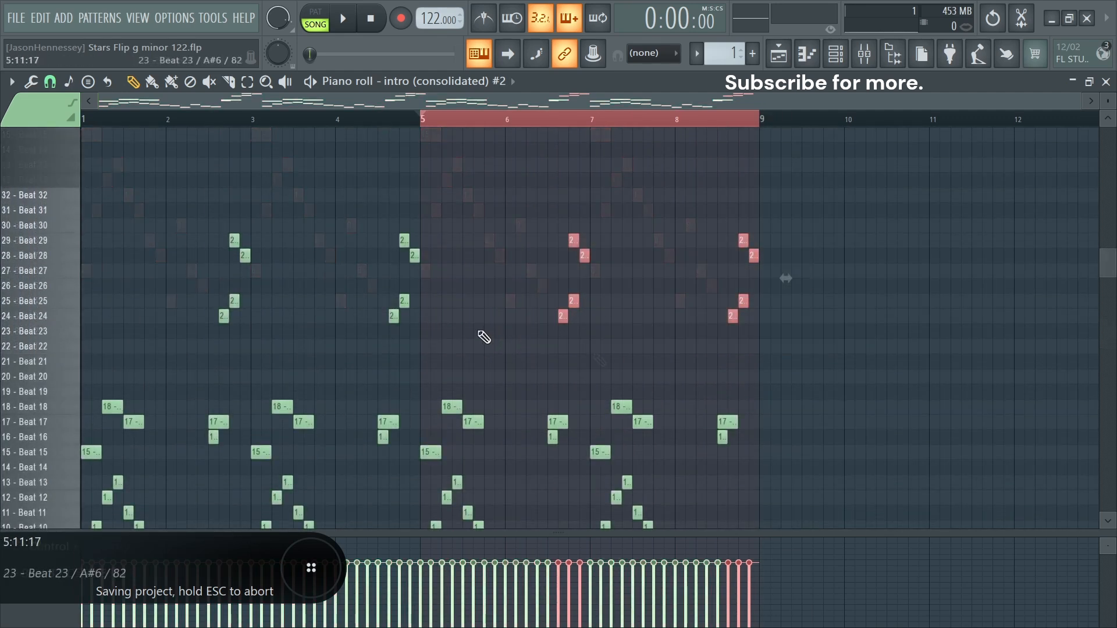
scroll(693, 287, "down", 4)
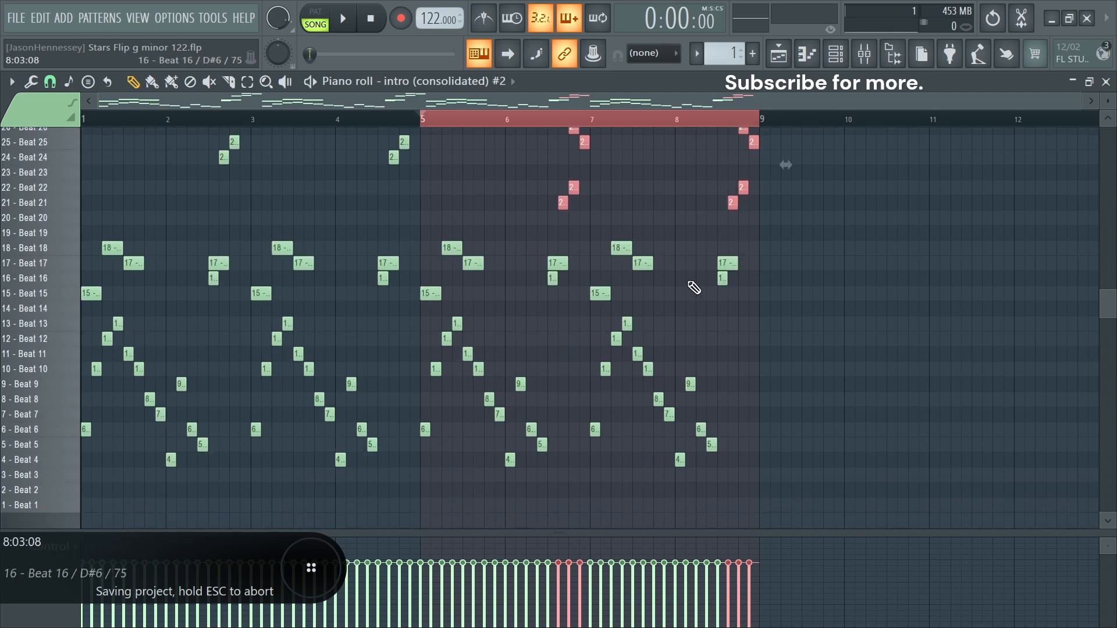
Raise all the remaining lower notes in bars 5 to 8 by three slices and play the result
left_click_drag(802, 219, 430, 468)
scroll(532, 444, "up", 2)
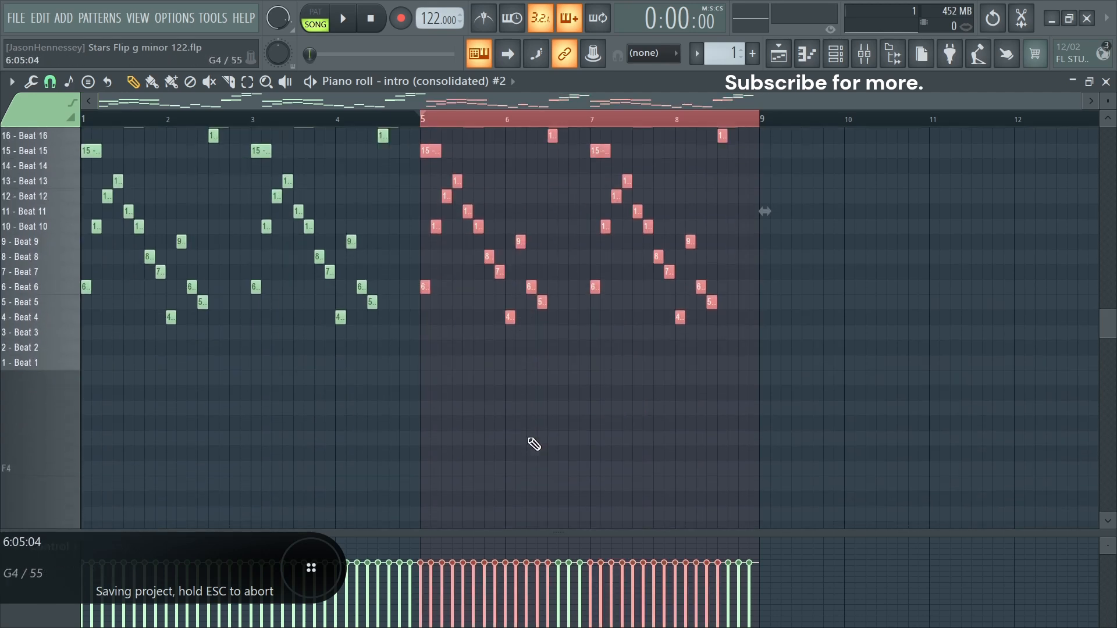
key("shift+Up")
key("shift+Up")
key("shift+Up")
key("space")
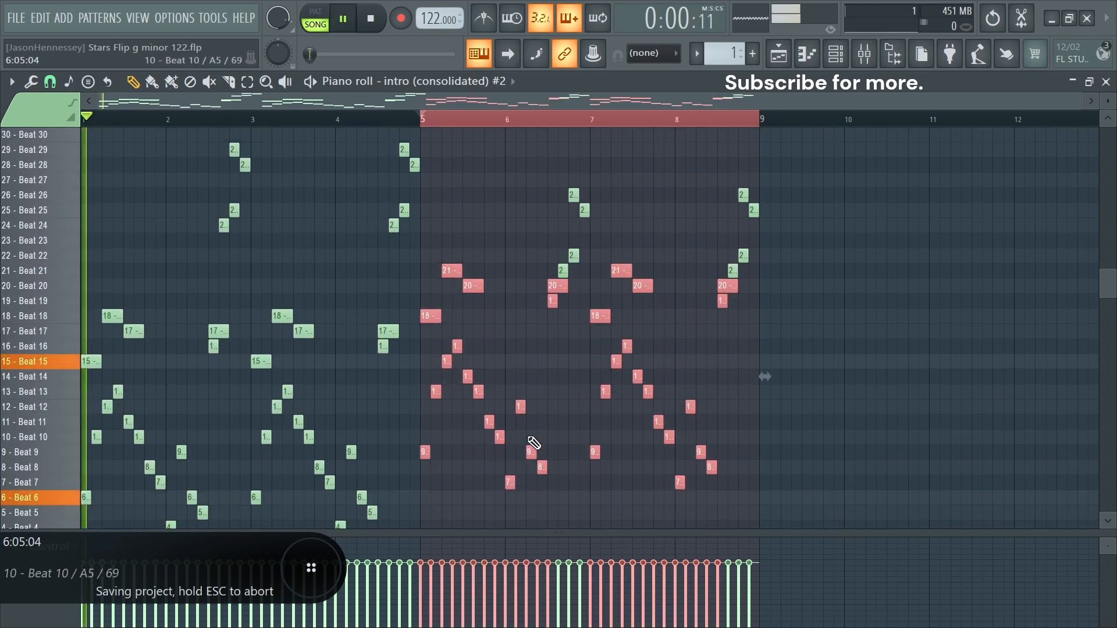
Stop playback and consolidate the Pattern 1 clip on Track 8 in the playlist into an audio clip
key("space")
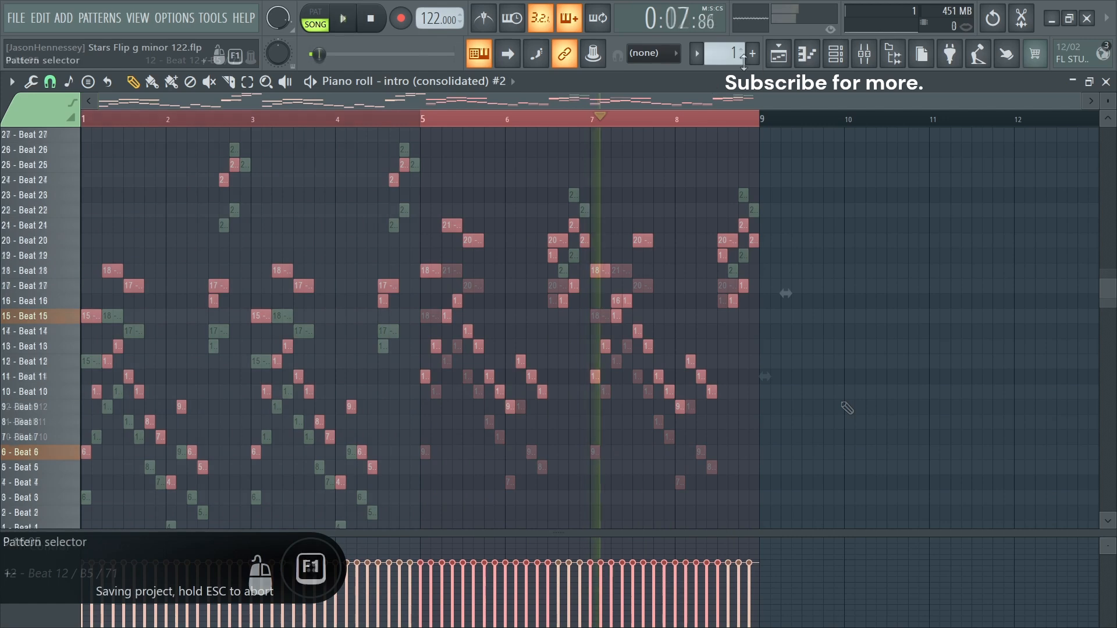
left_click(778, 53)
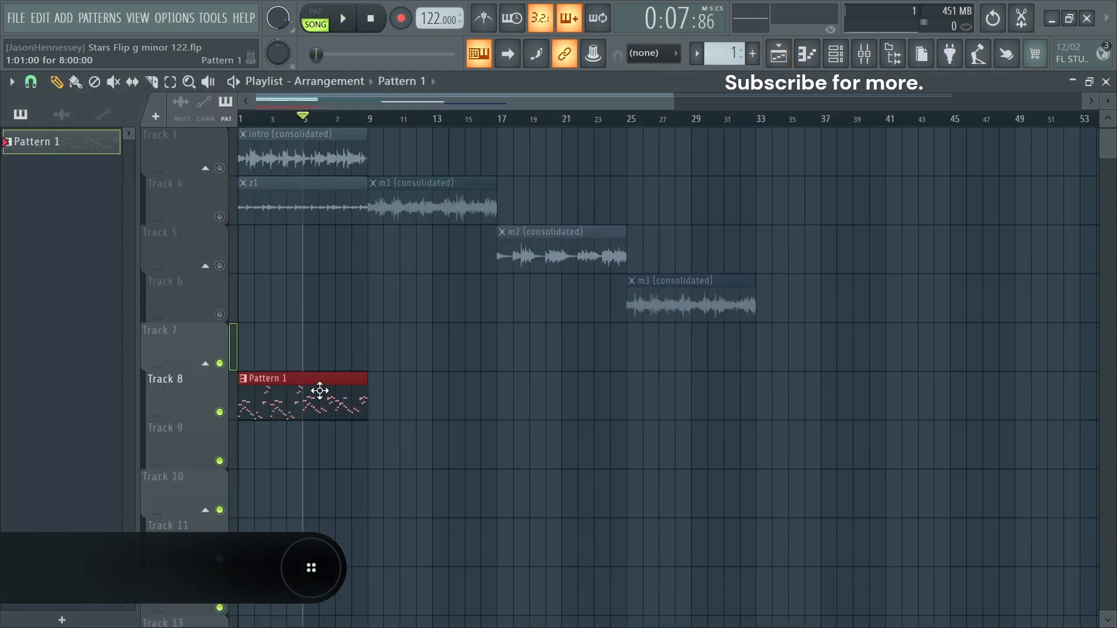
key("ctrl+alt+c")
left_click(715, 562)
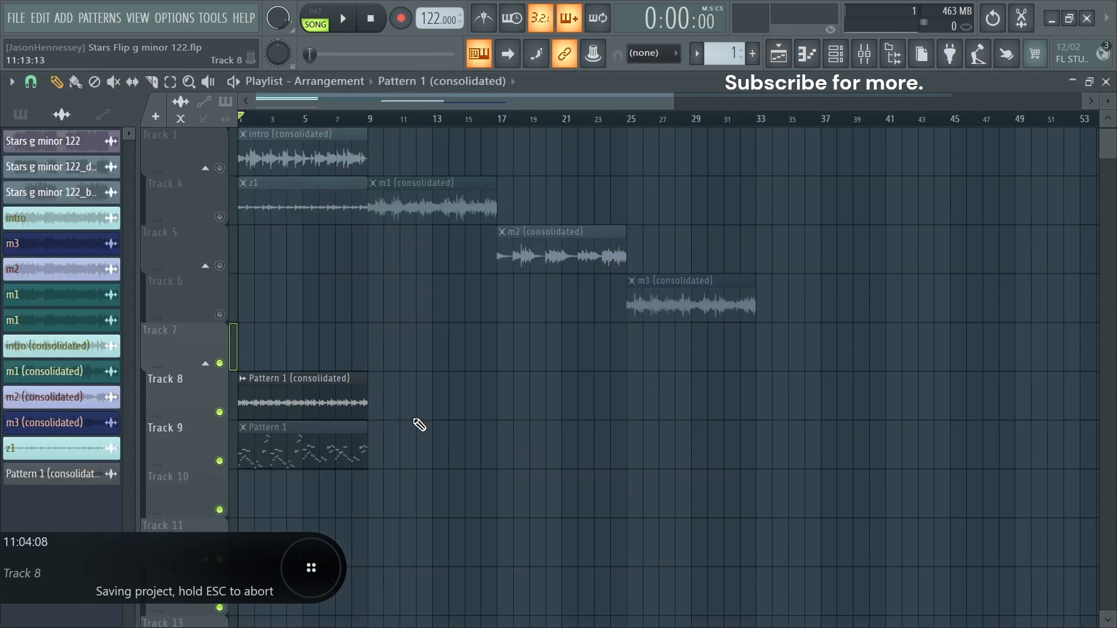
Rename the consolidated Pattern 1 clip as z1 b with a pale yellow color, and place it on Track 5
left_click(245, 381)
left_click(275, 427)
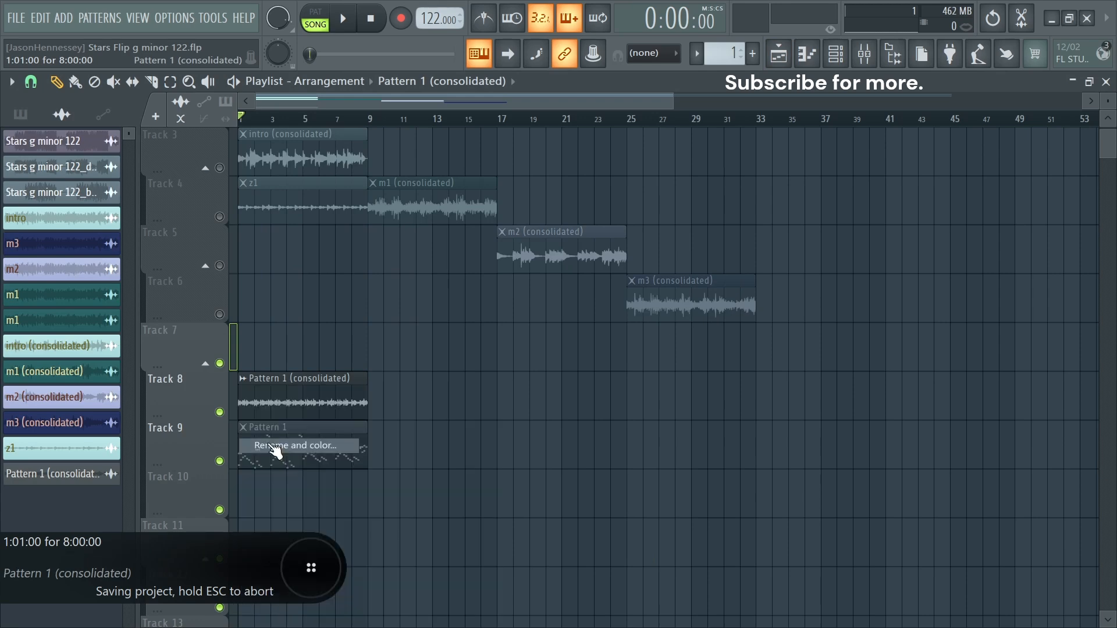
type("z1")
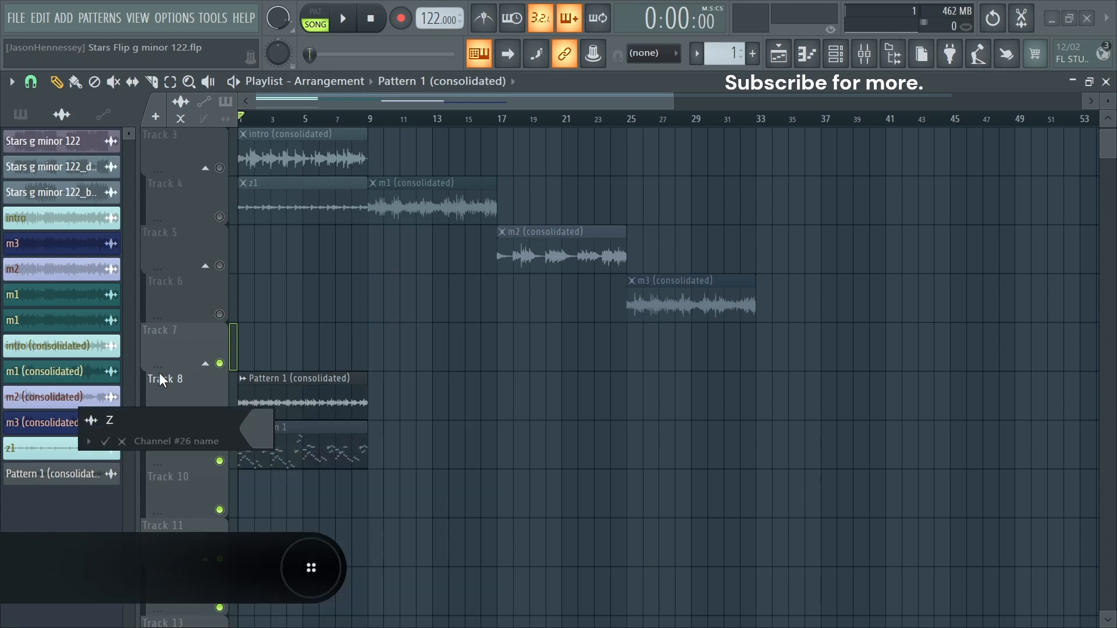
type(" b")
left_click(256, 430)
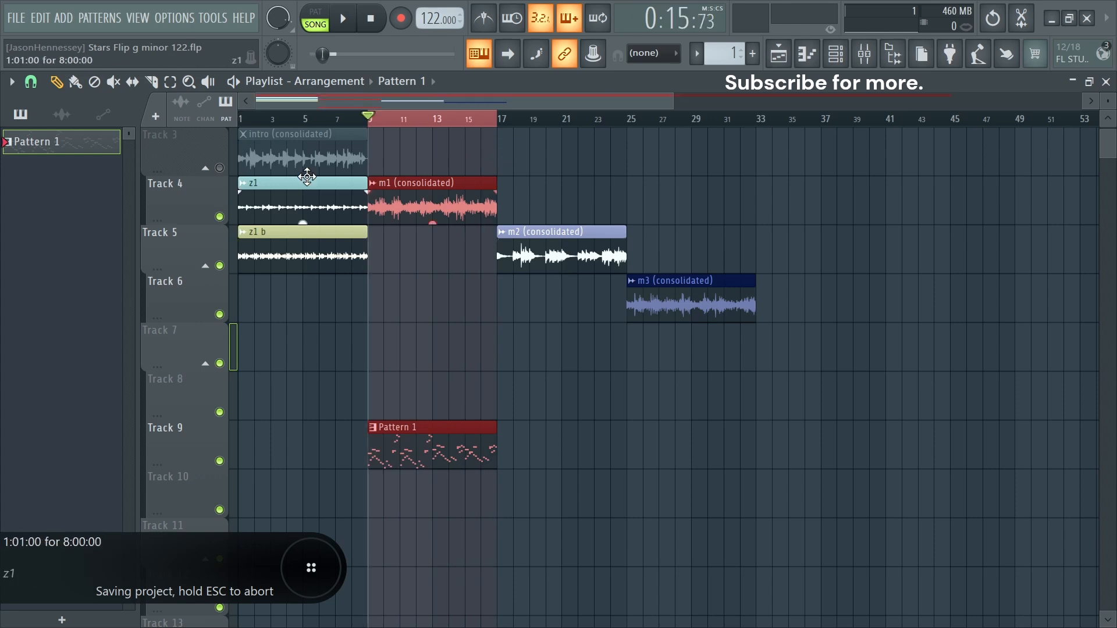
Play the original intro on Track 3 in solo, followed by the z1 clip on Track 4 in solo, to compare them
scroll(301, 169, "up", 2)
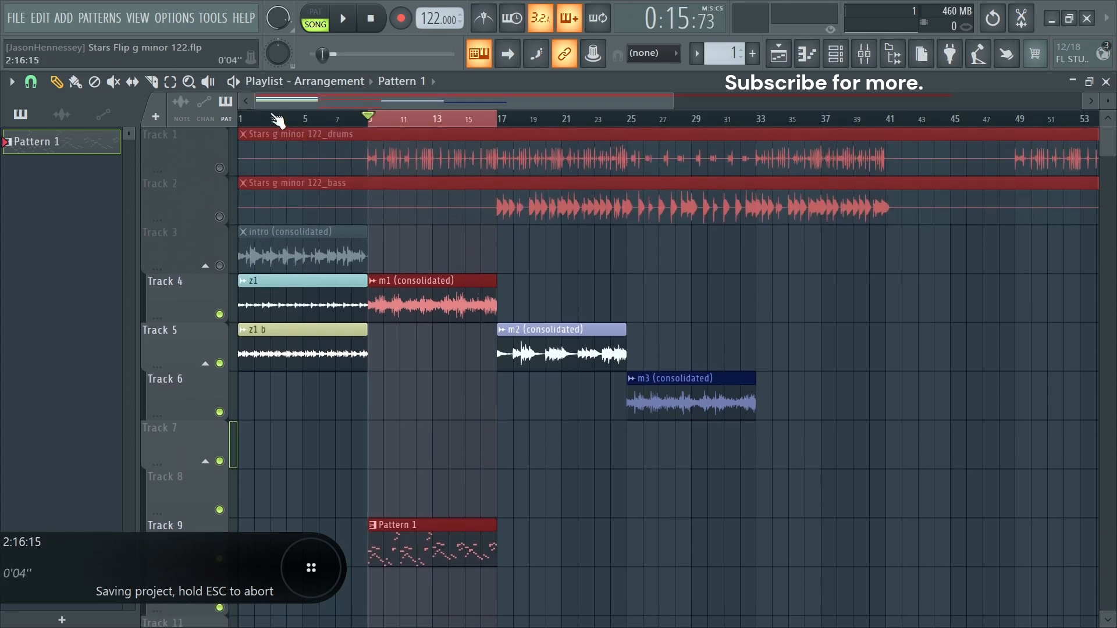
right_click(221, 266)
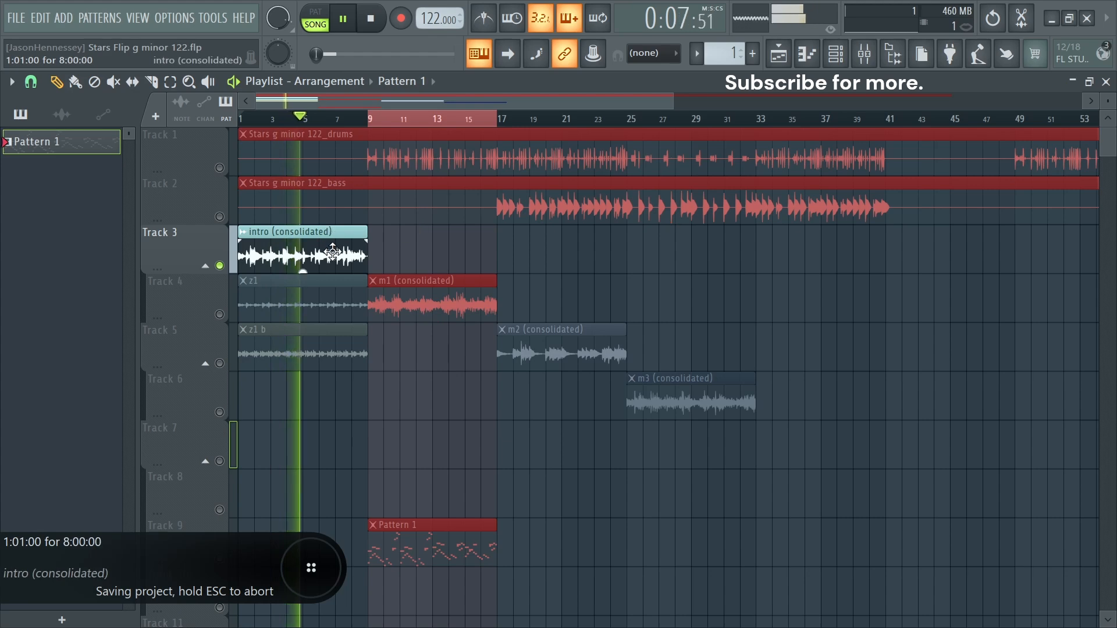
left_click(221, 316)
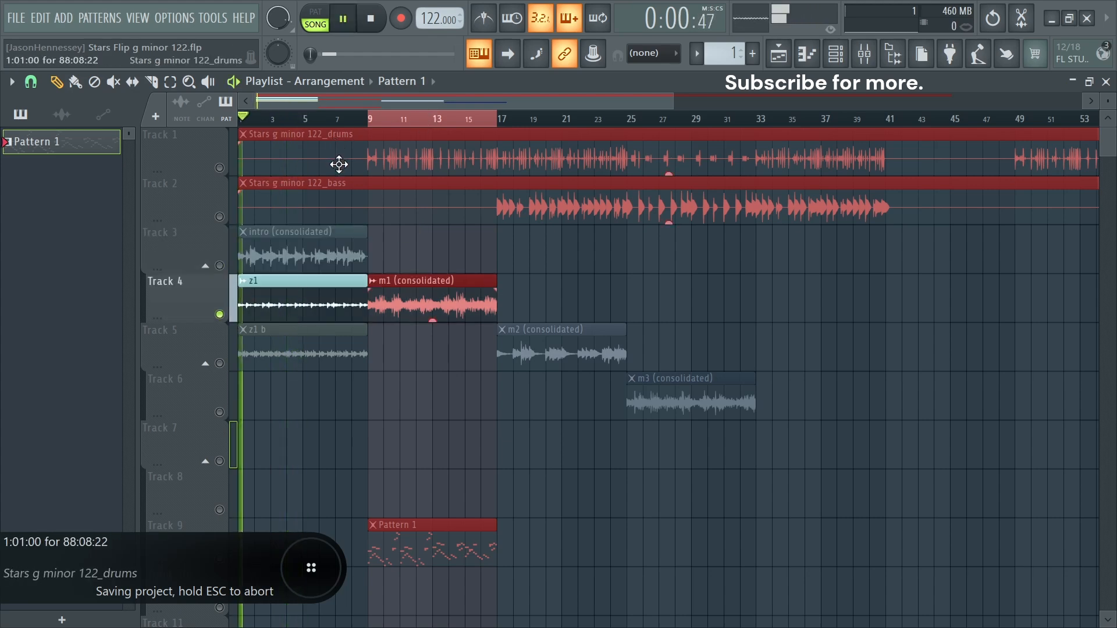
Turn on Remove DC offset for the z1 audio clip and keep its time-stretching mode at Resample
double_click(291, 301)
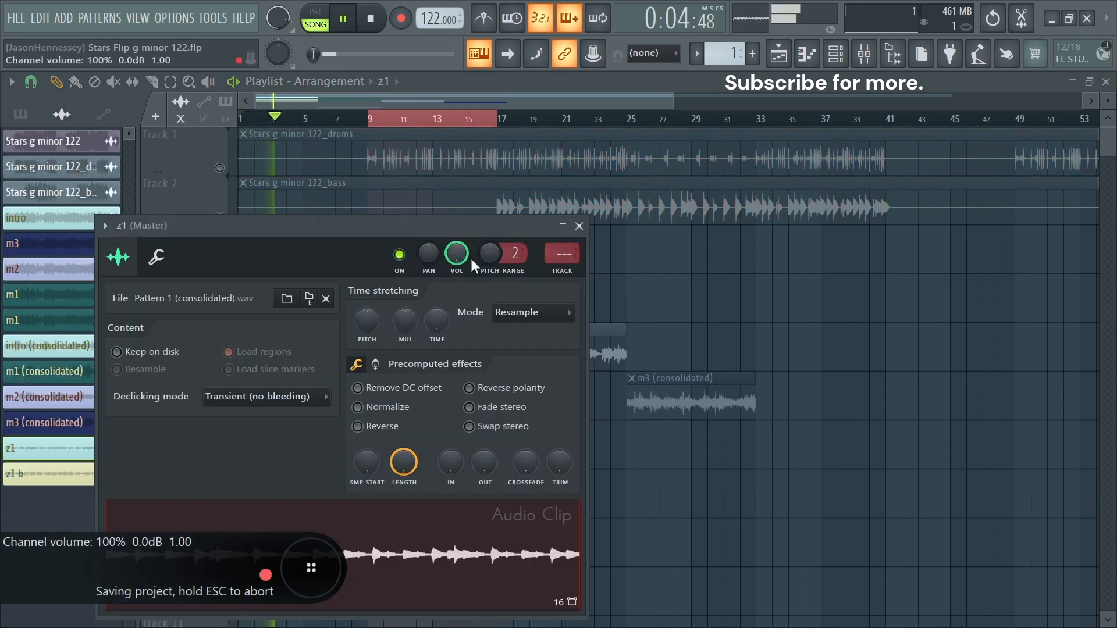
left_click(524, 313)
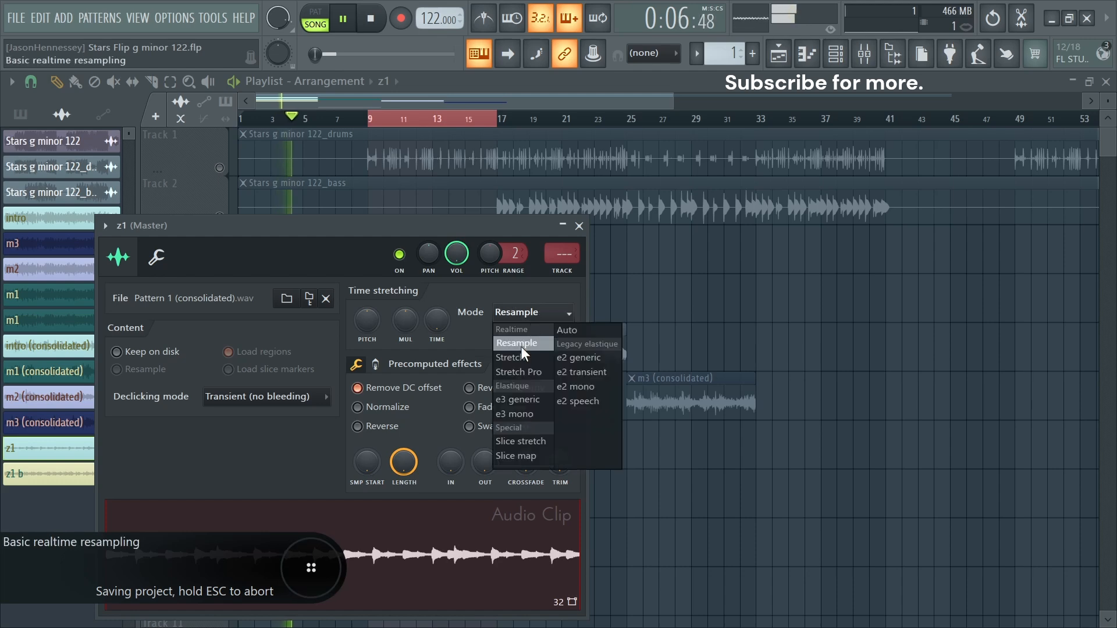
left_click(541, 323)
left_click(579, 227)
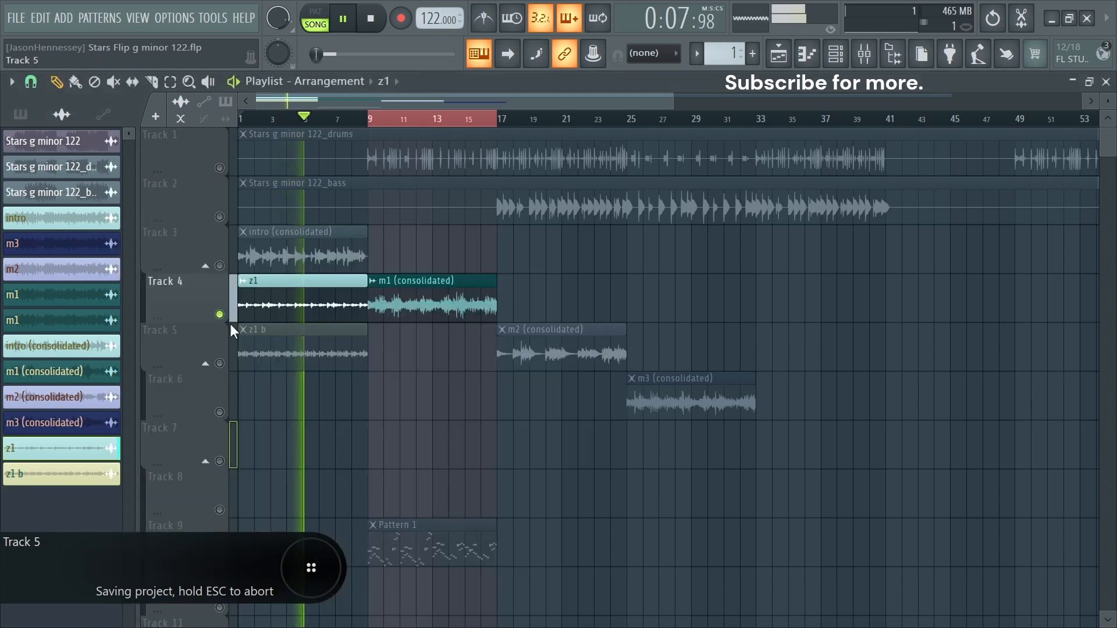
Listen to the z1 b clip on Track 5 in solo, restore all the tracks and stop playback
left_click(231, 361)
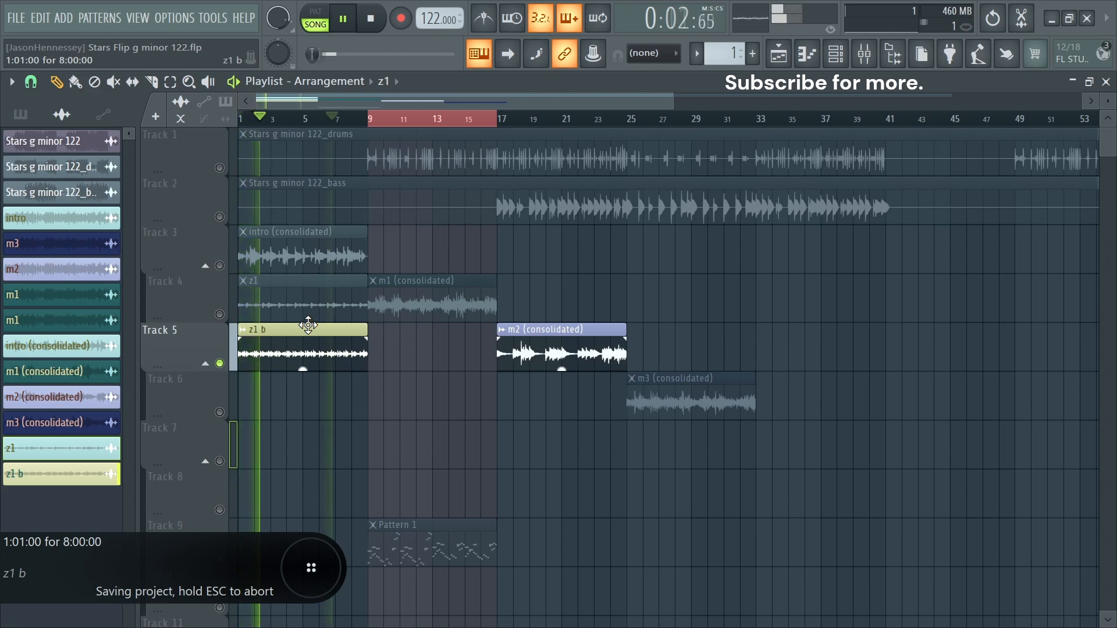
left_click(222, 366)
key("space")
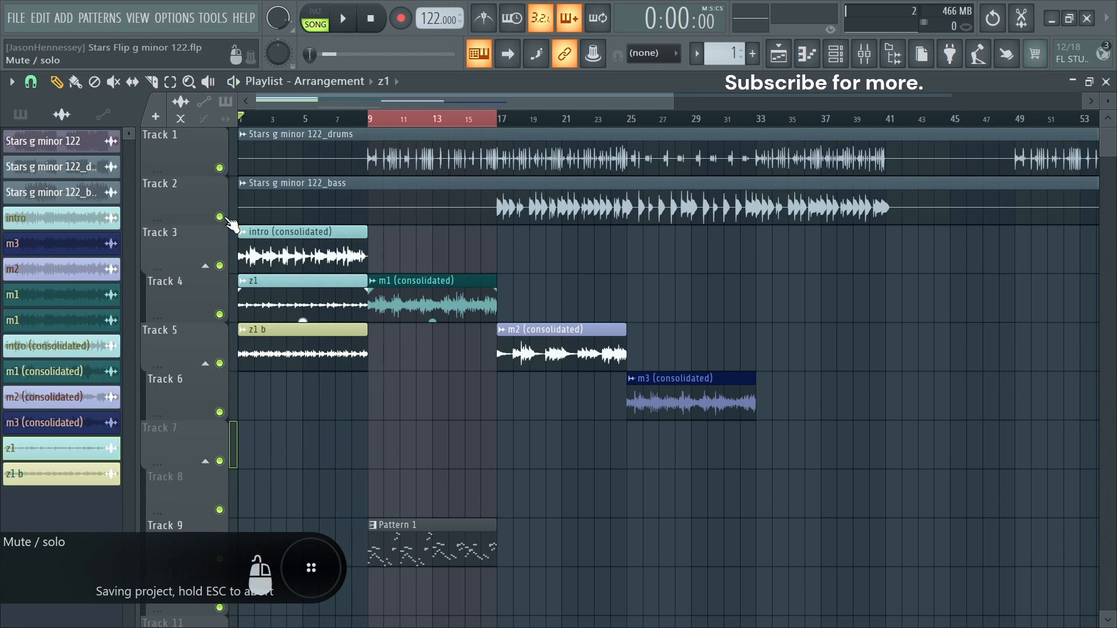
Mute the bass on Track 2 and the drums on Track 1
left_click(219, 216)
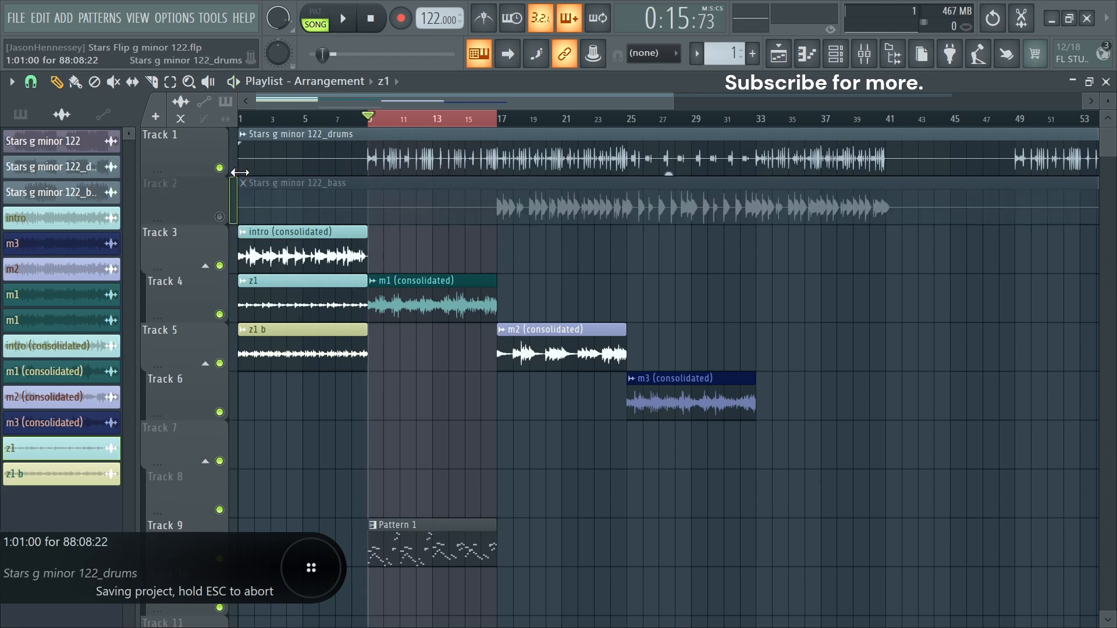
left_click(219, 168)
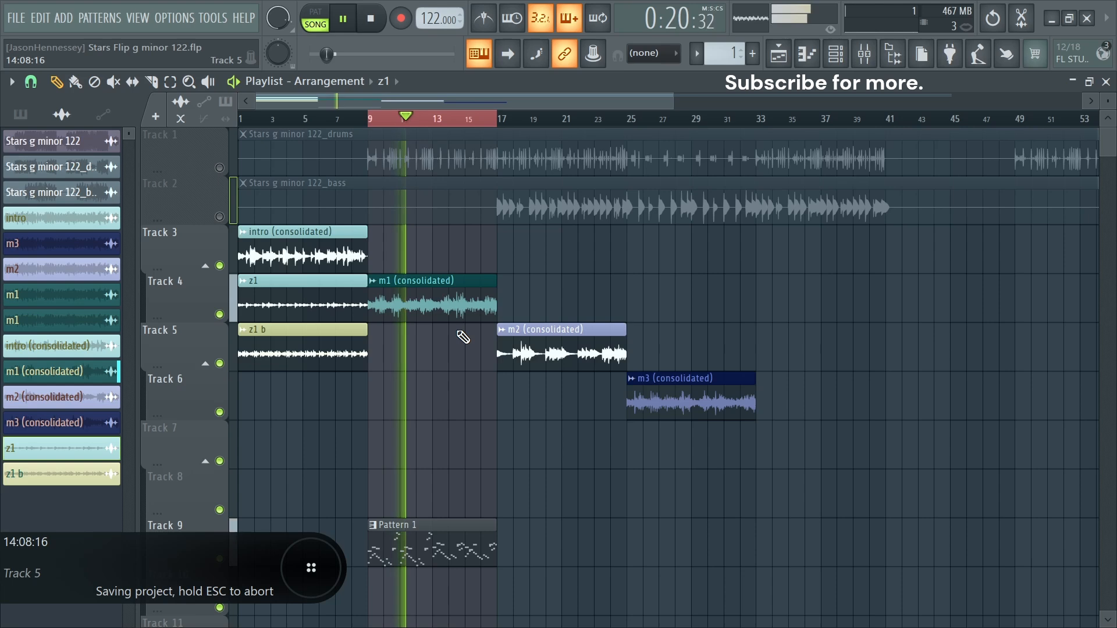
Load the m1 (consolidated) clip into a new Fruity Slicer channel and slice it by beat
double_click(460, 300)
right_click(477, 525)
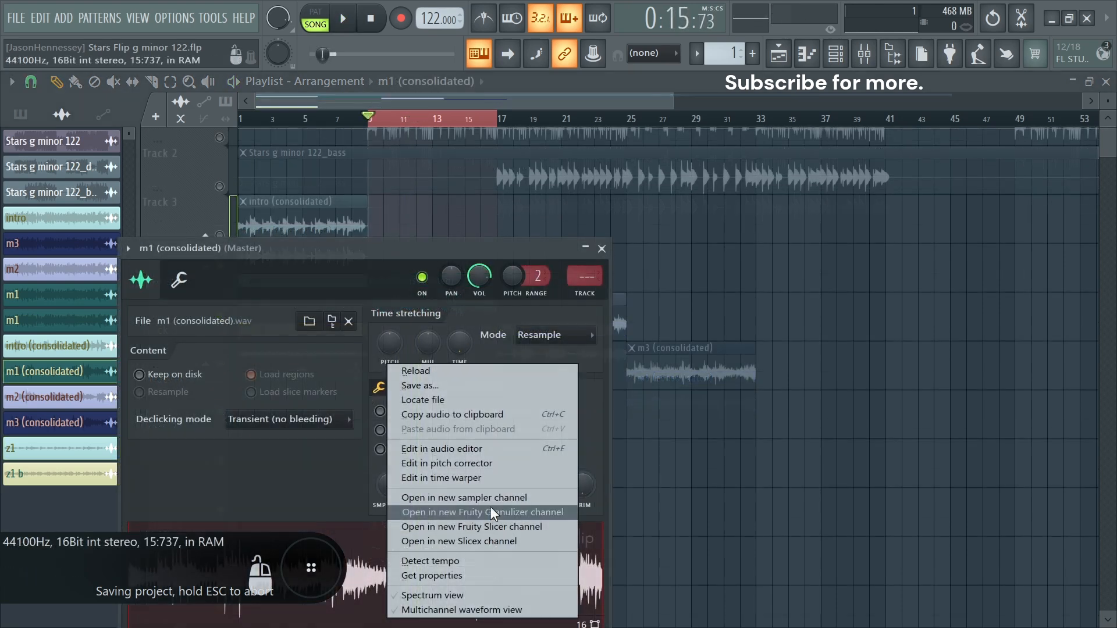
left_click(486, 525)
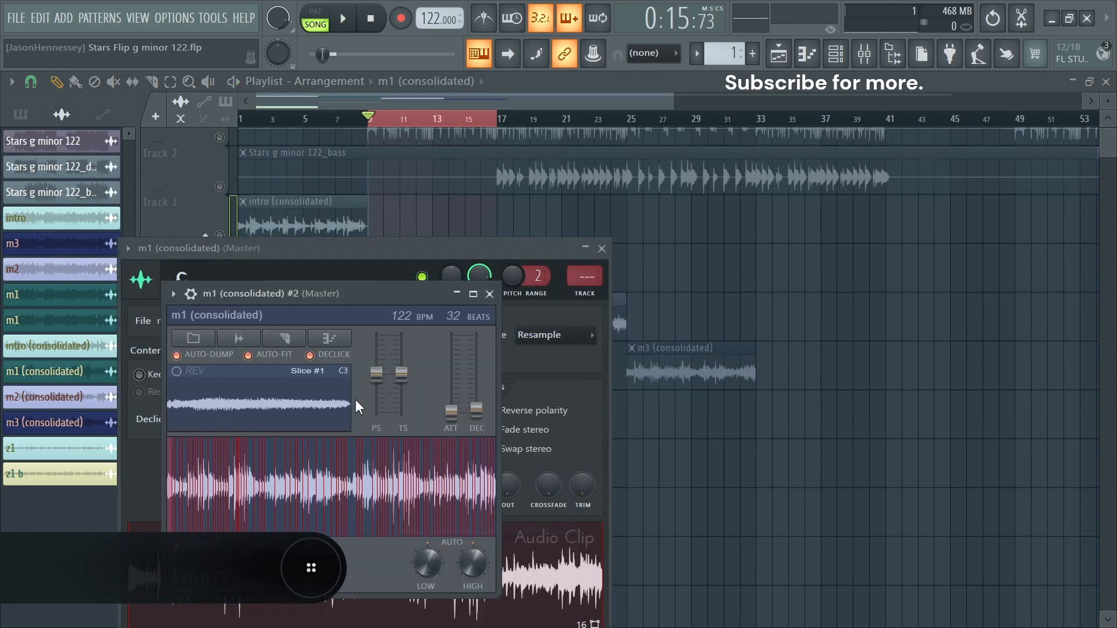
left_click(285, 338)
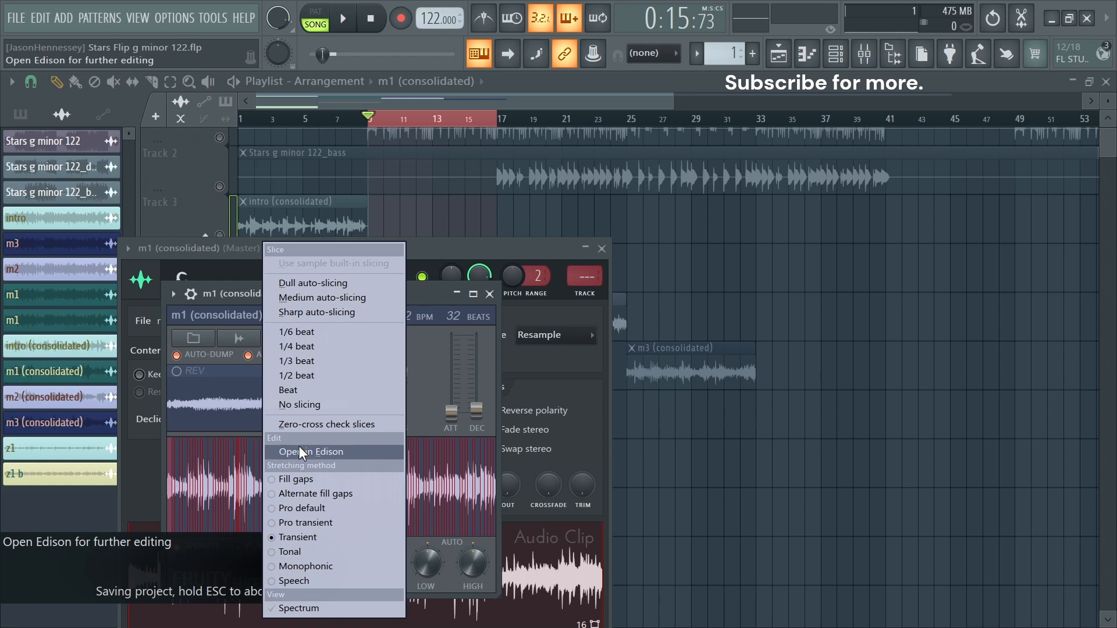
left_click(309, 390)
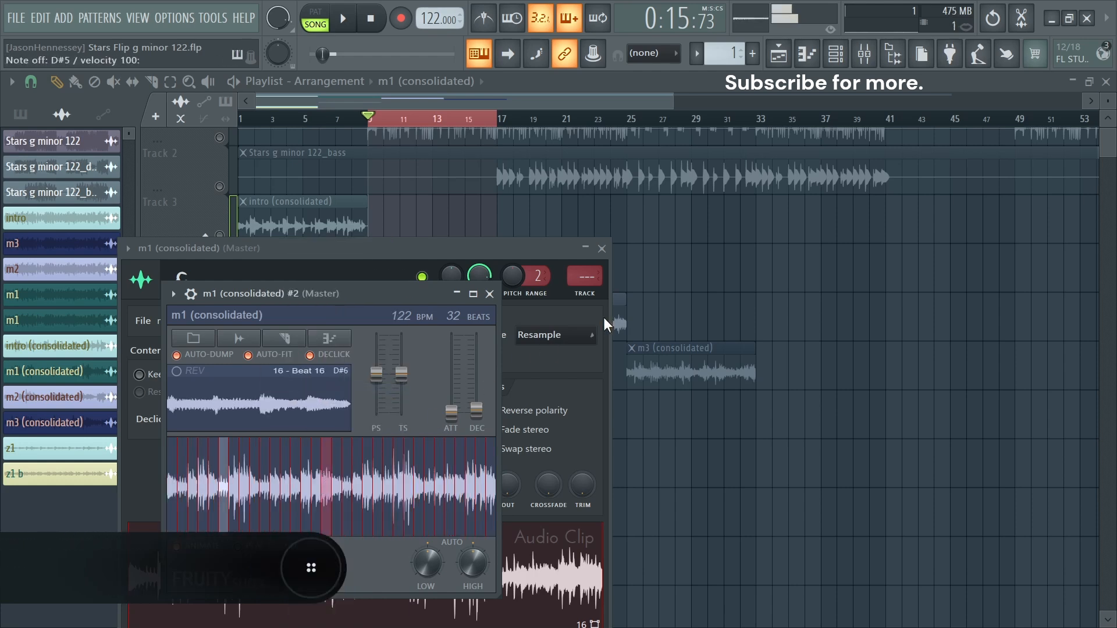
left_click(489, 294)
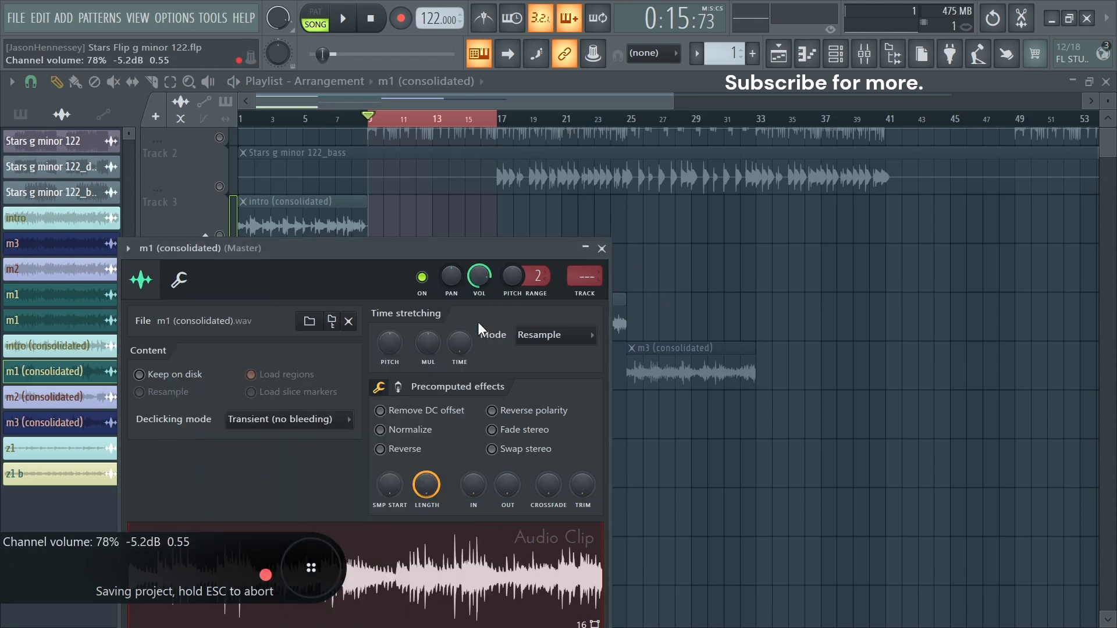
Sequence Beats 3, 5, 6, 3, 14, 15, 12, 18 and 21 of the m1 slices from bar 1 to the start of bar 3
key("F7")
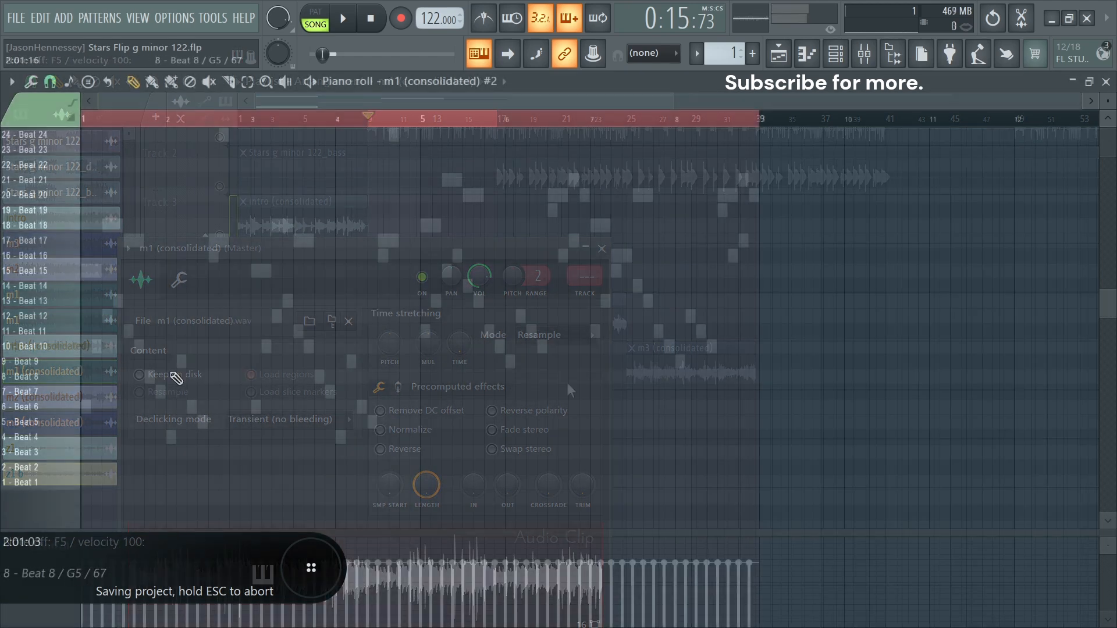
scroll(225, 450, "up", 4)
key("space")
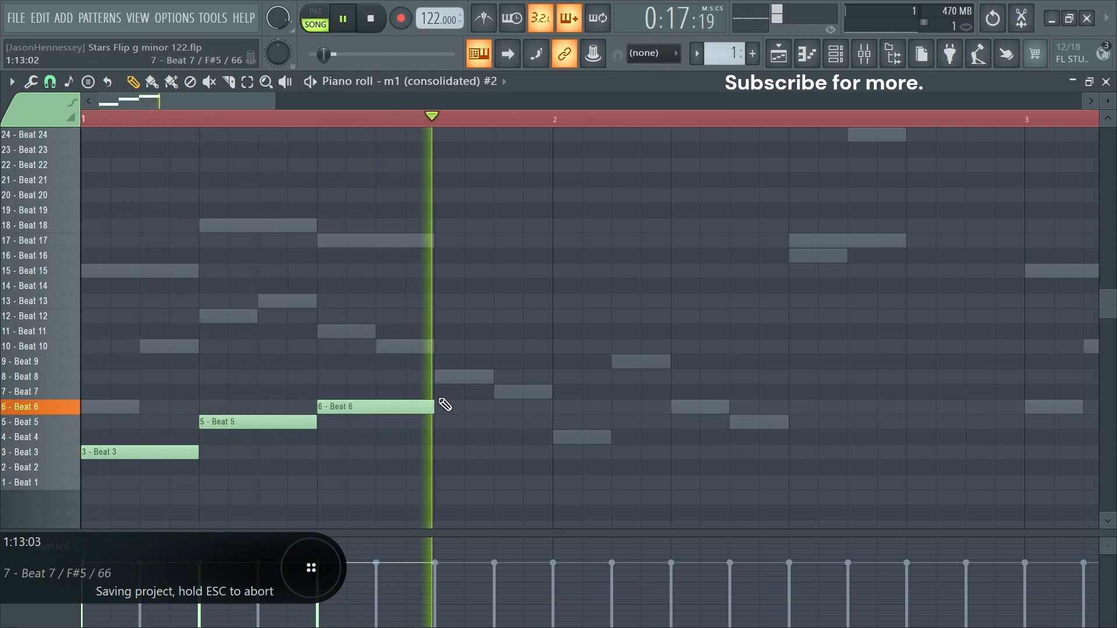
left_click(453, 453)
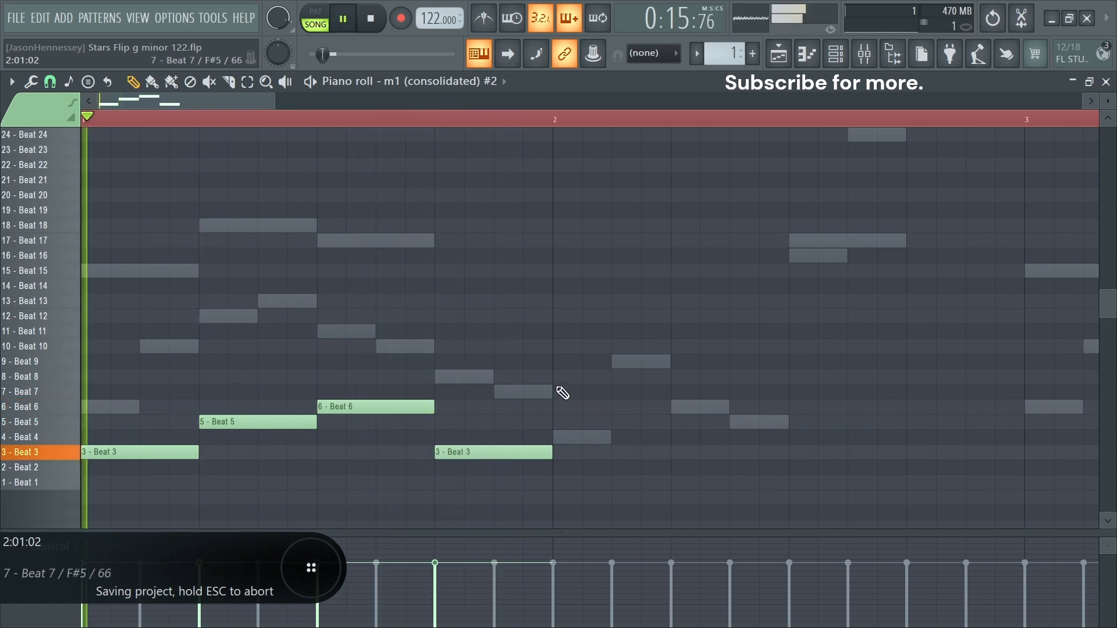
left_click(579, 302)
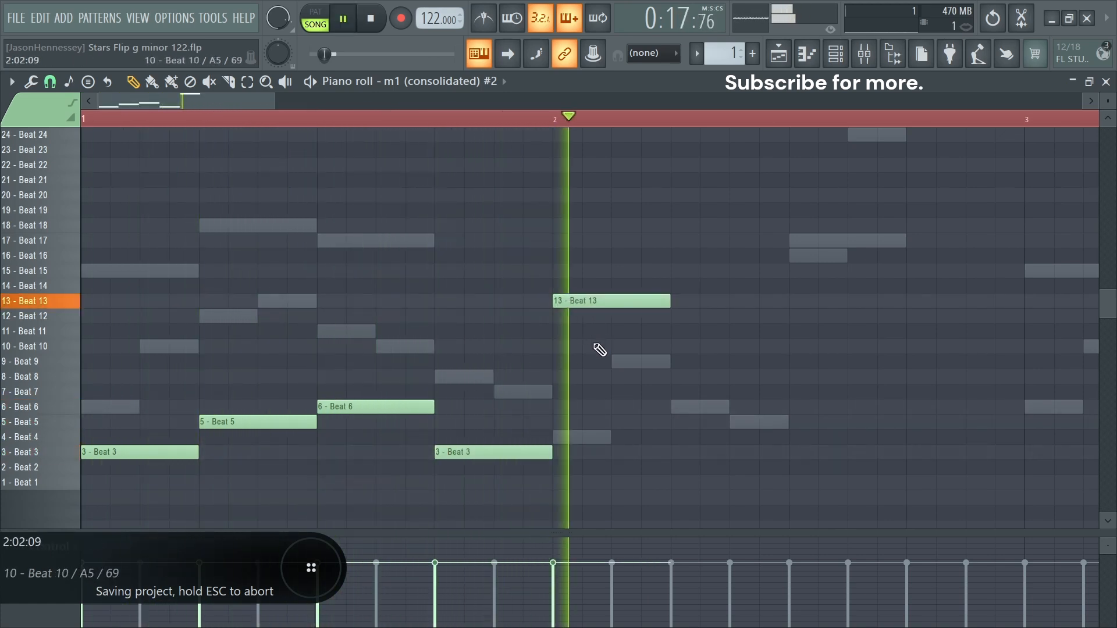
left_click_drag(616, 300, 620, 285)
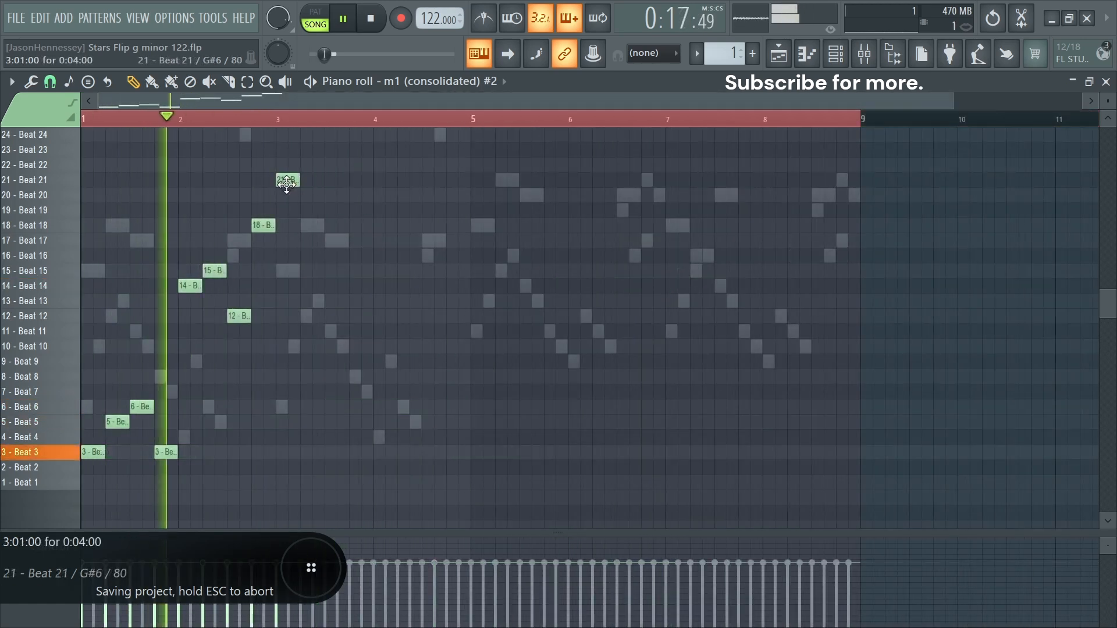
Copy the first two bars of notes to bars 3 and 4, and delete the copied Beat 3 beneath Beat 21
left_click_drag(294, 210, 10, 494)
key("space")
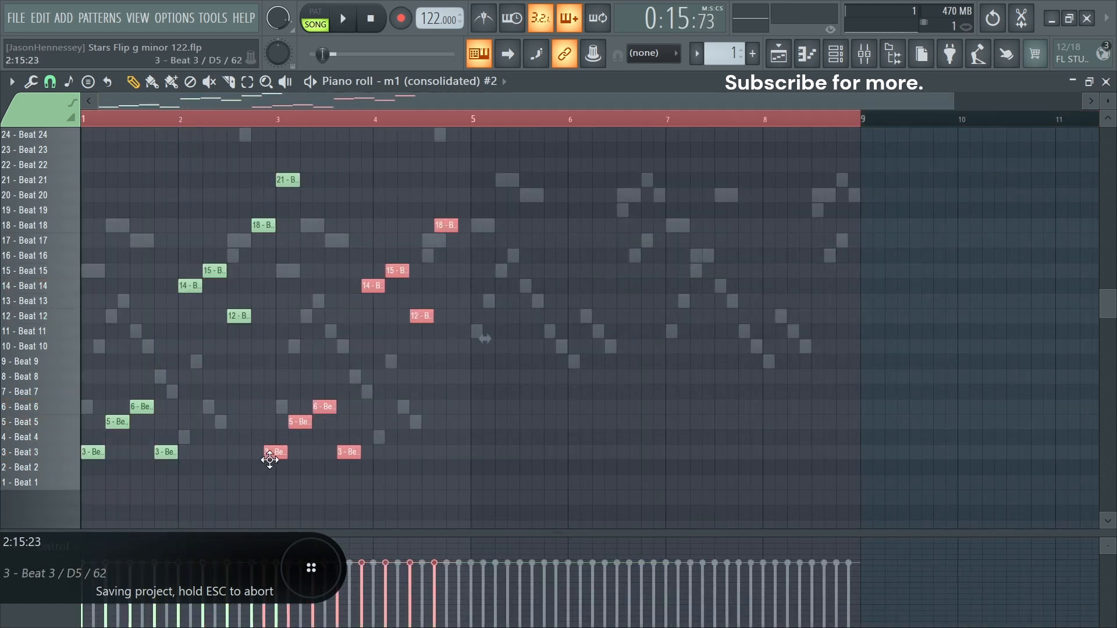
scroll(259, 471, "up", 5)
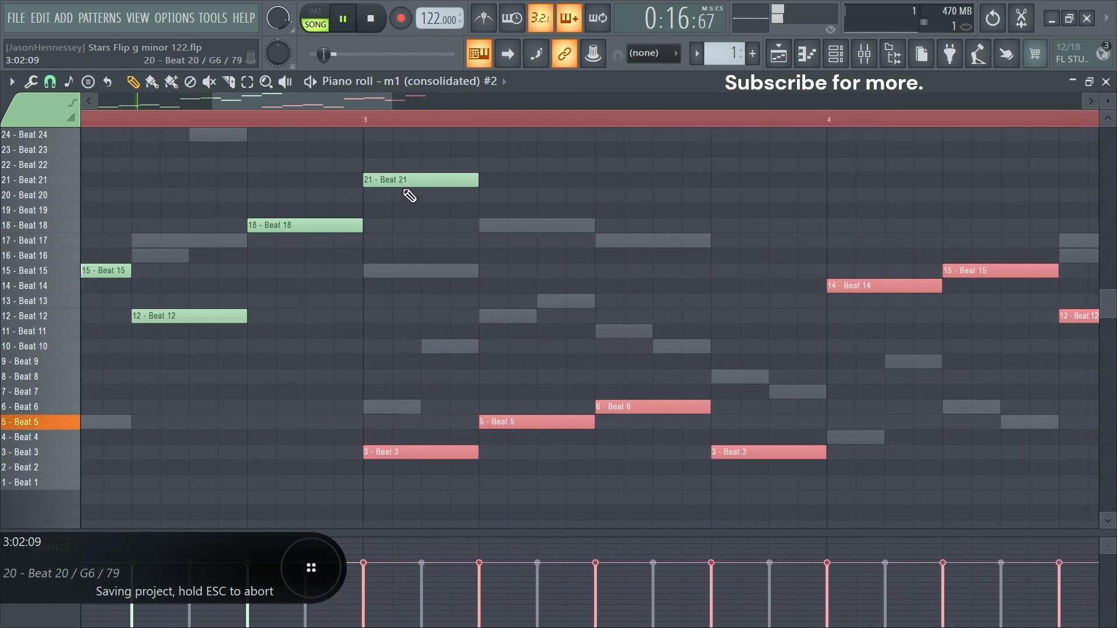
right_click(414, 454)
scroll(412, 392, "down", 6)
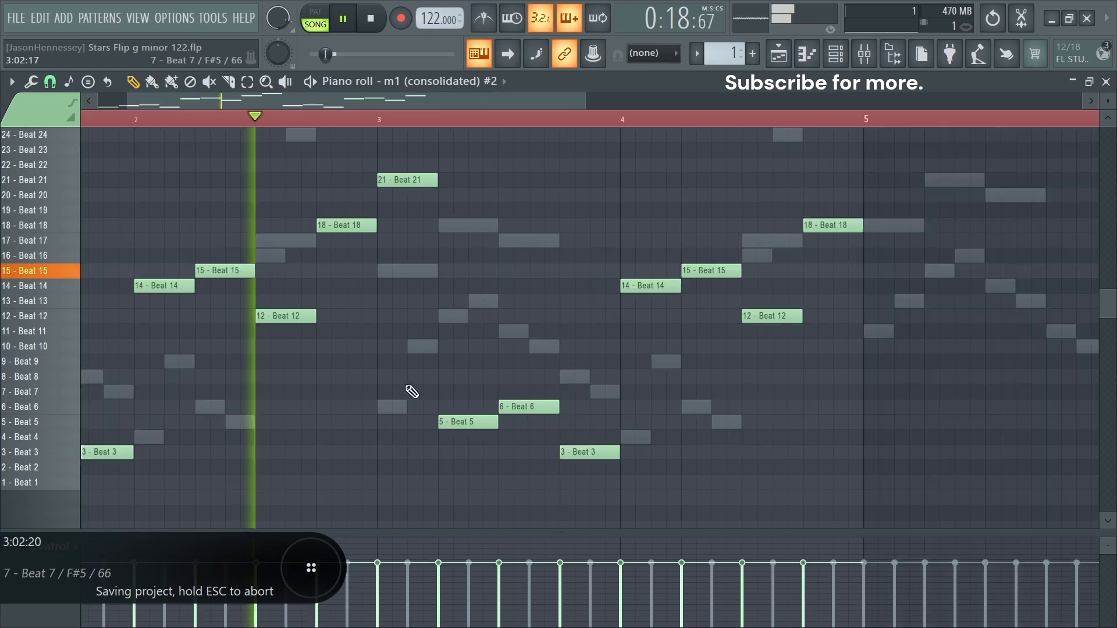
Rework bars 3 and 4 with Beats 21, 22, 18, 20 and 24, and repeat the four bars through bar 8
scroll(414, 368, "up", 3)
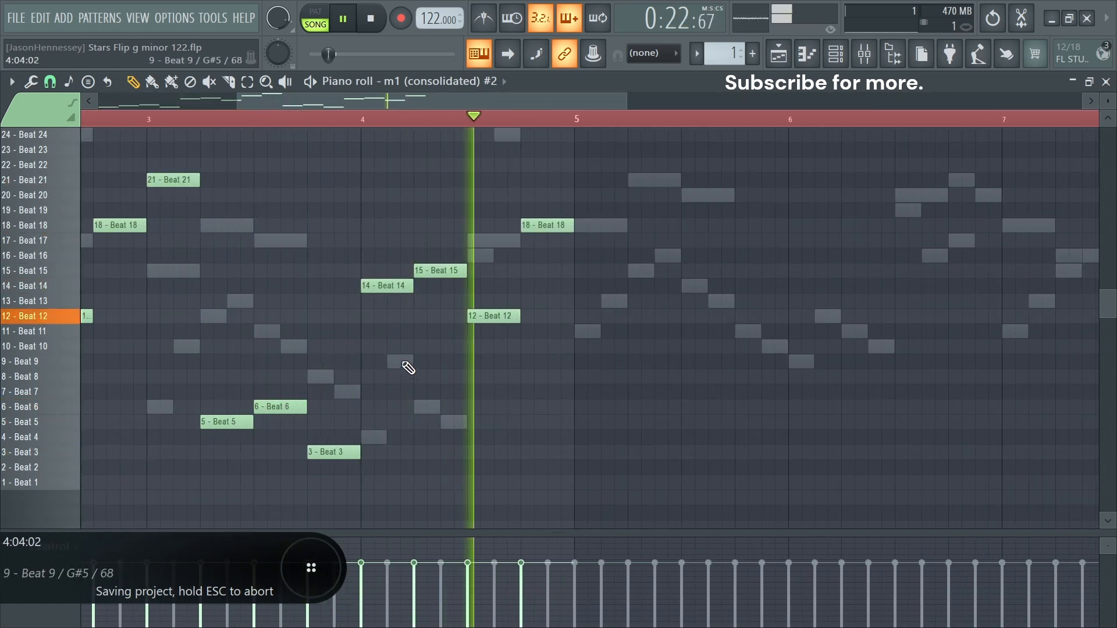
left_click_drag(407, 364, 213, 450)
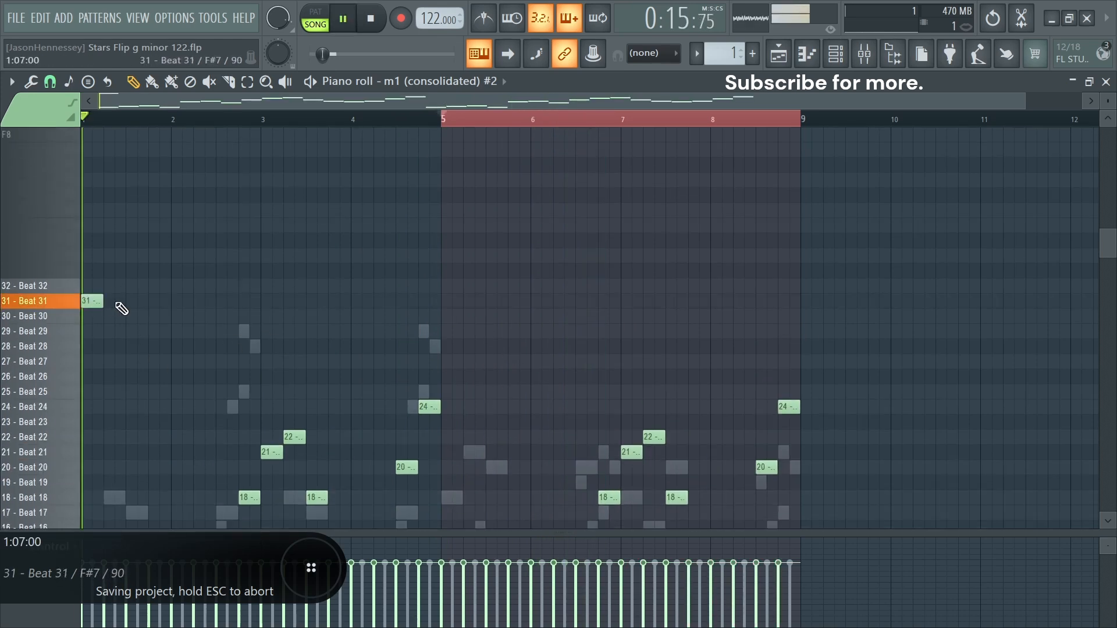
Layer Beat 29, 31 and 32 notes above the melody in bars 1 to 4, and repeat them in bars 5 to 8
scroll(122, 309, "up", 2)
left_click(224, 301)
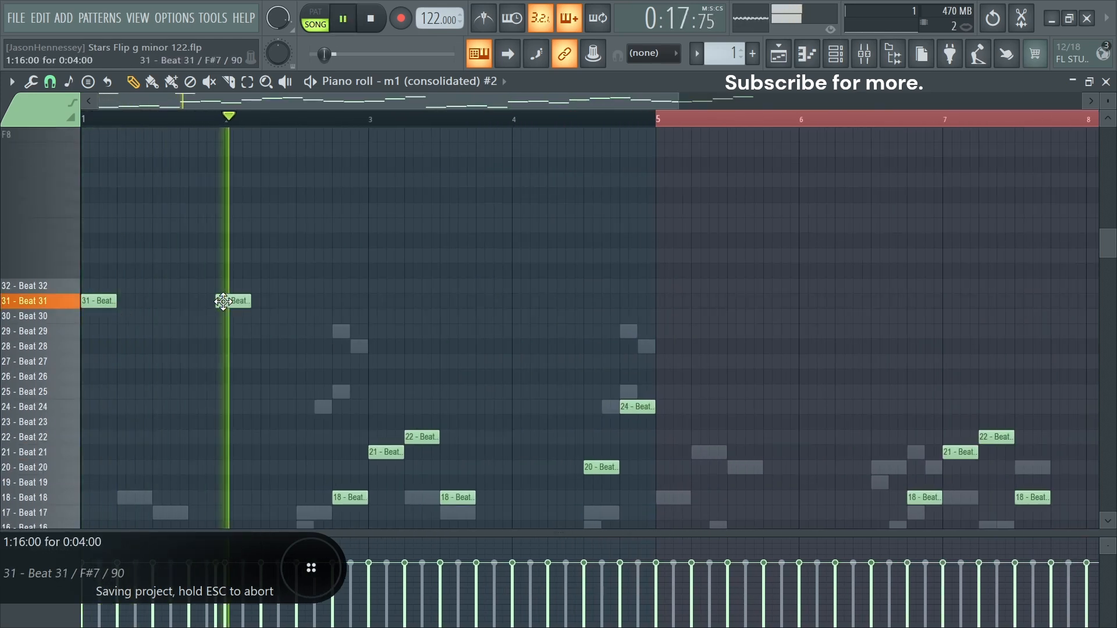
scroll(235, 337, "up", 2)
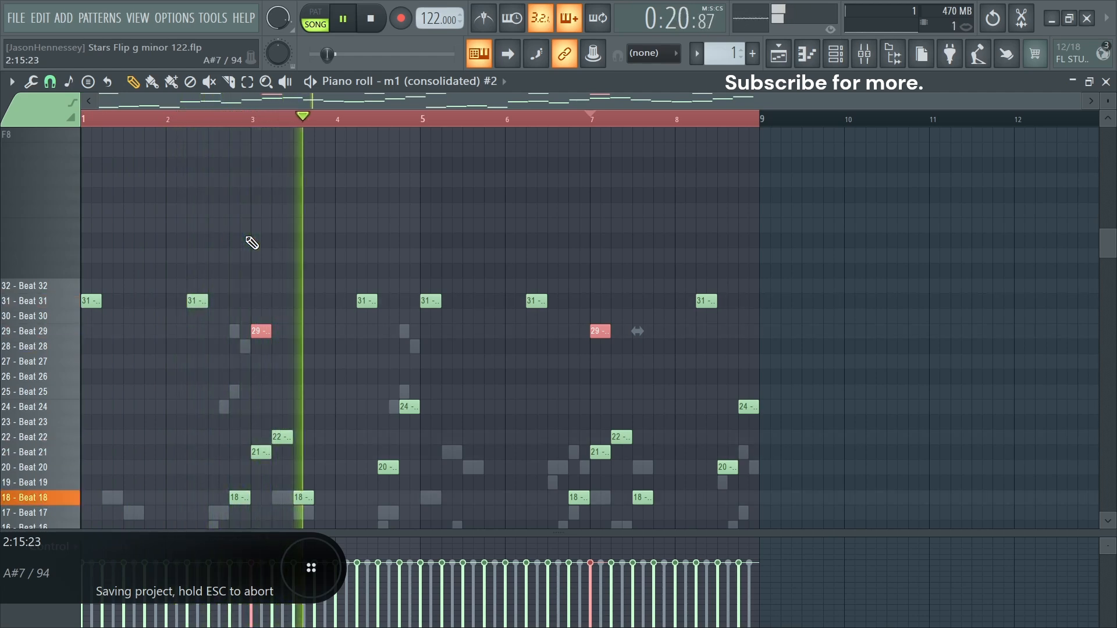
key("shift+Up")
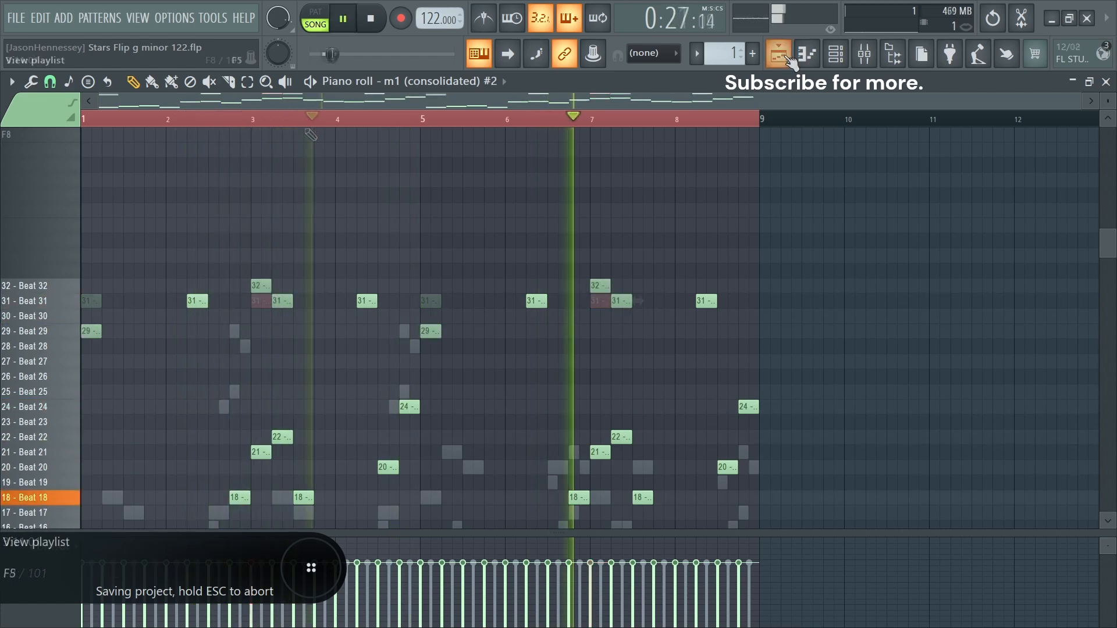
Play the Pattern 1 clip on its own in the playlist and move it to bar 17, in line with m2 (consolidated)
left_click(836, 56)
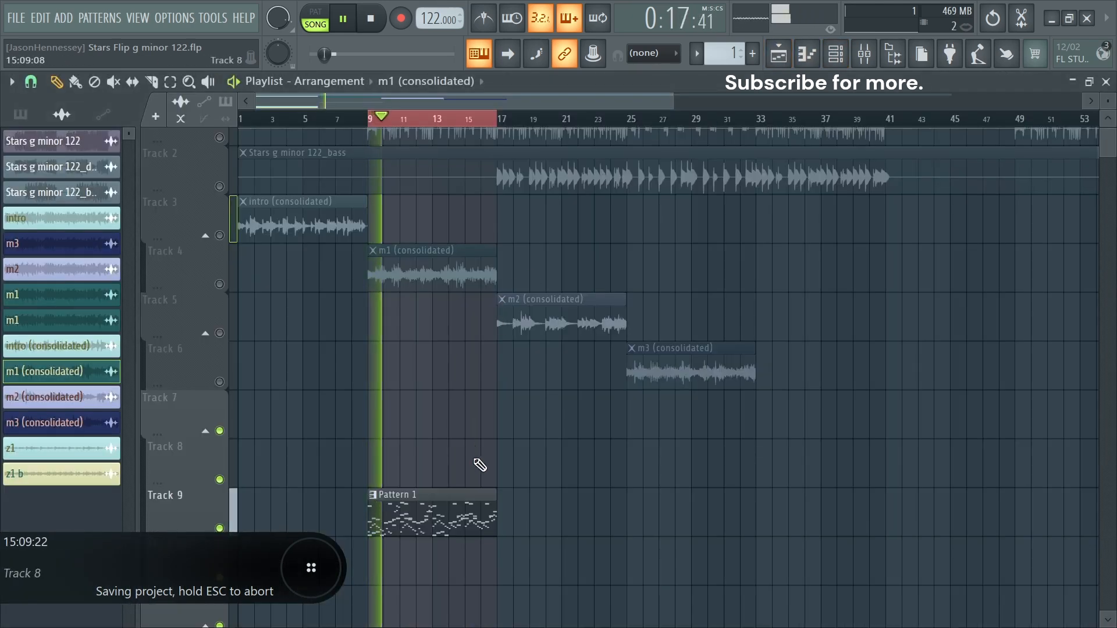
left_click(730, 569)
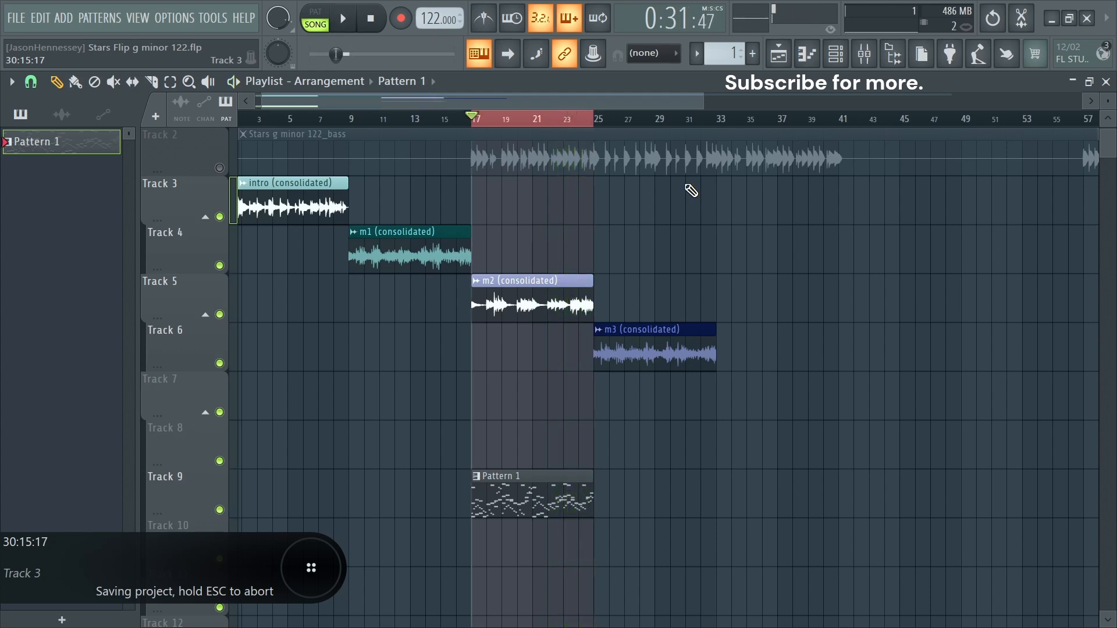
Open the m2 (consolidated) #2 notes of Pattern 1, place a Beat 1 note at the start of bar 1 and play it
double_click(567, 500)
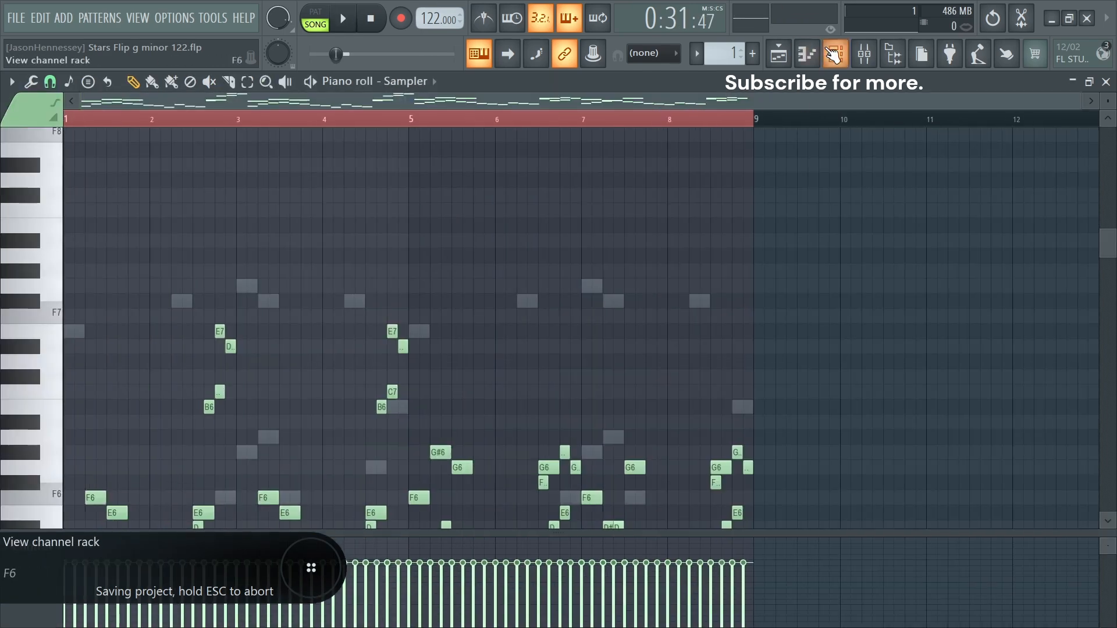
left_click(835, 53)
left_click(221, 434)
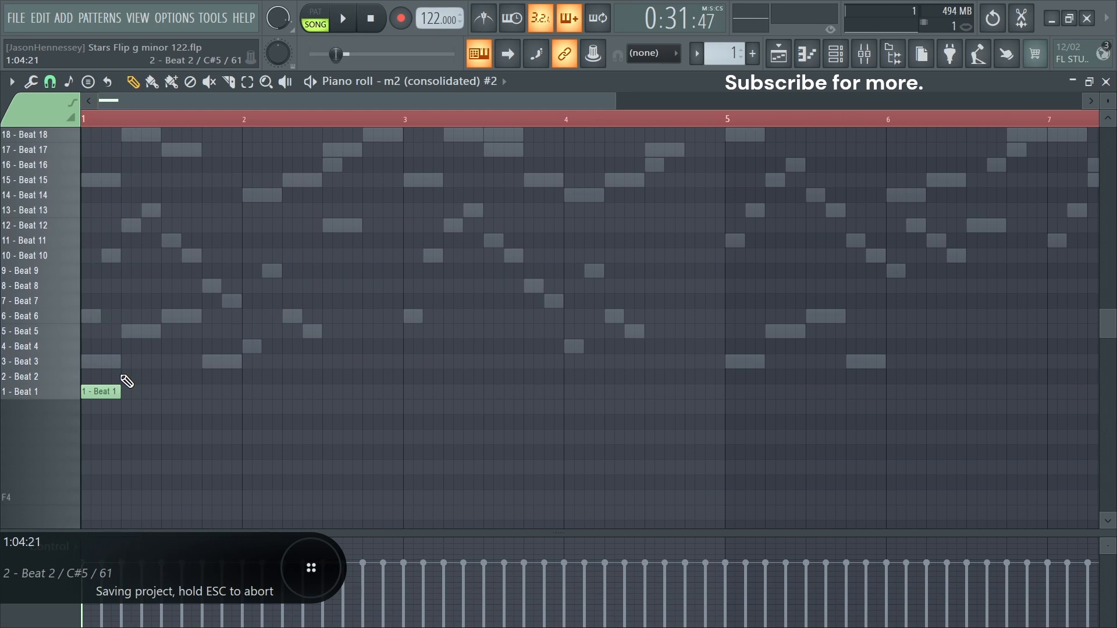
key("space")
key("space")
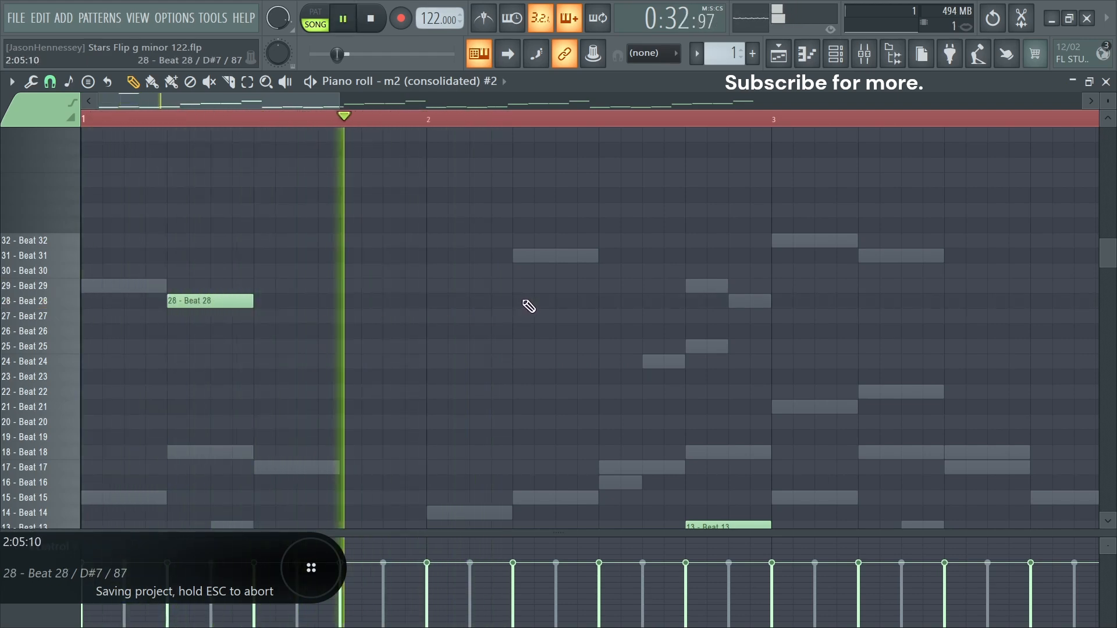
Place a second Beat 28 note on beat 2 of bar 3, and copy both Beat 28 notes to bars 5 and 7
left_click(529, 306)
scroll(299, 314, "down", 2)
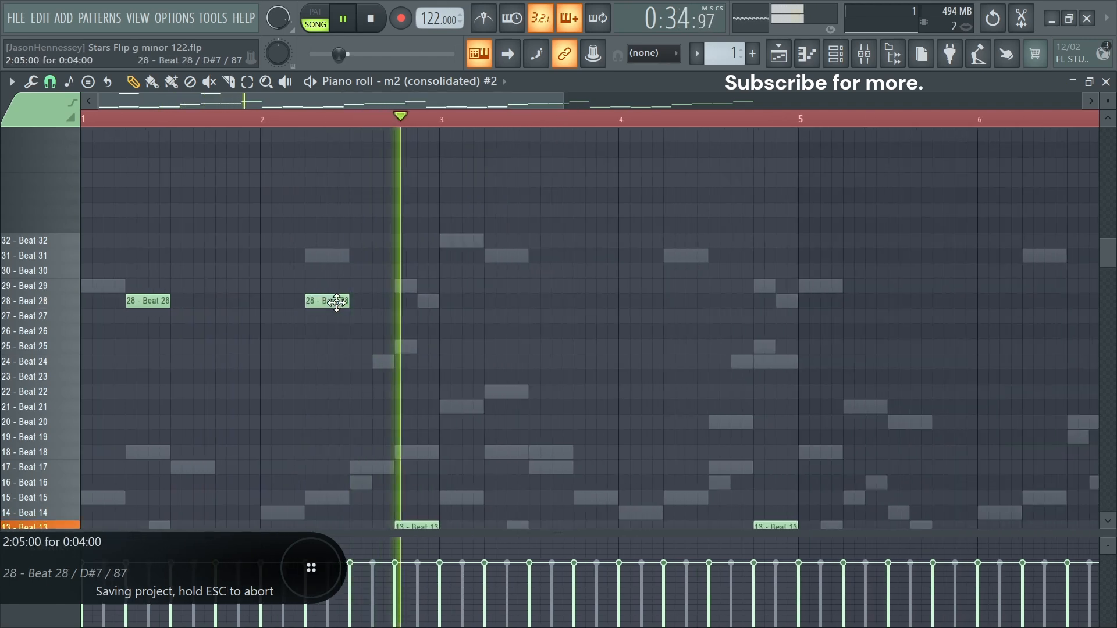
left_click_drag(333, 303, 496, 307)
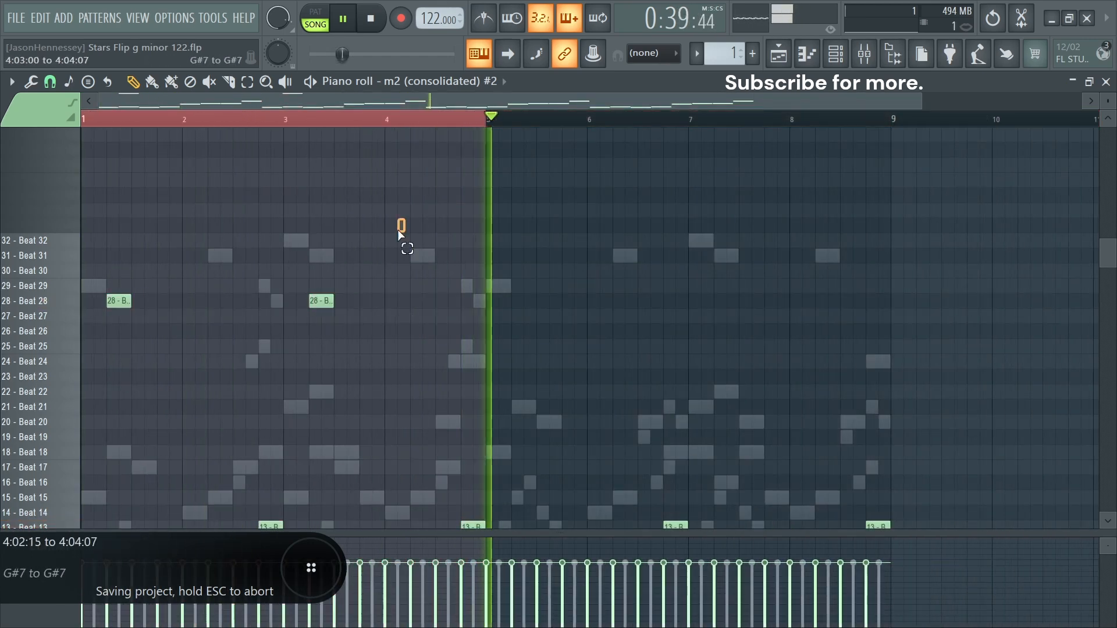
left_click_drag(407, 221, 98, 376)
key("ctrl+b")
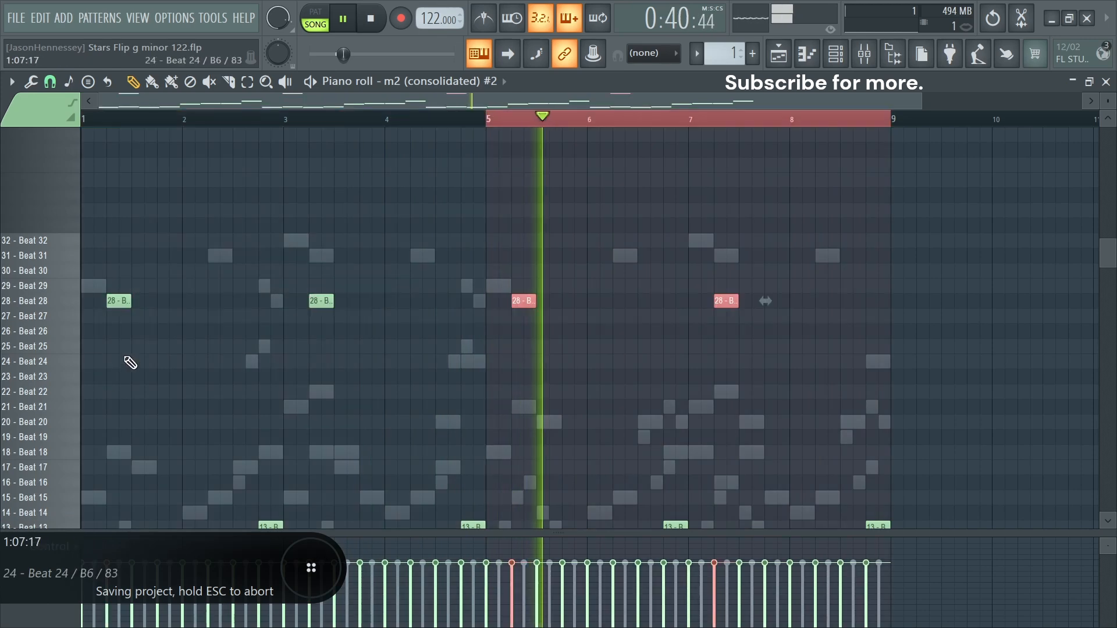
Play back the eight-bar m2 sequence and add Beat 13 notes on beat 3 of bars 1 and 5
scroll(131, 362, "down", 1)
left_click(353, 362)
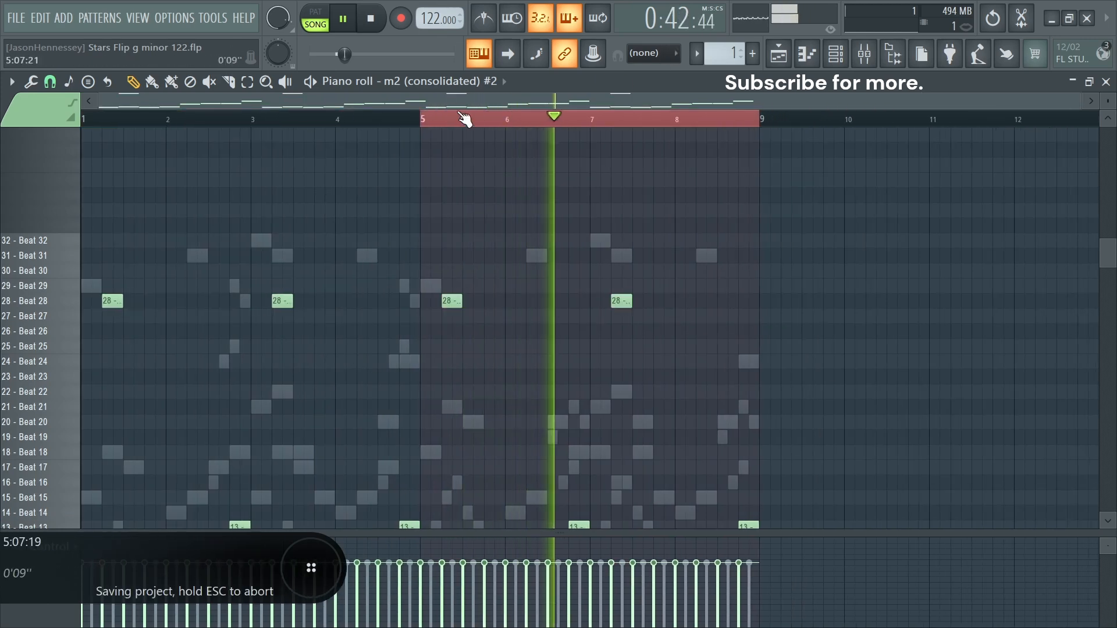
key("ctrl+a")
scroll(82, 242, "down", 3)
scroll(82, 242, "up", 6)
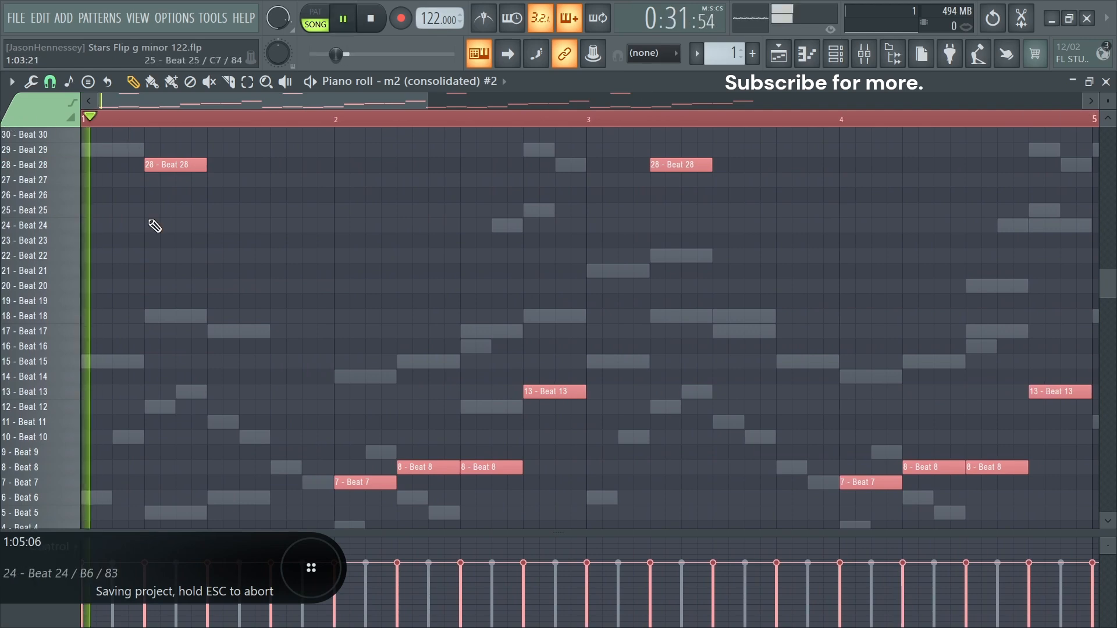
left_click(280, 256)
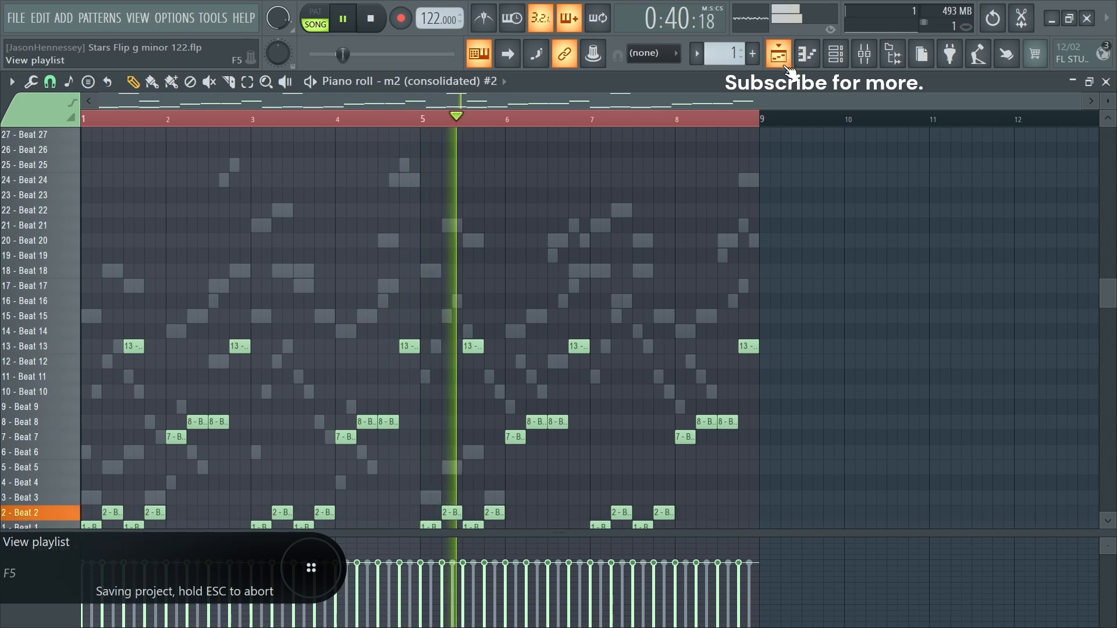
Consolidate the Pattern 1 clip in the playlist to a 16Bit int stereo WAV with the tail set to Cut remainder
left_click(778, 54)
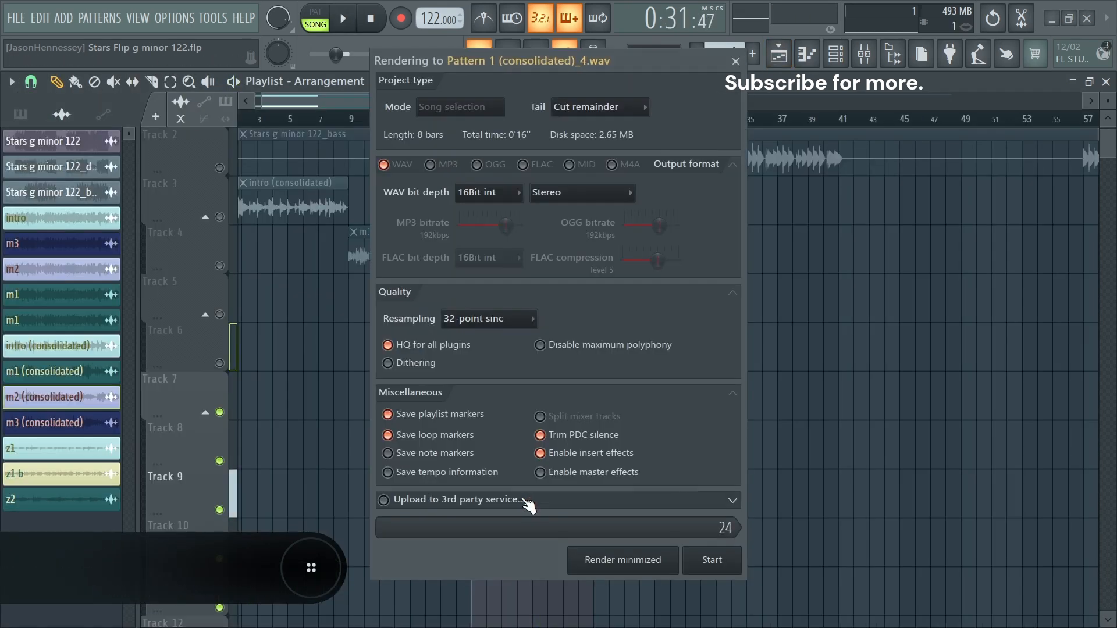
left_click(712, 560)
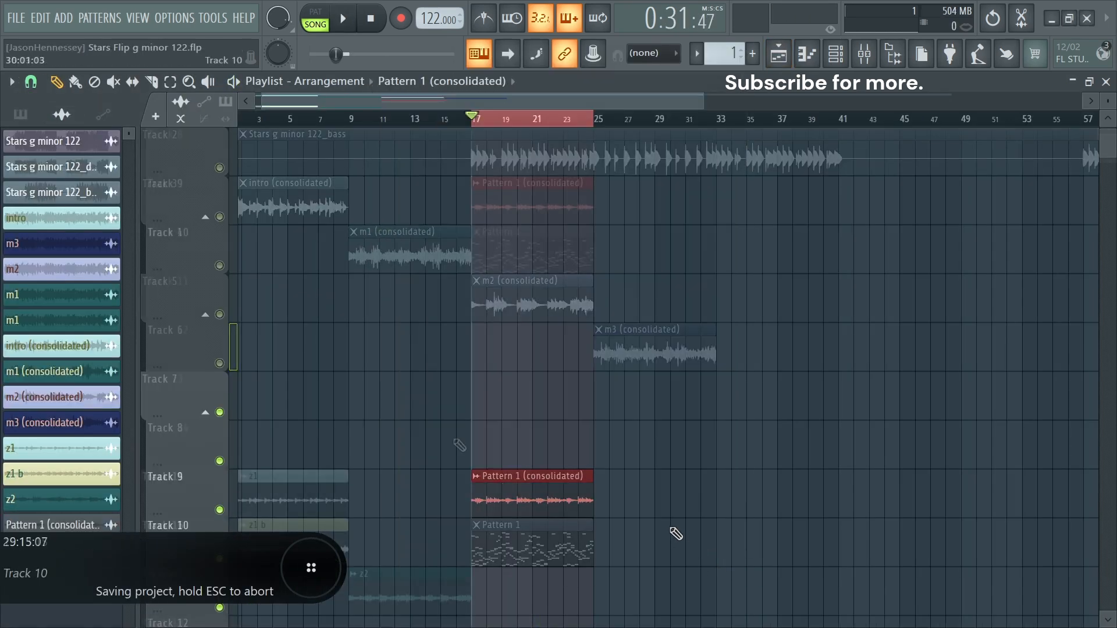
Rename clips z1, z1 b and z2 as intro 1, intro 1 b and z1, and name the consolidated Pattern 1 clip z2 in light purple
scroll(378, 506, "down", 2)
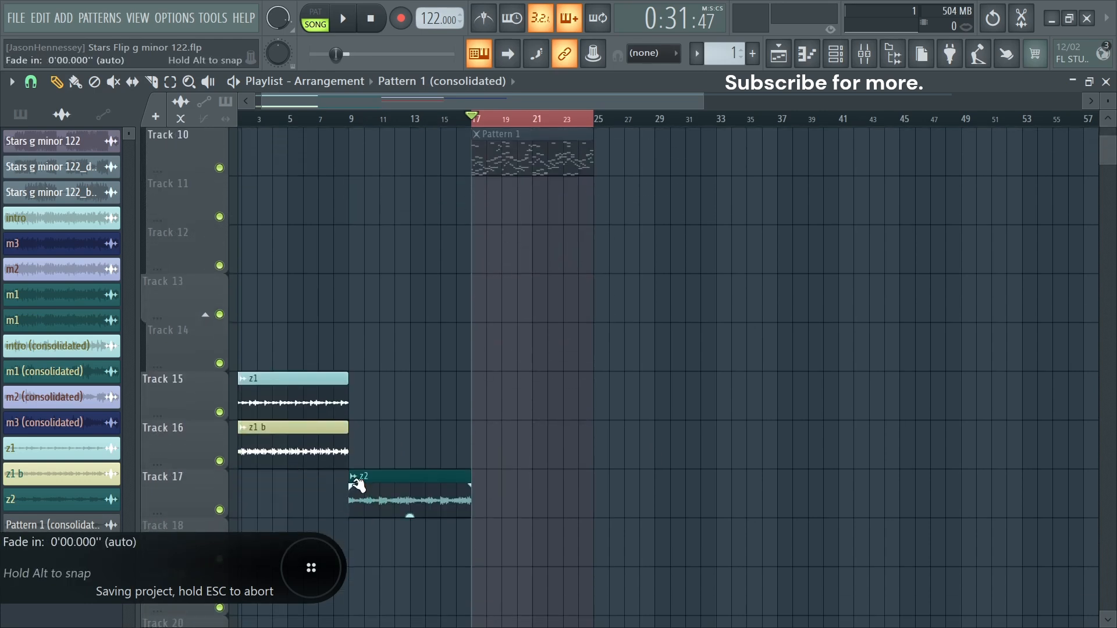
left_click(240, 378)
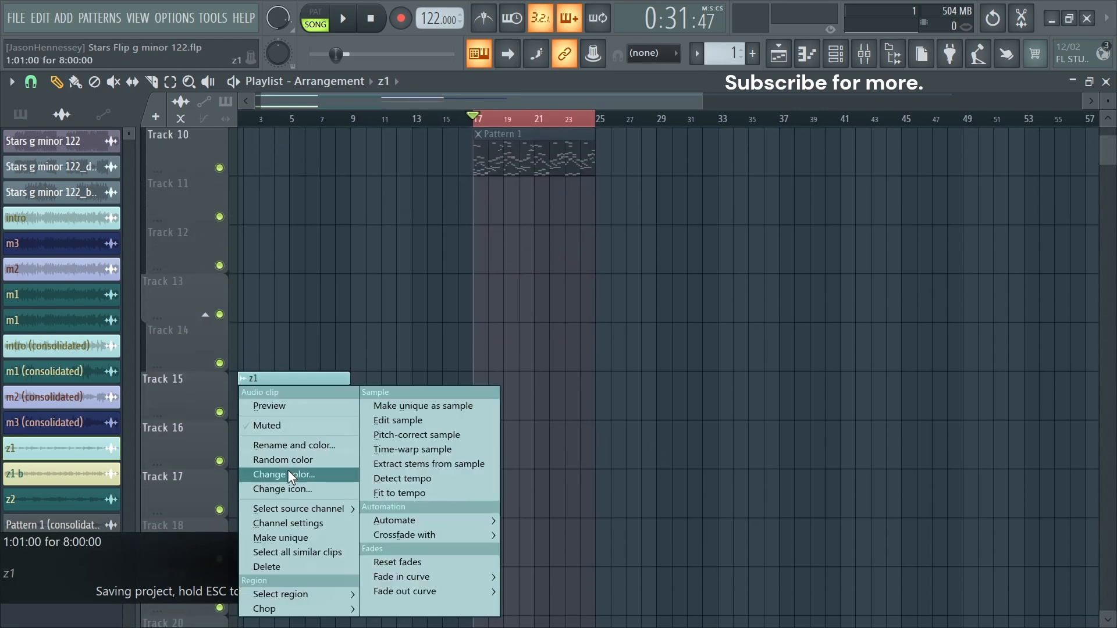
left_click(287, 447)
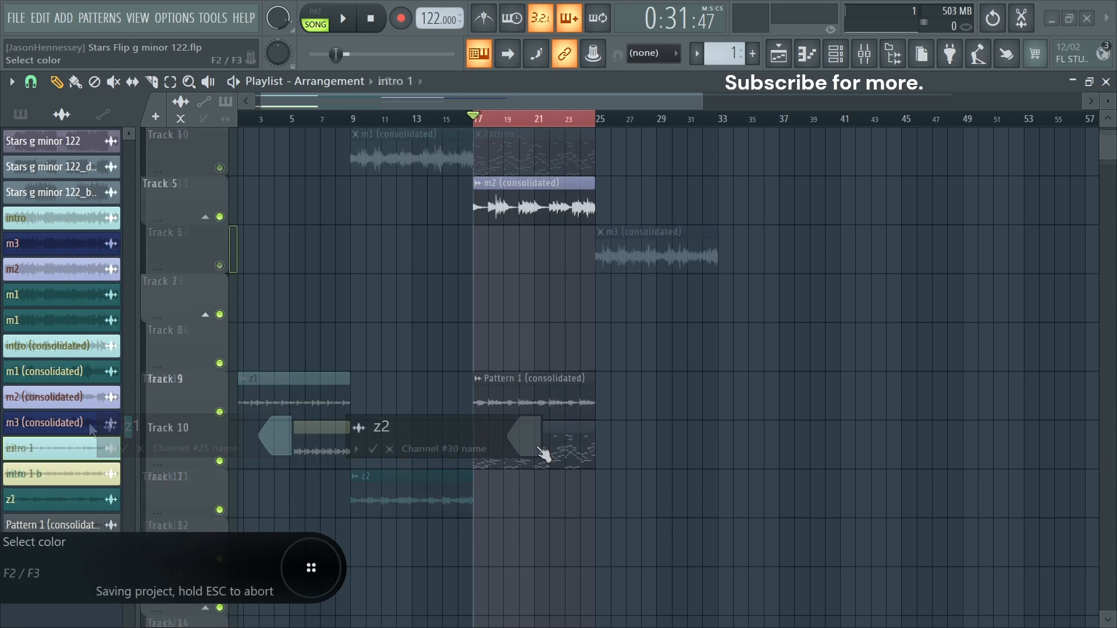
left_click(538, 447)
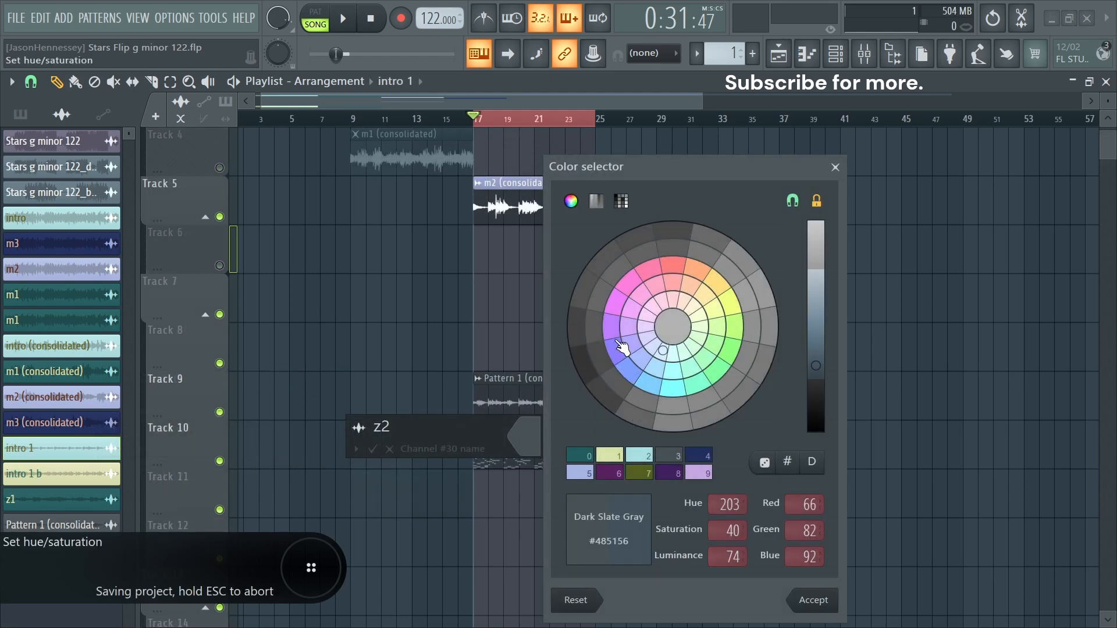
left_click(617, 350)
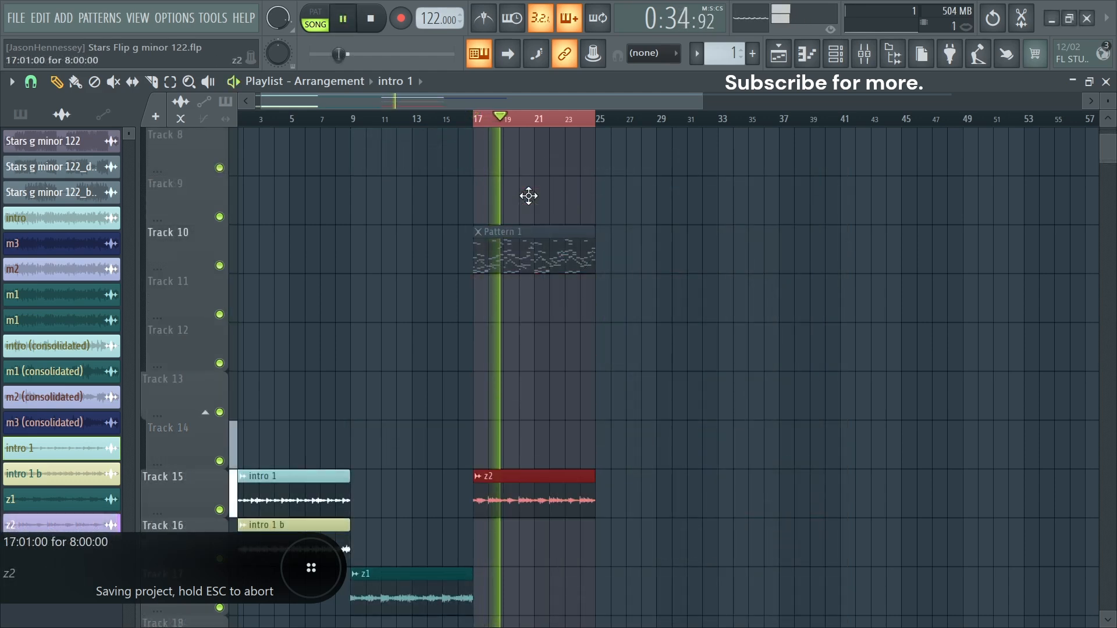
Open the m3 (consolidated) sample in a new Fruity Slicer channel and slice it by beat
scroll(528, 195, "down", 2)
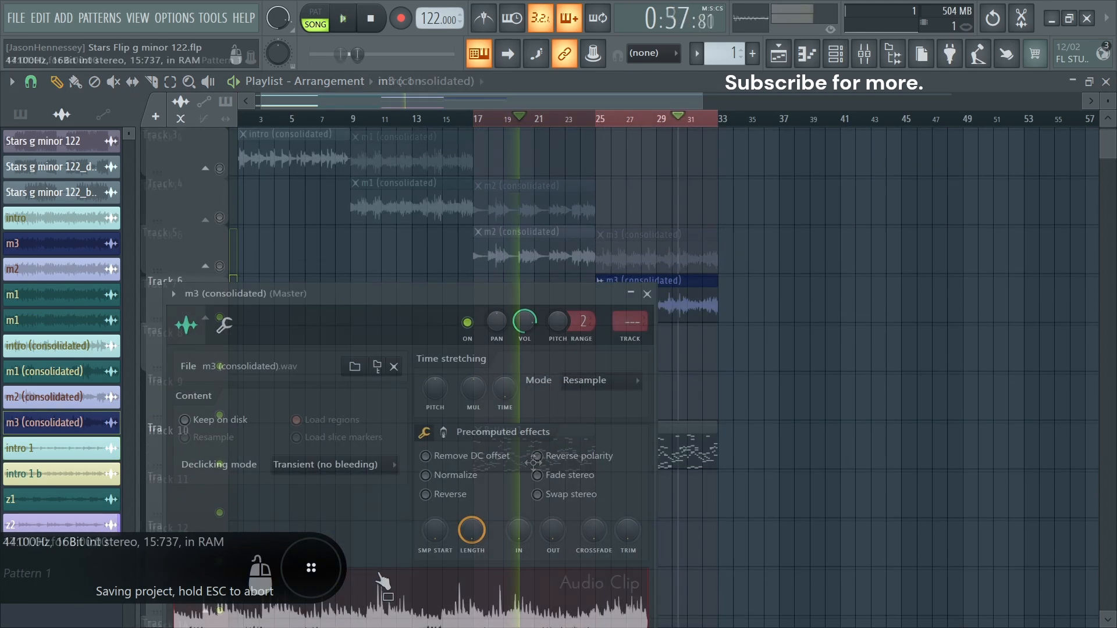
left_click(377, 367)
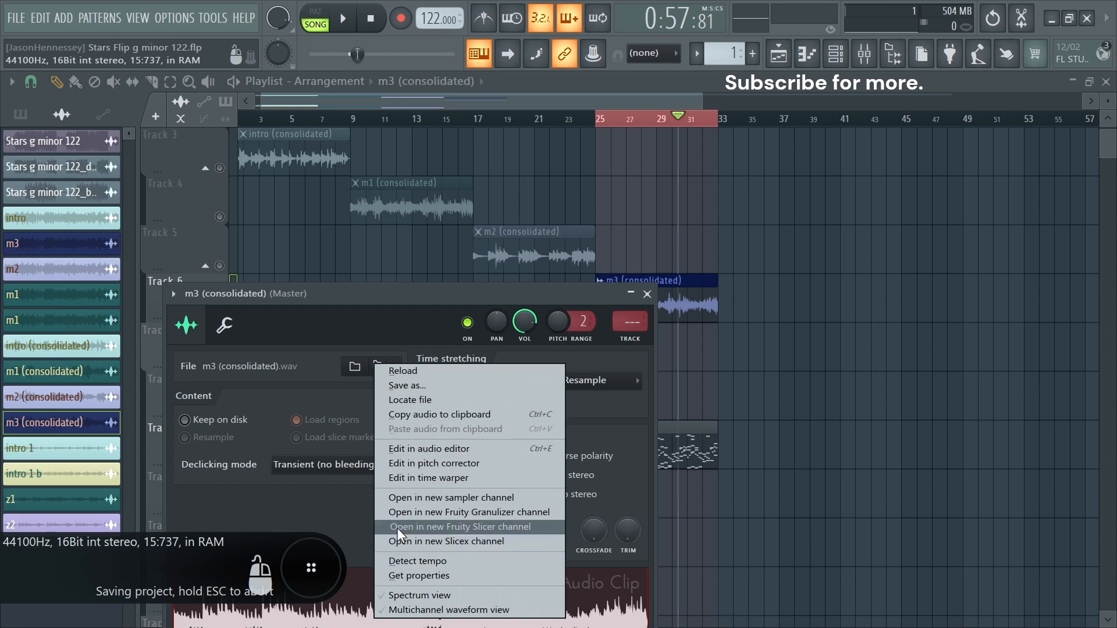
left_click(448, 529)
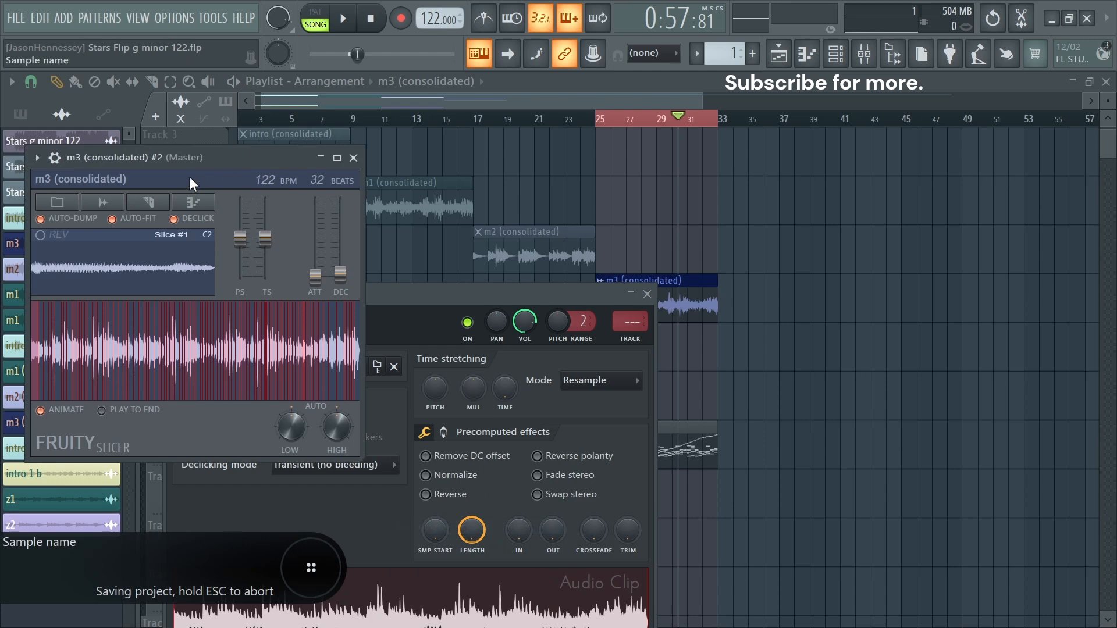
left_click(147, 201)
Place a Beat 2 note at the start of bar 1 and two shorter Beat 2 notes from beat 3 in the m3 sequence
key("space")
left_click(157, 360)
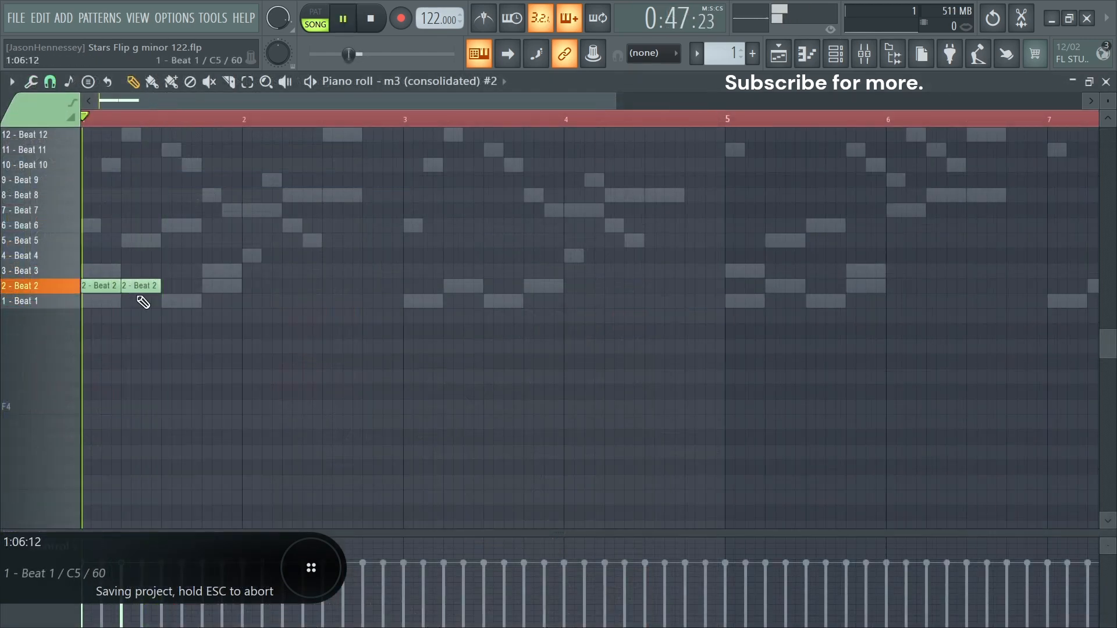
left_click_drag(142, 286, 181, 286)
key("space")
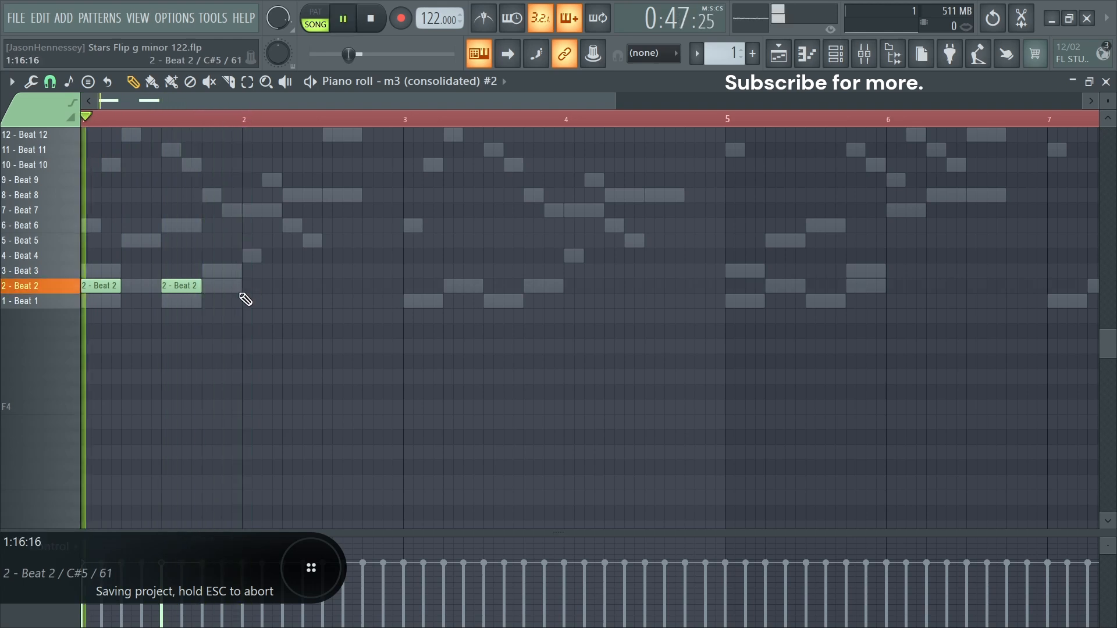
left_click(212, 286)
scroll(205, 291, "up", 2)
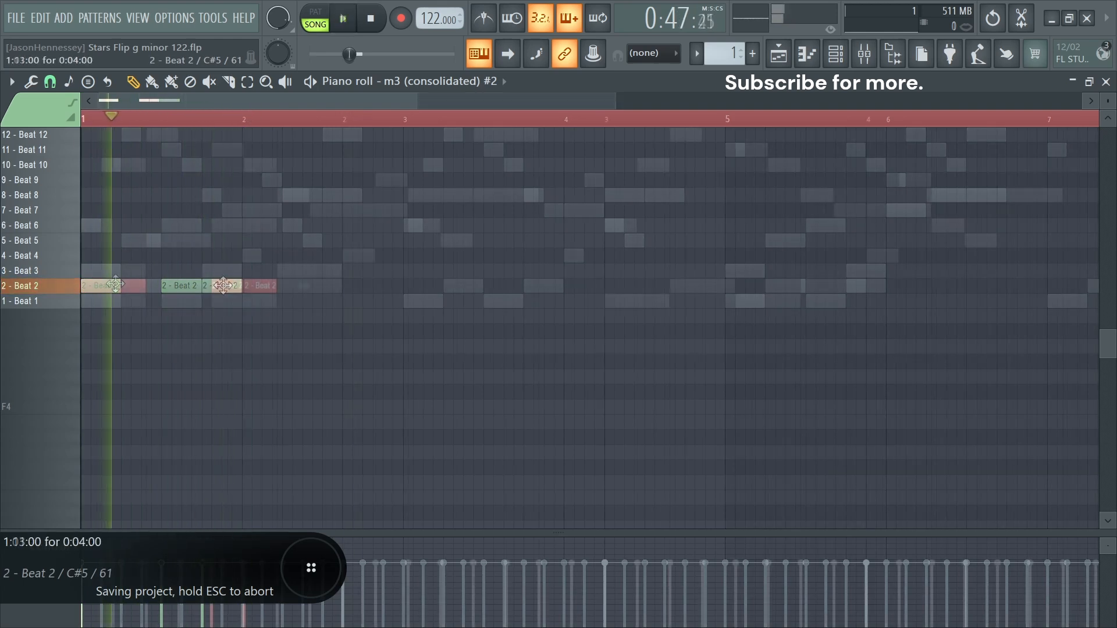
Repeat the bar 1 Beat 2 figure through bar 8, and add Beat 15 notes on beat 4 of bars 1 to 4
key("ctrl+b")
scroll(338, 329, "down", 2)
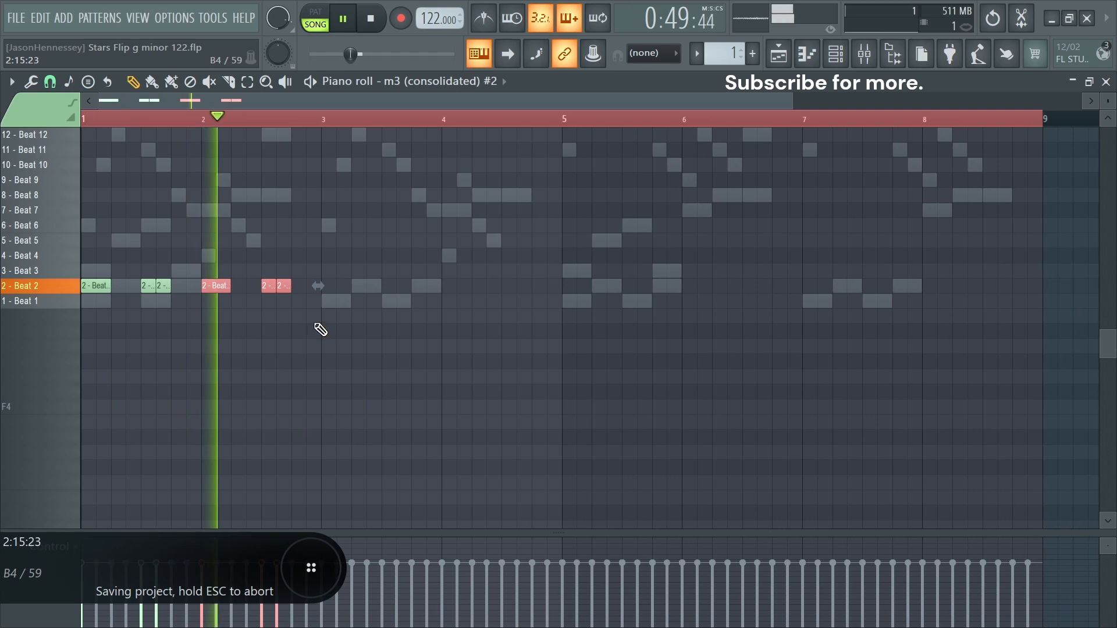
left_click_drag(322, 304, 82, 250)
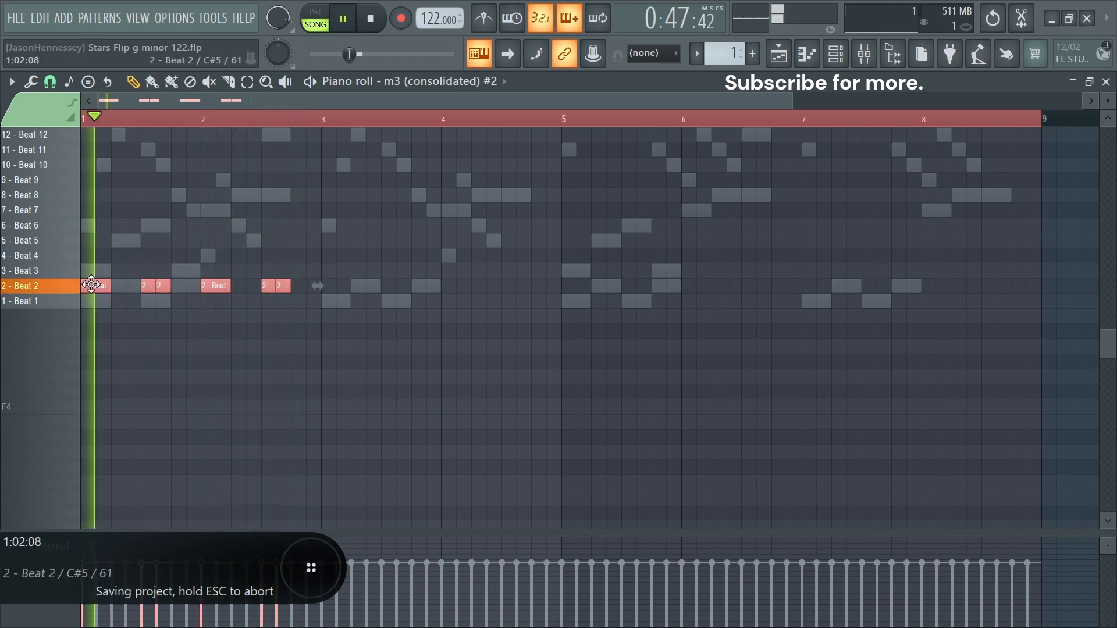
key("ctrl+b")
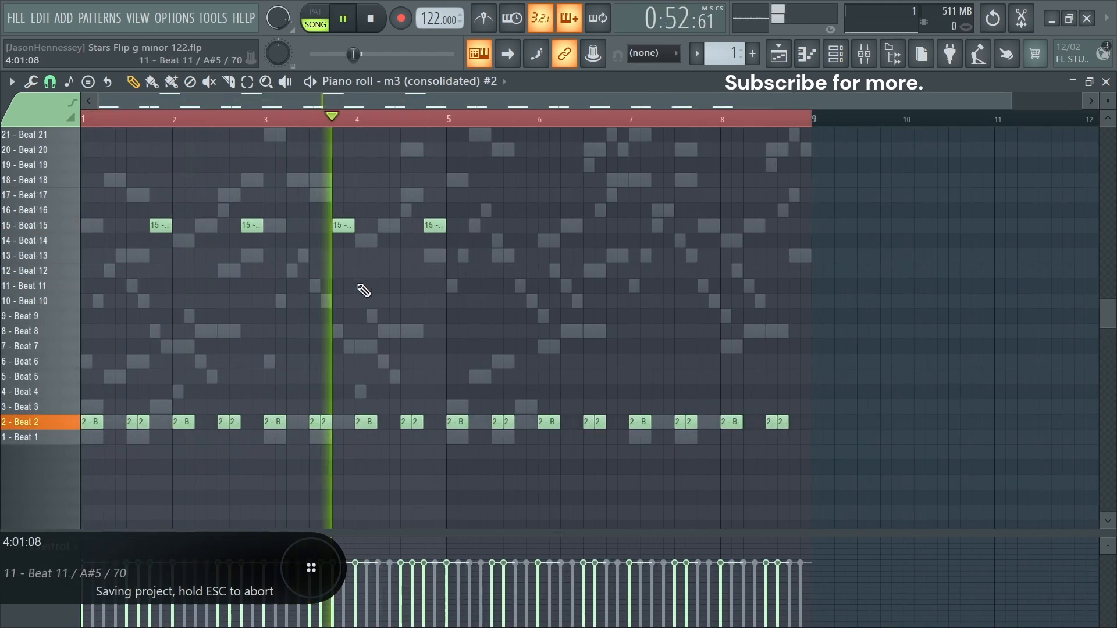
Play the m3 sequence from the start and audition the individual beats in the m3 (consolidated) #2 Fruity Slicer
key("space")
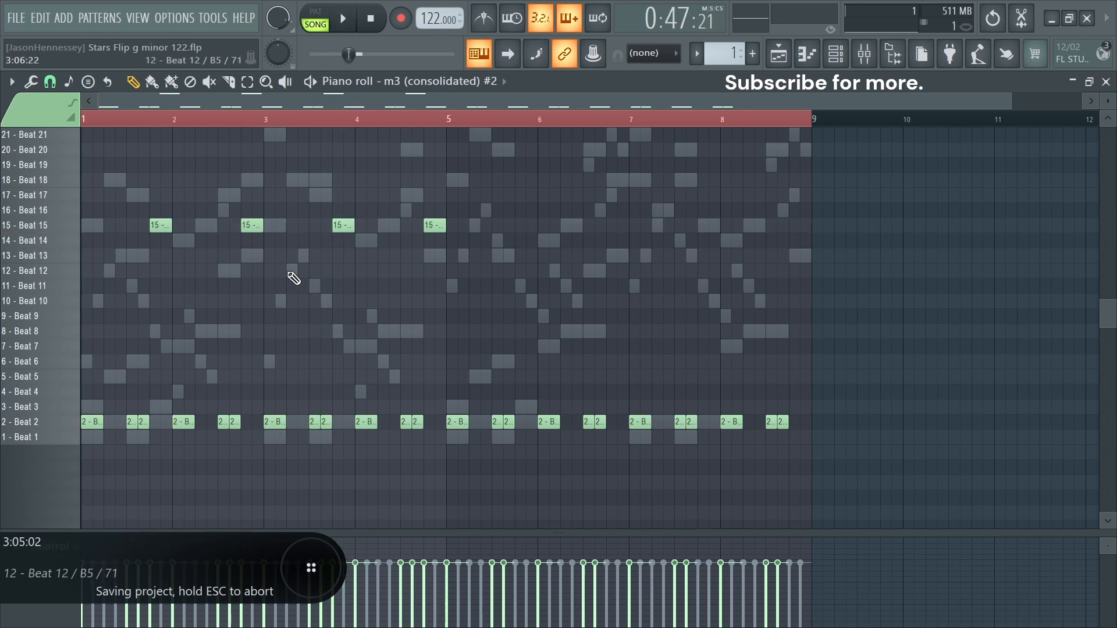
scroll(162, 249, "up", 3)
key("space")
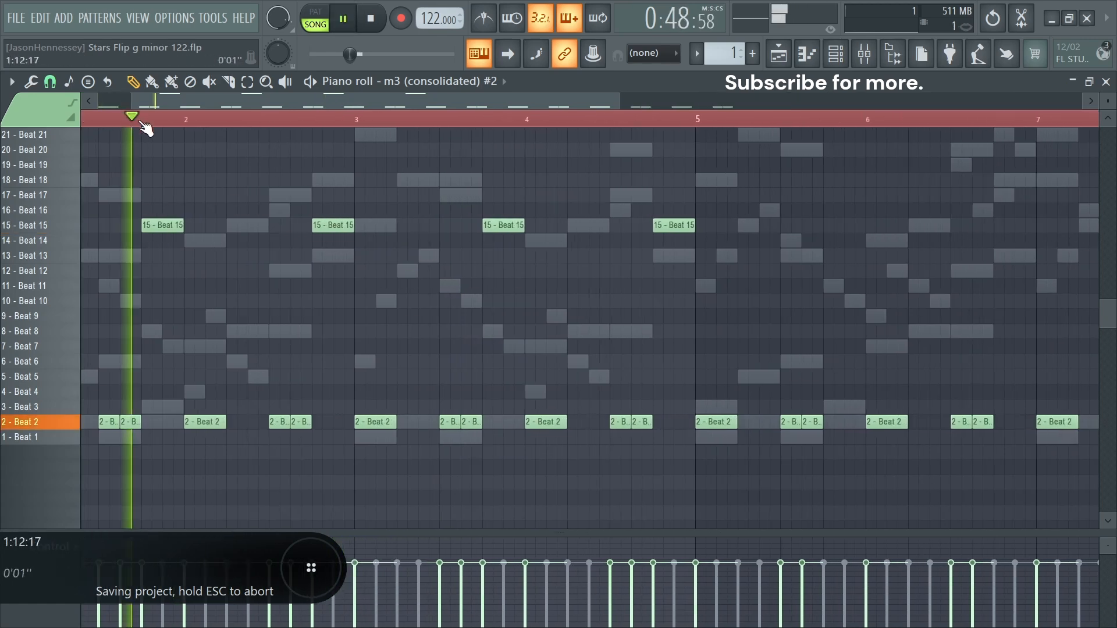
key("space")
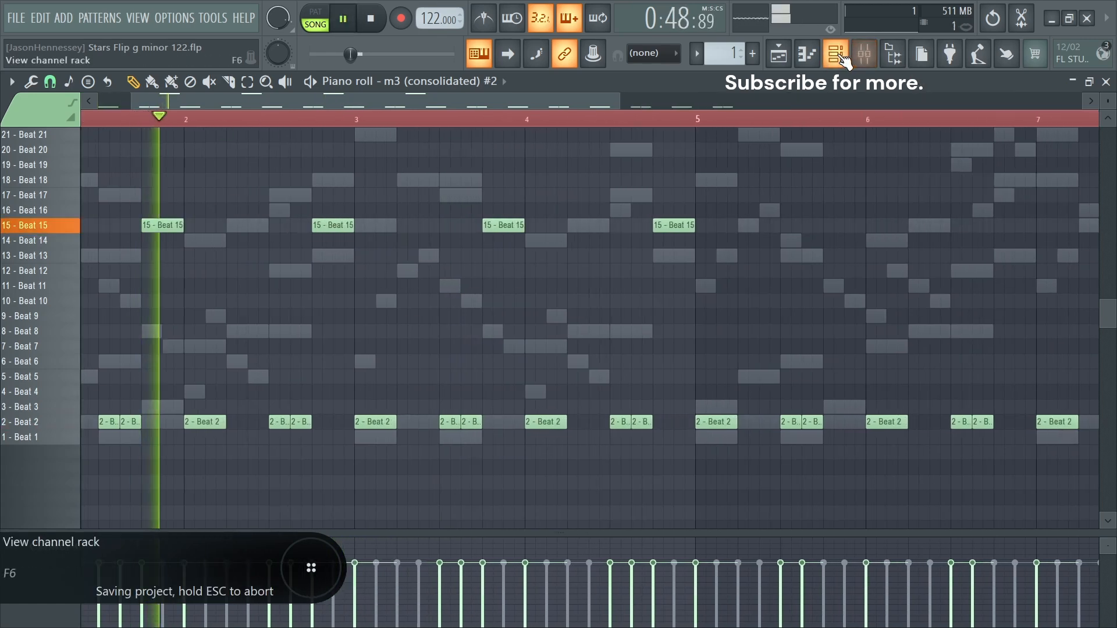
left_click(837, 58)
left_click(125, 489)
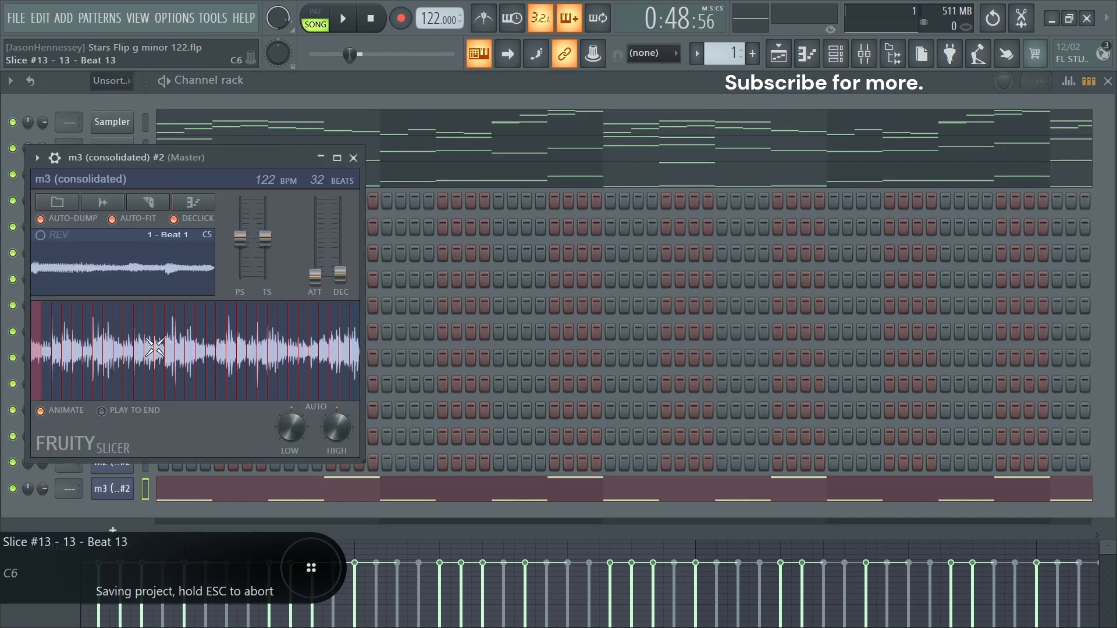
key("space")
key("F7")
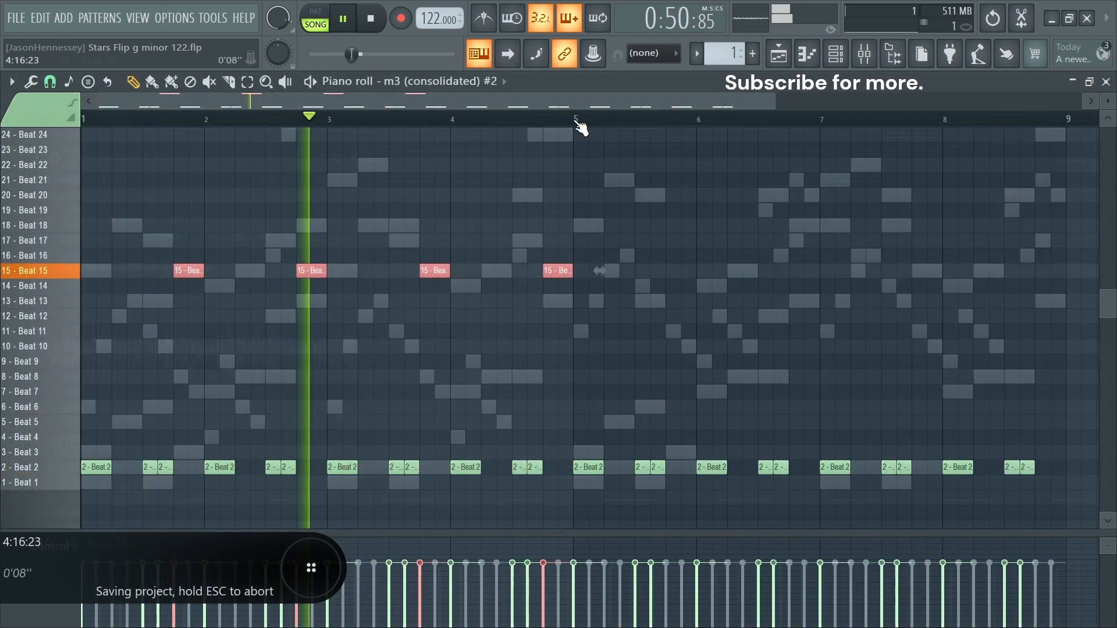
Copy the four Beat 15 notes to bars 5 to 8, and add a Beat 23 note on beat 3 of bar 1
left_click_drag(705, 222, 144, 301)
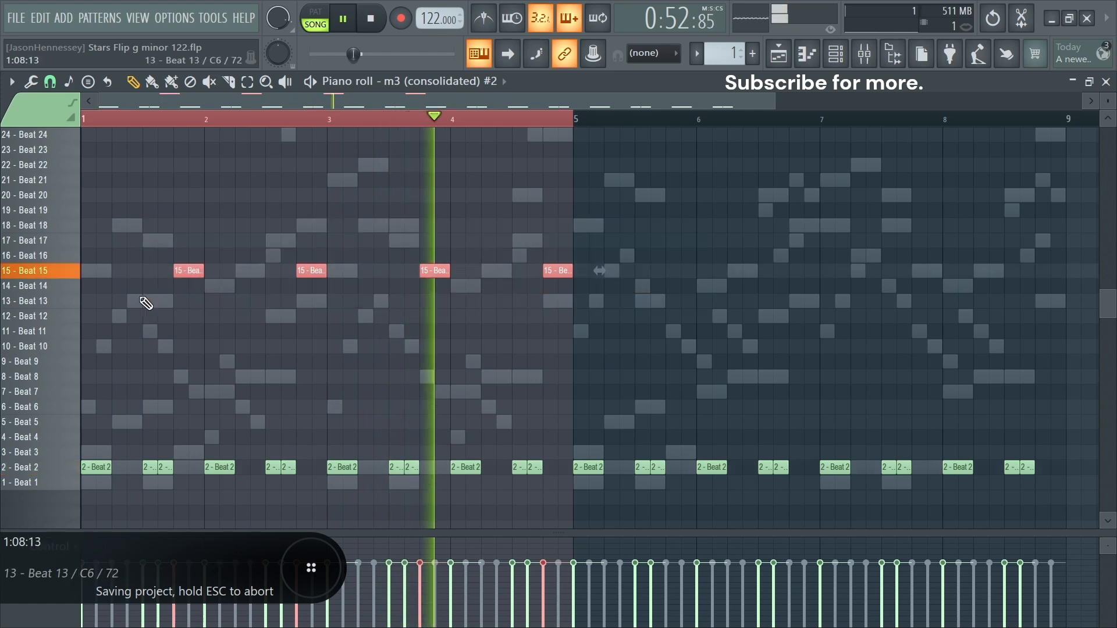
key("ctrl+b")
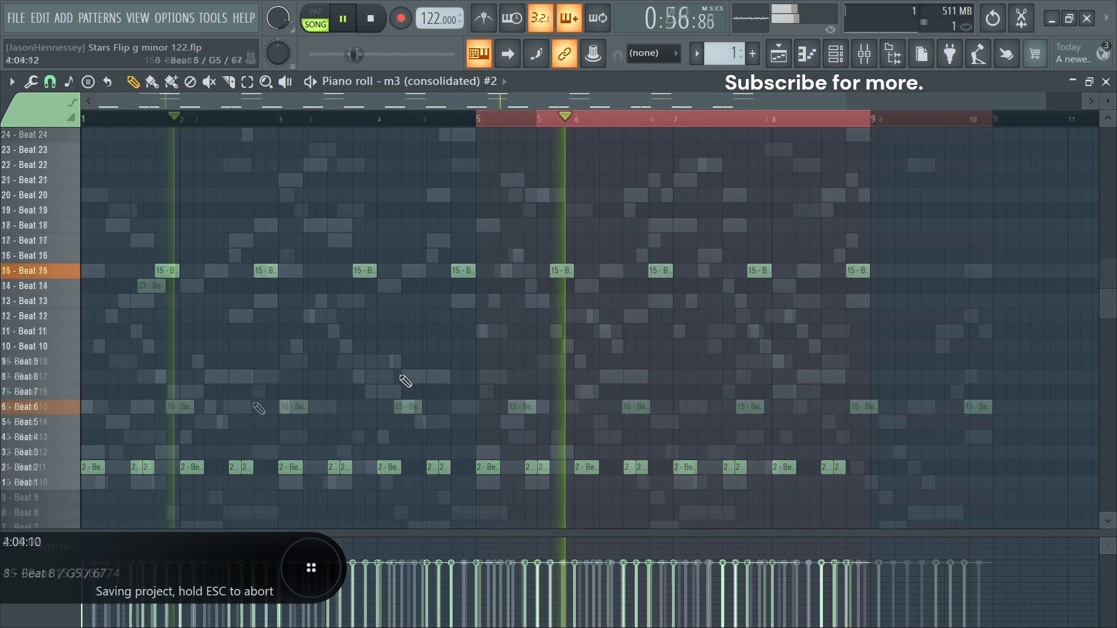
Move all the Beat 15 notes up to Beat 16 and play the result
left_click_drag(843, 374, 91, 418)
scroll(62, 396, "up", 2)
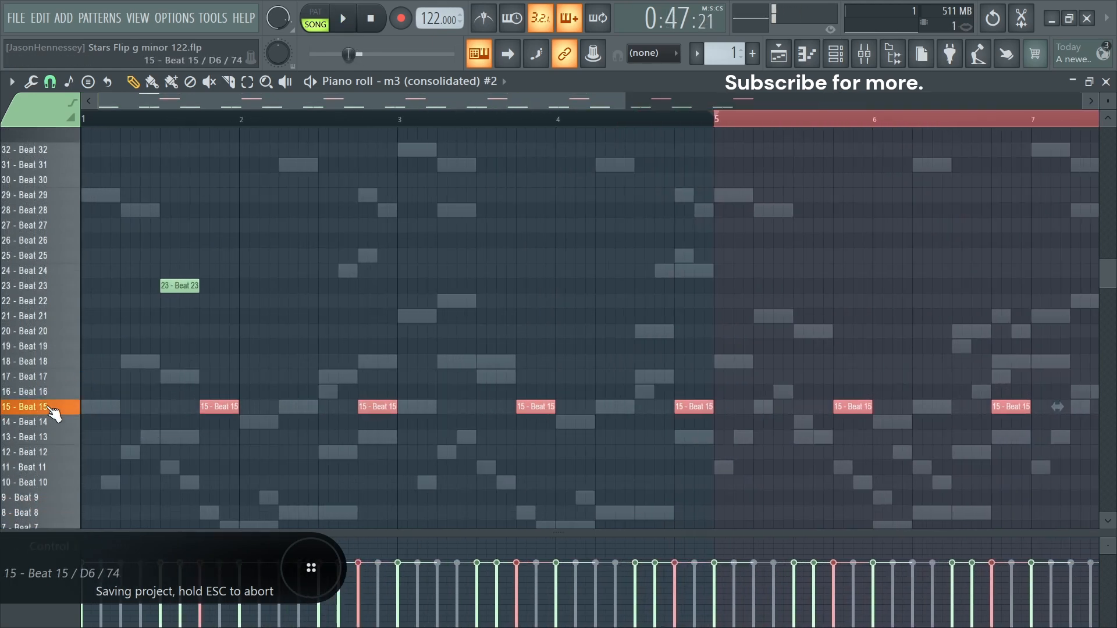
double_click(218, 412)
left_click(676, 261)
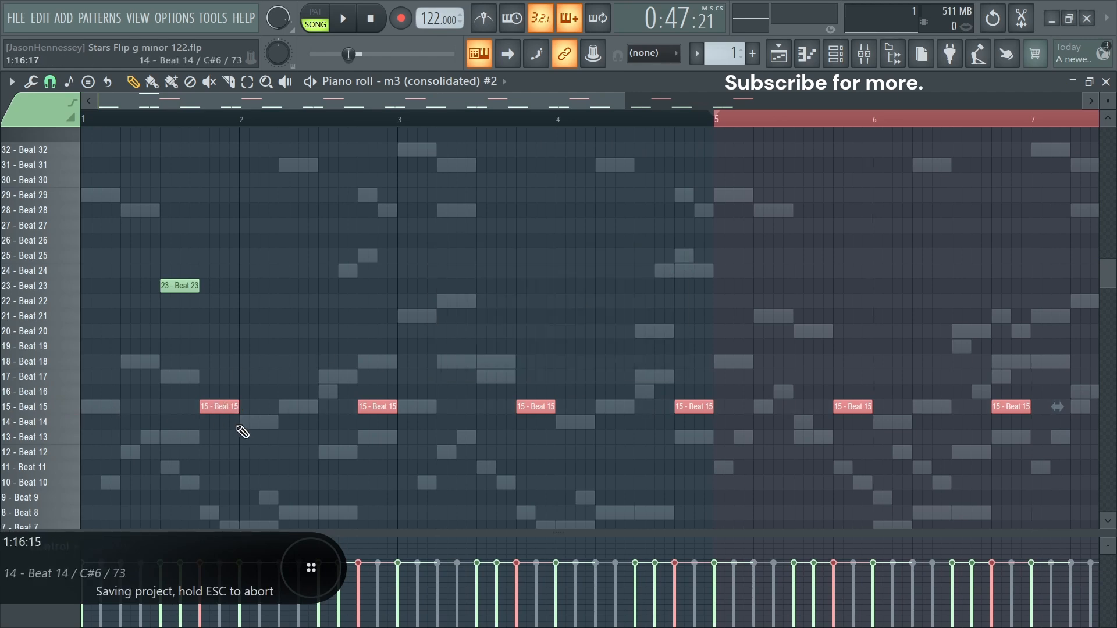
left_click_drag(215, 410, 215, 395)
key("space")
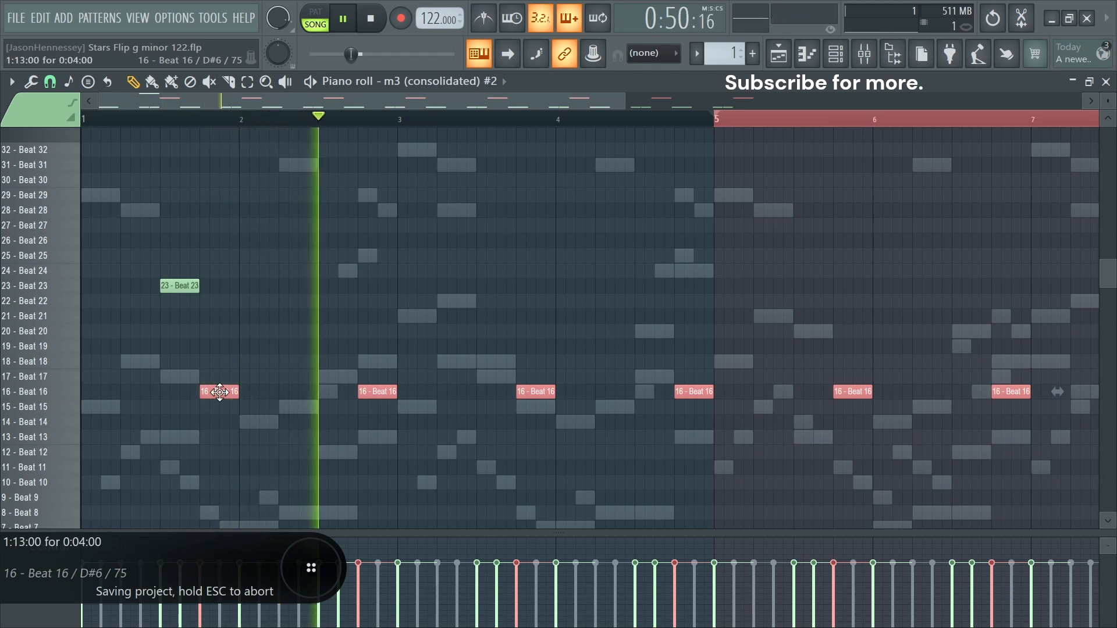
Move the bar 1 Beat 23 note up to Beat 25, and add another Beat 25 note on beat 3 of bar 2
scroll(110, 349, "up", 3)
left_click_drag(291, 285, 285, 263)
key("space")
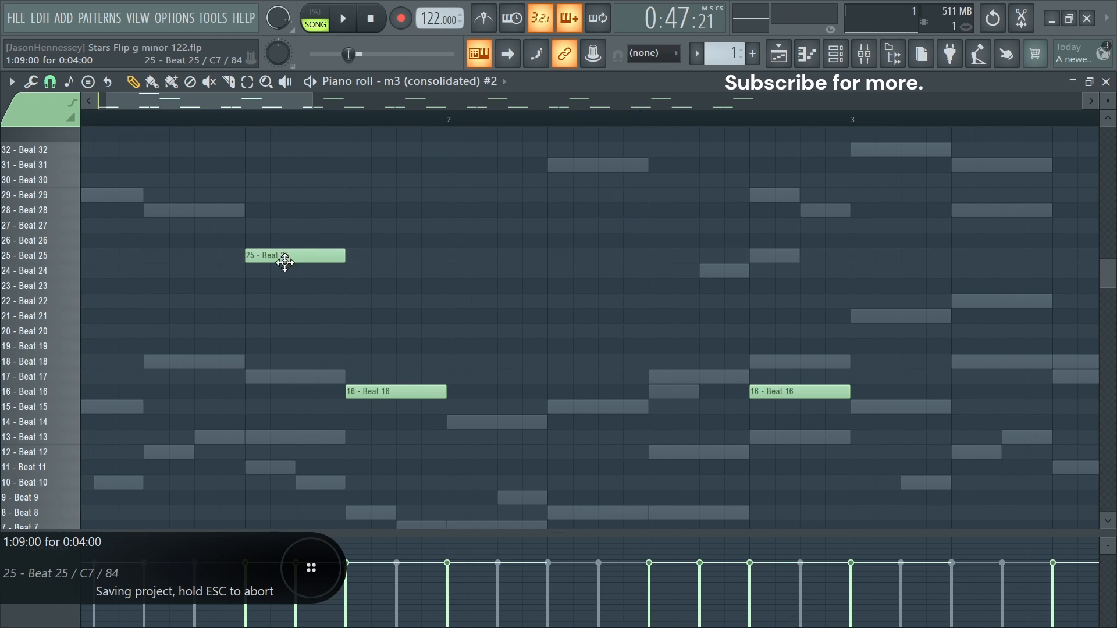
left_click_drag(585, 257, 686, 256)
key("space")
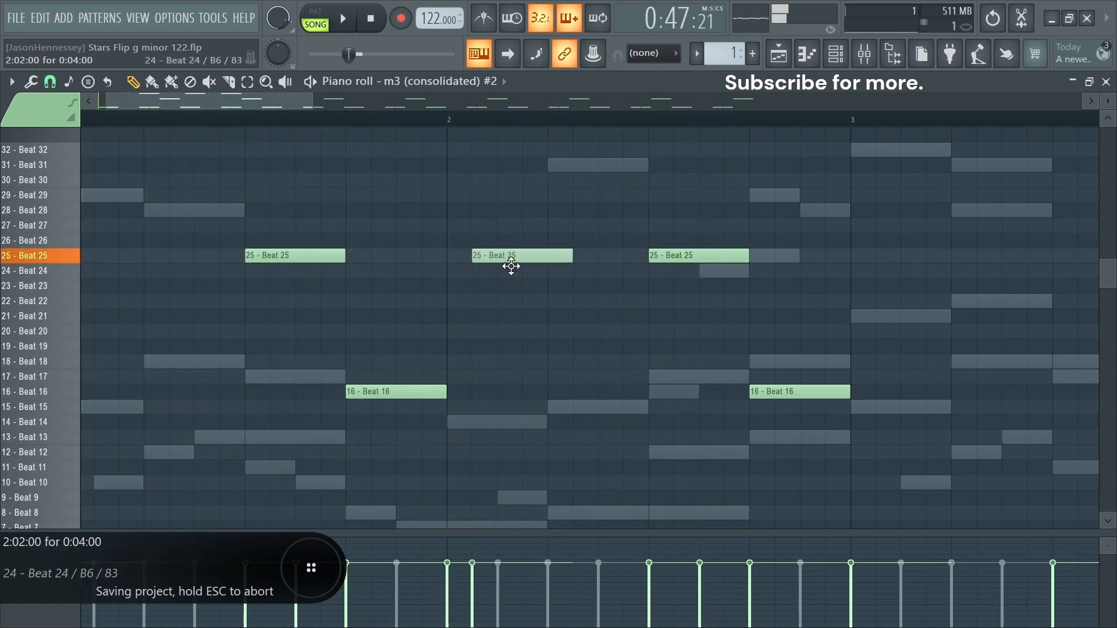
Add a Beat 30 note starting bar 2, Beats 29 and 30 in bar 3, and Beats 31 and 30 in bar 4
key("space")
left_click_drag(589, 219, 568, 166)
key("space")
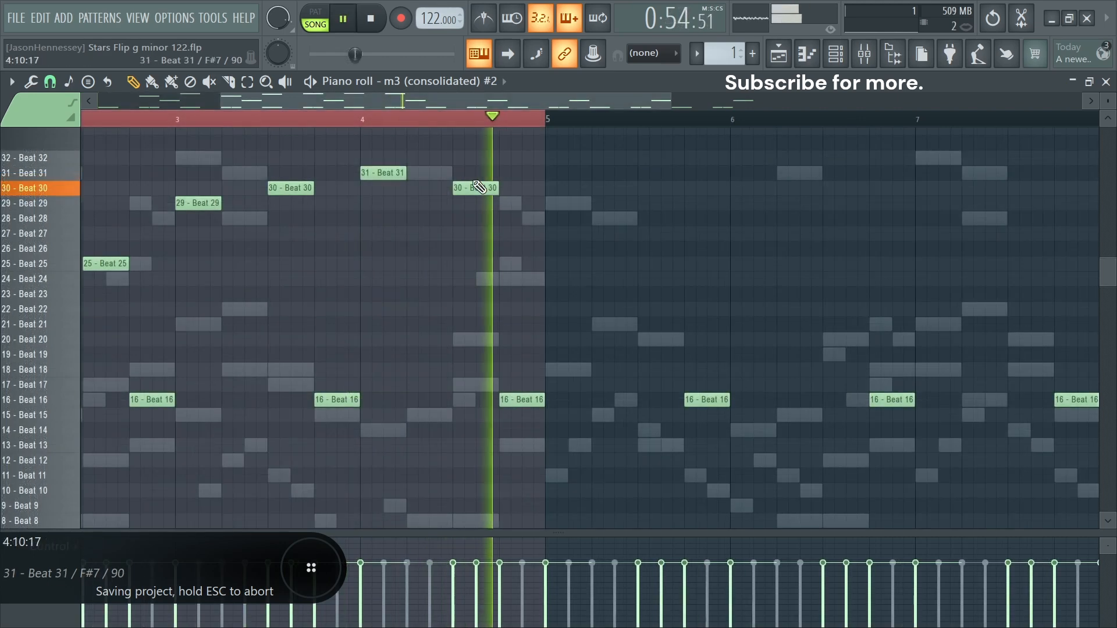
Copy the Beat 25 to Beat 31 notes of bars 1 to 4 into bars 5 to 8
scroll(456, 195, "down", 3)
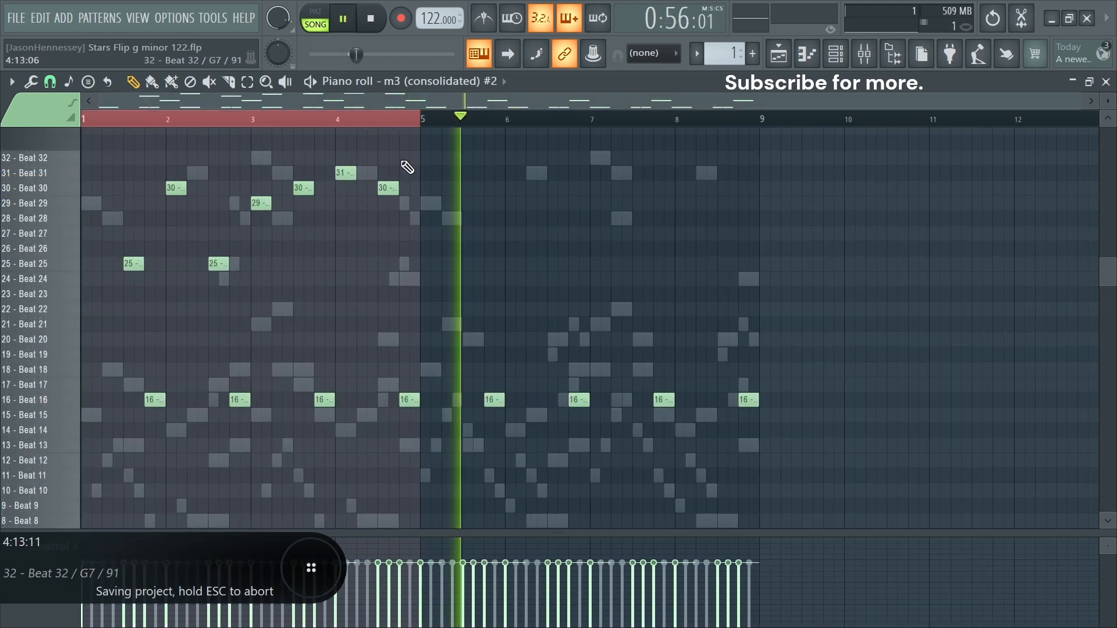
left_click_drag(431, 137, 5, 283)
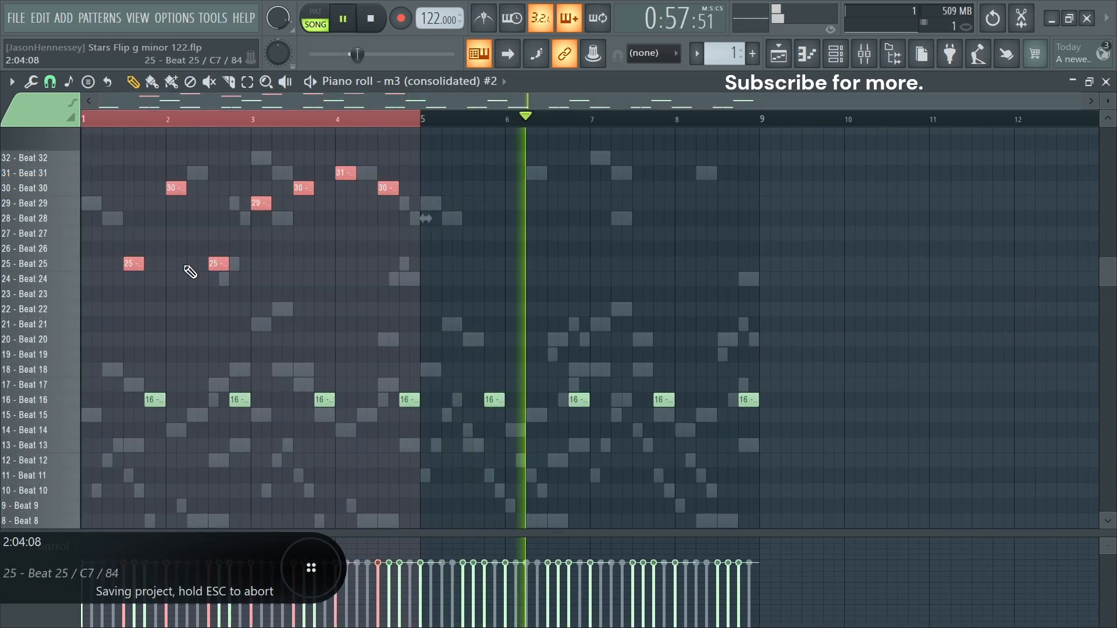
key("ctrl+b")
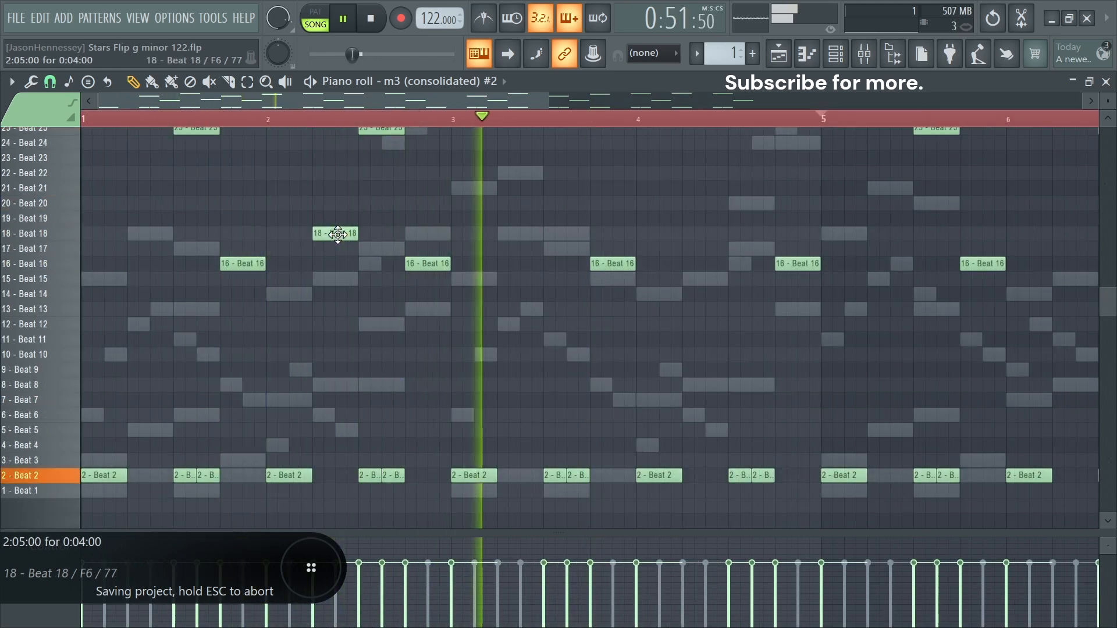
Repeat the bar 2 Beat 18 note on beat 2 of bar 4, and copy both notes to bars 5 to 8
mouse_move(342, 234)
left_mouse_down()
mouse_move(576, 209)
mouse_move(743, 209)
mouse_move(743, 232)
mouse_move(708, 232)
left_mouse_up()
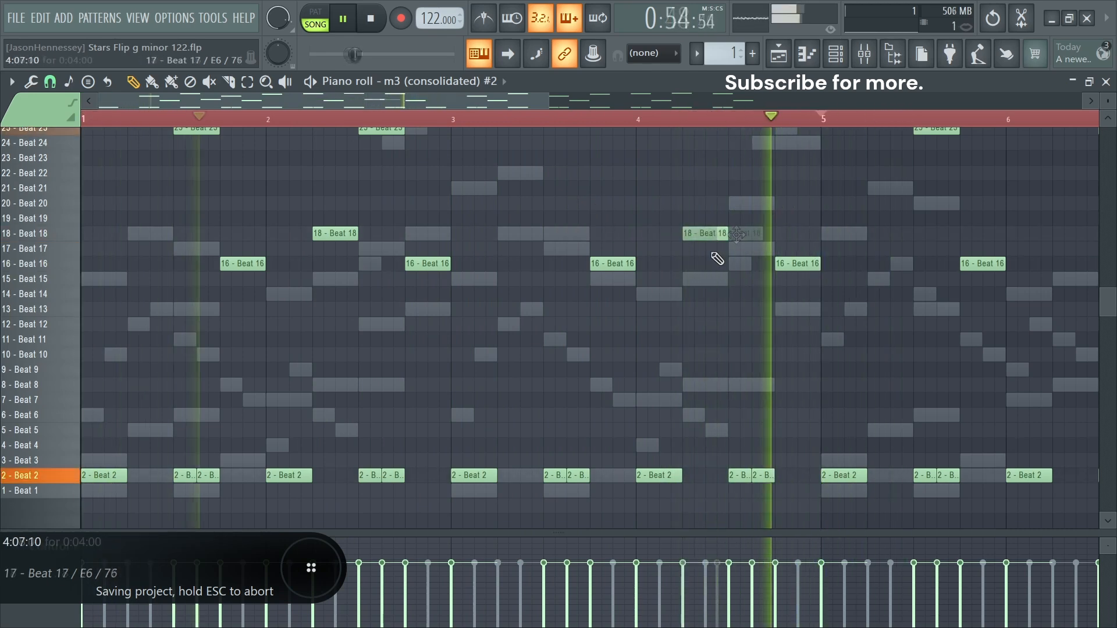
scroll(437, 307, "down", 2)
left_click_drag(783, 116, 431, 126)
left_click_drag(417, 212, 221, 238)
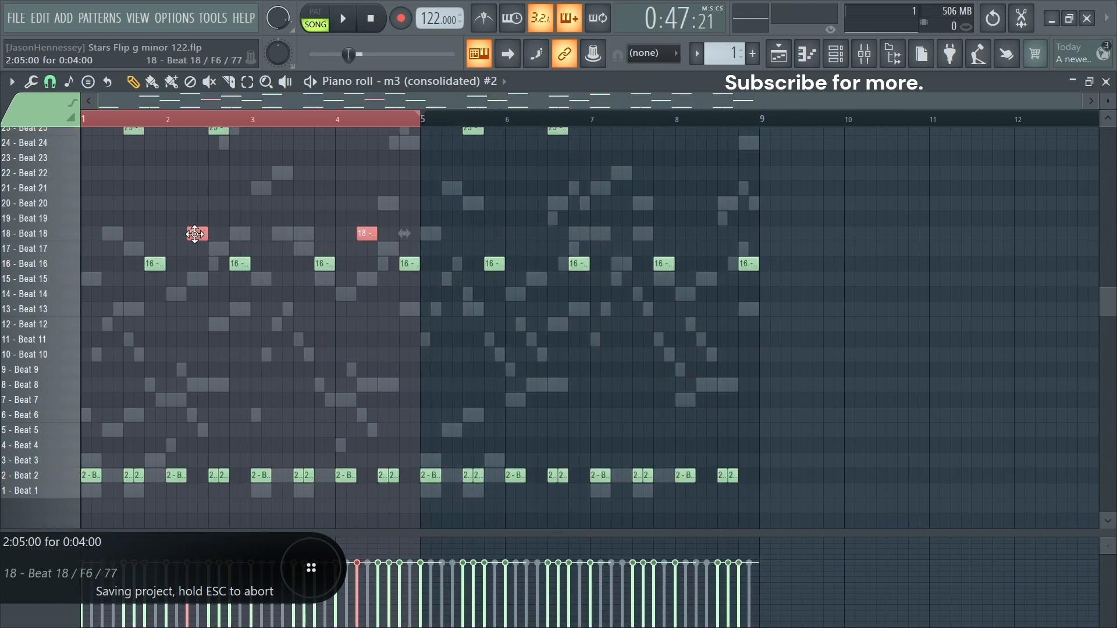
key("ctrl+b")
Select all the m3 notes and consolidate the Pattern 1 clip at bar 25 of the playlist into an audio clip
key("ctrl+a")
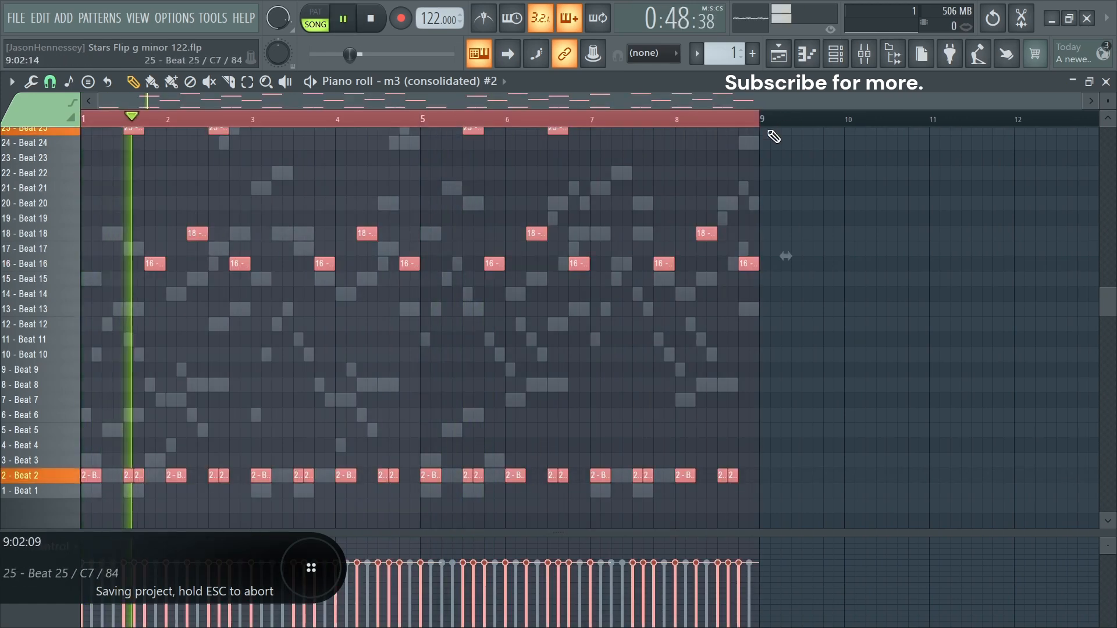
left_click(779, 54)
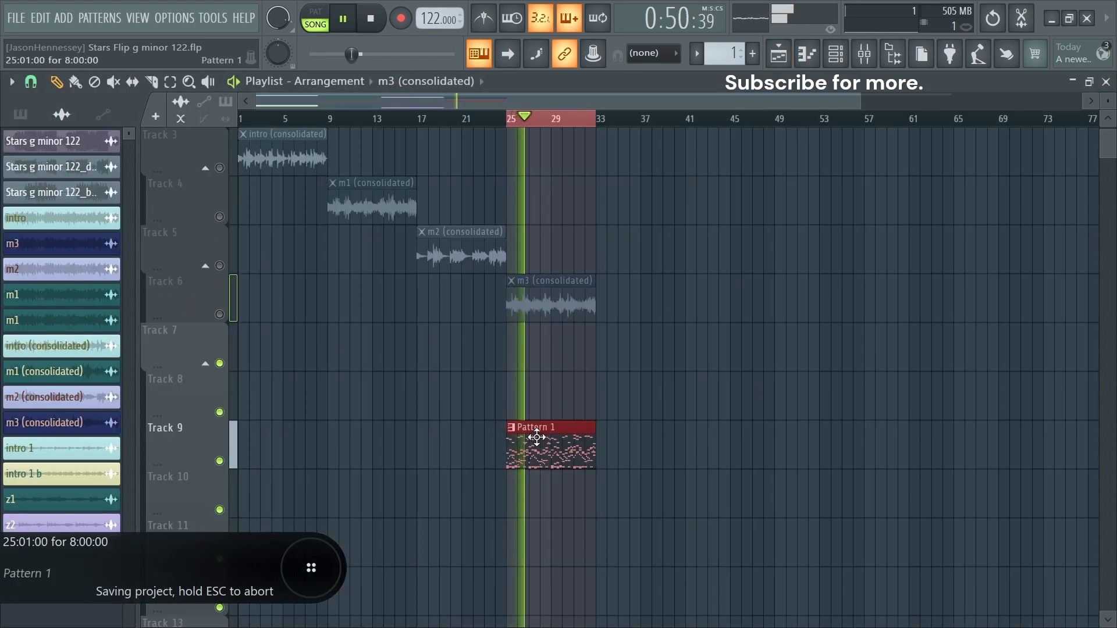
left_click(710, 560)
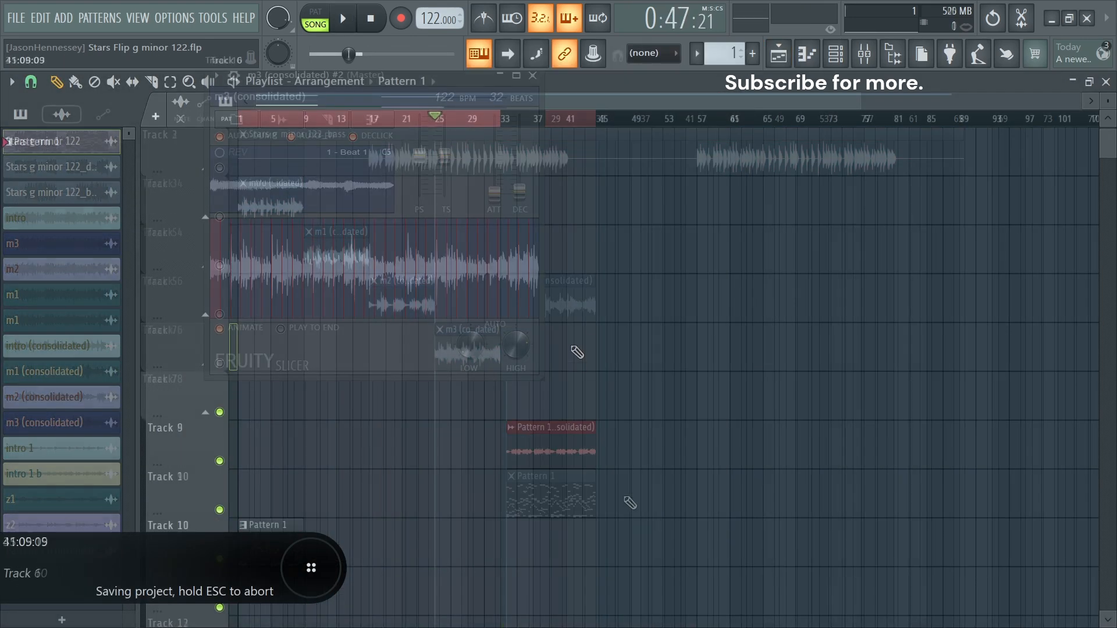
Rename the consolidated m3 melody z3, place it on Track 20 at bar 25, and move the Pattern 1 clip to Track 14
scroll(625, 174, "up", 4)
scroll(562, 404, "down", 11)
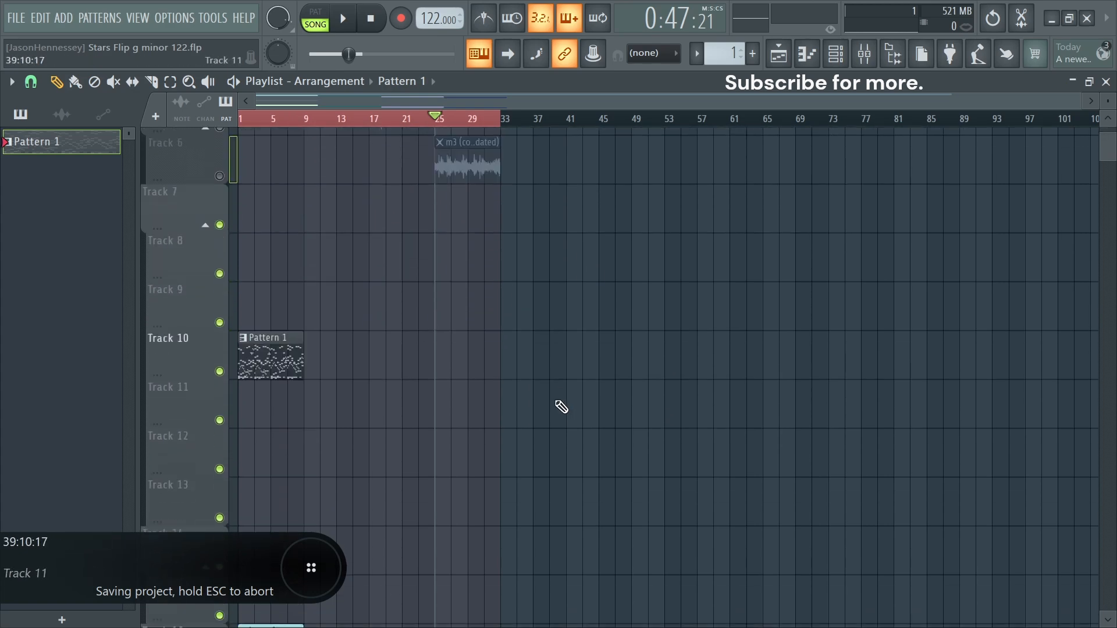
scroll(285, 234, "up", 3)
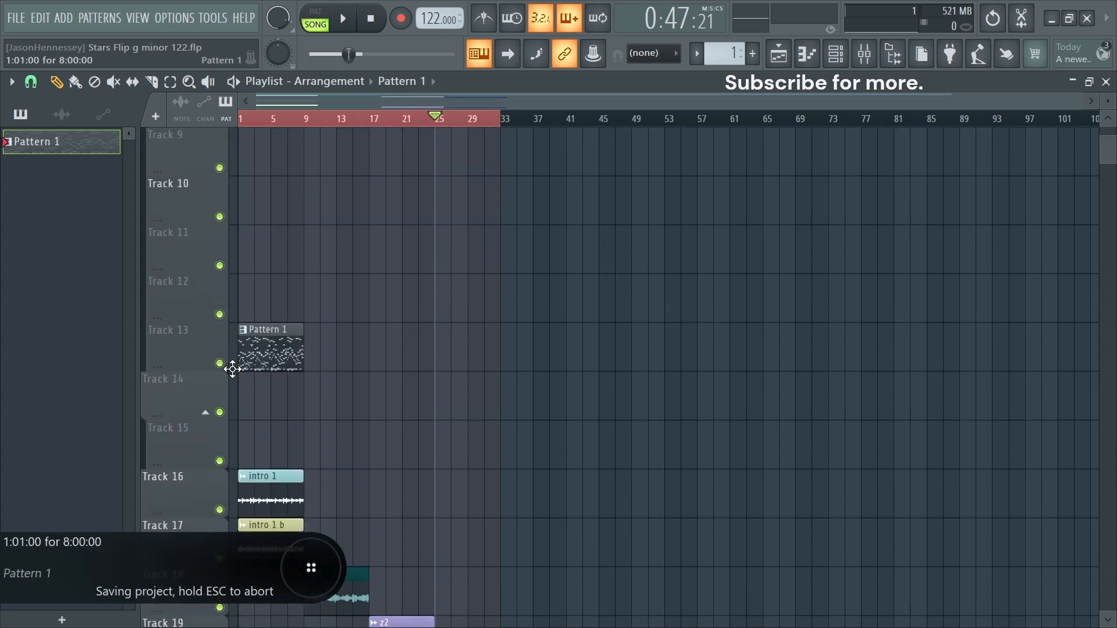
scroll(438, 394, "down", 6)
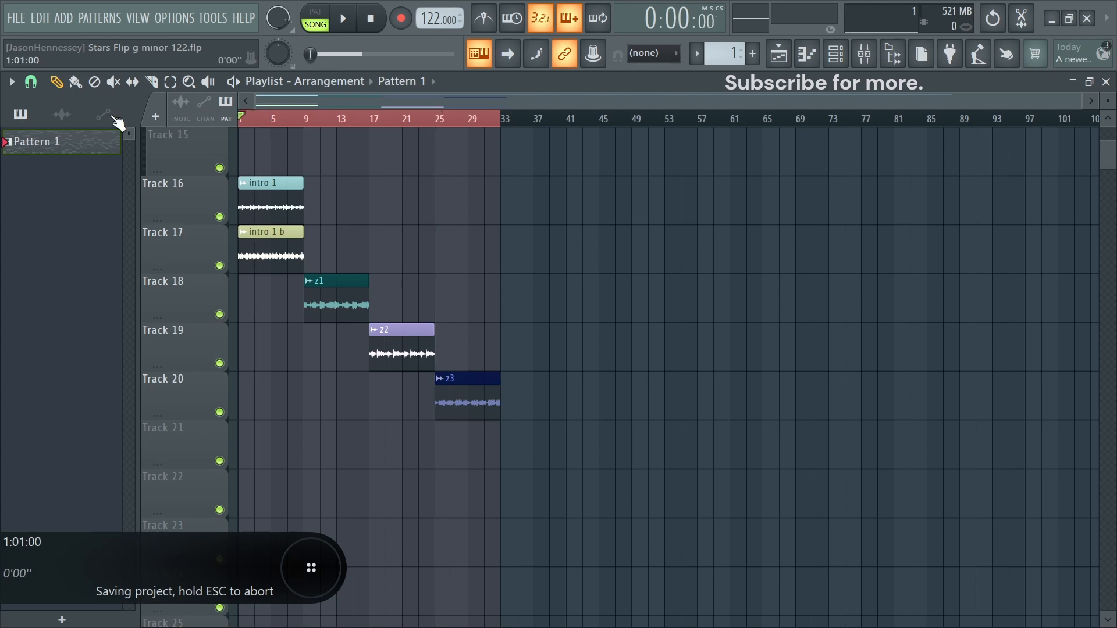
Listen to the intro 1, z1, z2 and z3 sections by playing from bars 1, 9, 17 and 25
scroll(245, 245, "up", 2)
scroll(383, 359, "up", 3)
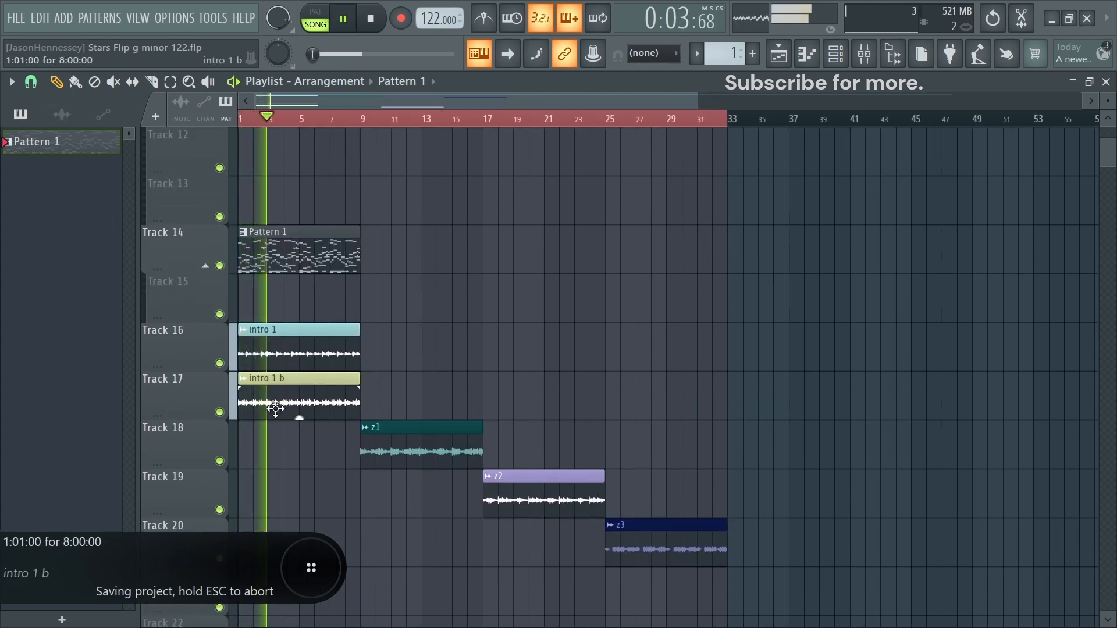
left_click(373, 120)
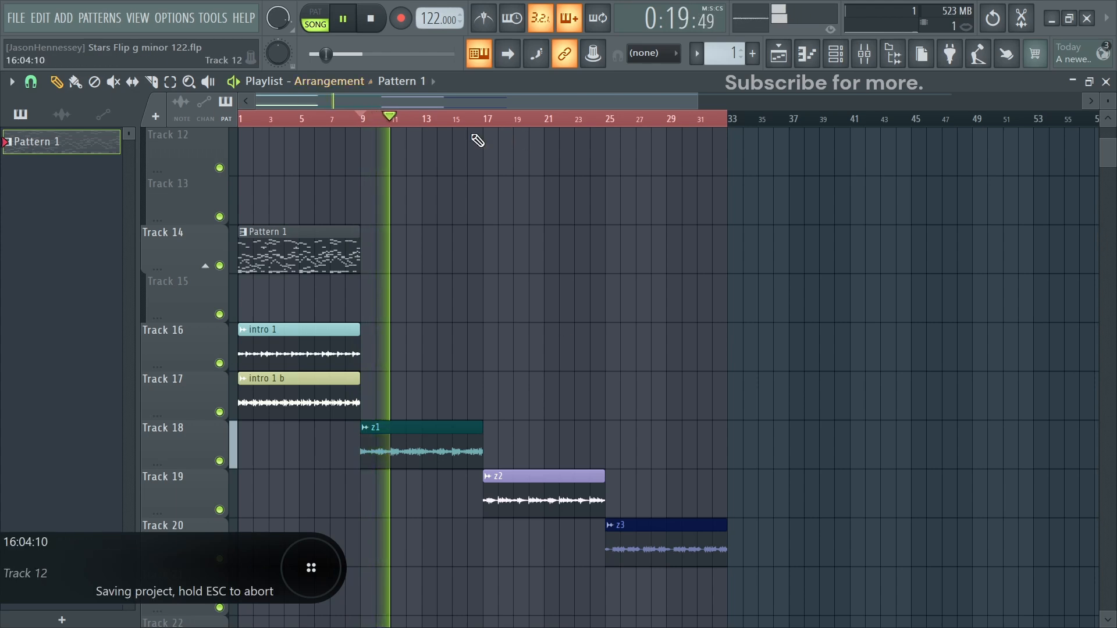
scroll(400, 259, "up", 6)
scroll(424, 282, "down", 8)
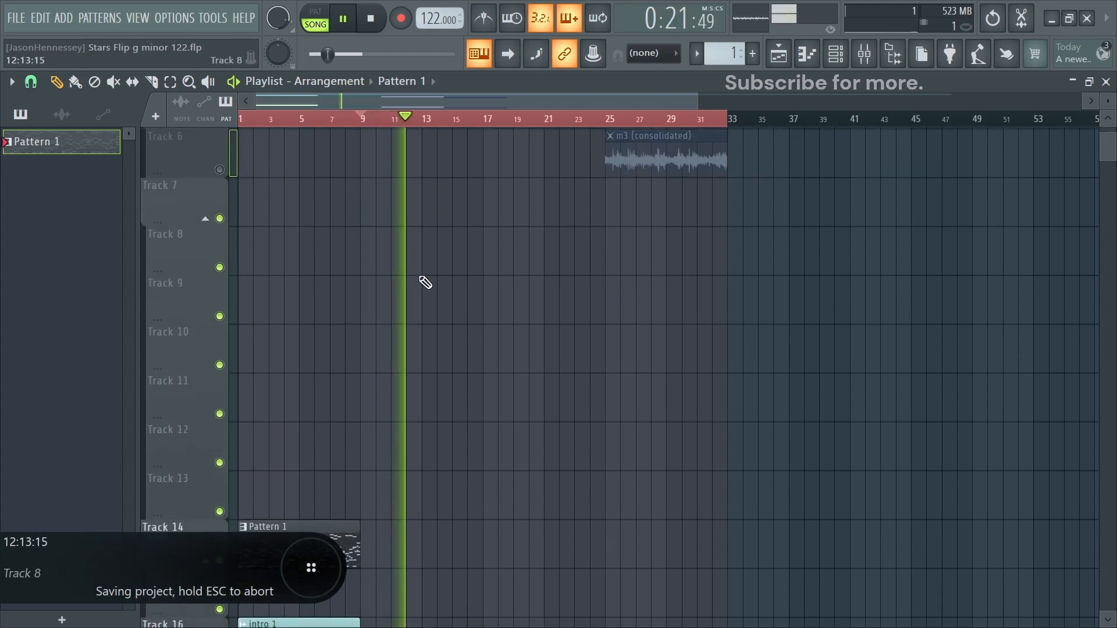
left_click(495, 120)
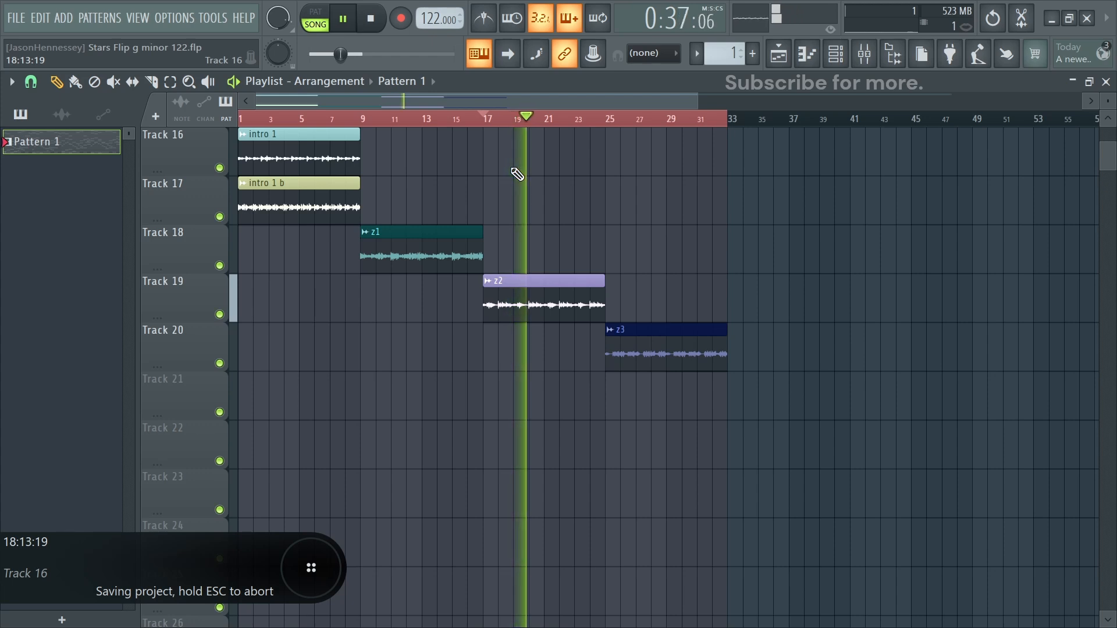
left_click(622, 120)
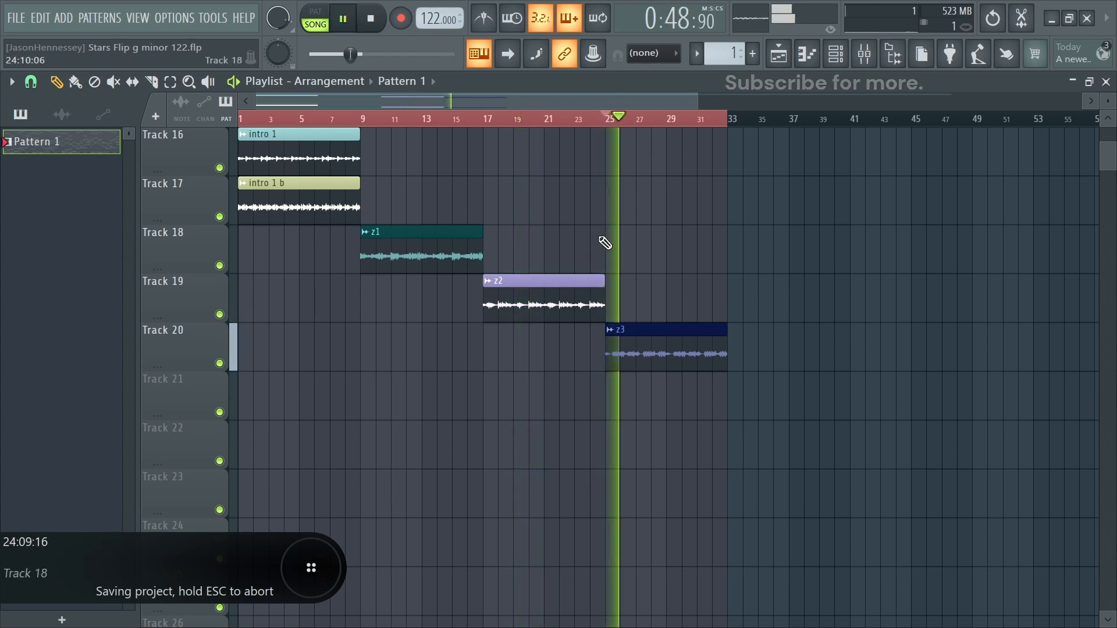
scroll(594, 297, "up", 3)
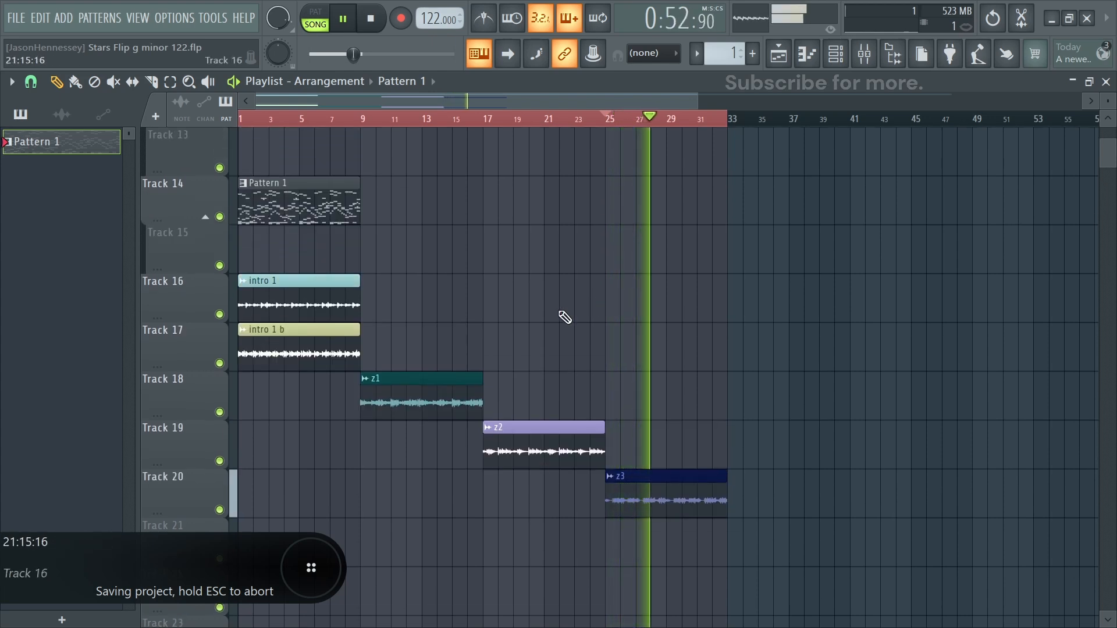
Play the arrangement from the start and set the project tempo to 138
double_click(292, 296)
key("space")
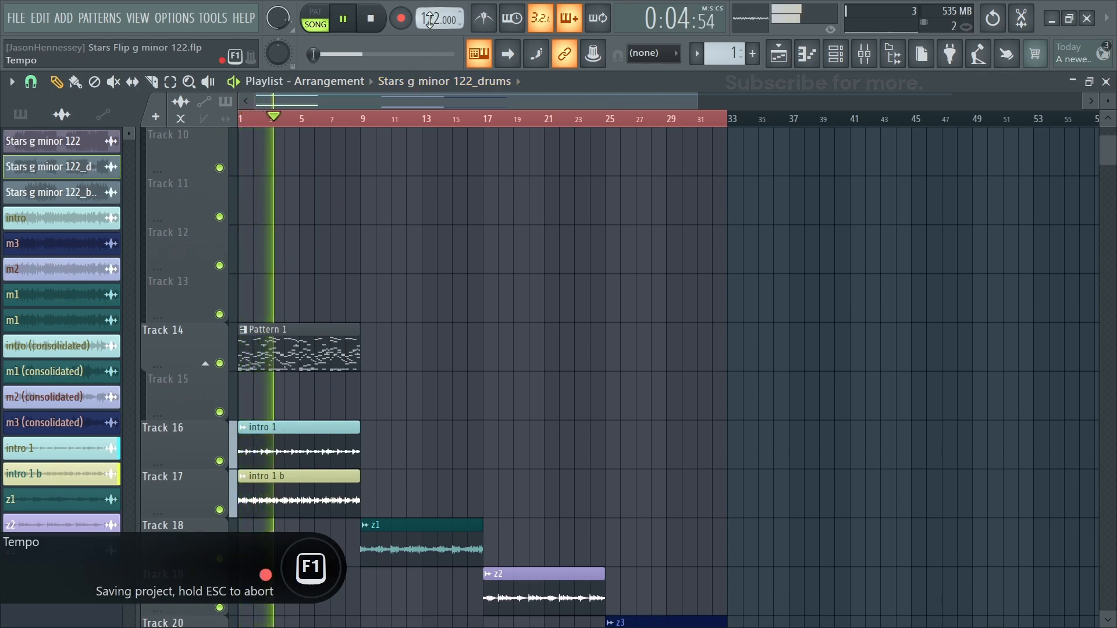
left_click_drag(429, 19, 430, 12)
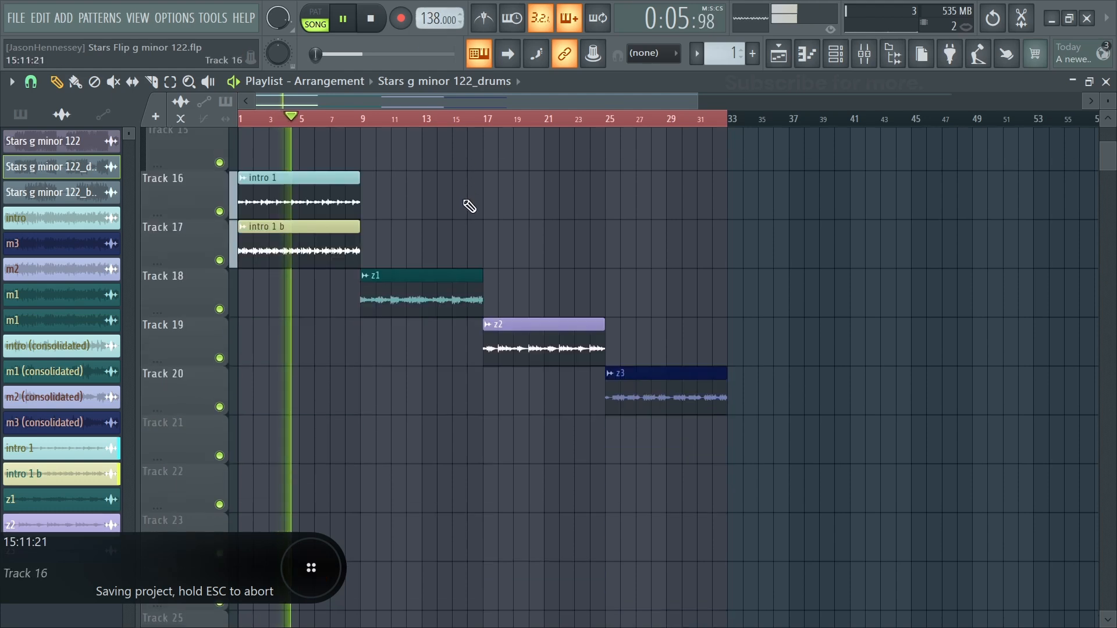
scroll(467, 207, "down", 5)
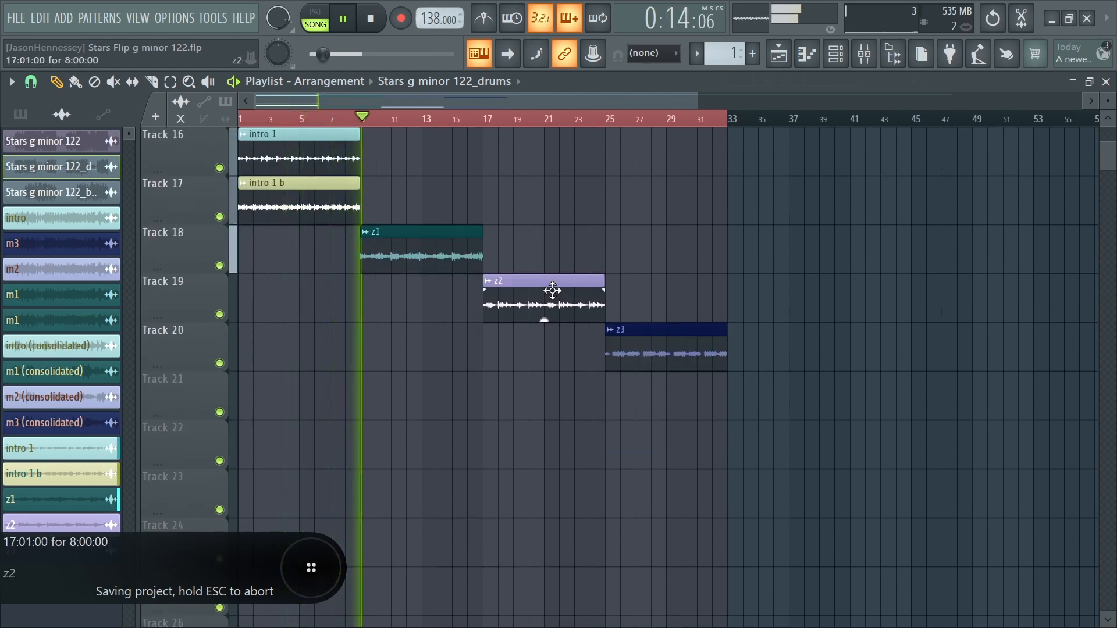
Lay four Pattern 1 clips end to end on Track 21 beneath the intro, z1, z2 and z3 sections
scroll(440, 260, "up", 1)
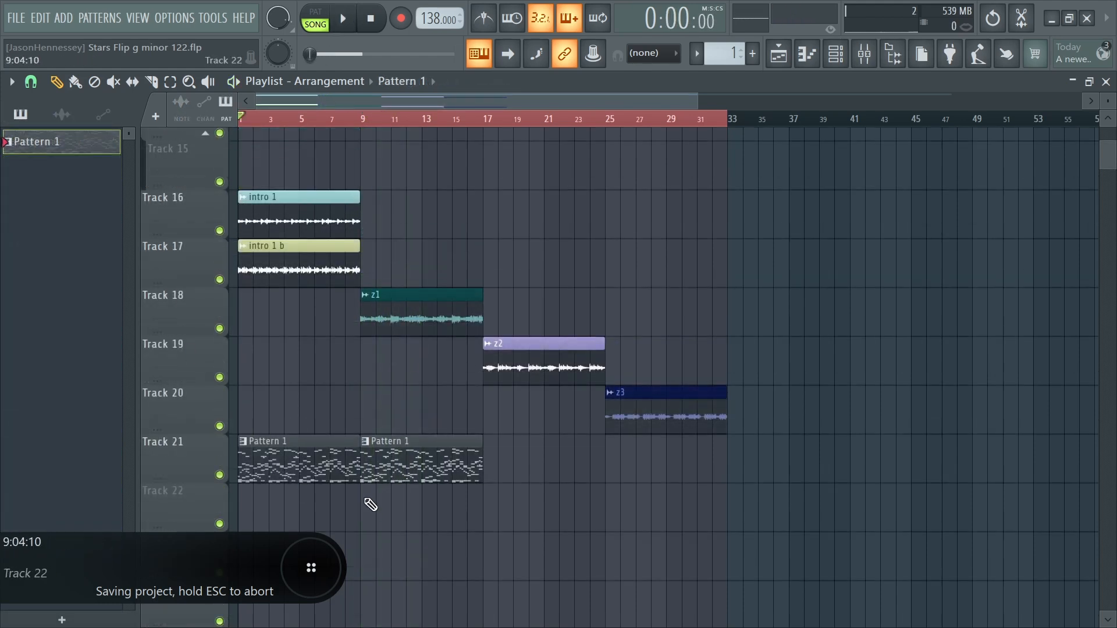
left_click(536, 473)
left_click(661, 465)
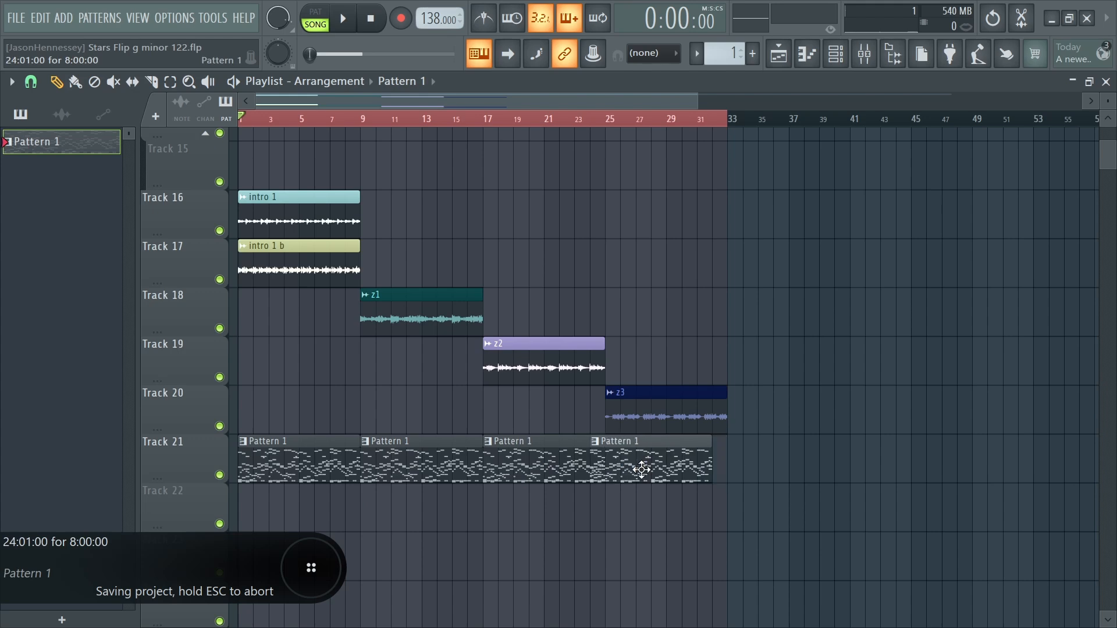
Show the unsorted channels and browse the sound library to the Collected from Online samples in the subs folder
left_click(836, 53)
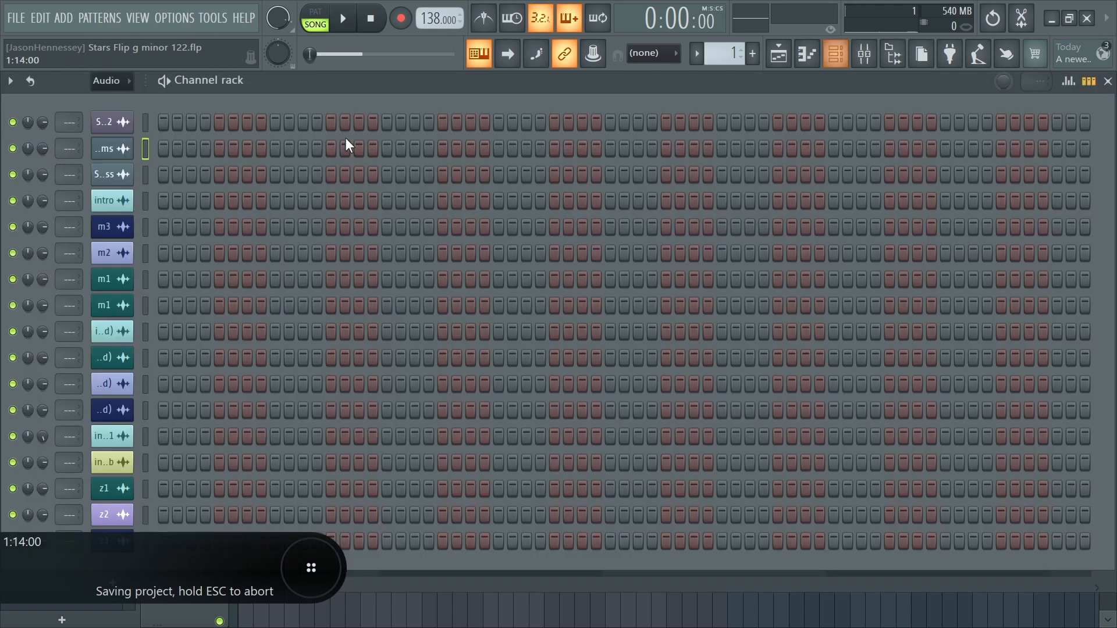
left_click(115, 133)
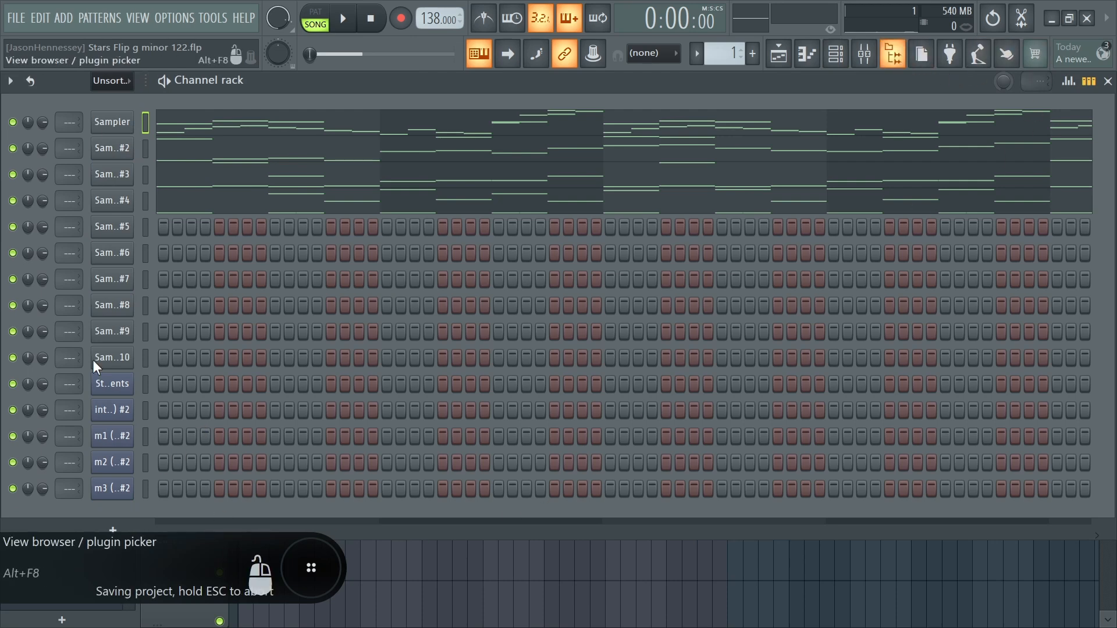
left_click(893, 53)
scroll(72, 381, "up", 10)
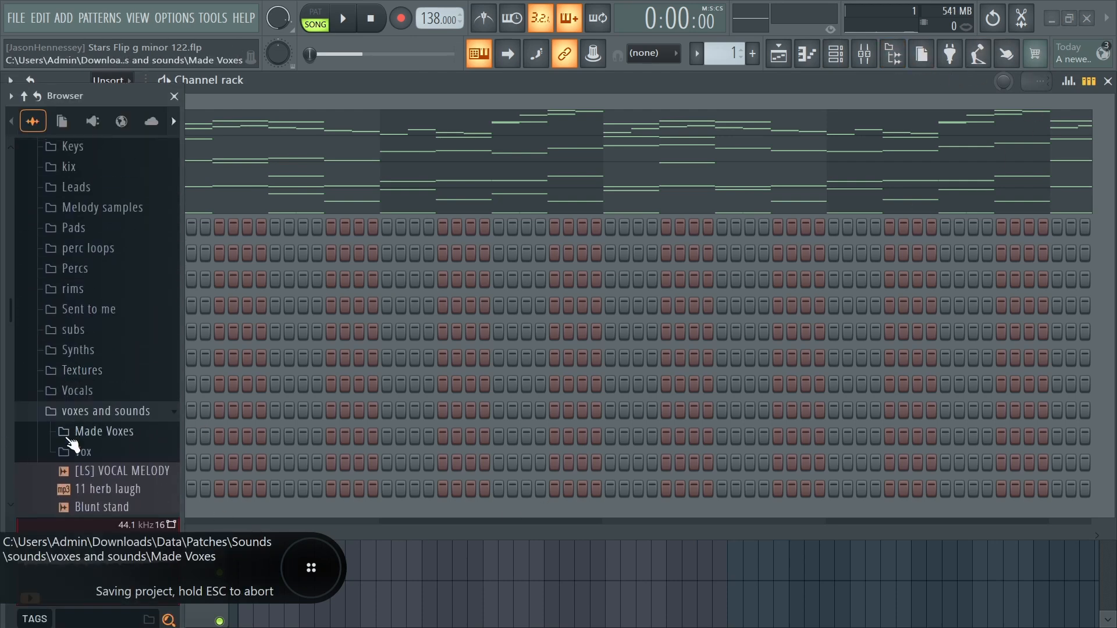
left_click(76, 411)
left_click(76, 330)
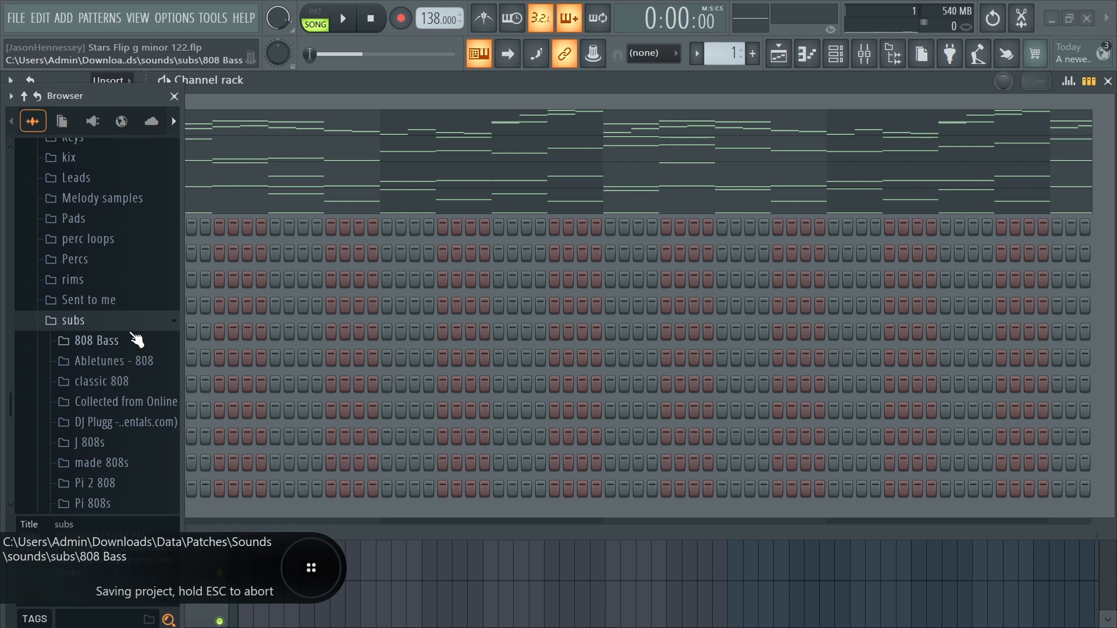
left_click(102, 402)
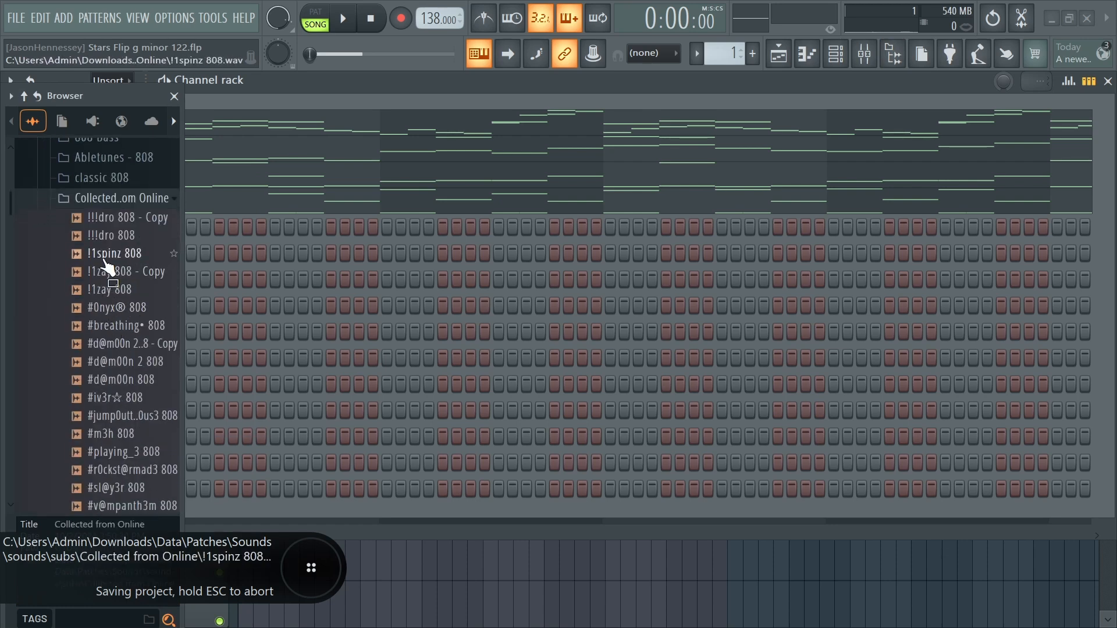
Check the intro 1 and intro 1 b layers by toggling the mute of Tracks 16 and 17, and copy intro 1 to bar 25
left_click(219, 230)
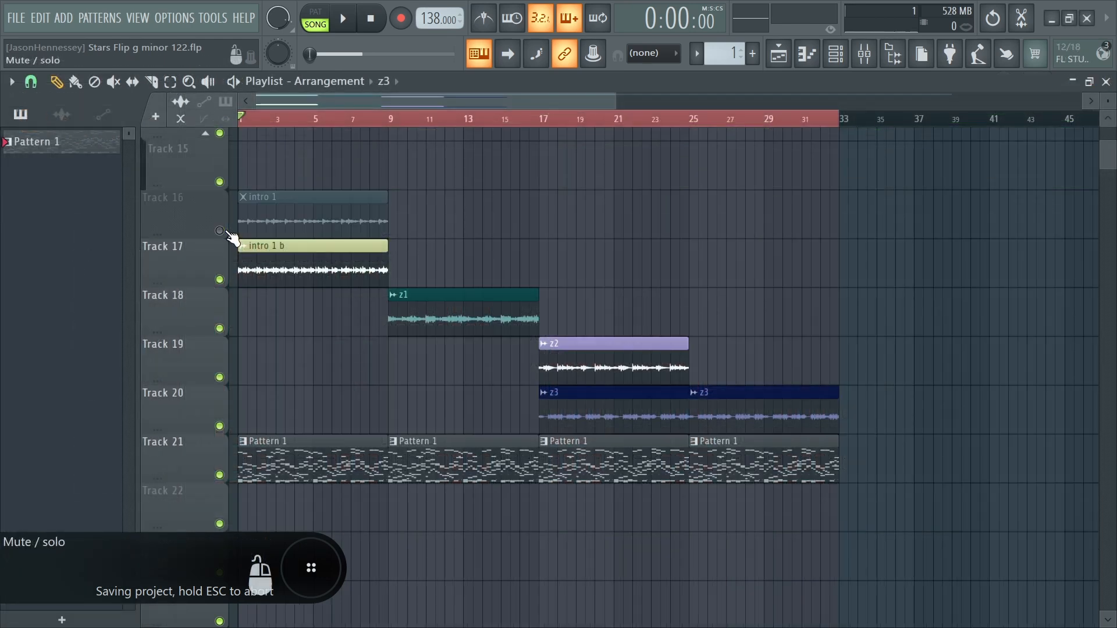
left_click(219, 231)
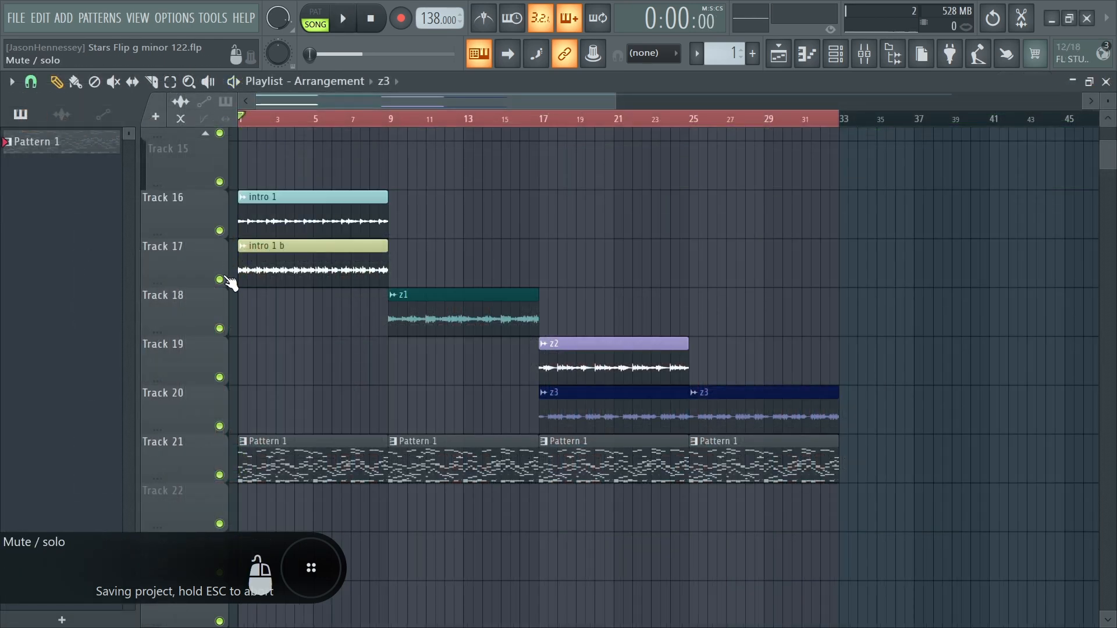
left_click(220, 279)
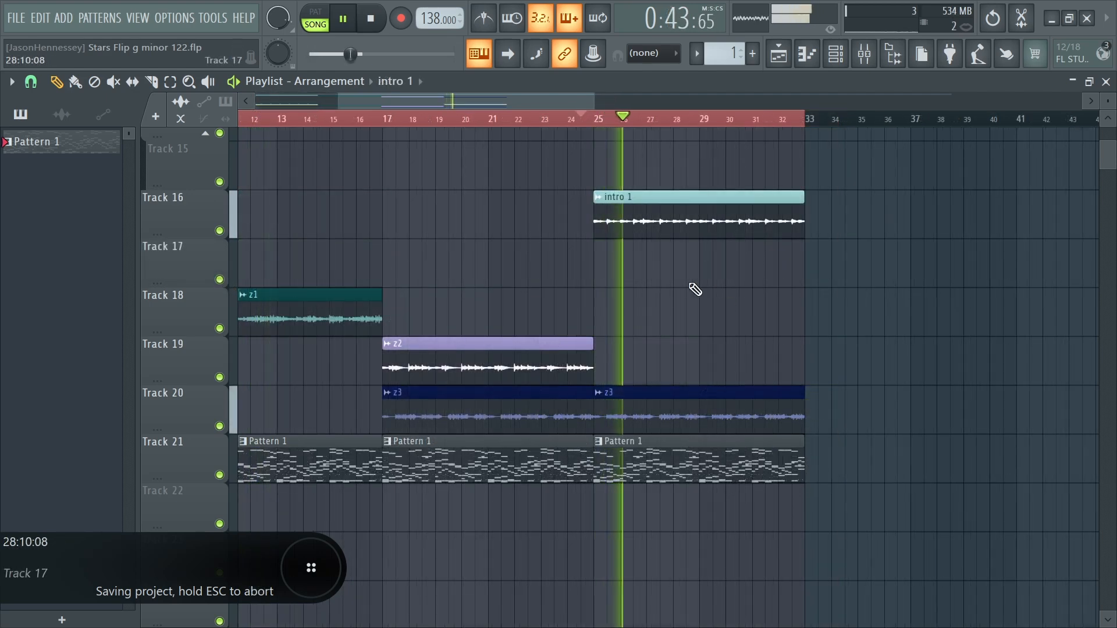
Make the intro 1 clip at bar 25 unique and reverse its sample
scroll(705, 293, "down", 3)
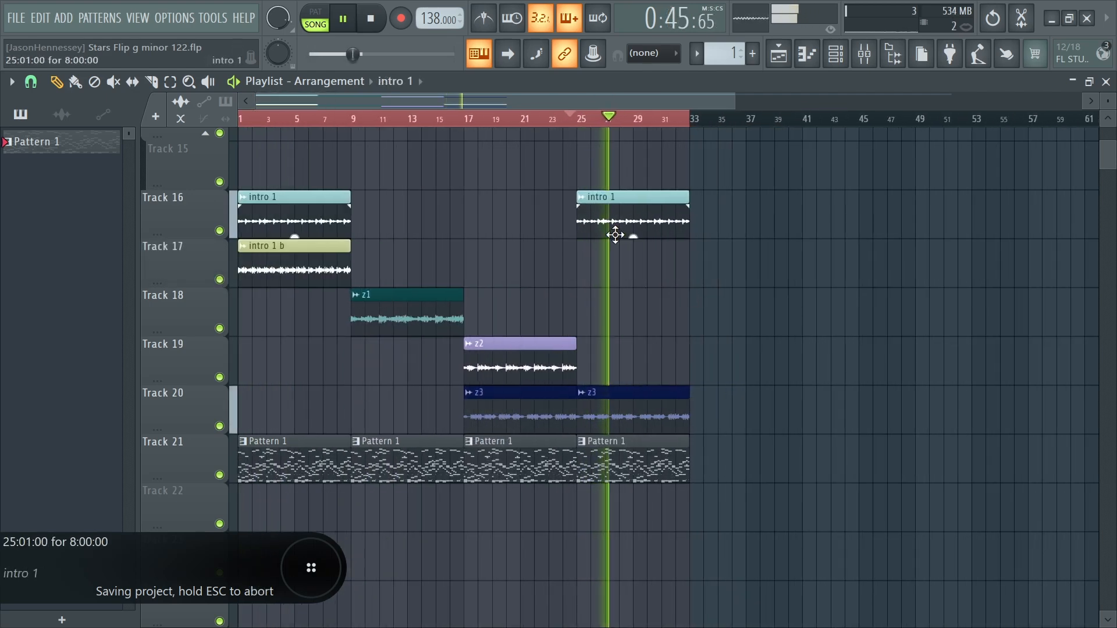
scroll(631, 252, "down", 2)
scroll(599, 267, "up", 2)
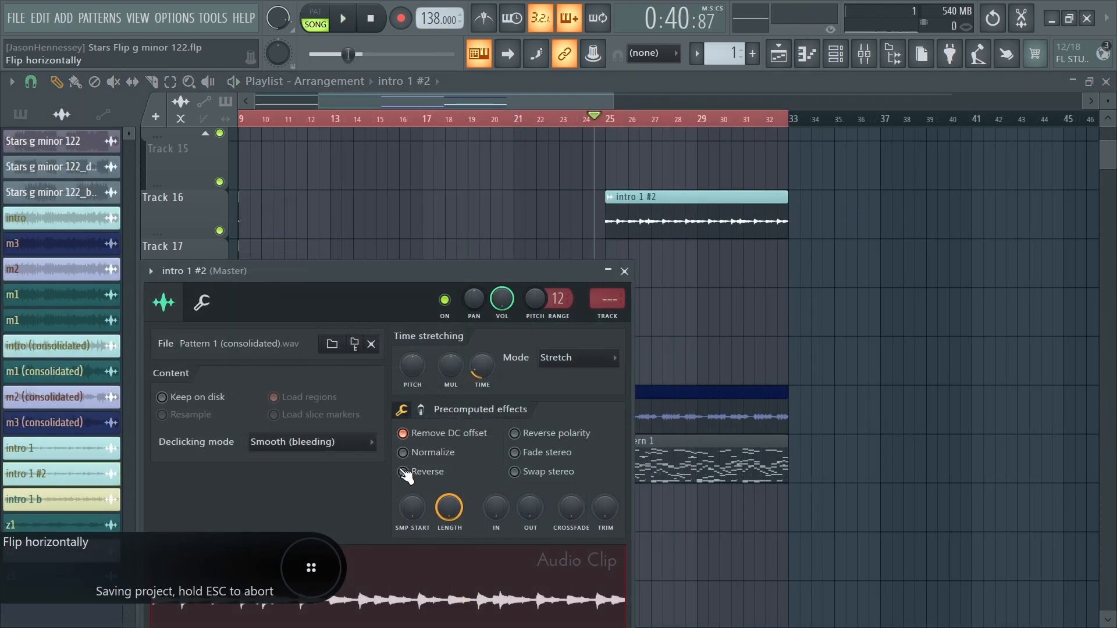
left_click(403, 471)
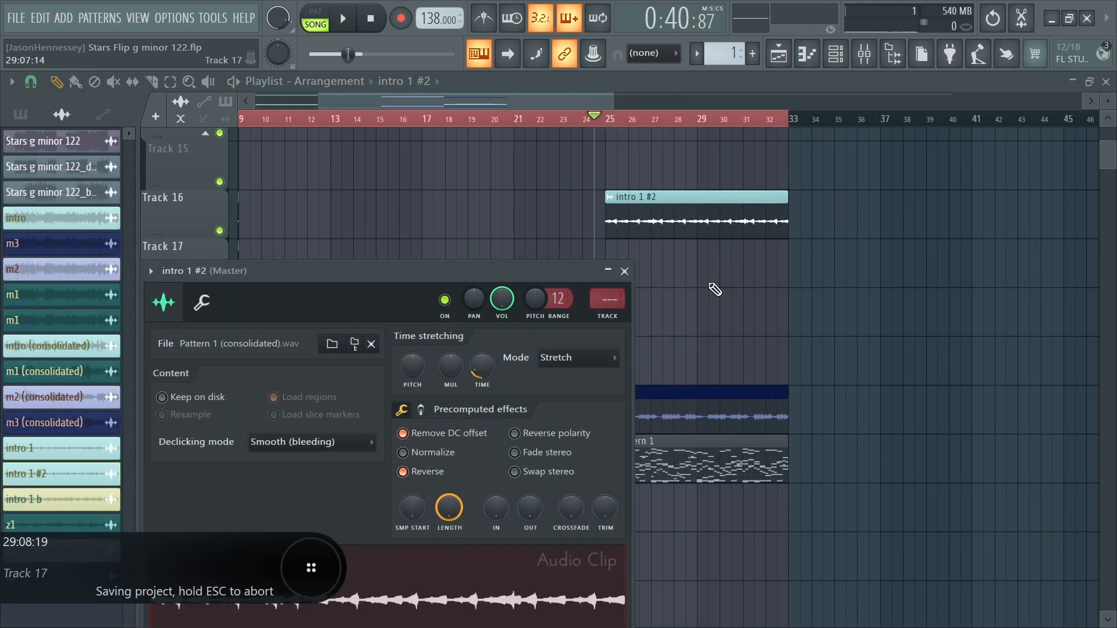
key("Escape")
Stretch the reversed intro clip to 16 bars, slice it at bar 33 and delete the second half
left_click_drag(827, 193, 892, 197)
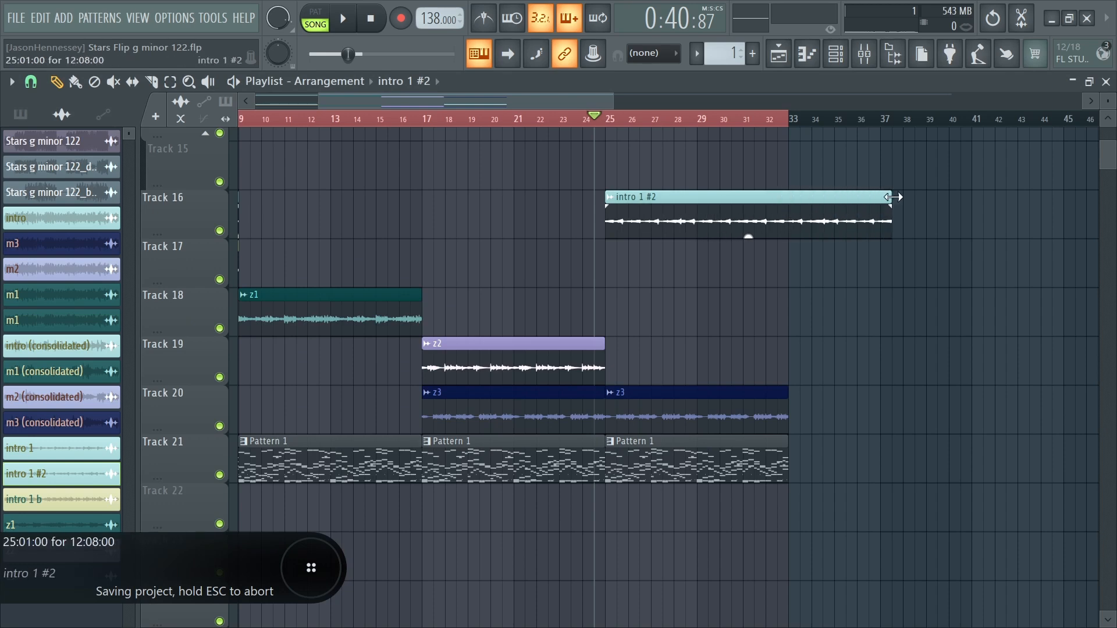
key("space")
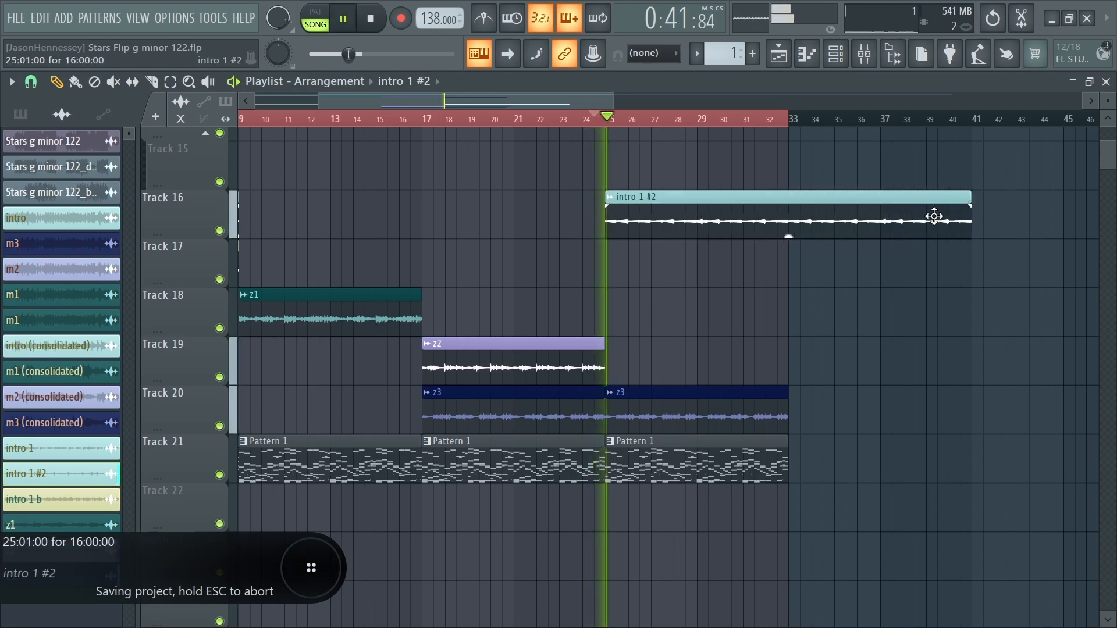
left_click(151, 82)
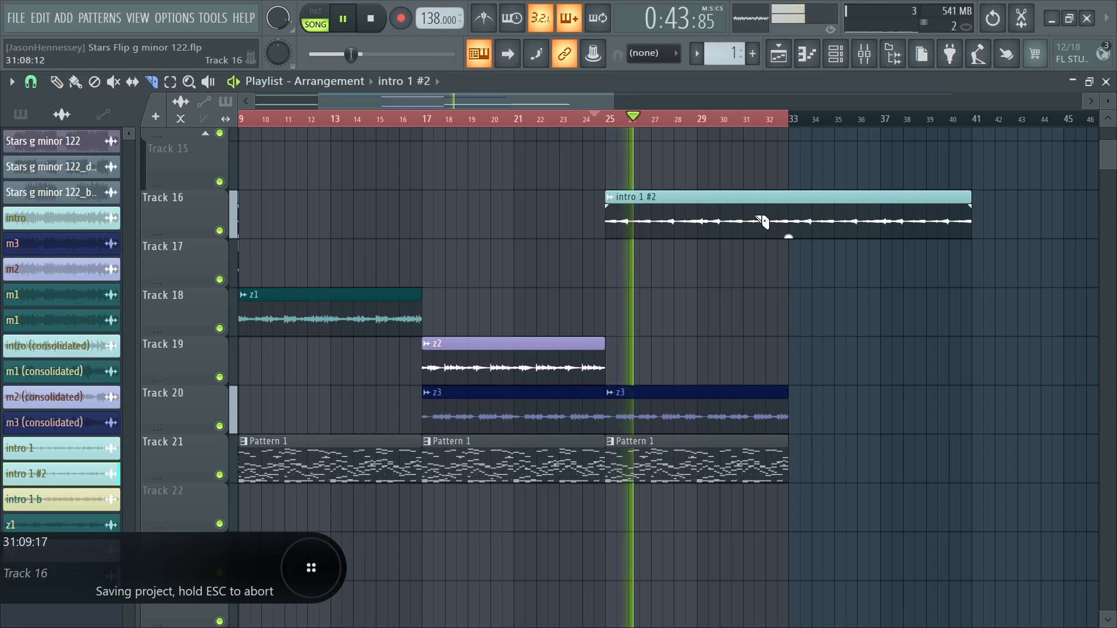
left_click_drag(761, 228, 793, 229)
left_click(53, 83)
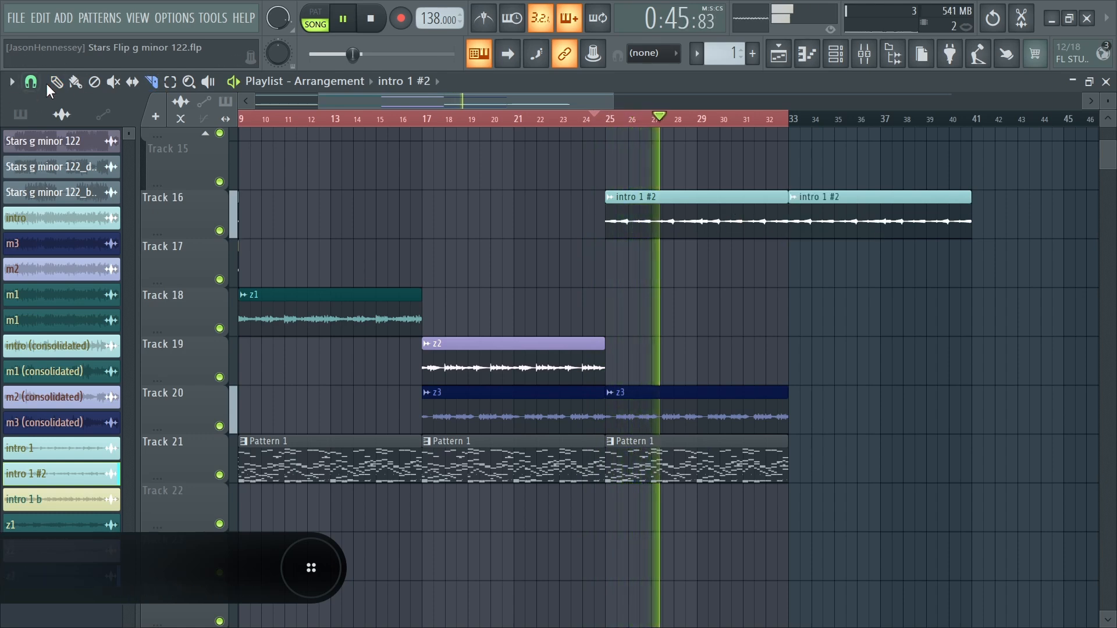
right_click(839, 193)
scroll(618, 221, "down", 2)
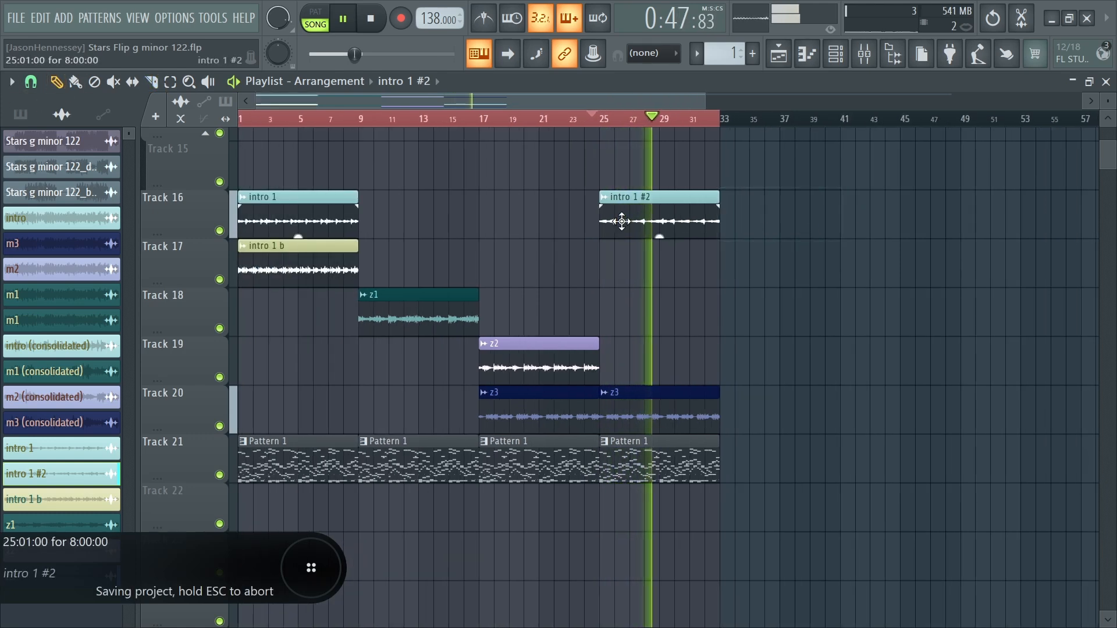
Move the reversed intro clip up to Track 15 and give it a purple color
left_click_drag(656, 219, 657, 167)
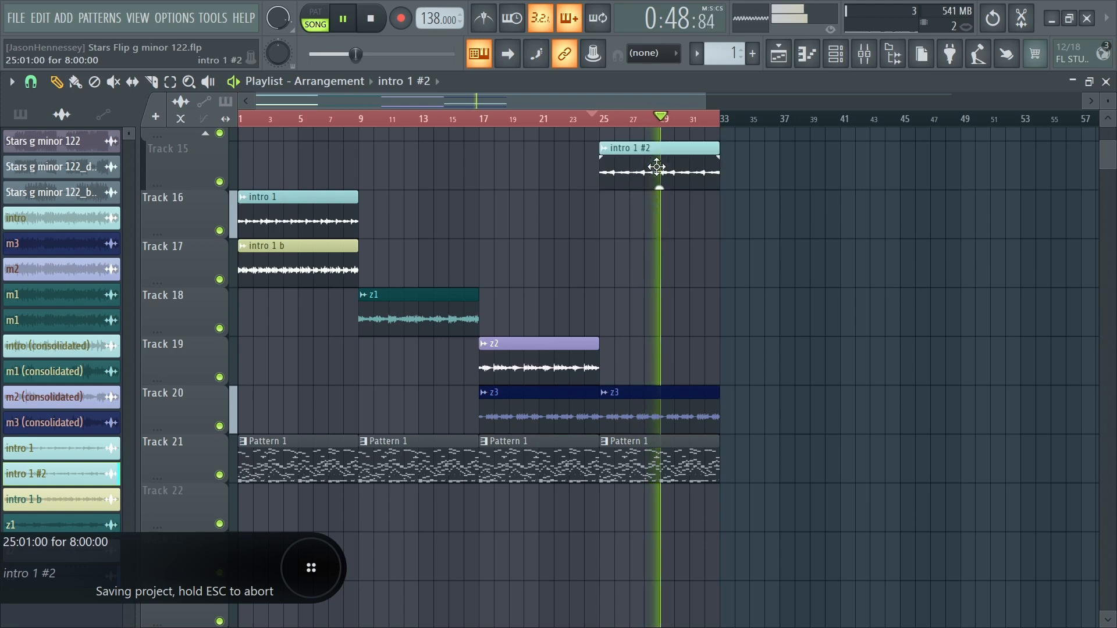
left_click(604, 148)
left_click(633, 220)
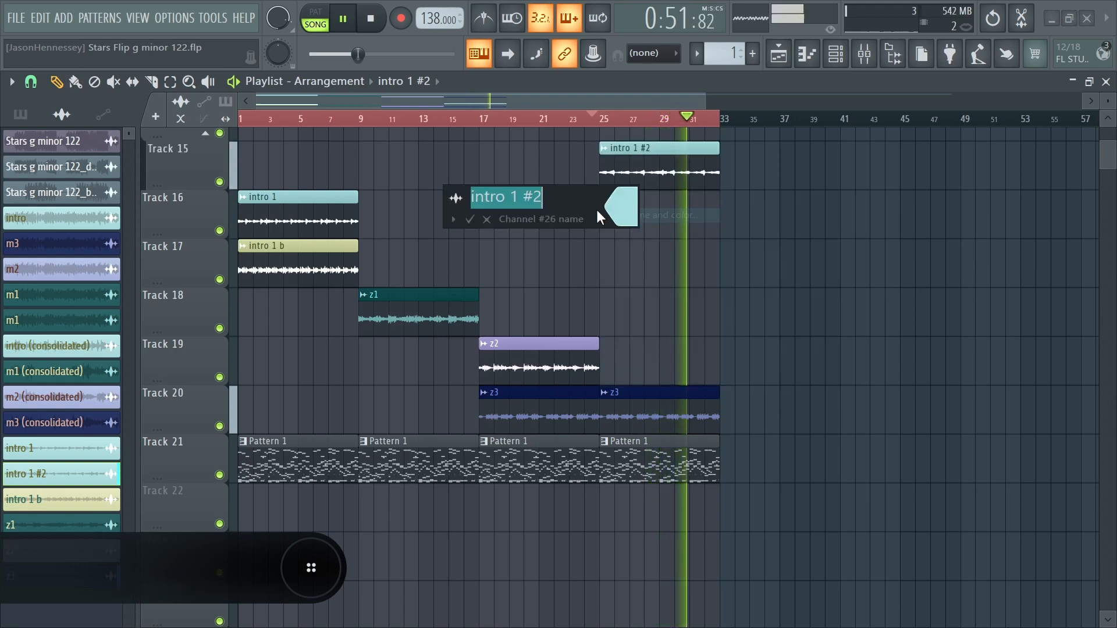
left_click(576, 199)
left_click(627, 209)
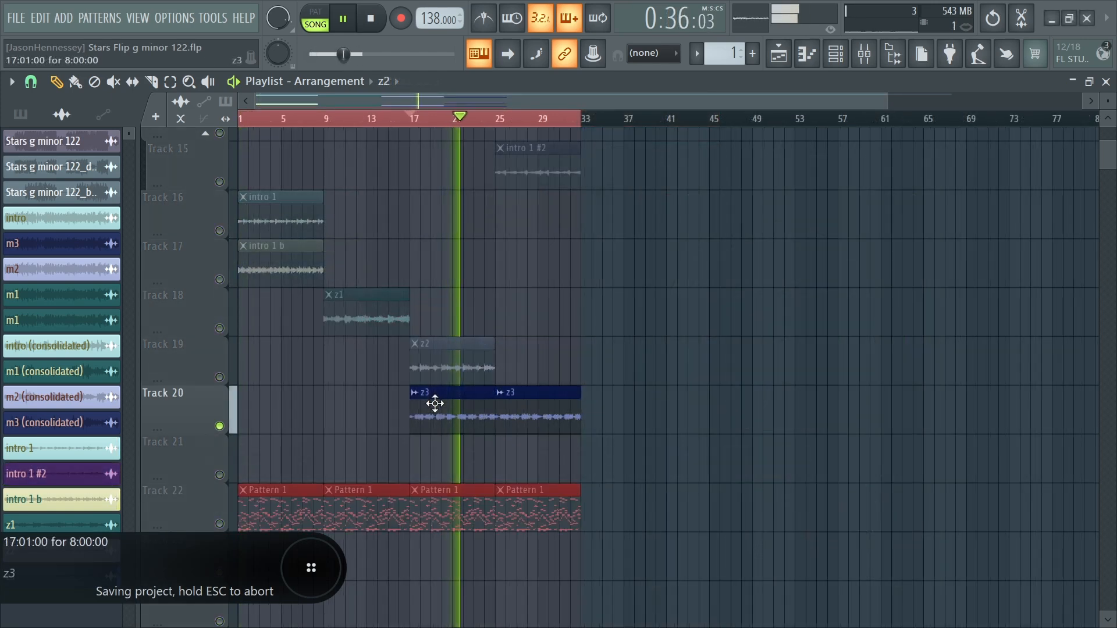
Create a volume automation clip for z3 at bar 17 and place it on Track 21
scroll(436, 403, "down", 2)
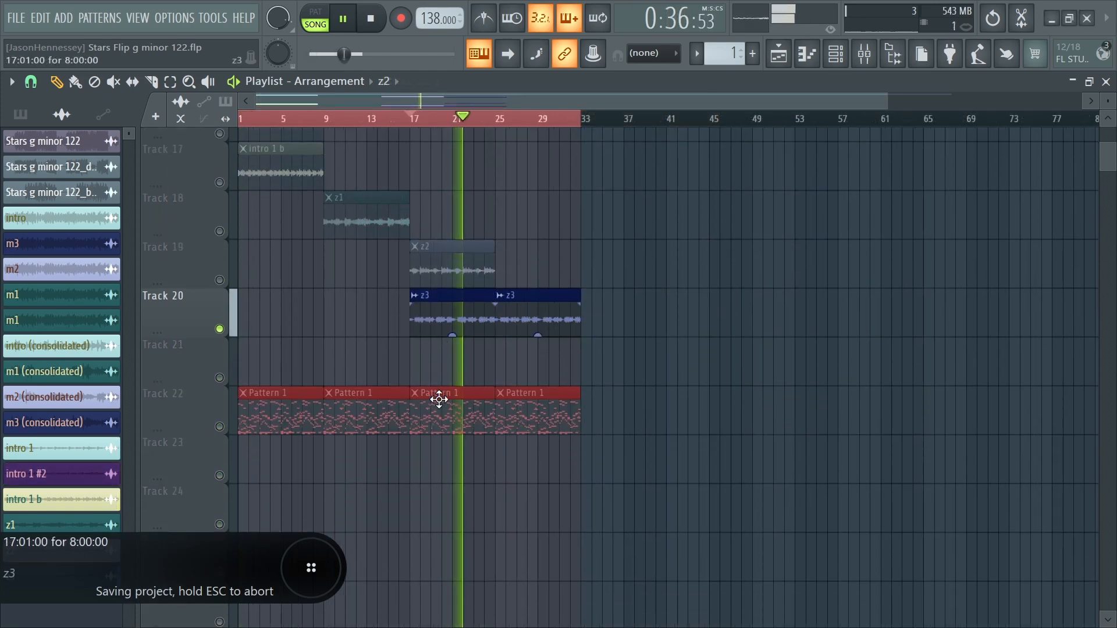
scroll(386, 312, "up", 2)
key("space")
left_click(381, 300)
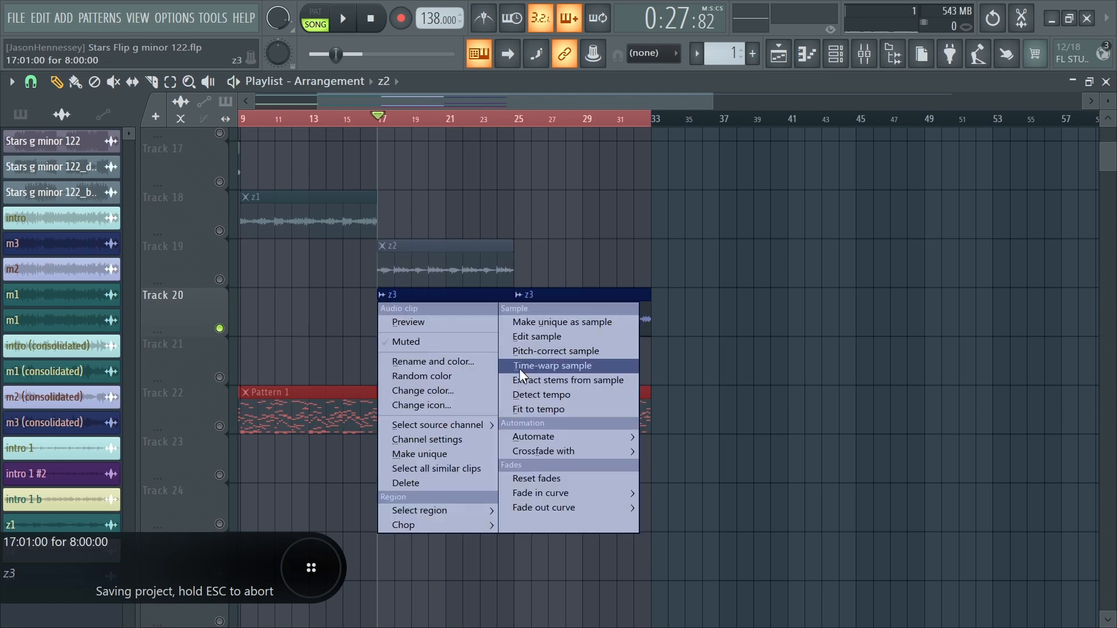
mouse_move(528, 438)
left_click(667, 451)
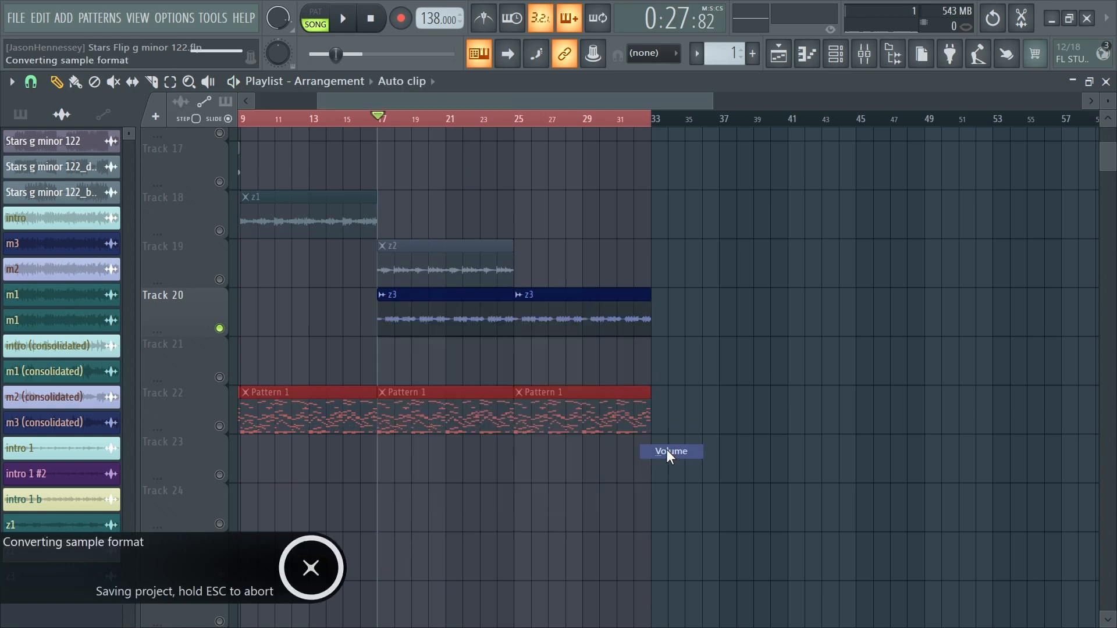
left_click_drag(459, 300, 449, 353)
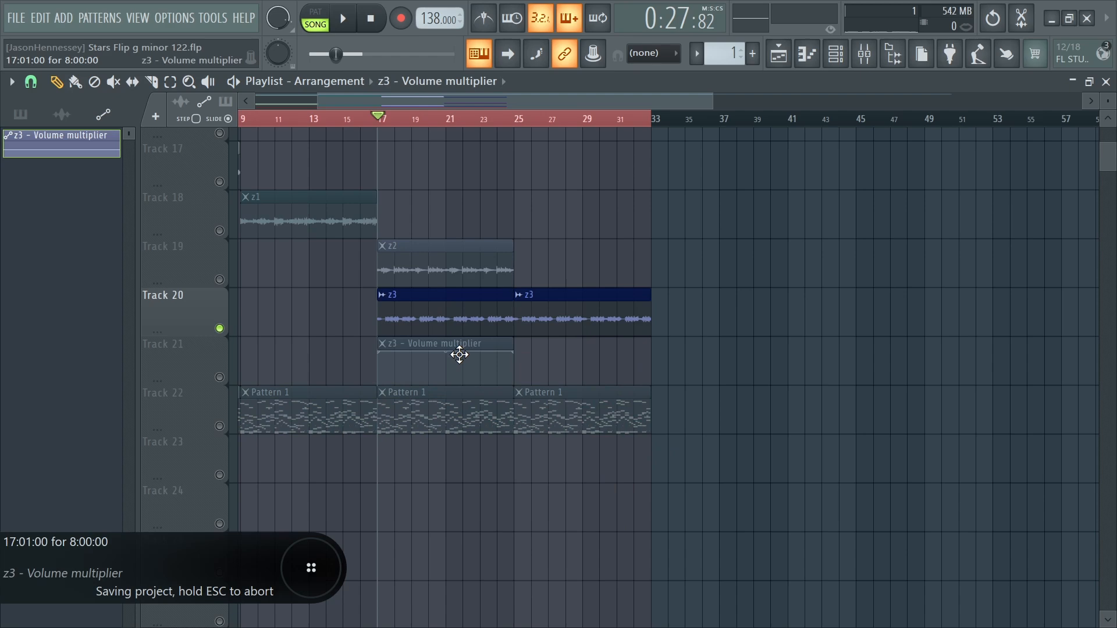
Shape the z3 volume automation into a two-bar dip repeated from bar 17 to 25, and play it together with z2
scroll(346, 378, "up", 4)
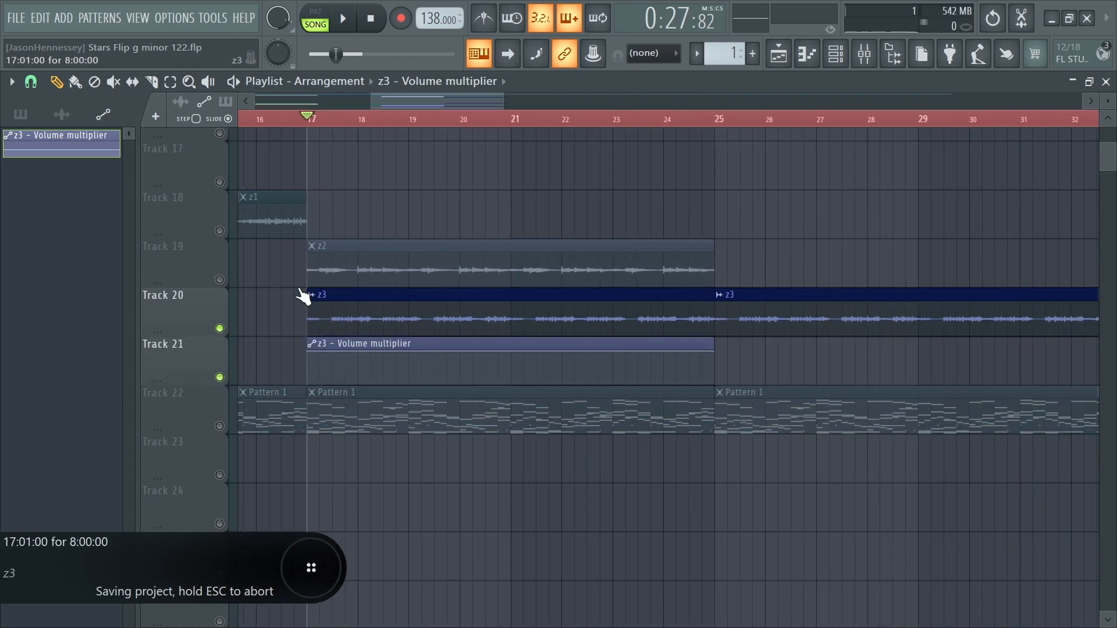
key("space")
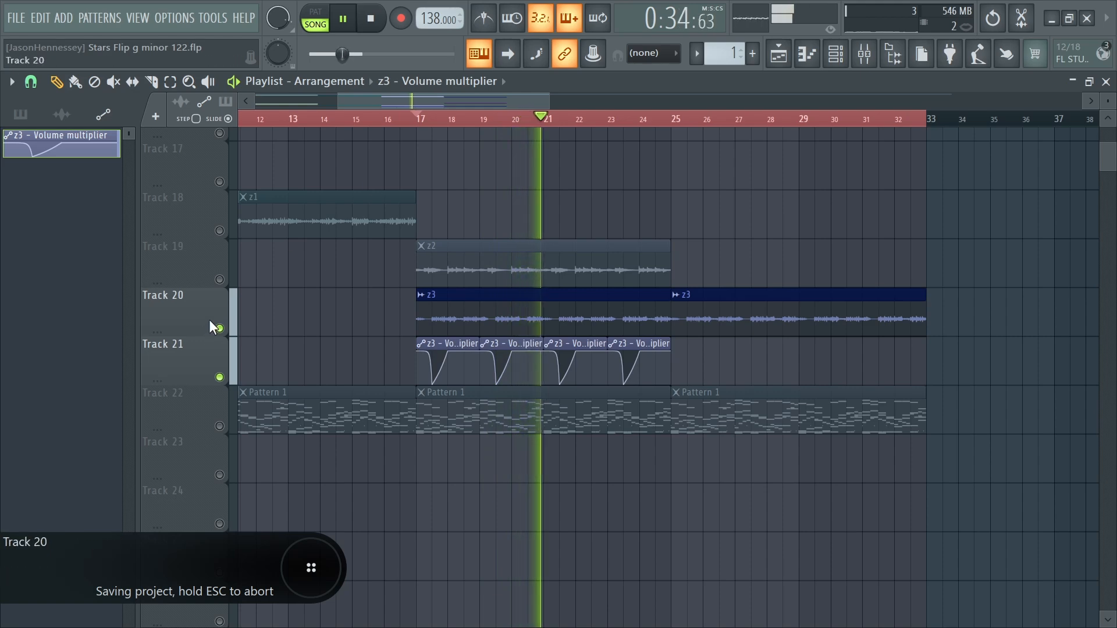
key("space")
key("space")
left_click(219, 279)
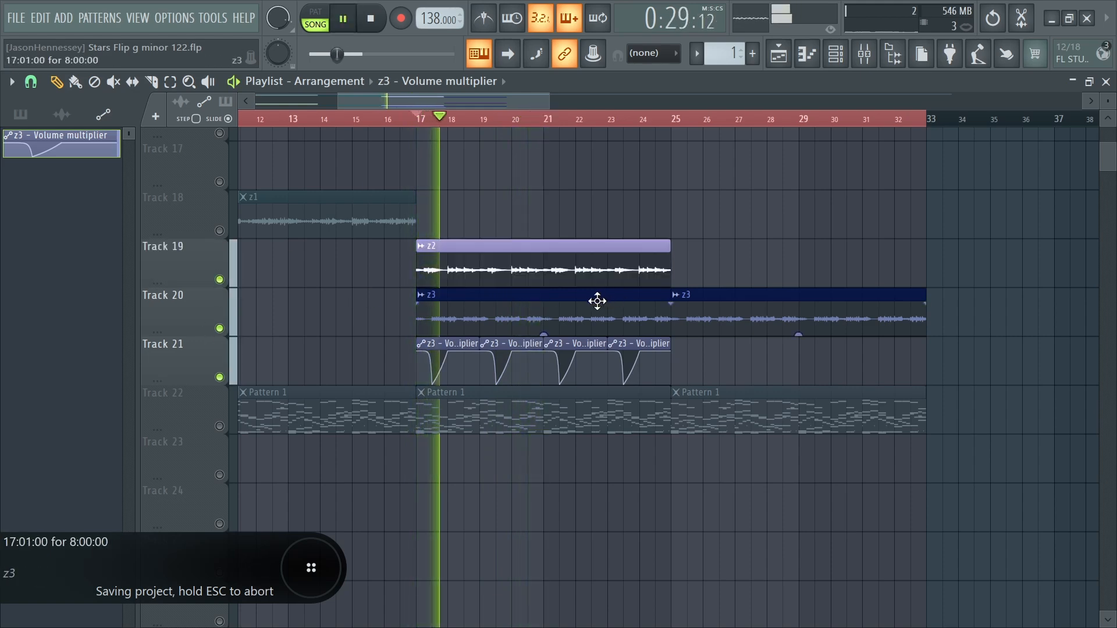
scroll(406, 390, "up", 1)
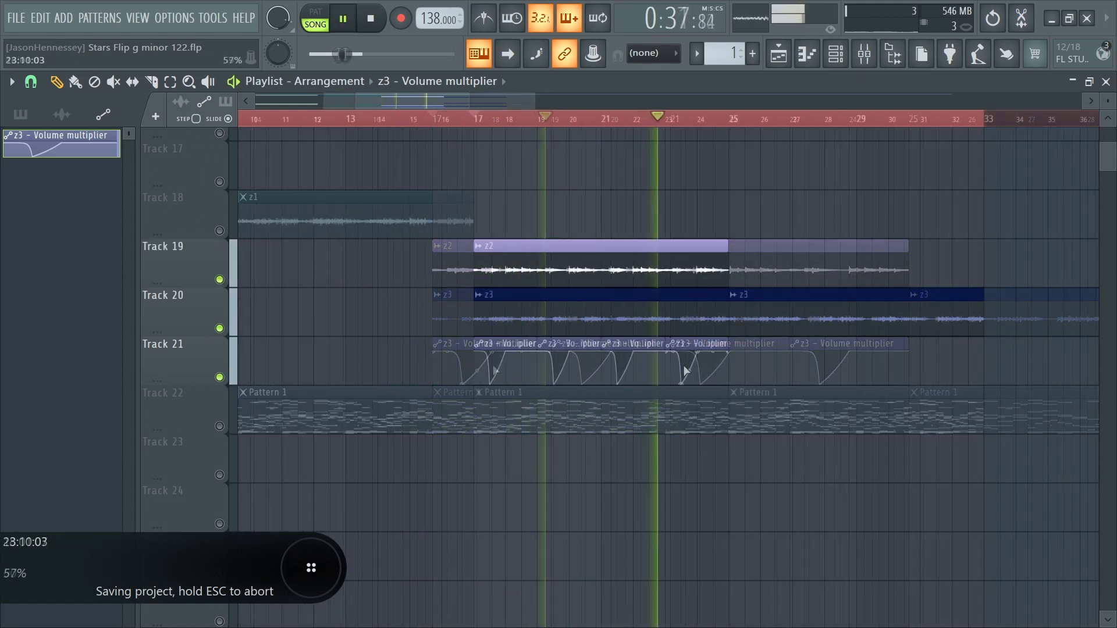
scroll(673, 366, "up", 2)
key("space")
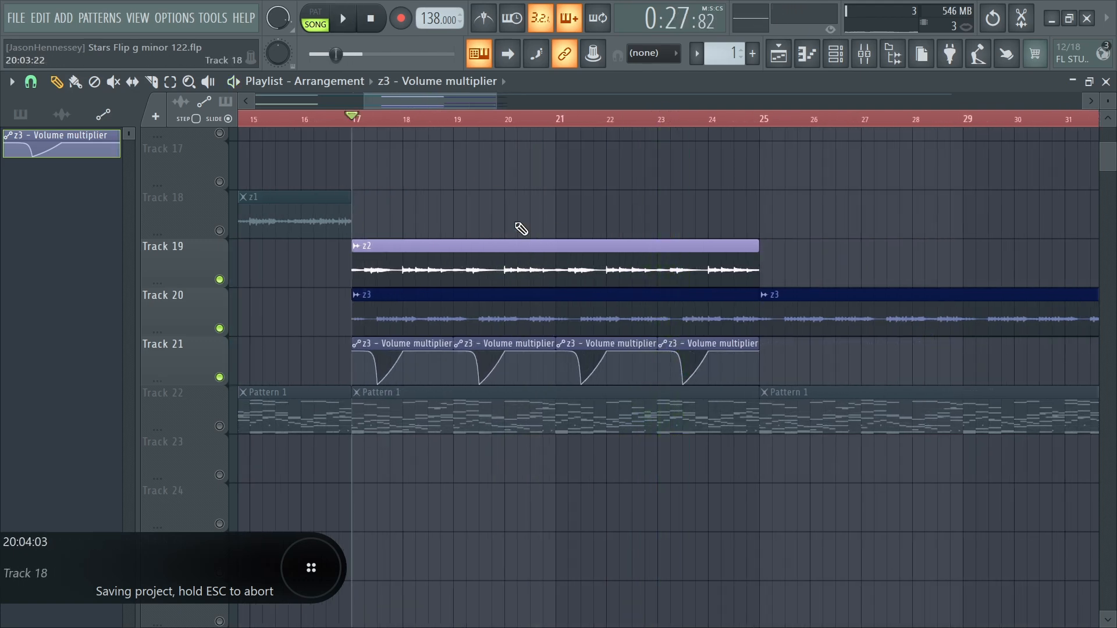
Shift the z3 clips, their volume automation and the Pattern 1 clips down one track to free Track 20
scroll(436, 303, "down", 3)
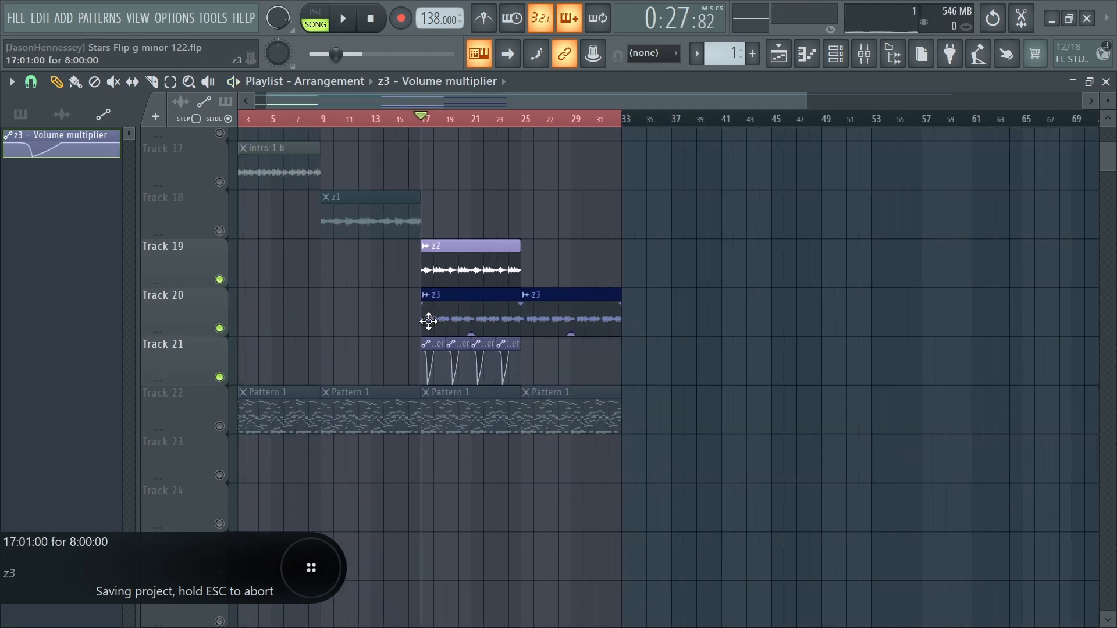
left_click_drag(633, 320, 106, 441)
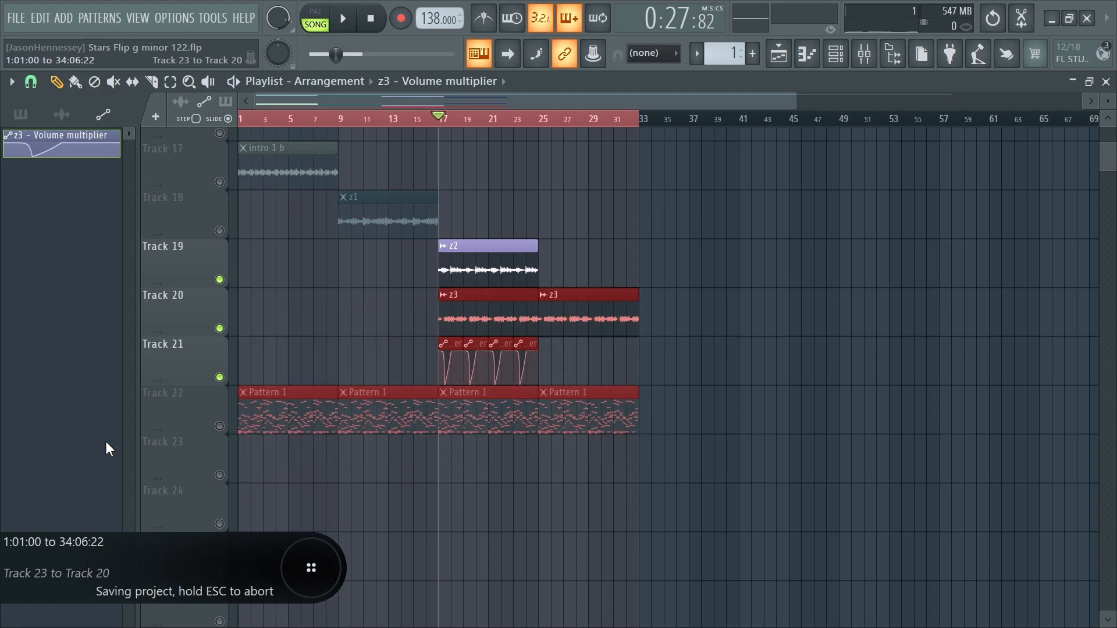
key("shift+Down")
scroll(373, 397, "up", 1)
scroll(373, 396, "up", 2)
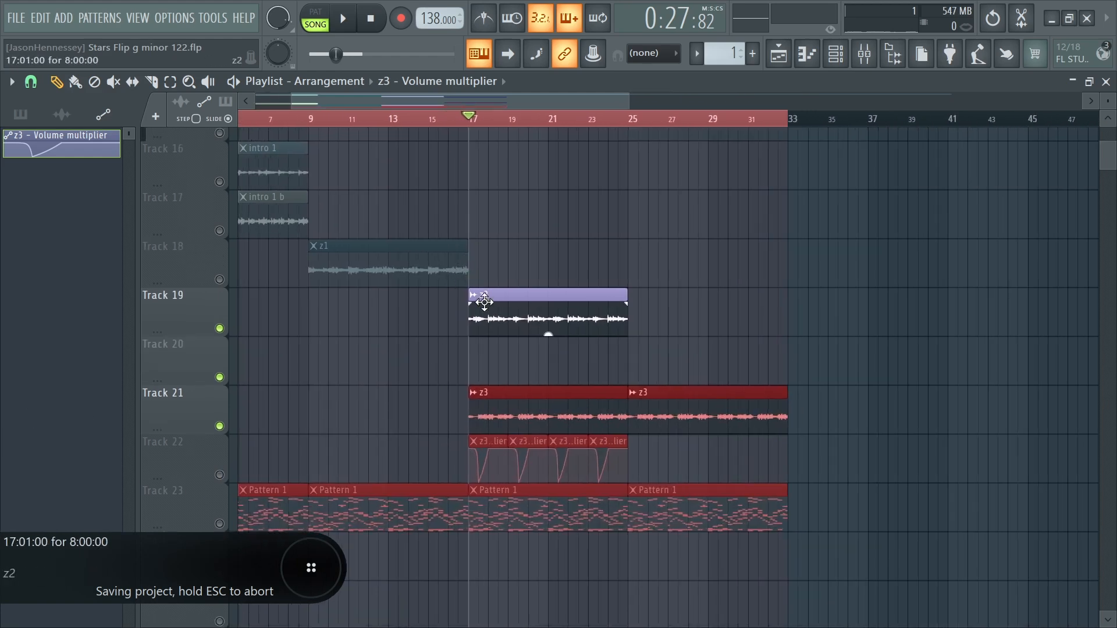
Create a volume automation clip for z2 at bar 17 and move it to Track 20
left_click(481, 298)
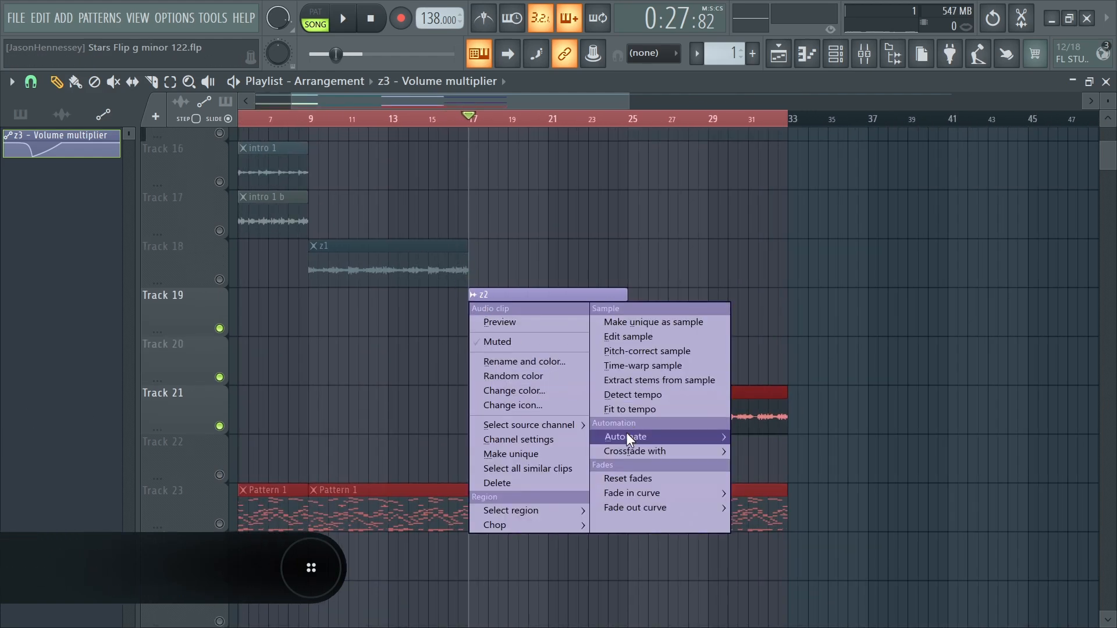
mouse_move(627, 437)
left_click(756, 452)
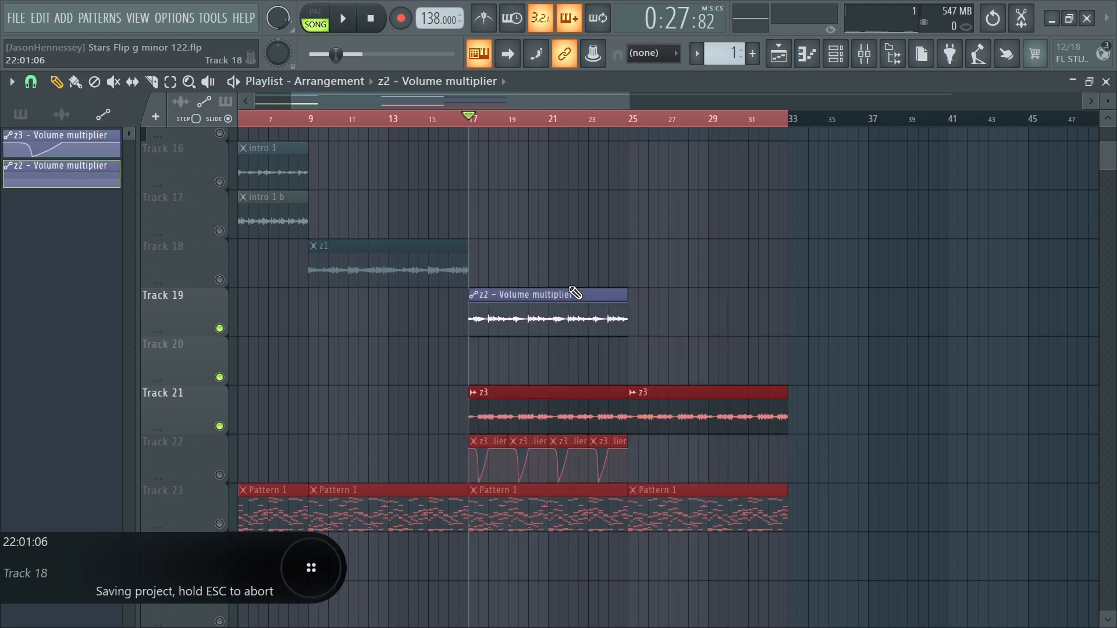
left_click_drag(575, 293, 566, 368)
Open the z3 volume automation in its editor and copy its state
scroll(567, 376, "up", 2)
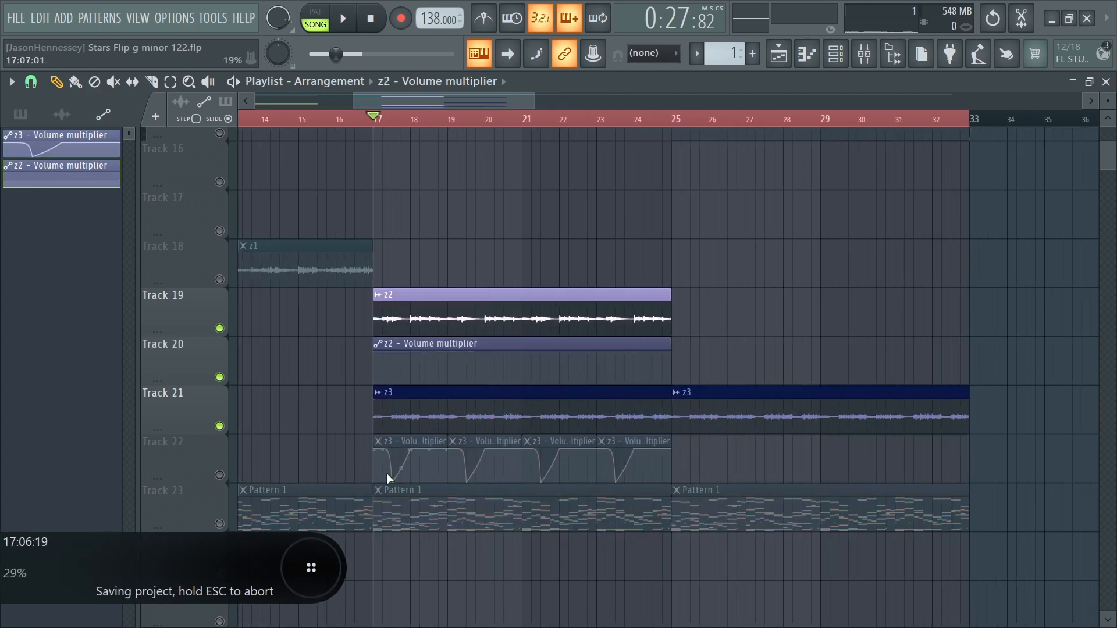
left_click(457, 442)
left_click(404, 444)
double_click(404, 444)
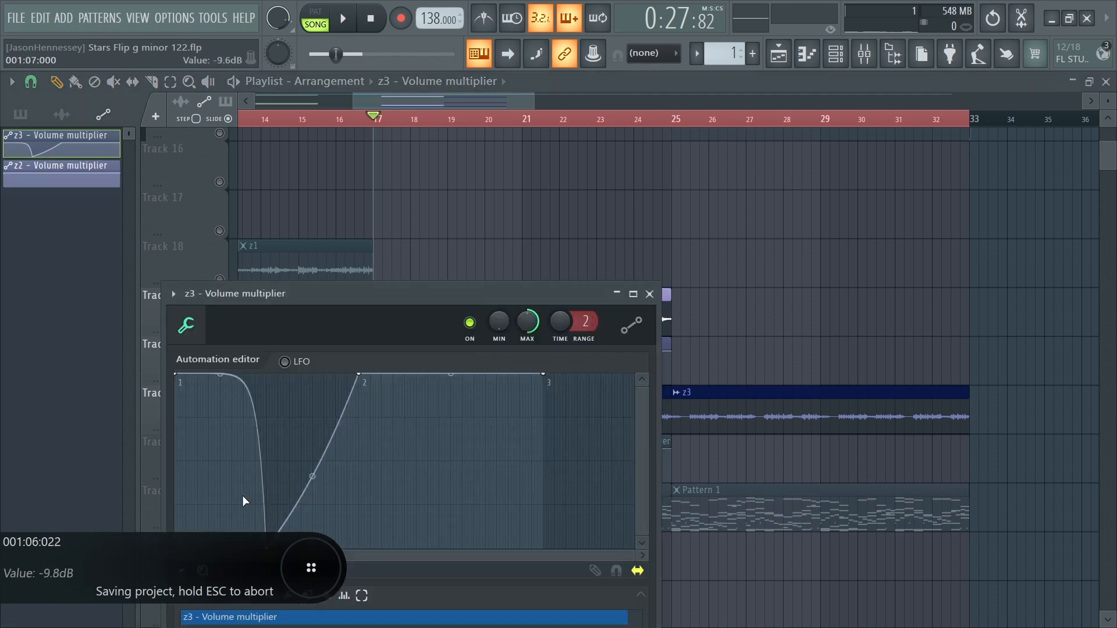
left_click(175, 557)
key("ctrl+s")
left_click(508, 210)
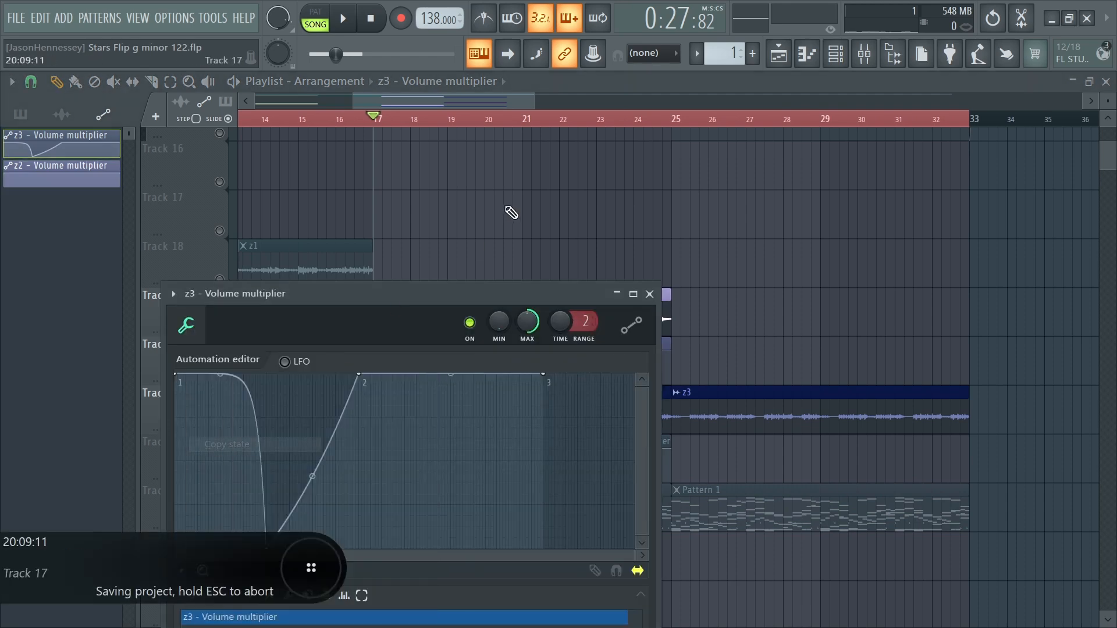
Paste the copied state into the z2 volume automation and flip the curve vertically
left_click(500, 344)
double_click(493, 345)
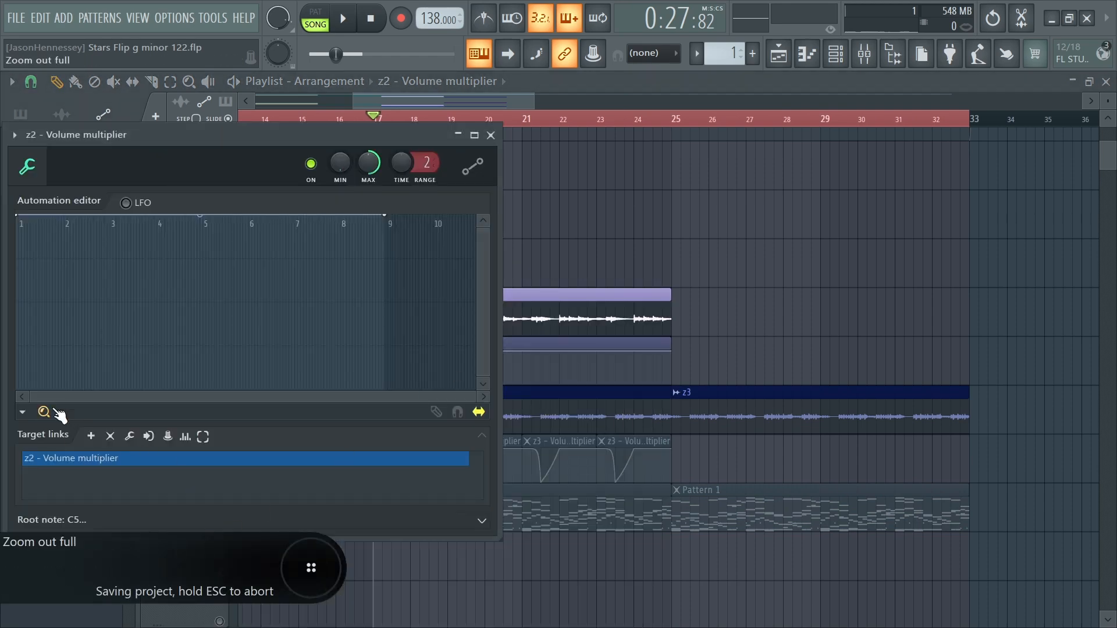
left_click(23, 412)
left_click(68, 453)
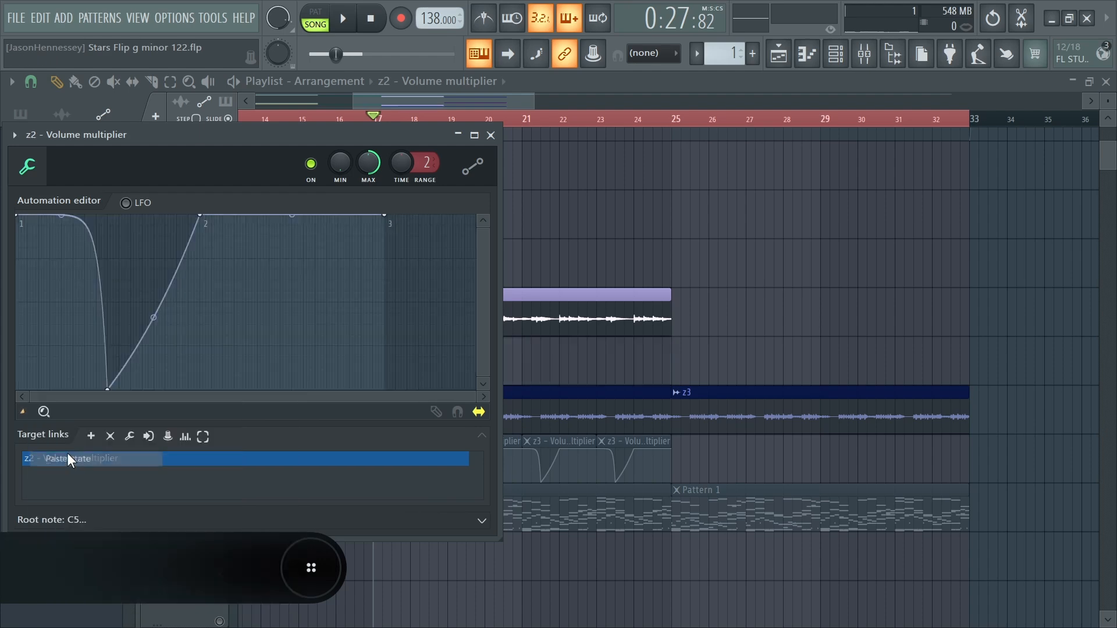
left_click(25, 412)
left_click(186, 400)
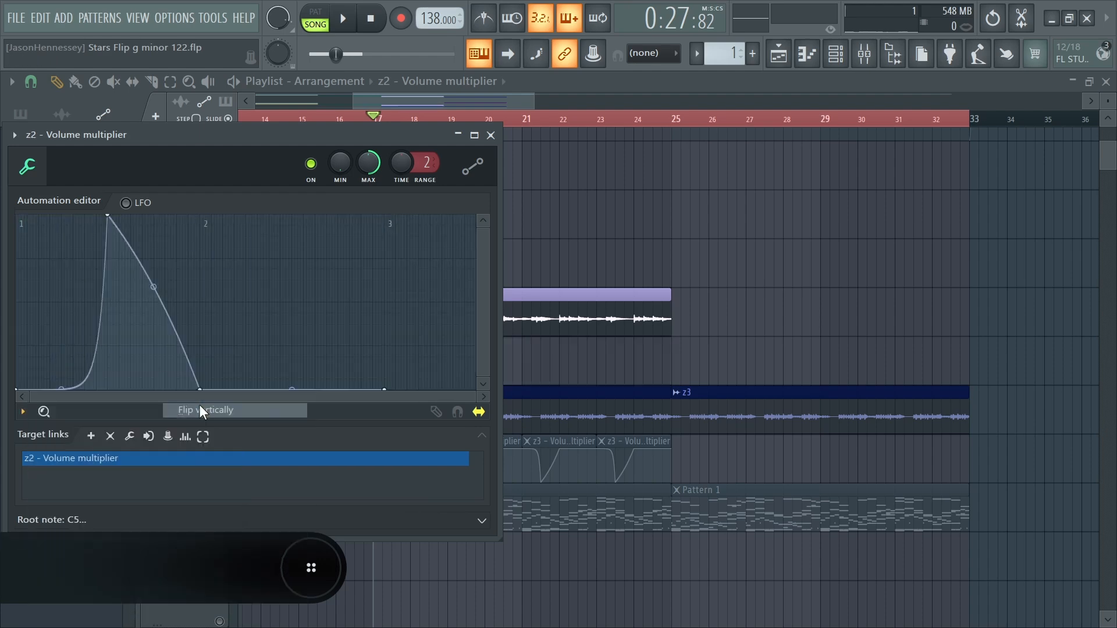
key("Escape")
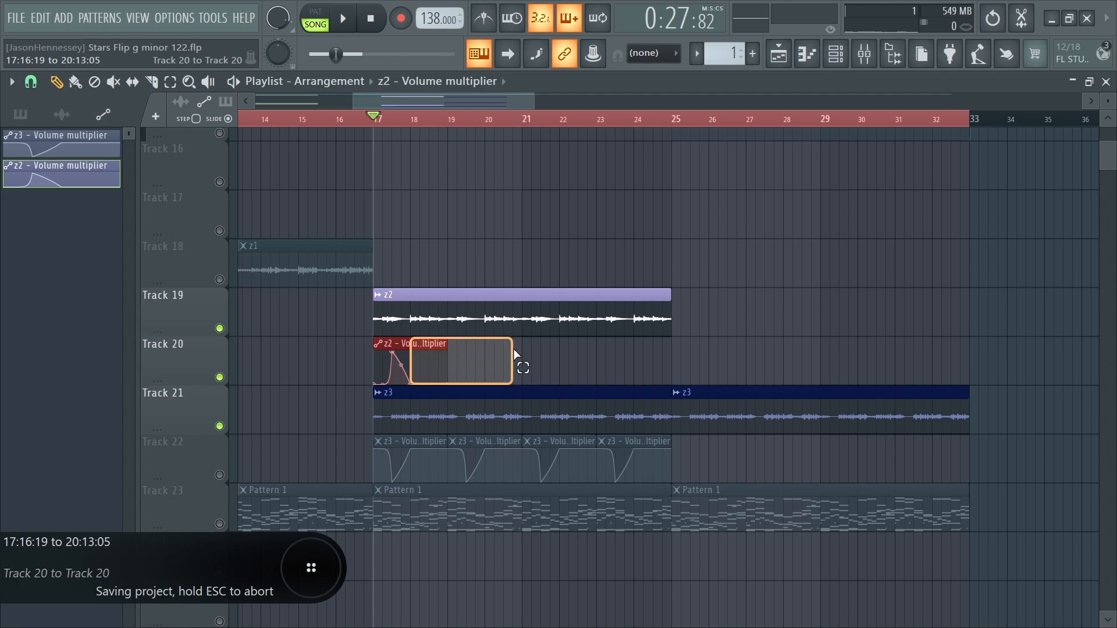
Repeat the z2 volume automation along Track 20, unmute Track 22, and reshape the z2 curve into two peaks per clip
left_click_drag(515, 354, 639, 357)
scroll(381, 377, "up", 4, "ctrl")
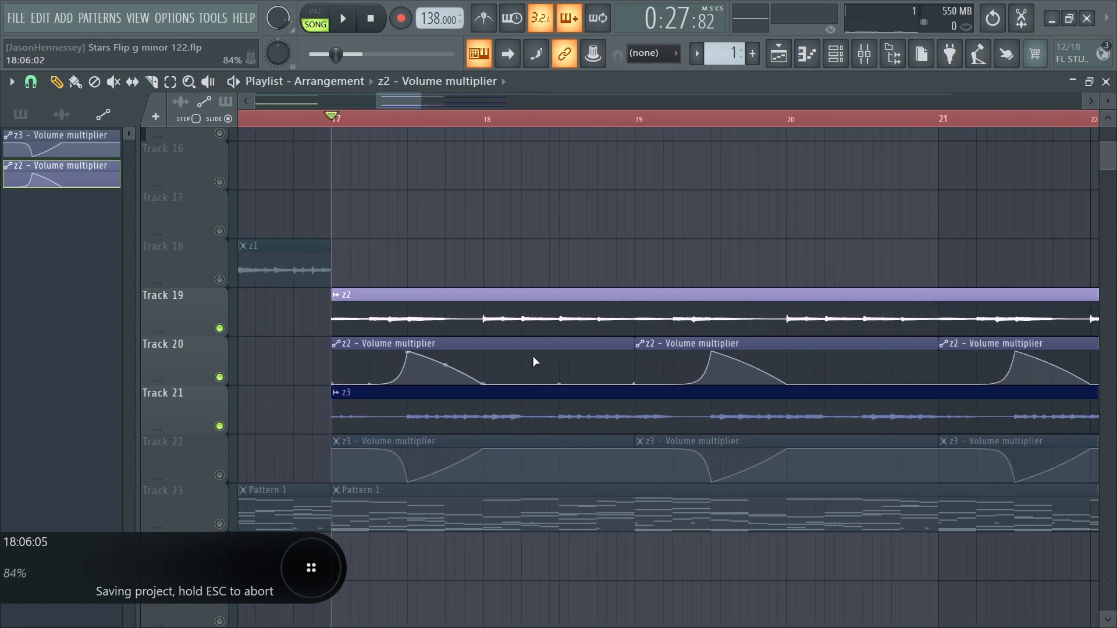
left_click(220, 475)
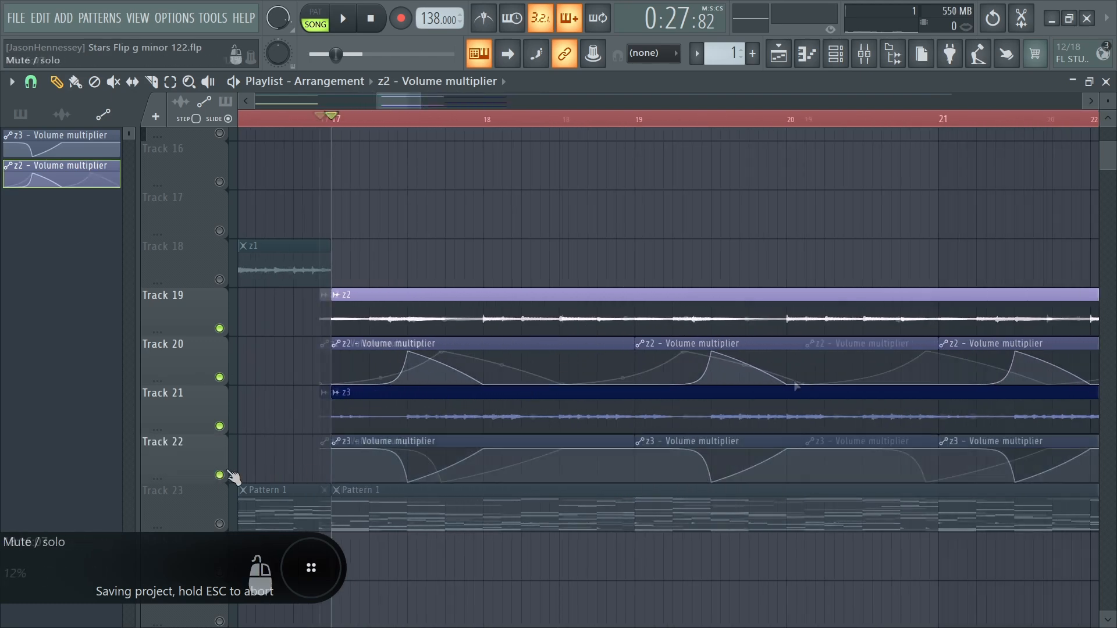
scroll(350, 454, "up", 1, "ctrl")
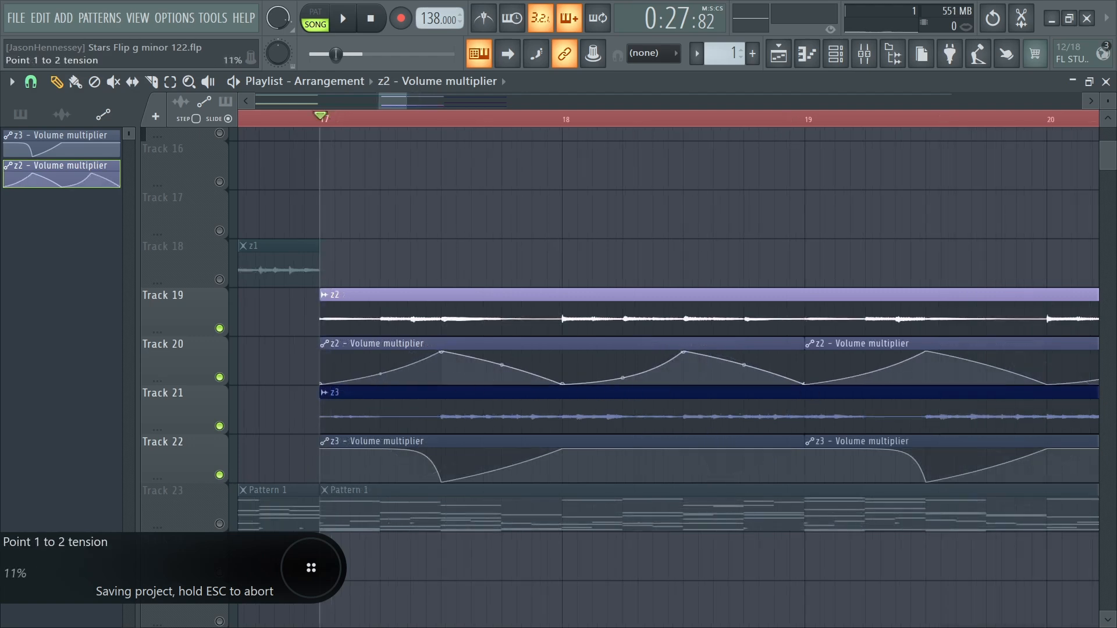
Play the alternating z2 and z3 section from bar 17 and consolidate each clip with its volume automation
scroll(479, 417, "down", 4, "ctrl")
key("space")
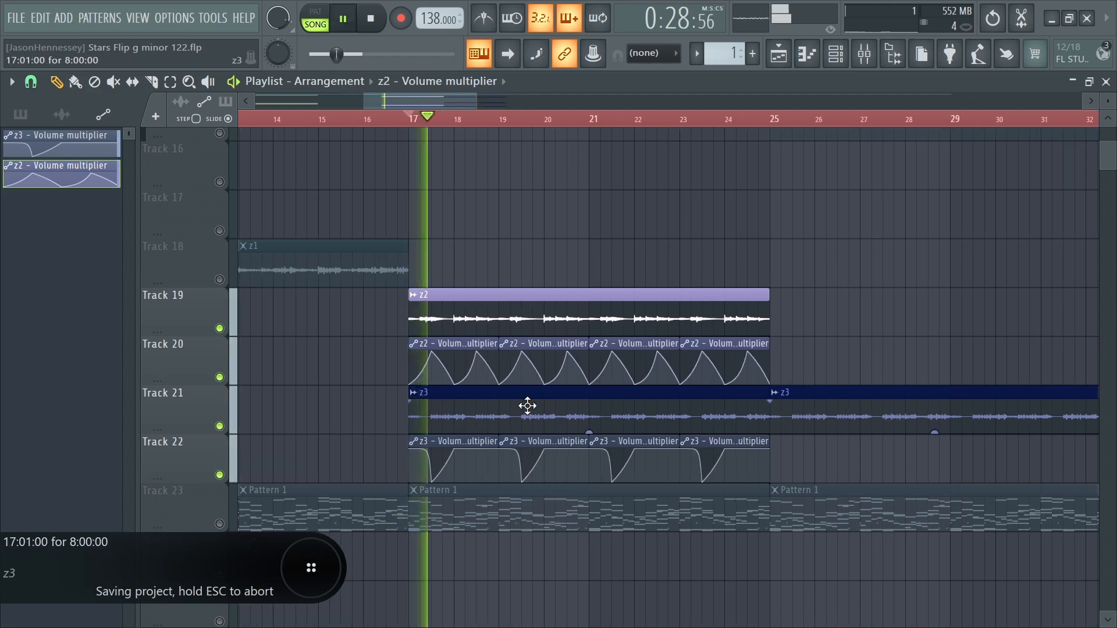
scroll(558, 407, "up", 2, "ctrl")
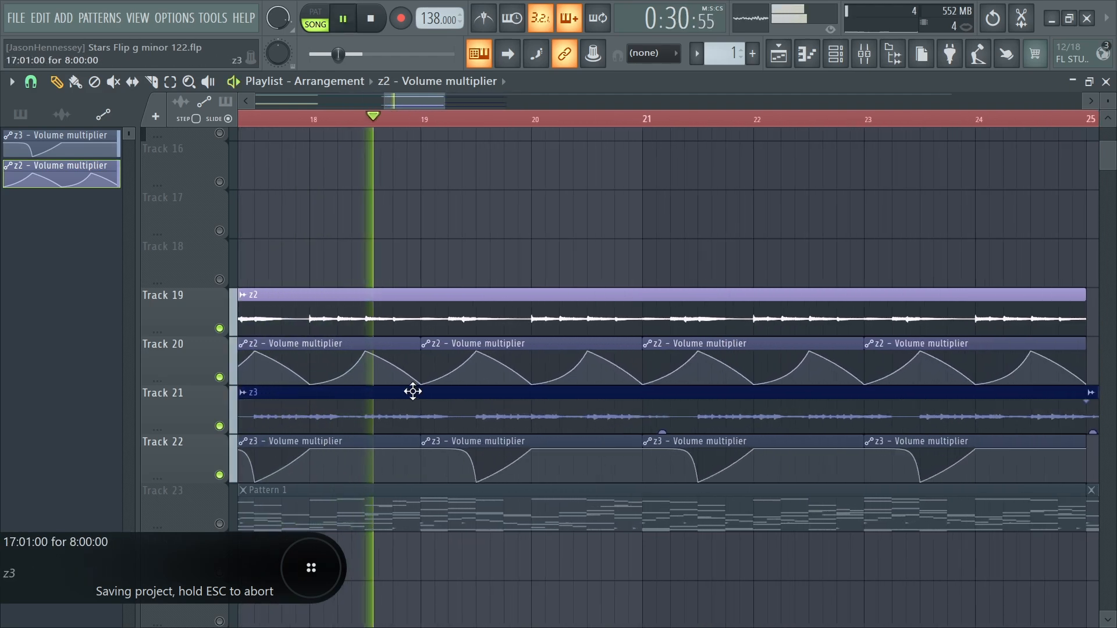
left_click_drag(340, 374, 339, 381)
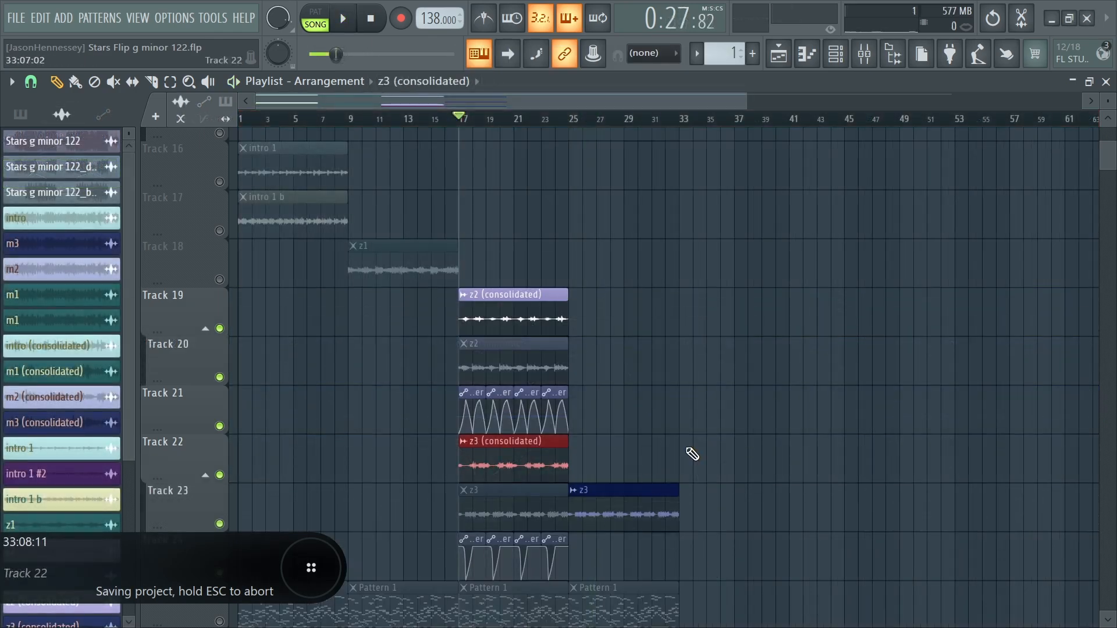
Delete the original z2 and z3 clips with their automation, and copy z3 (consolidated) to bar 25
right_click(493, 518)
right_click(597, 512)
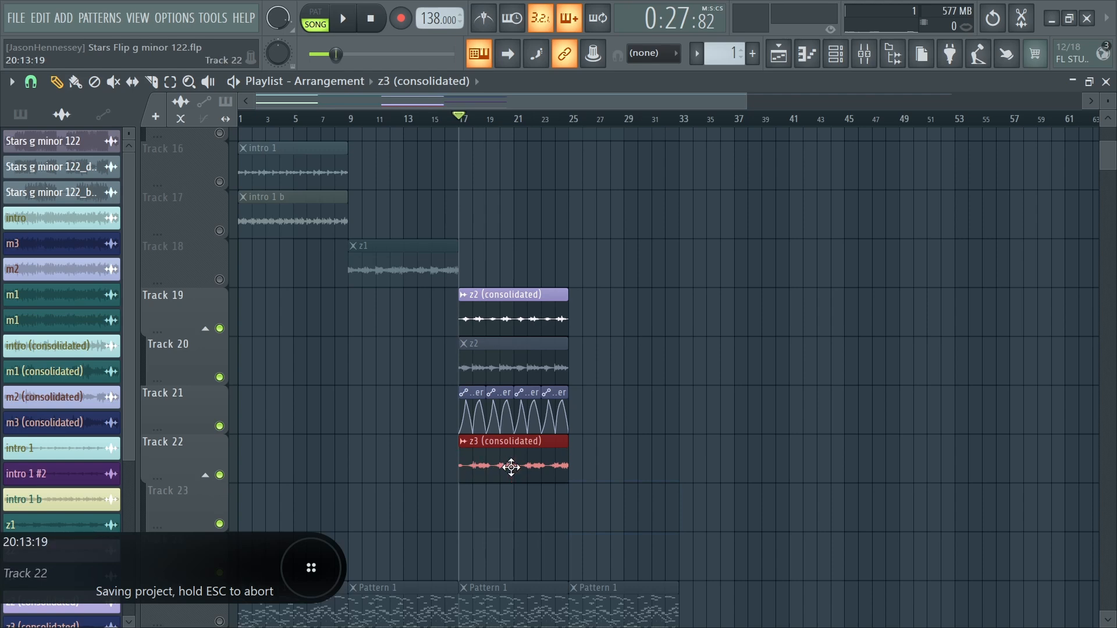
left_click_drag(511, 467, 633, 456)
right_click(492, 410)
right_click(499, 357)
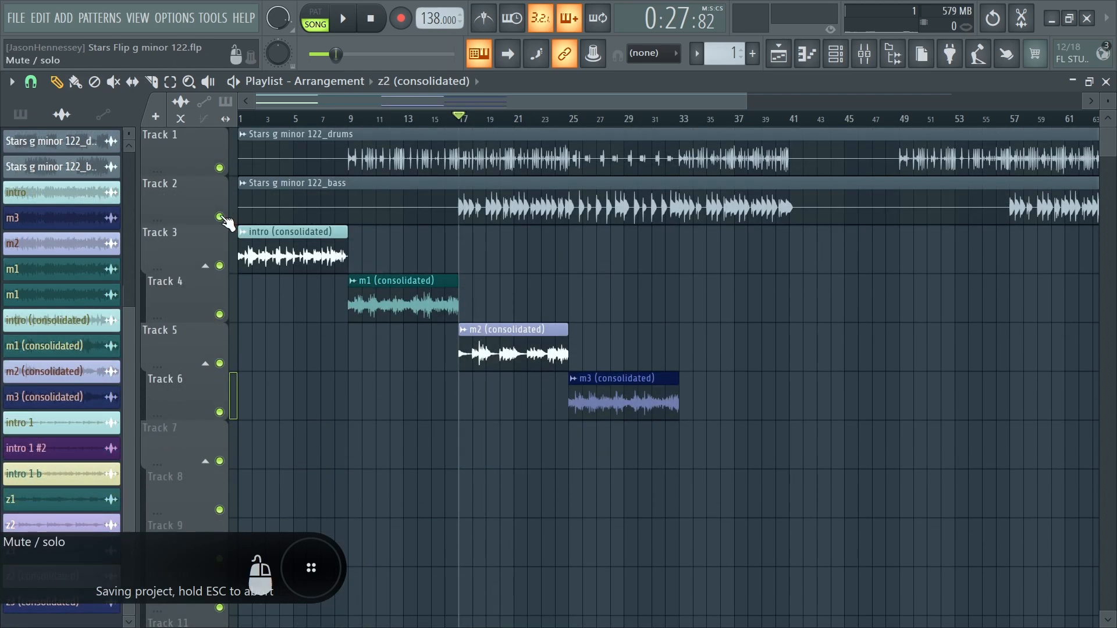
Mute Tracks 1 and 2, and move the Pattern 1 clips up to Track 23
left_click_drag(219, 216, 235, 175)
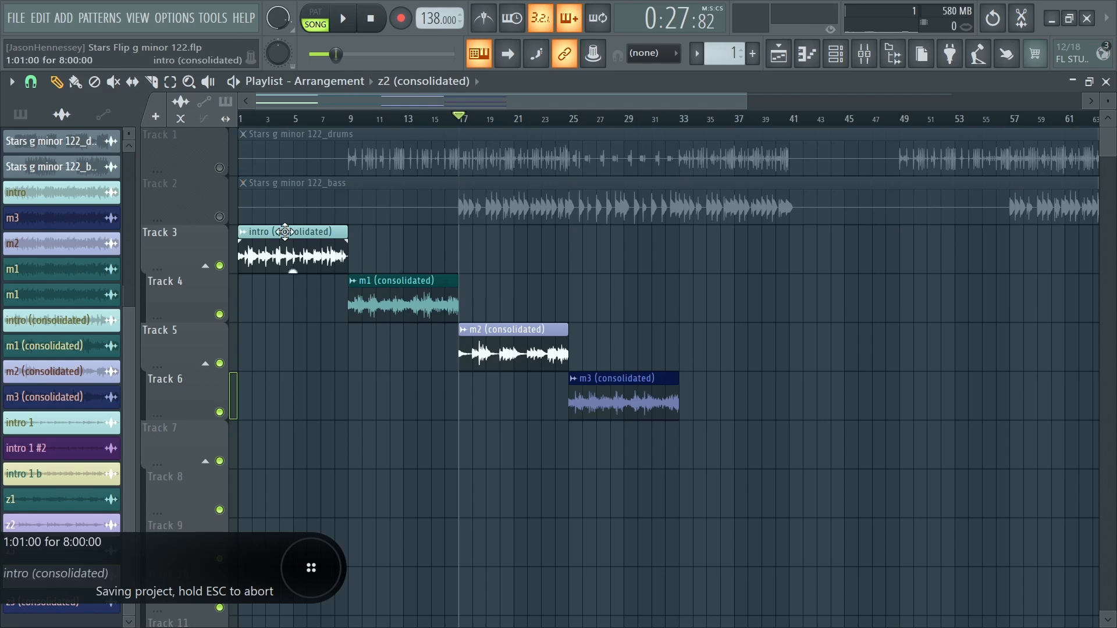
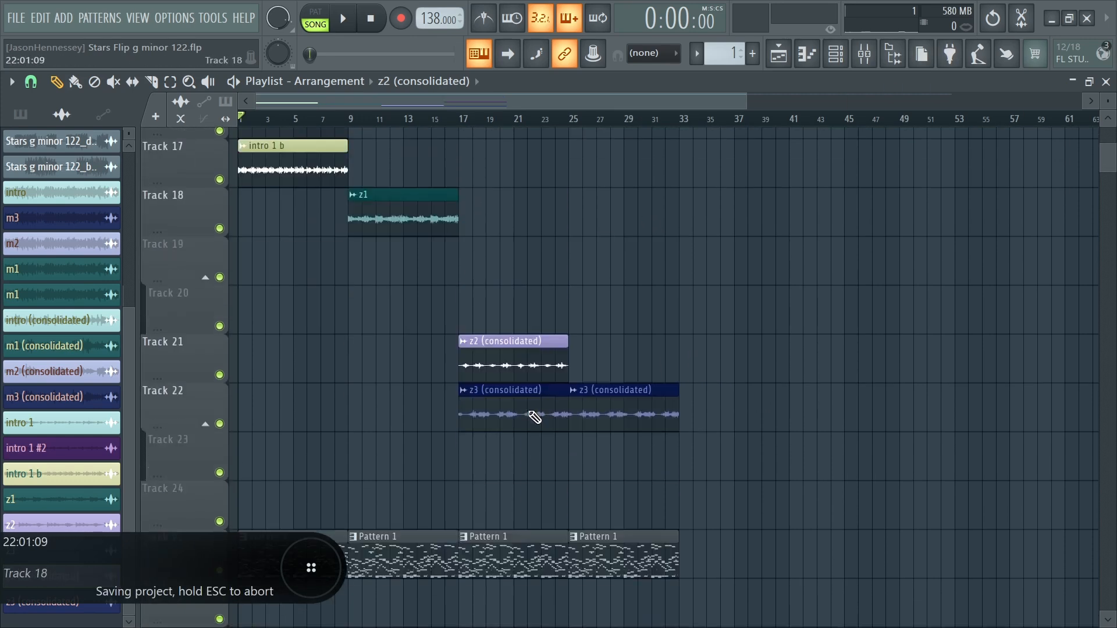
scroll(535, 417, "up", 2)
scroll(654, 411, "down", 3)
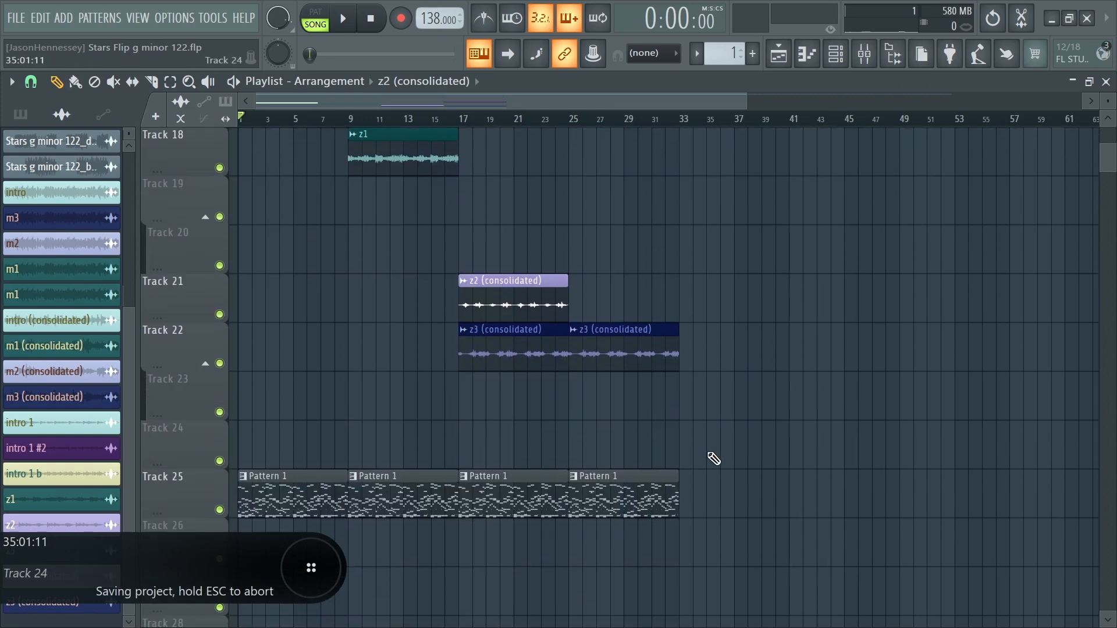
key("shift+Up")
key("shift+Up")
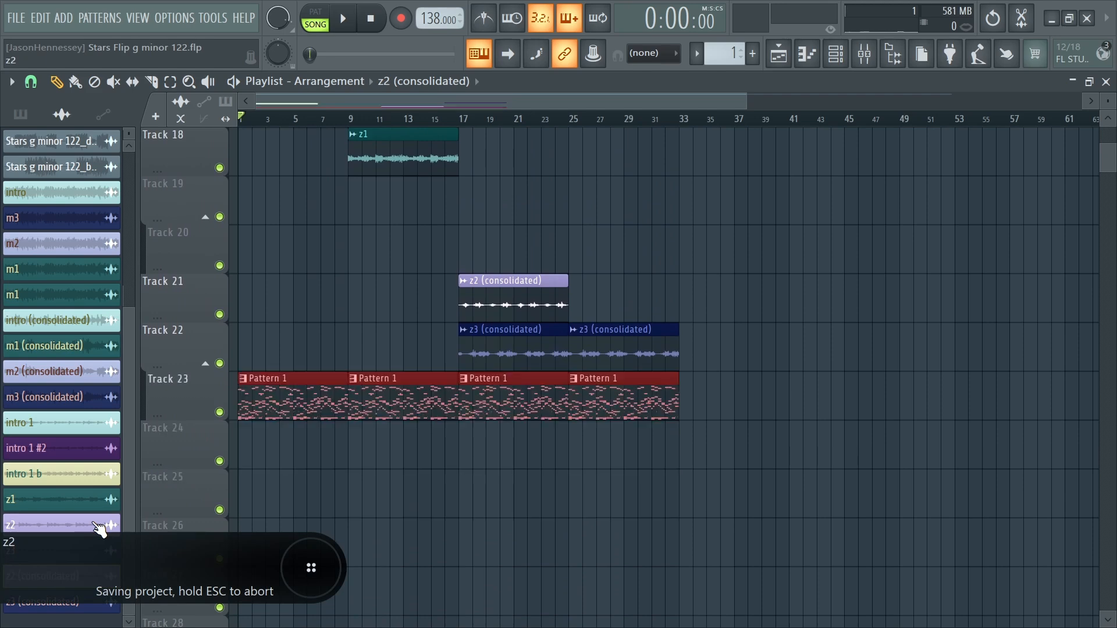
Move the clips from intro 1 #2 through Pattern 1 up to Tracks 4 to 10, beneath the bass
scroll(588, 400, "up", 3)
left_click_drag(670, 372, 121, 579)
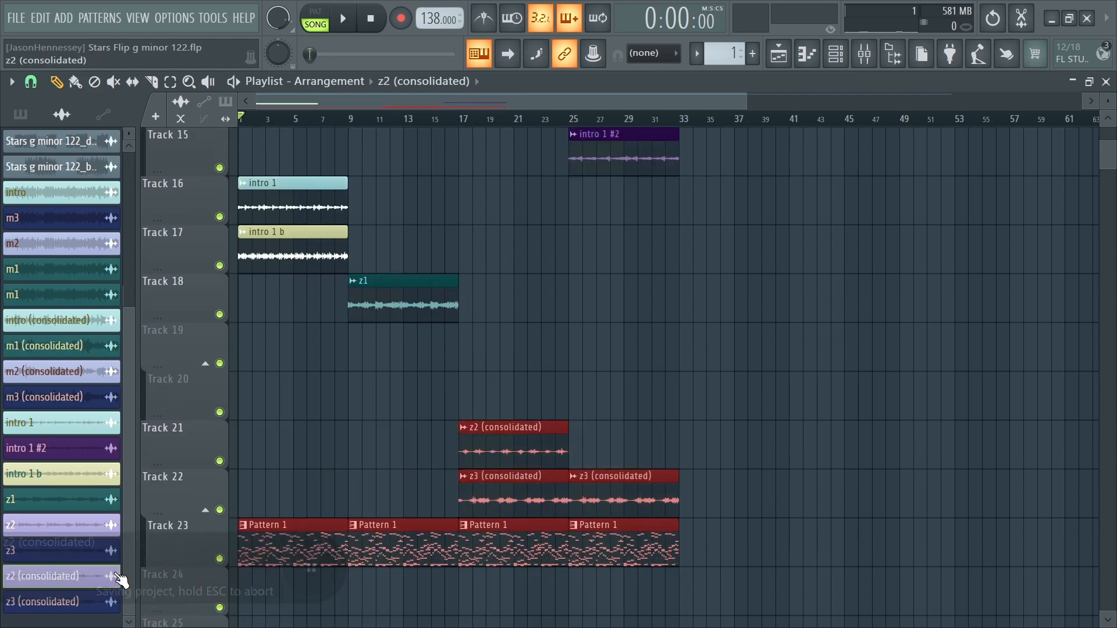
key("shift+Up")
key("shift+Up")
scroll(544, 469, "up", 4)
left_click_drag(753, 329, 237, 474)
scroll(356, 478, "up", 4)
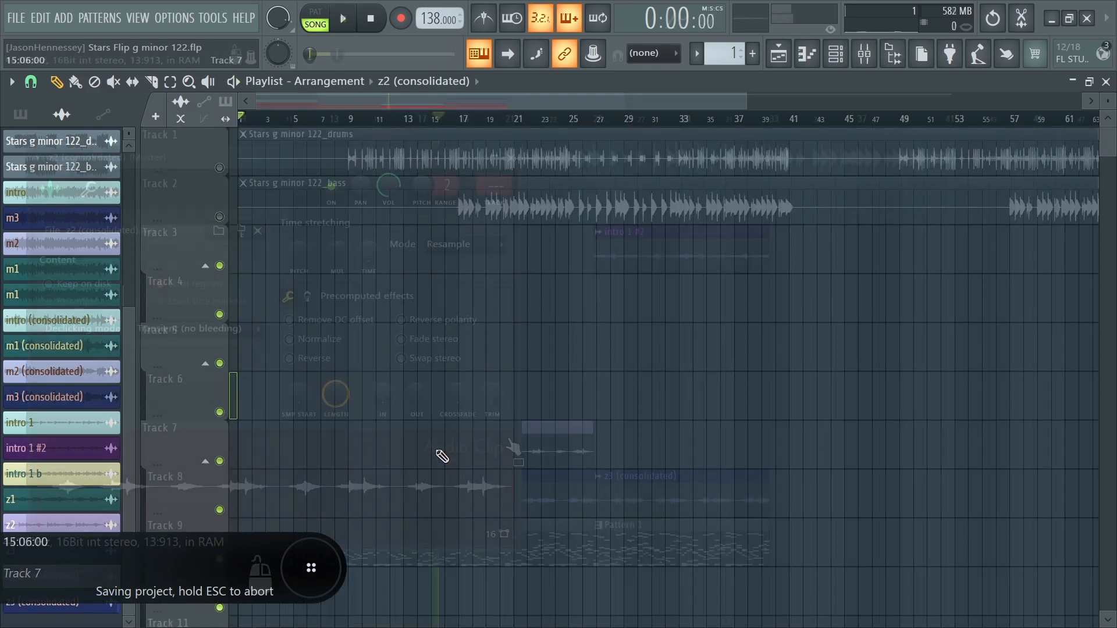
Set z2 (consolidated) to 100% volume, Remove DC offset, Smooth (bleeding) declicking and Stretch mode
left_click_drag(388, 185, 388, 184)
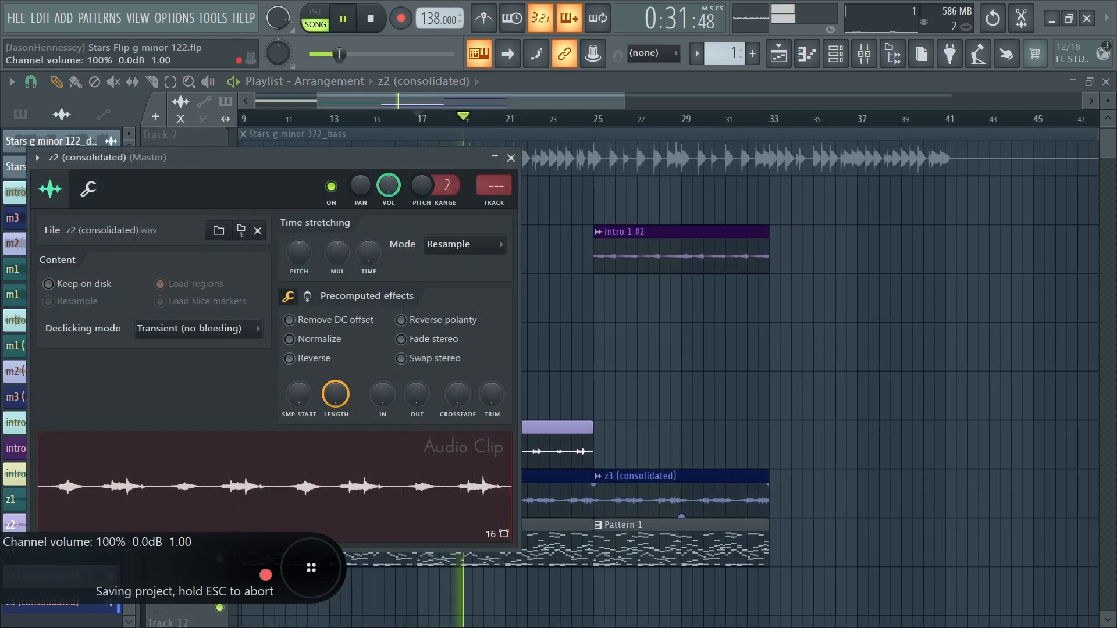
left_click(349, 319)
left_click(200, 329)
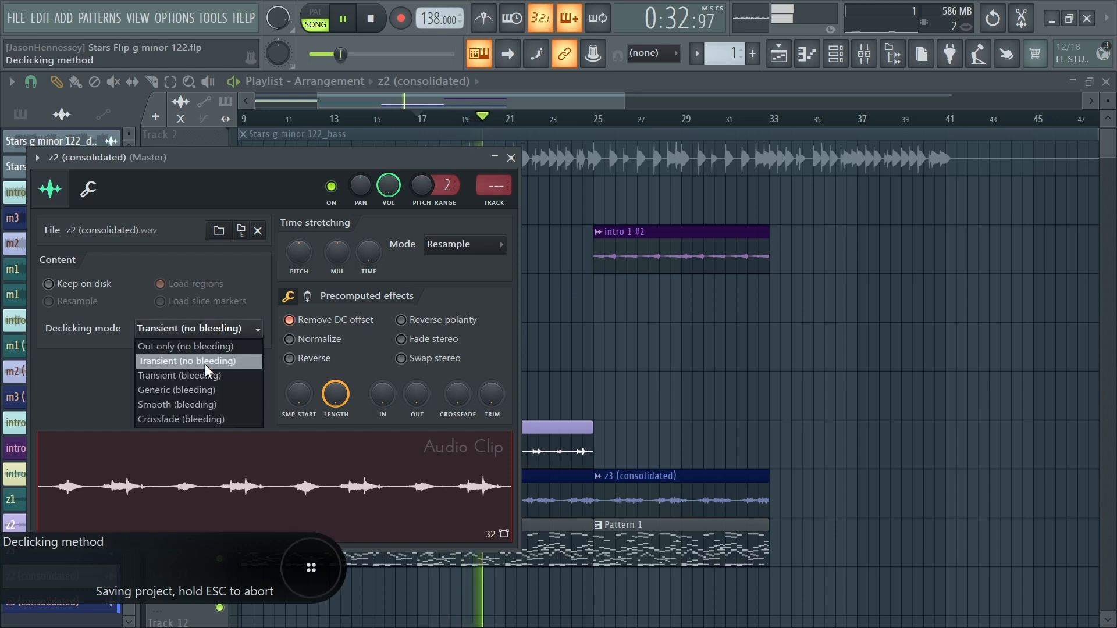
left_click(186, 404)
left_click(474, 244)
left_click(453, 290)
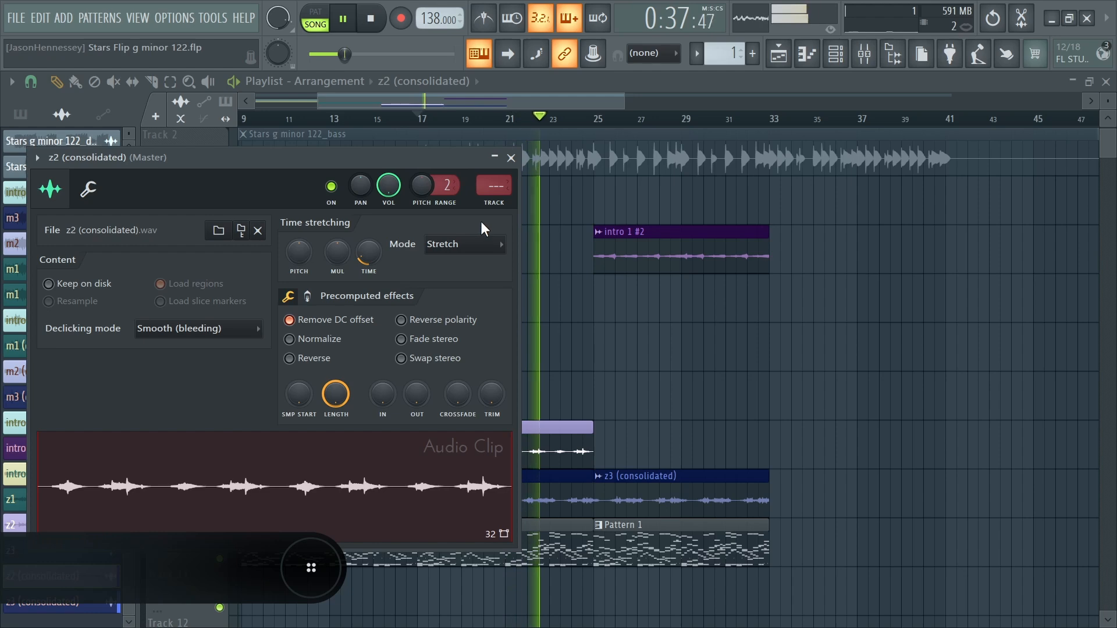
left_click(511, 158)
Raise the volume of z3 (consolidated), enable Remove DC offset and set its declicking to Smooth (bleeding)
double_click(504, 484)
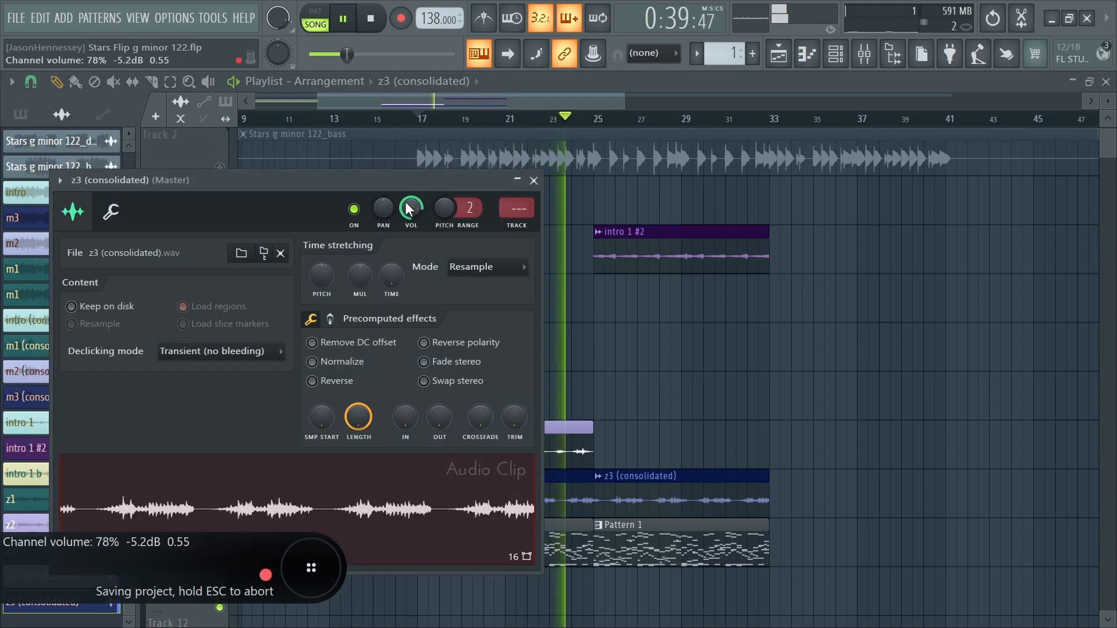
left_click(334, 343)
left_click(215, 351)
key("Escape")
key("space")
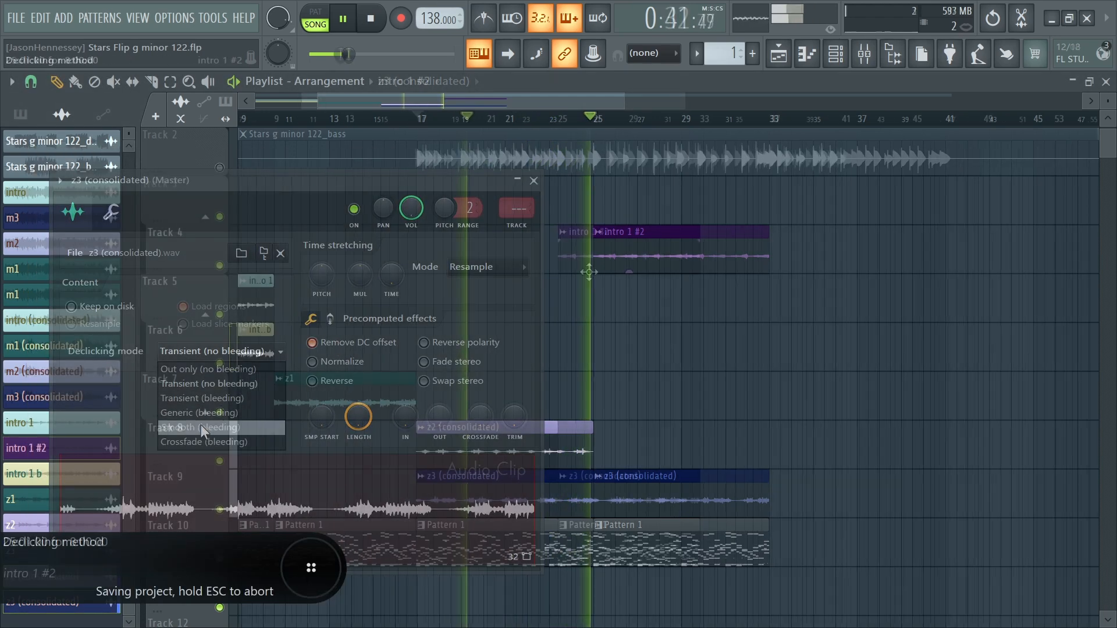
Create a volume automation clip for intro 1 #2 at bar 25 and move it to Track 5
scroll(409, 309, "down", 2)
left_click(566, 233)
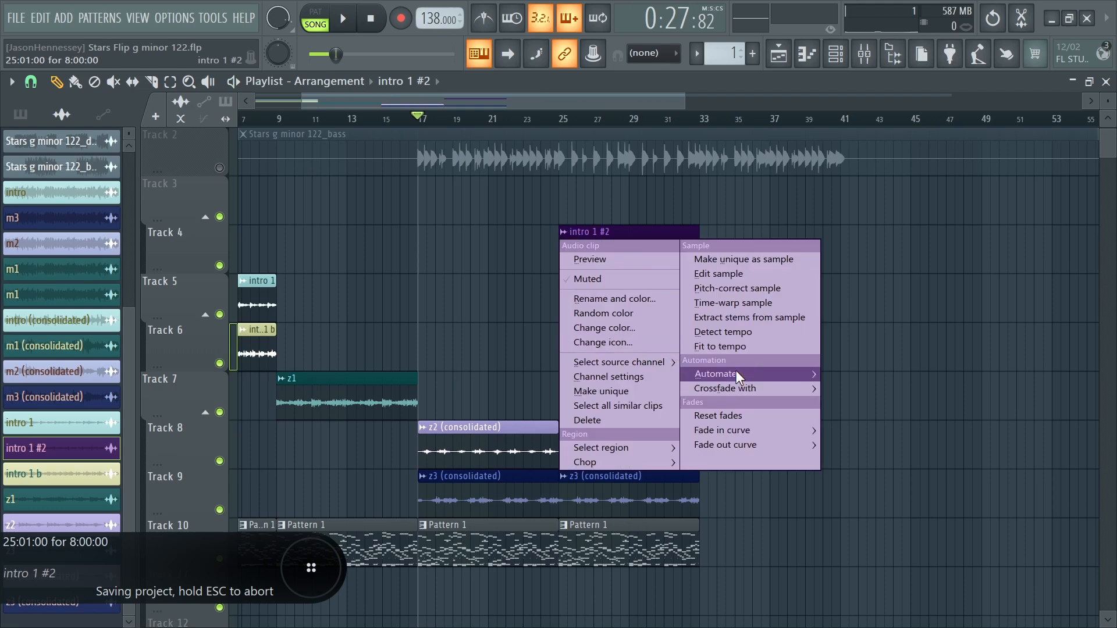
mouse_move(735, 372)
left_click(832, 390)
scroll(560, 344, "up", 2)
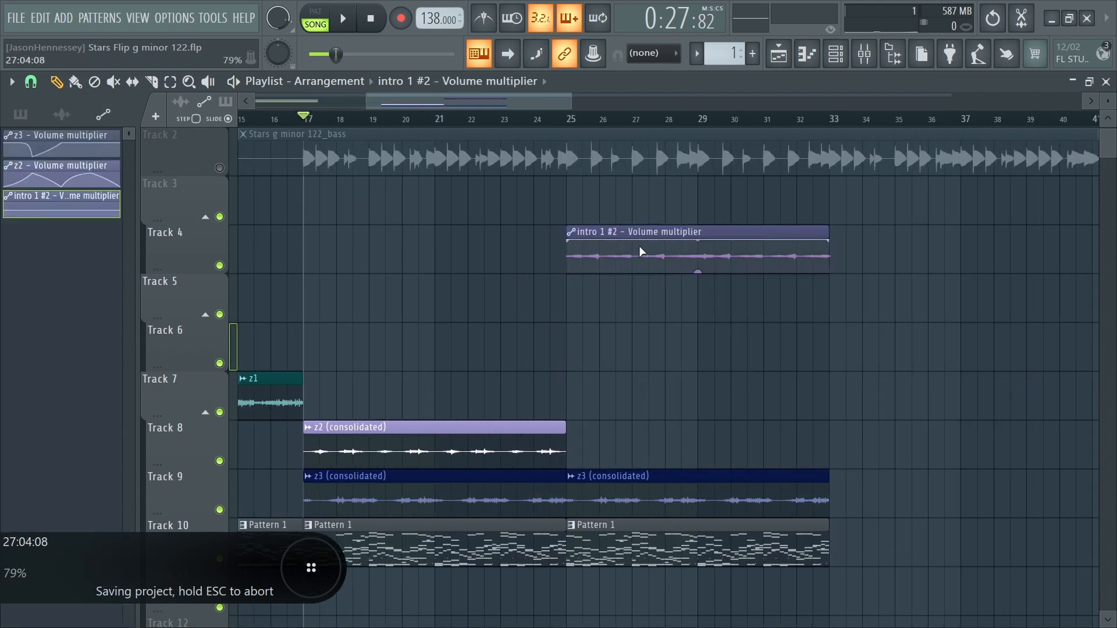
left_click_drag(650, 251, 653, 314)
scroll(567, 320, "up", 4)
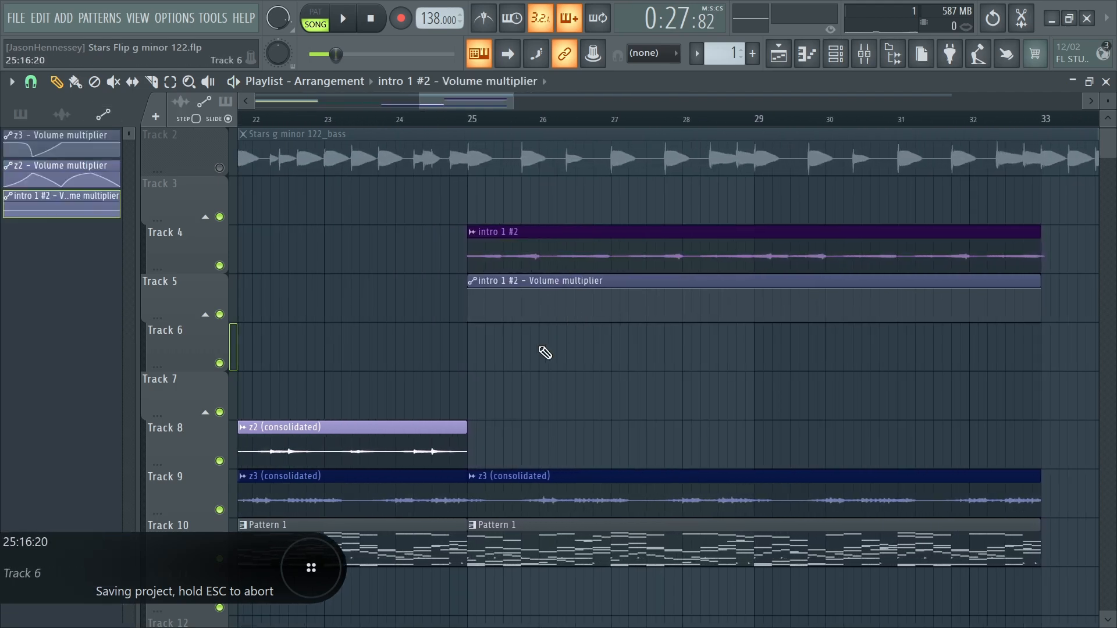
Shape the intro 1 #2 volume curve to dip to zero at bar 26 and curve back to full half a bar on
scroll(527, 322, "up", 2, "ctrl")
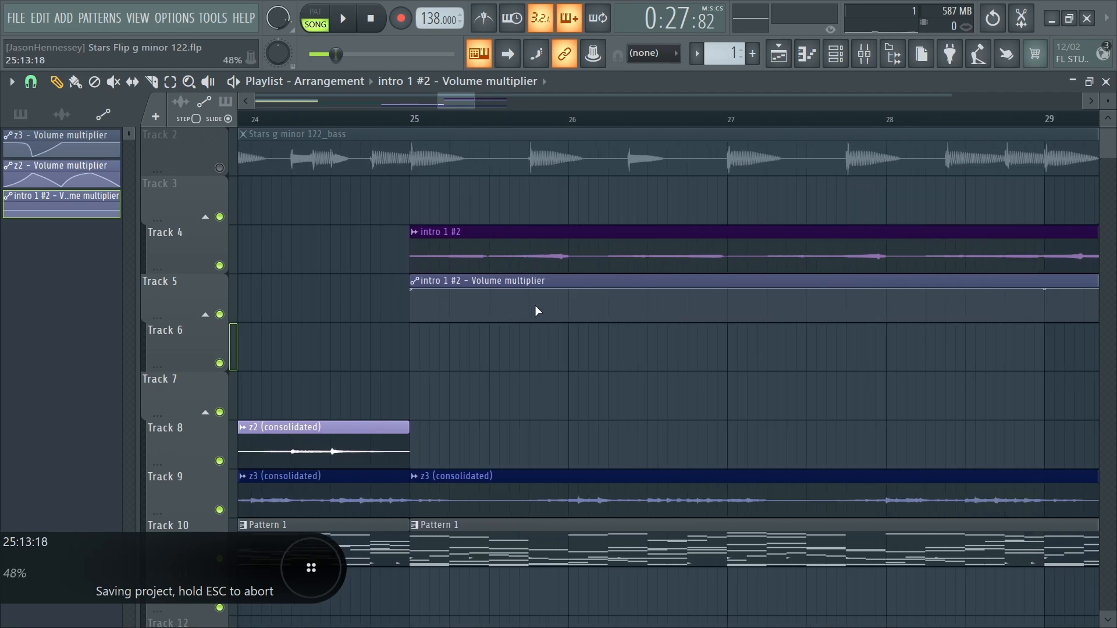
left_click_drag(587, 303, 581, 347)
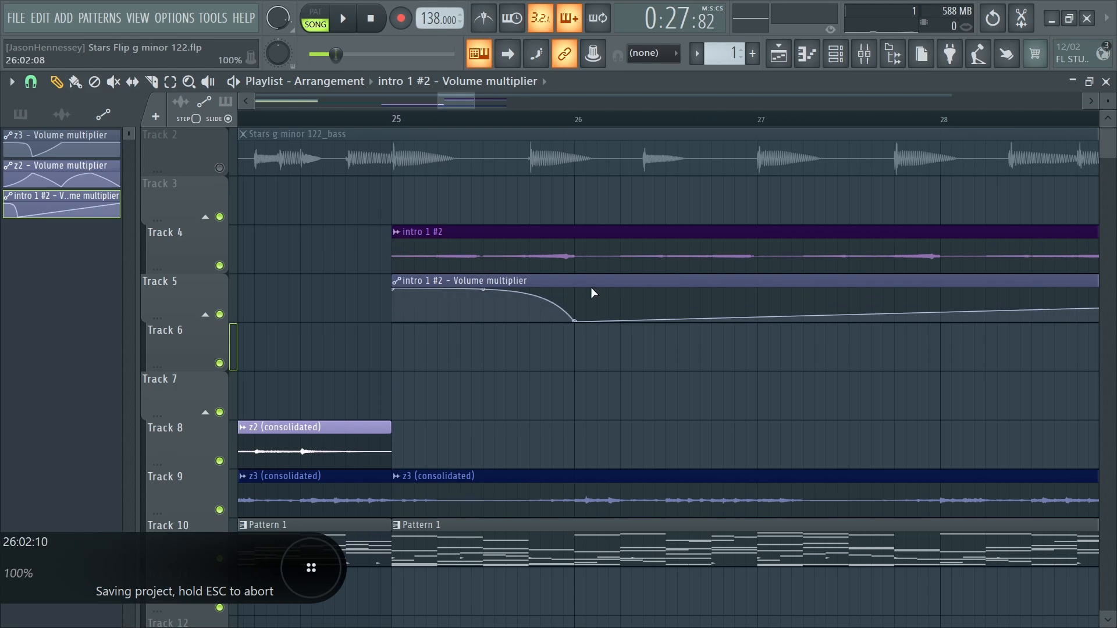
left_click_drag(594, 293, 601, 283)
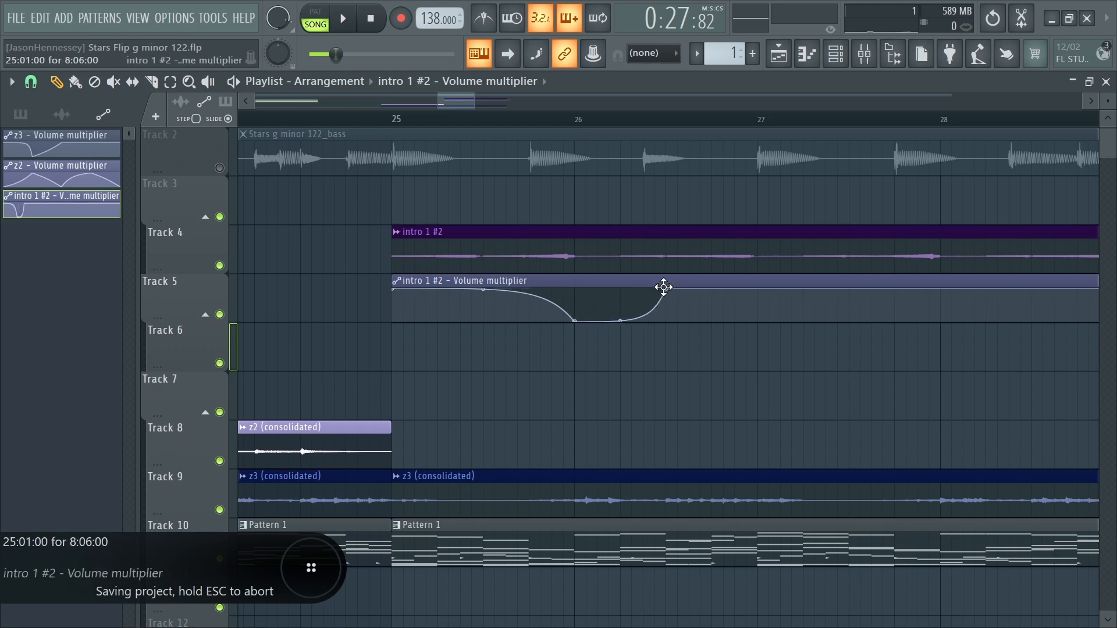
left_click_drag(643, 311, 642, 300)
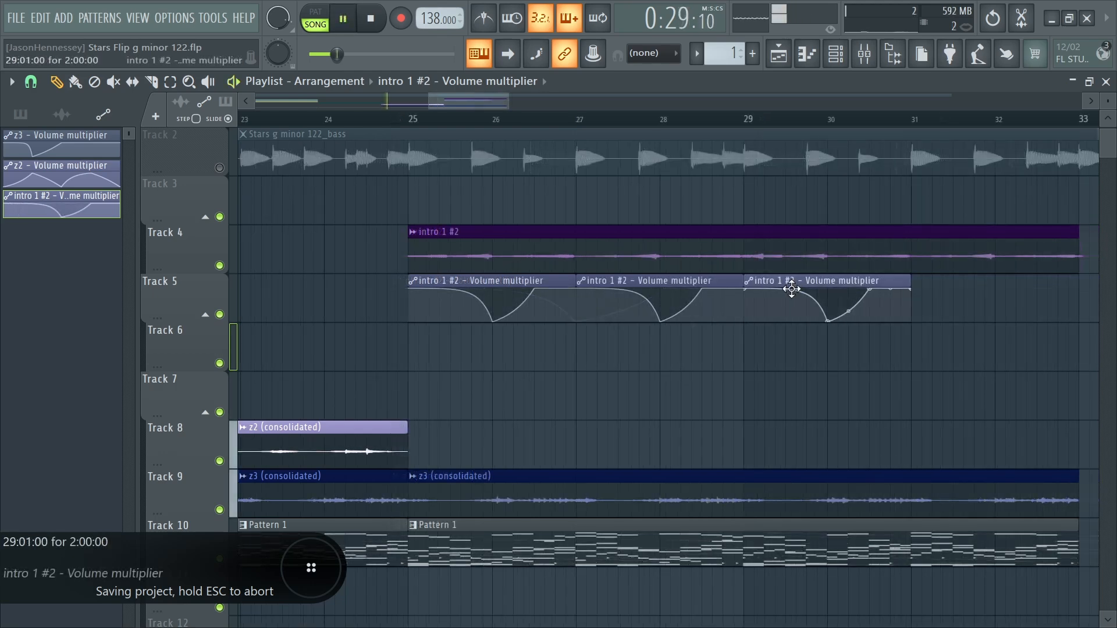
Repeat the two-bar intro 1 #2 automation along Track 5 up to bar 33 and play it from bar 25
left_click(414, 118)
left_click_drag(789, 280, 948, 281)
scroll(728, 387, "down", 3)
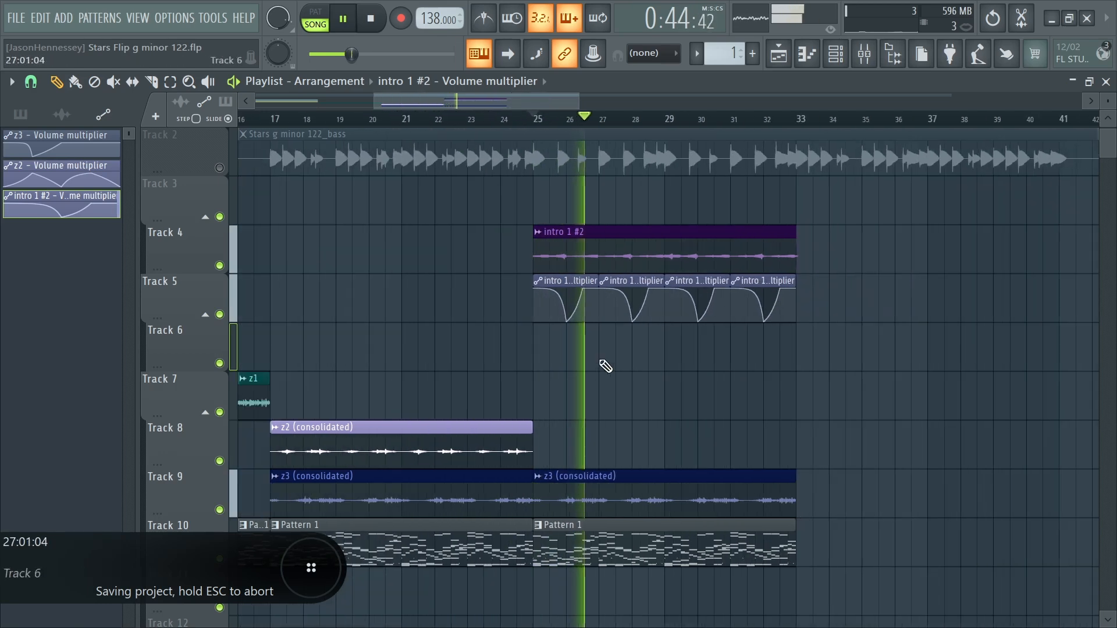
scroll(793, 382, "up", 3)
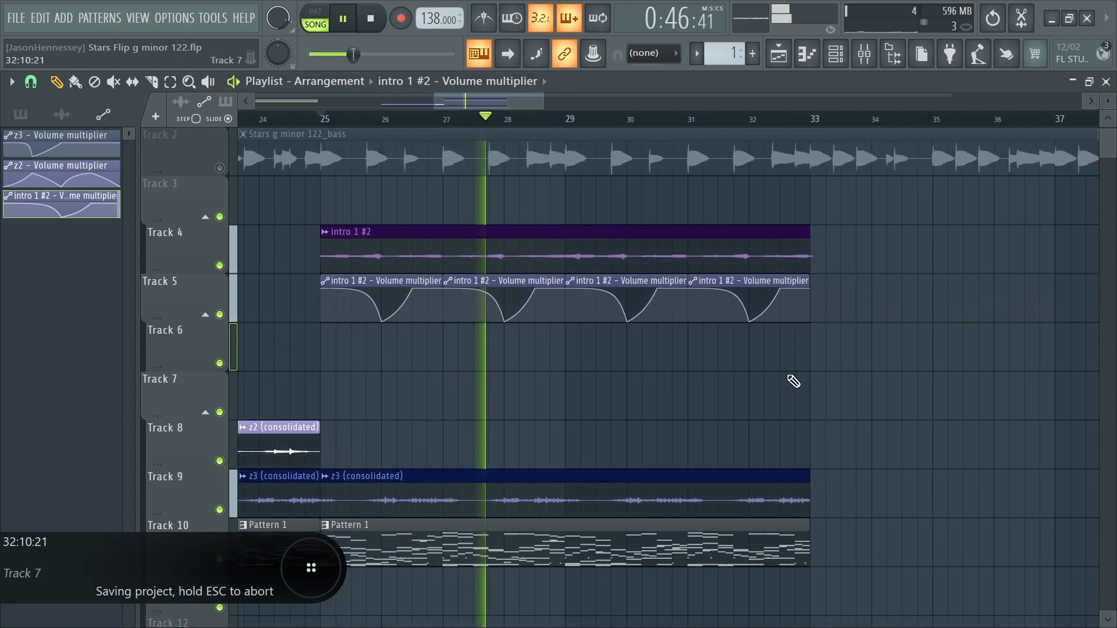
Consolidate intro 1 #2 with its volume automation and clear the original clip and automation
left_click(641, 244, "ctrl")
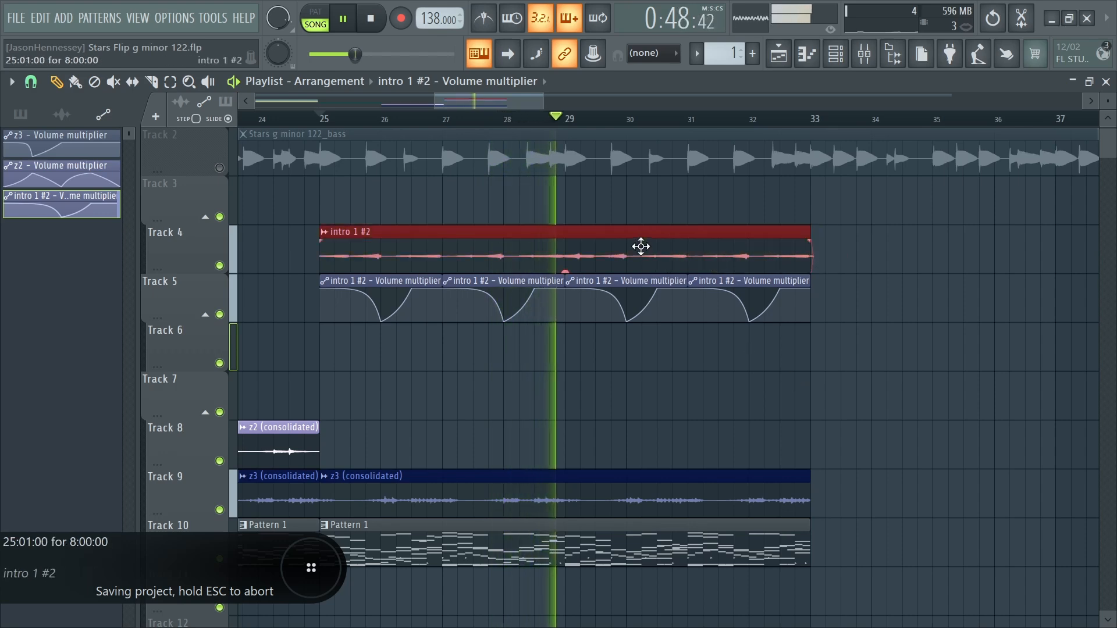
key("ctrl+alt+c")
left_click(710, 564)
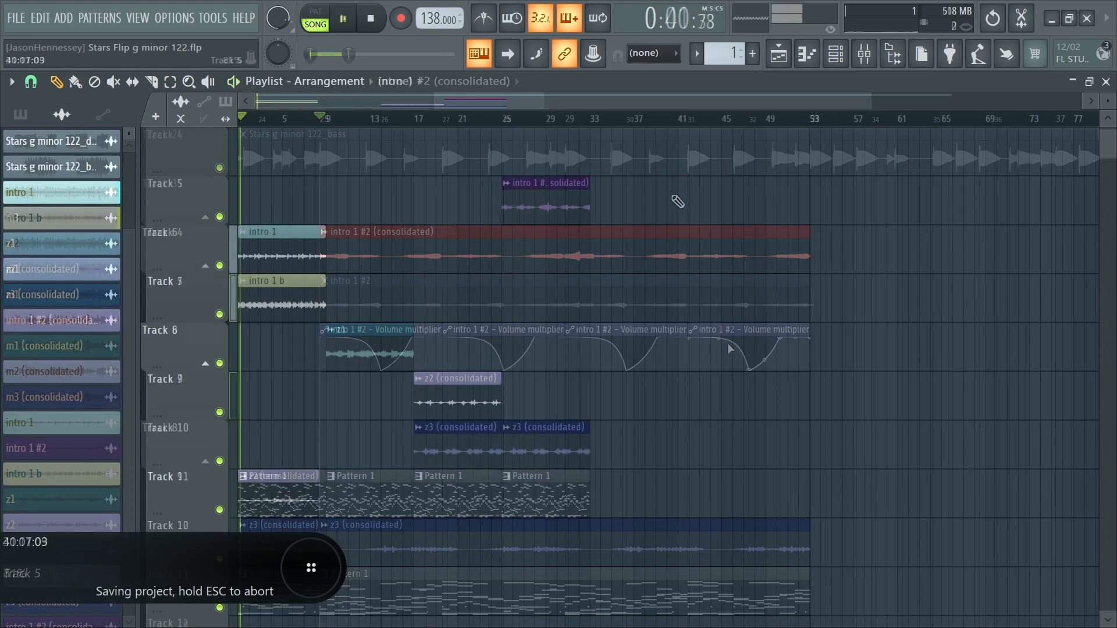
scroll(484, 306, "up", 2)
key("space")
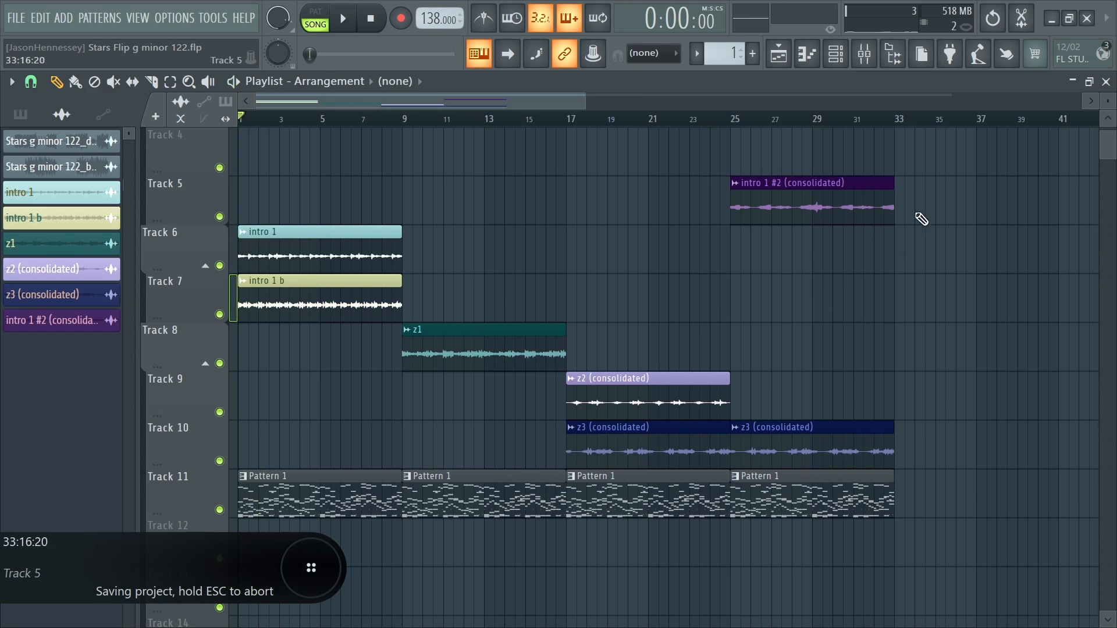
left_click_drag(985, 172, 3, 518)
left_click(682, 266)
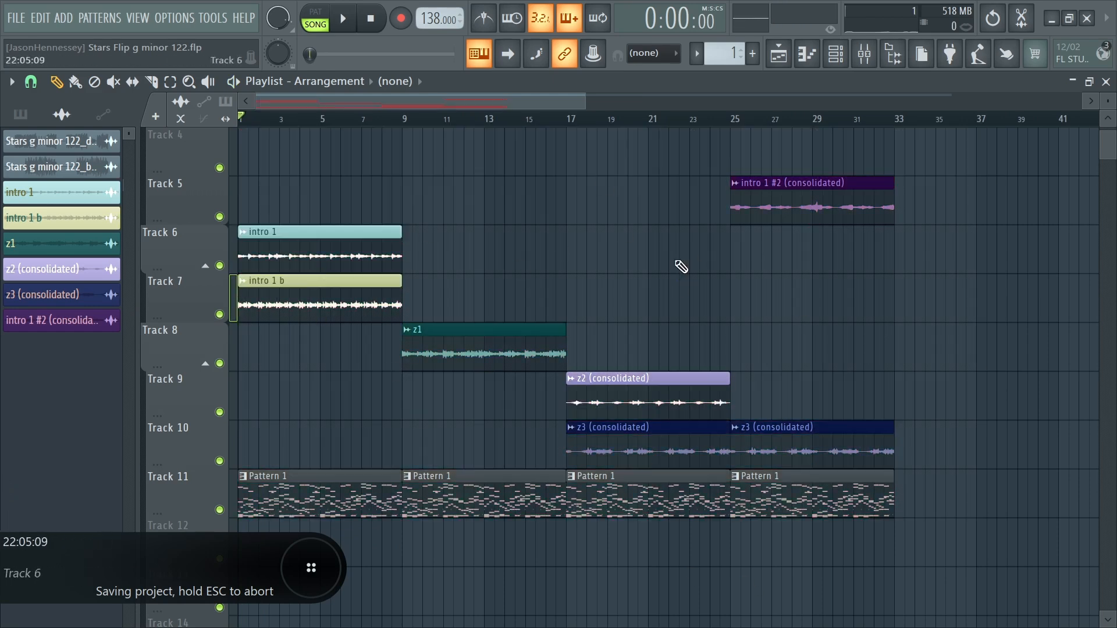
left_click_drag(987, 162, 307, 544)
left_click(337, 405)
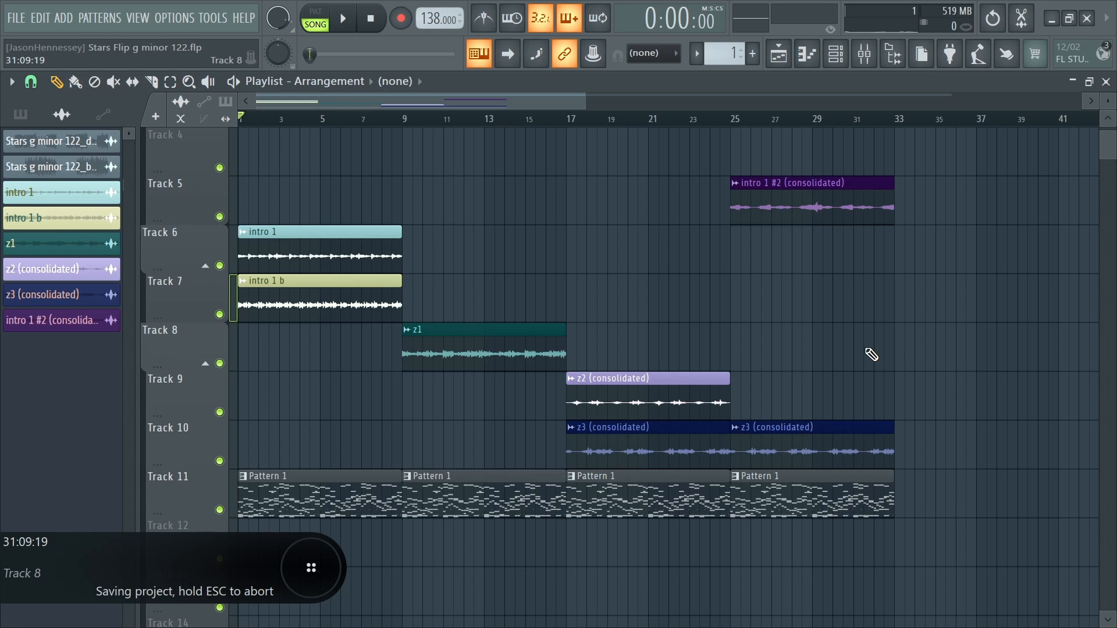
Try repeating the intro 1 clip at bars 9 and 17 on Track 6
left_click_drag(275, 244, 613, 273)
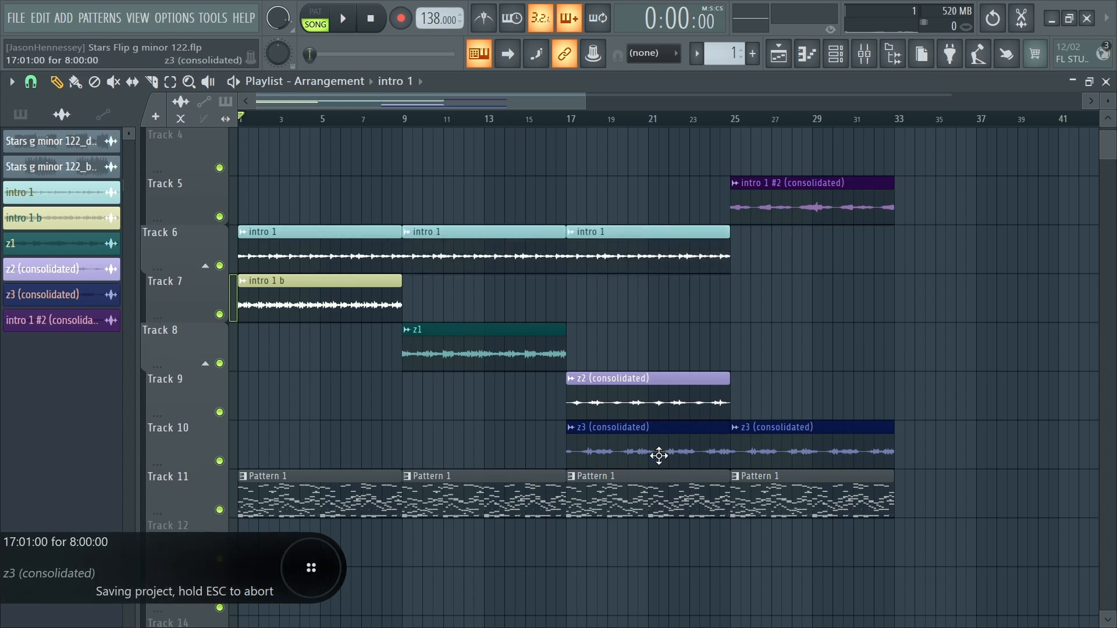
right_click(515, 237)
right_click(665, 246)
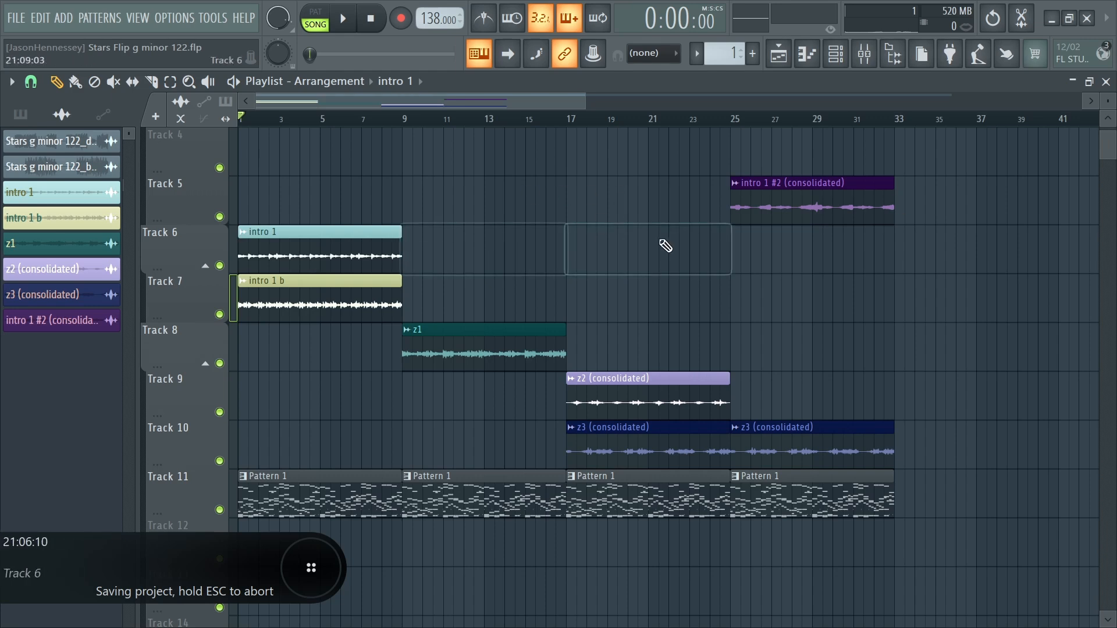
Select all clips in the playlist and show the channel rack
left_click_drag(917, 180, 856, 237)
key("ctrl+a")
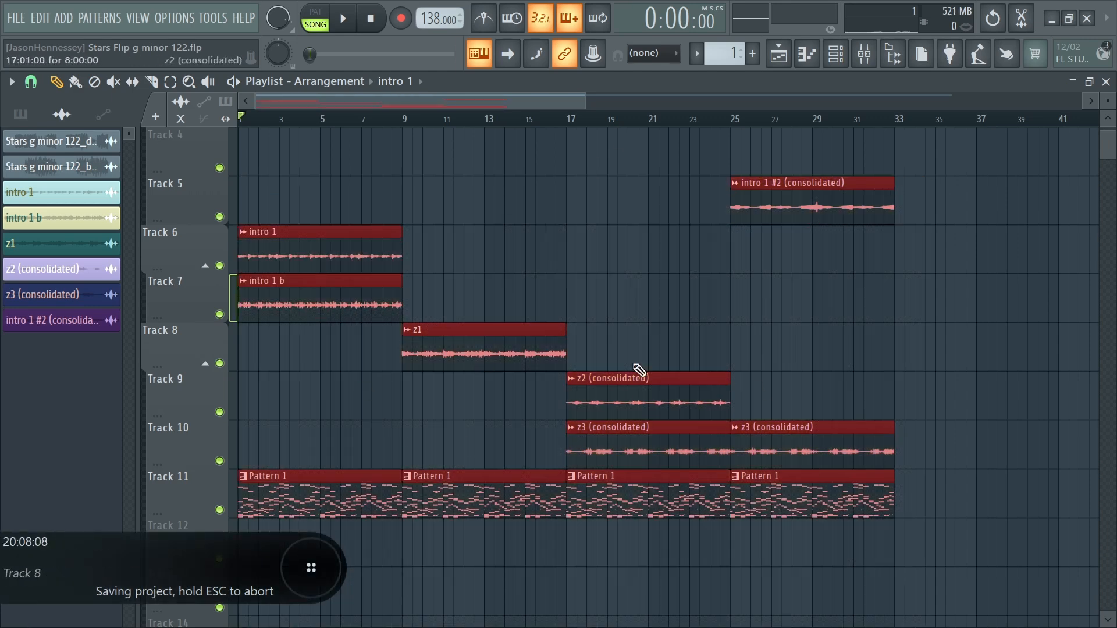
left_click(658, 315)
left_click_drag(967, 129, 727, 273)
key("ctrl+a")
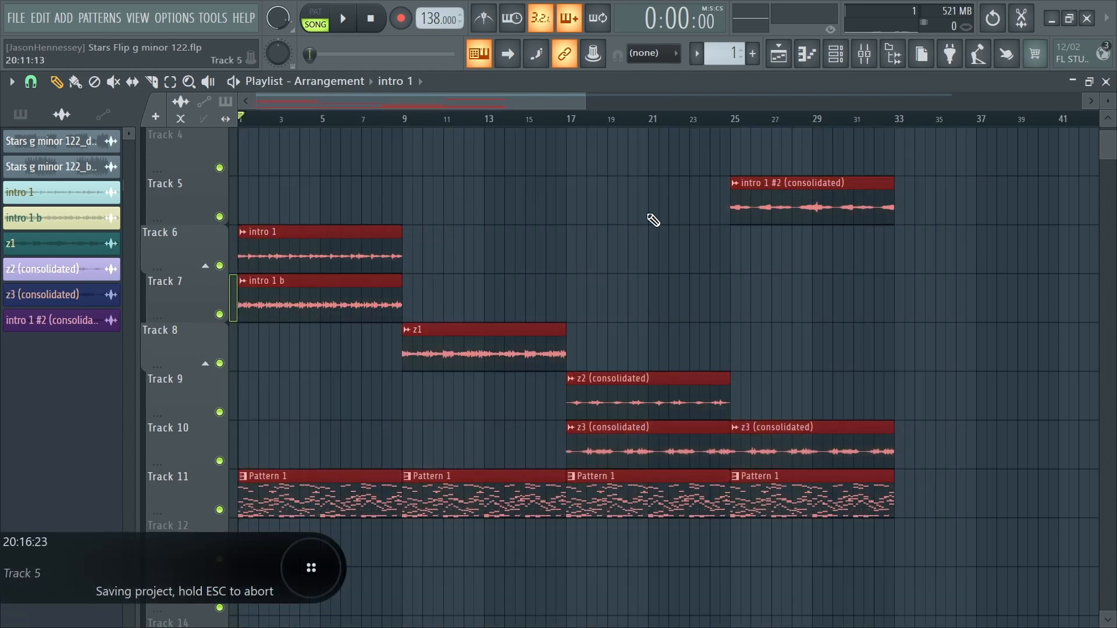
key("F6")
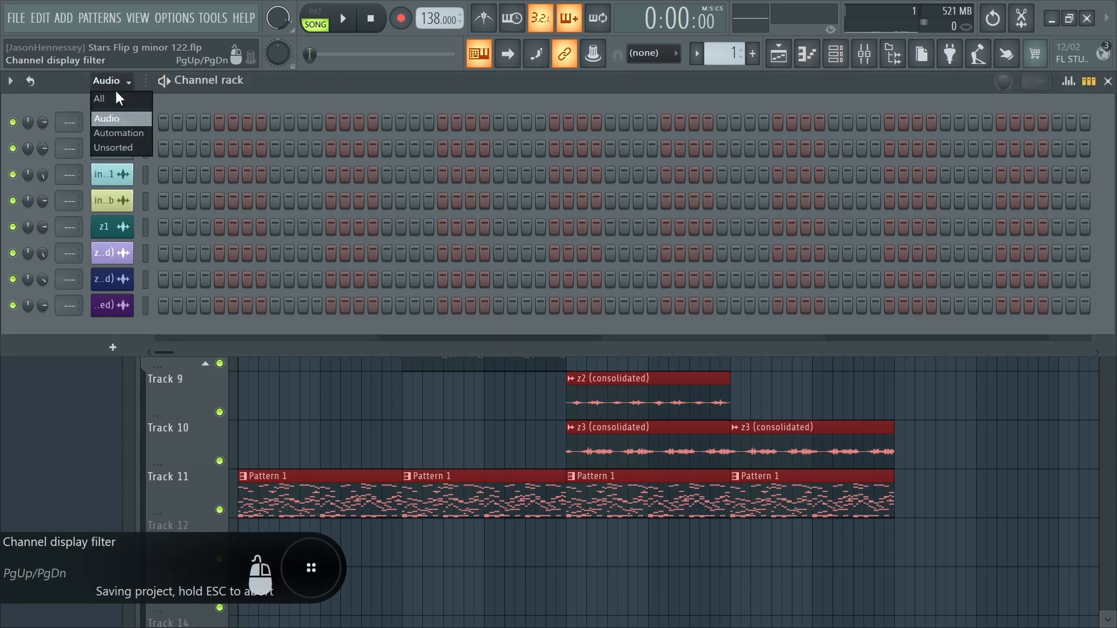
Filter the channel rack to the unsorted channels and play the start of the arrangement
left_click(103, 146)
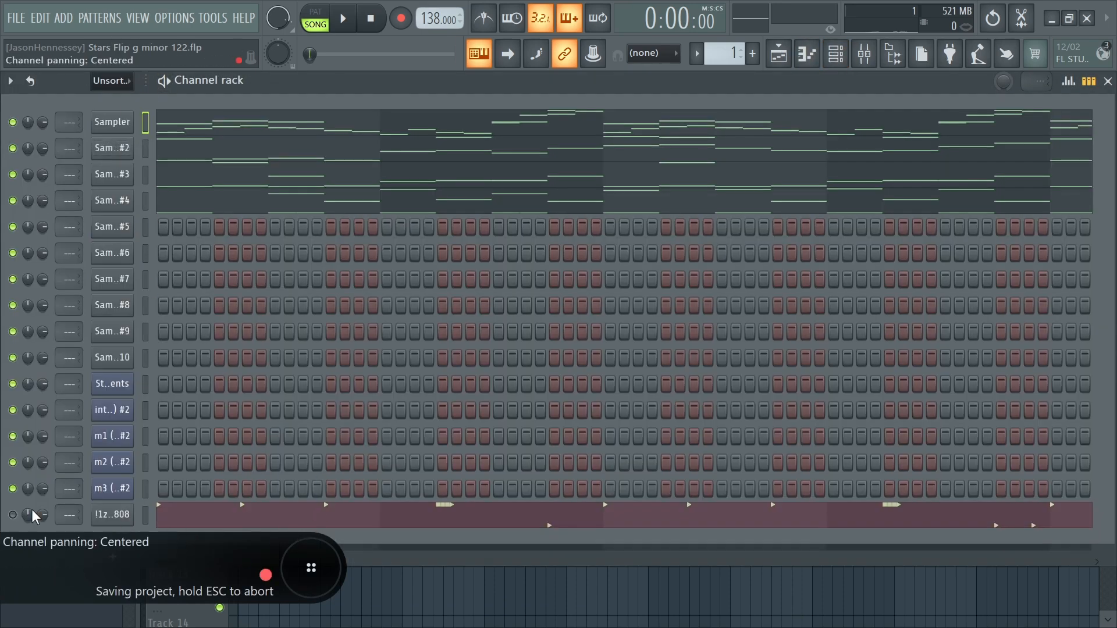
left_click(349, 611)
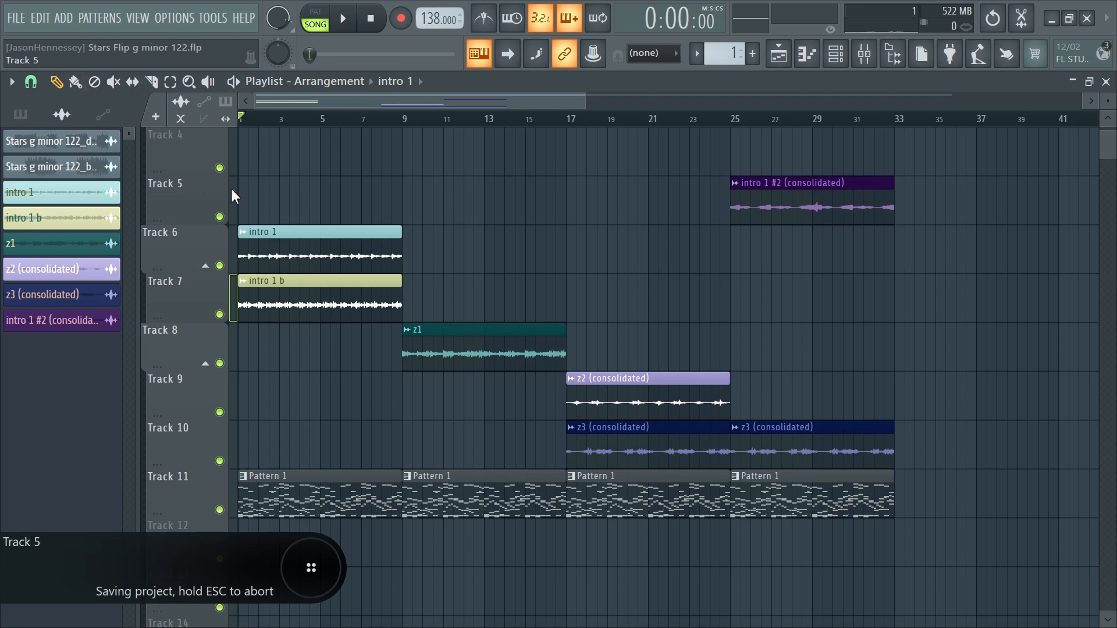
key("space")
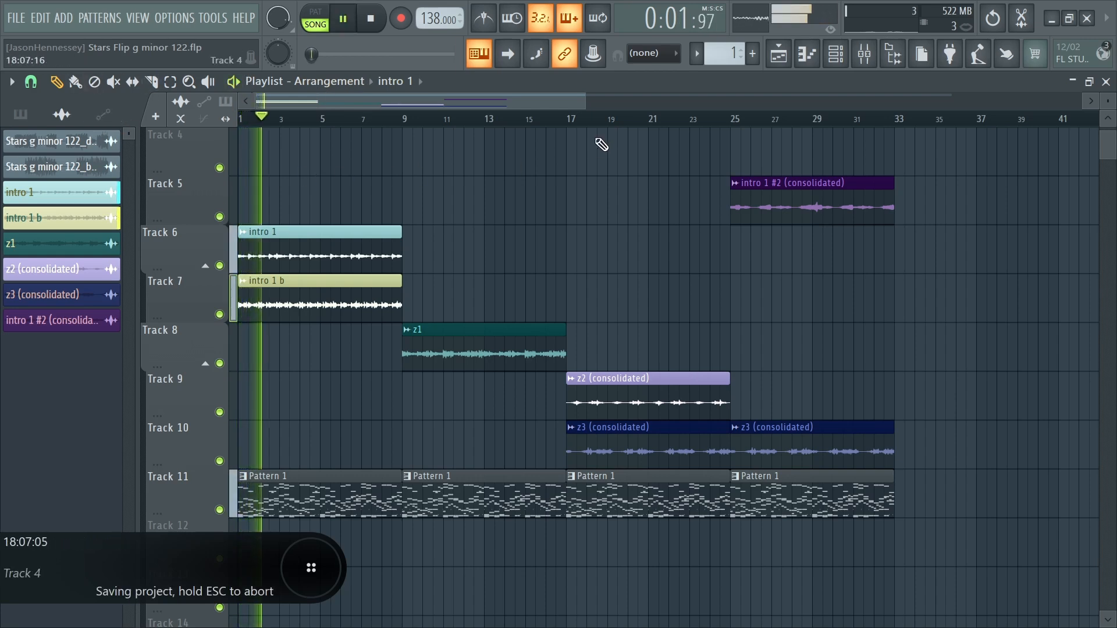
key("space")
Look over the unsorted channels again and play the full playlist arrangement from bar 1
left_click(843, 67)
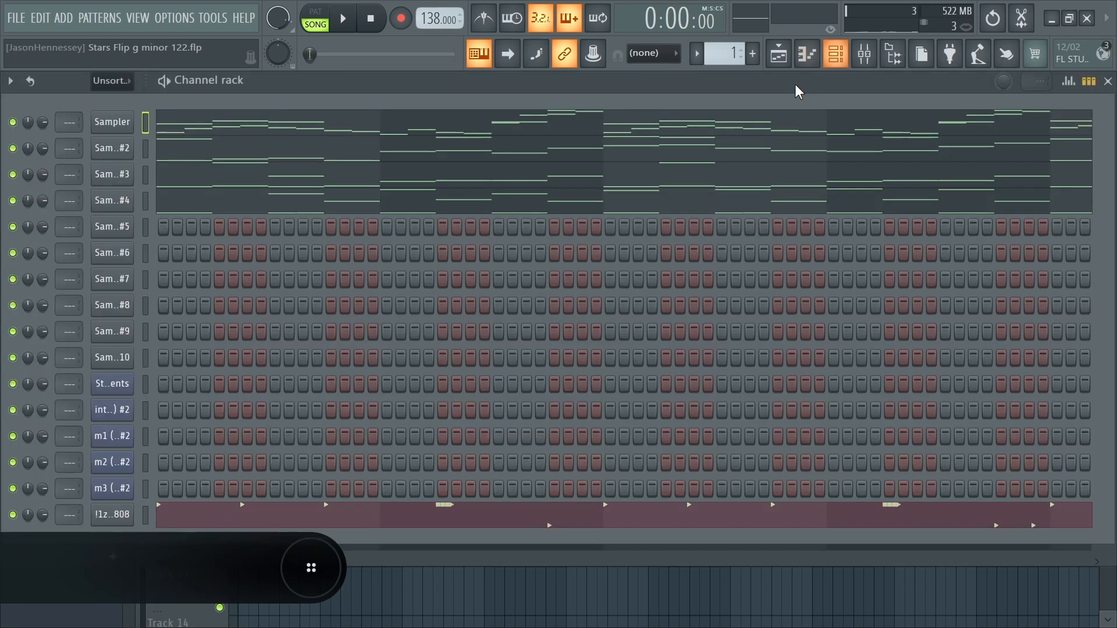
key("F6")
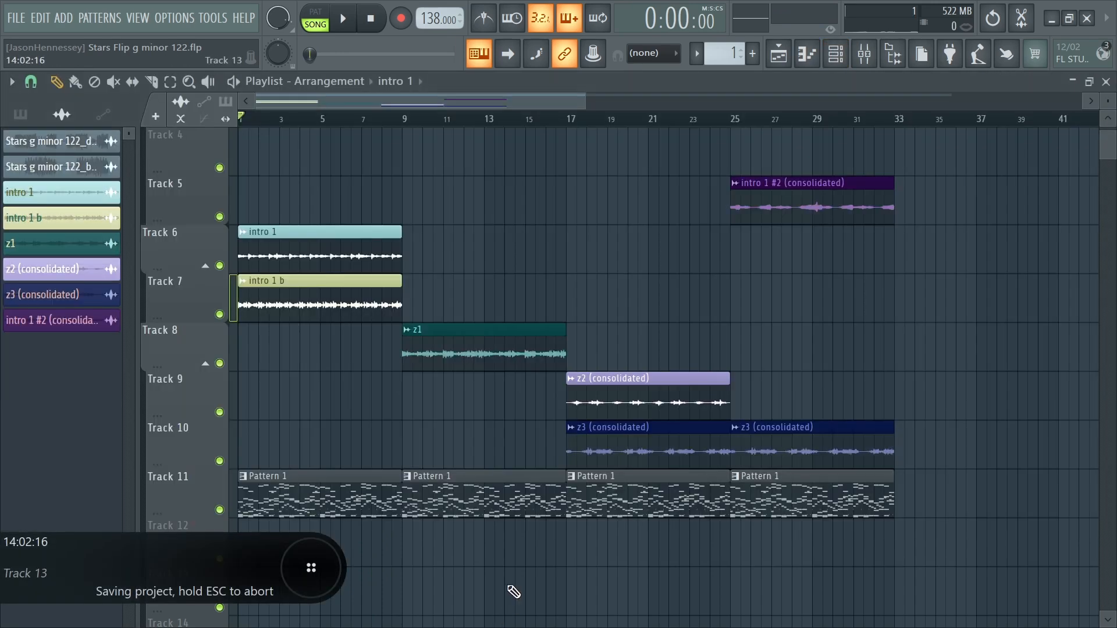
scroll(552, 401, "down", 4)
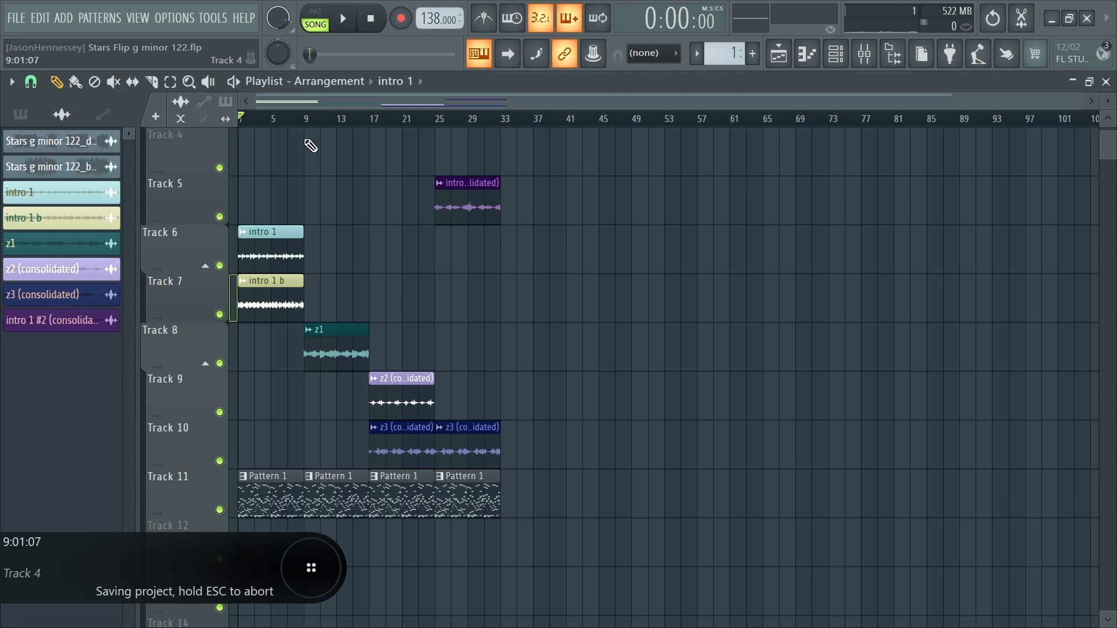
key("space")
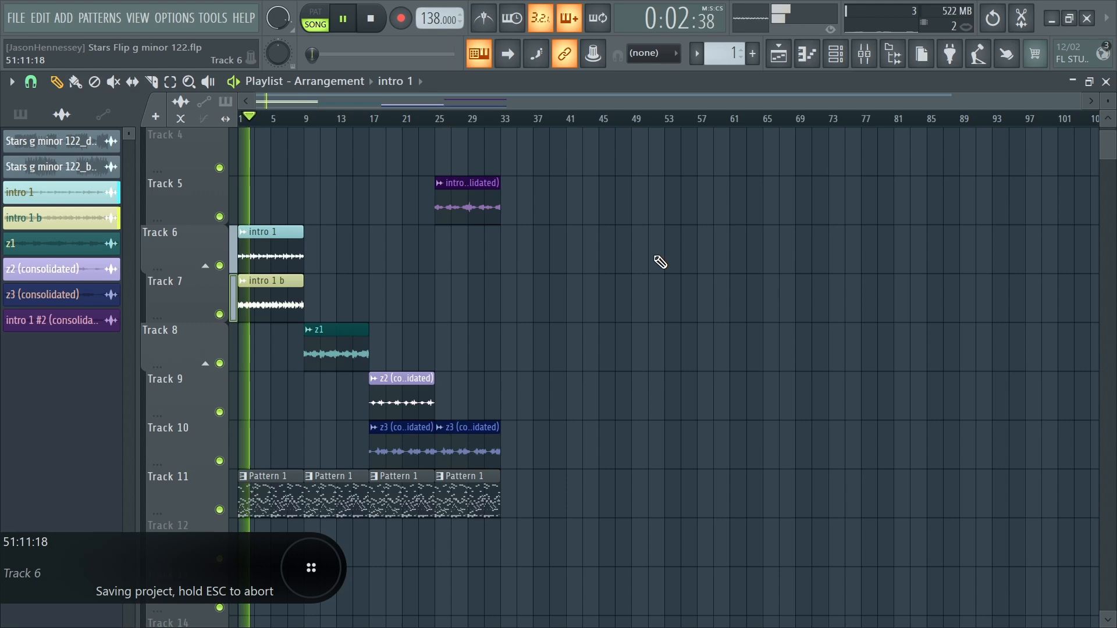
Examine the !1zay 808 channel's notes in the piano roll while the arrangement plays
left_click(15, 18)
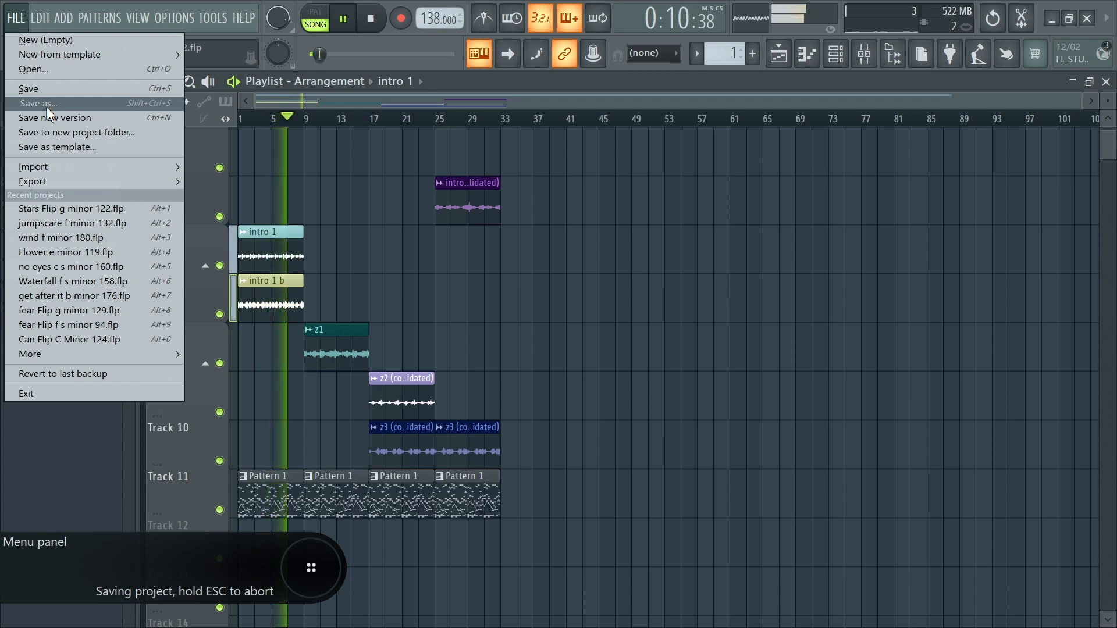
left_click(835, 63)
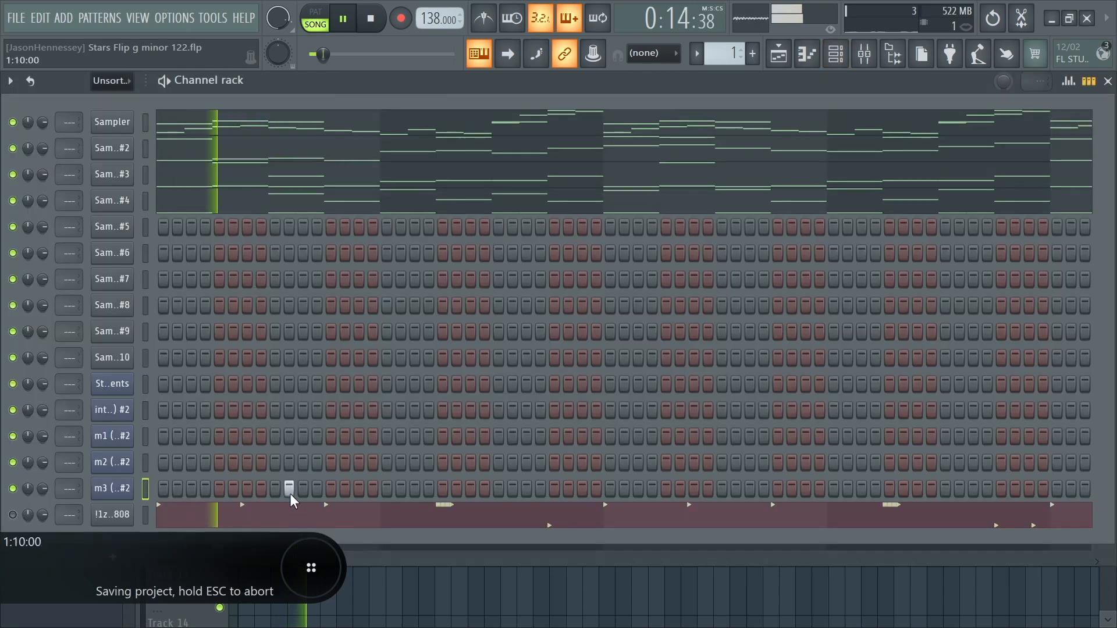
left_click(296, 526)
scroll(75, 211, "up", 2)
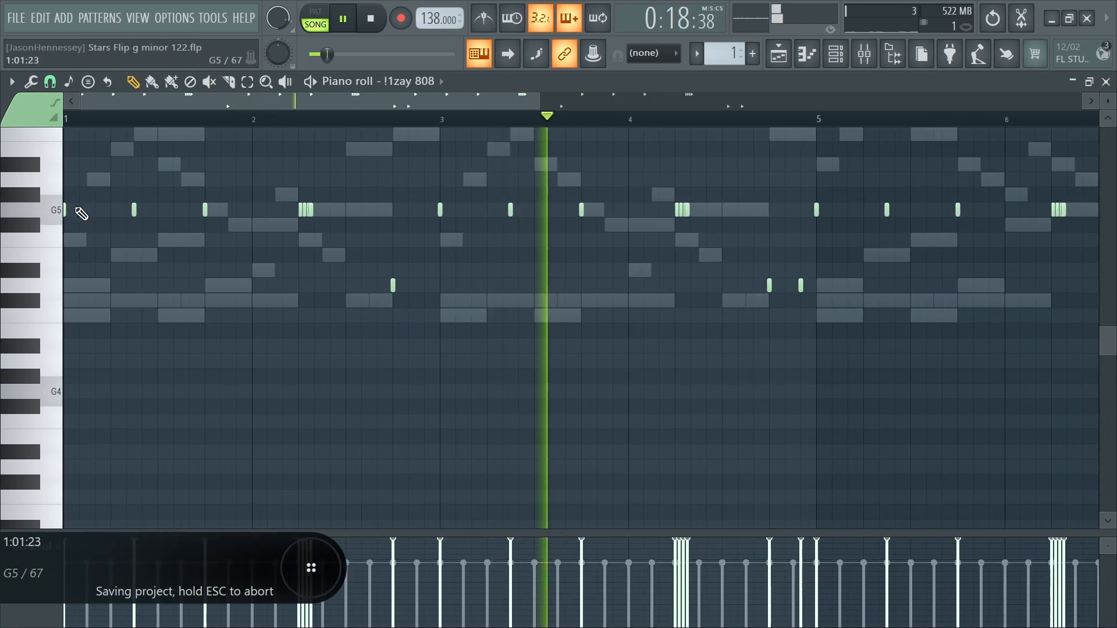
Save the project under the new name "Stars Flip g minor 138" and return to the playlist
left_click(17, 18)
left_click(35, 104)
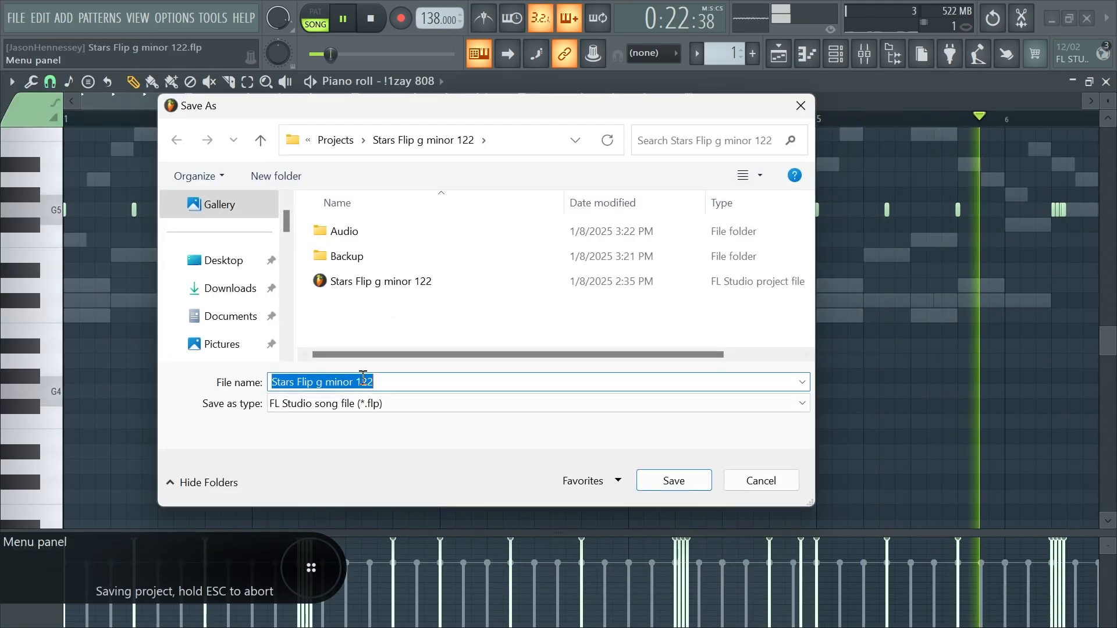
left_click(381, 383)
key("BackSpace")
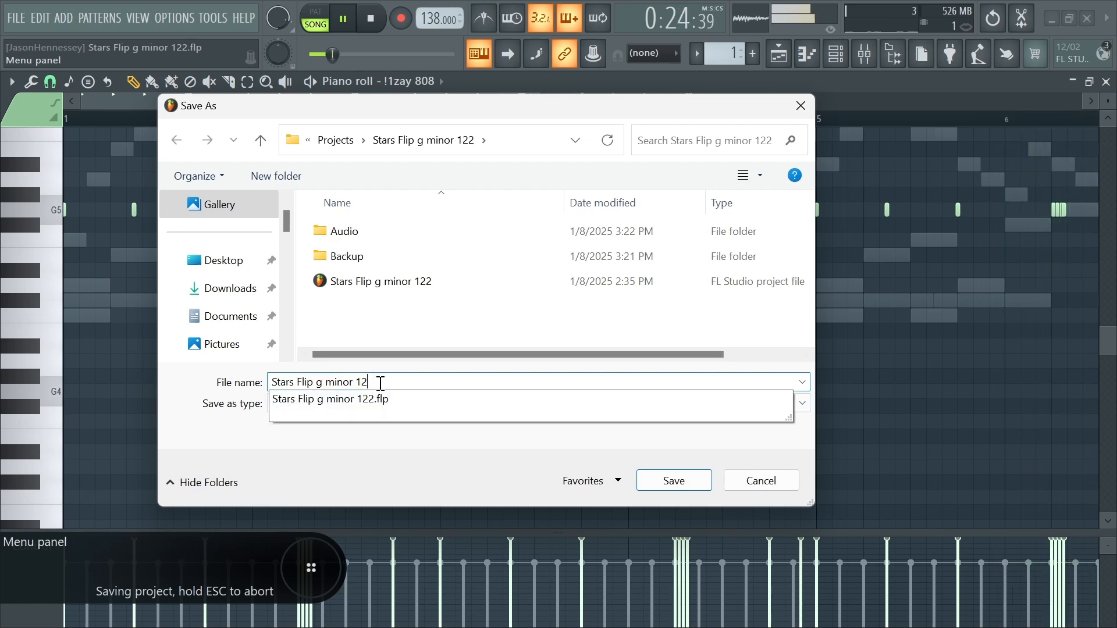
type("38")
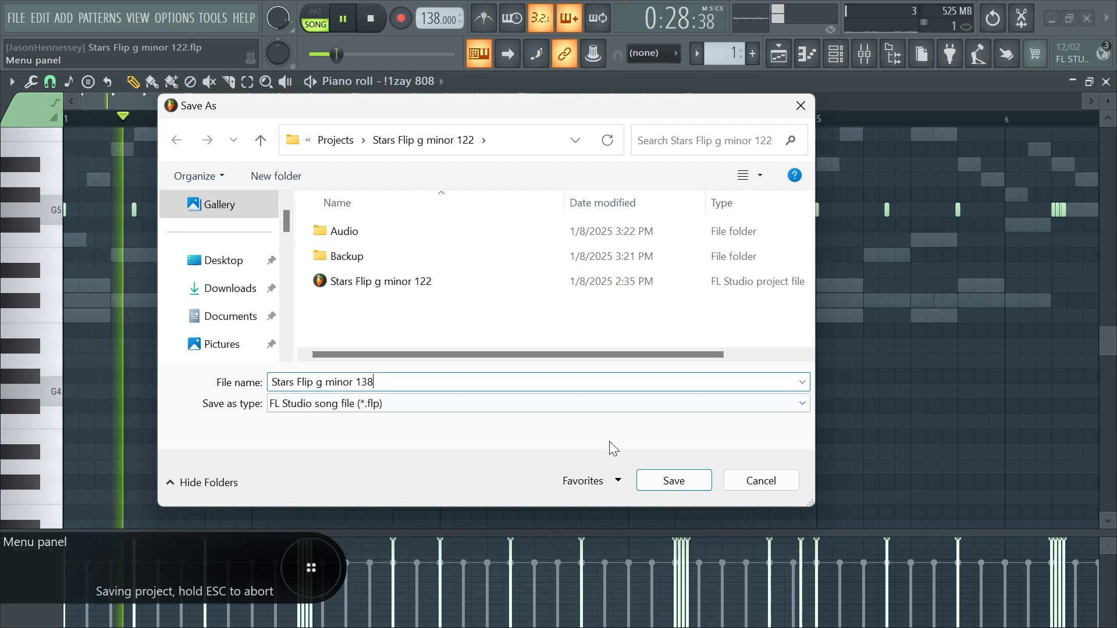
left_click(669, 481)
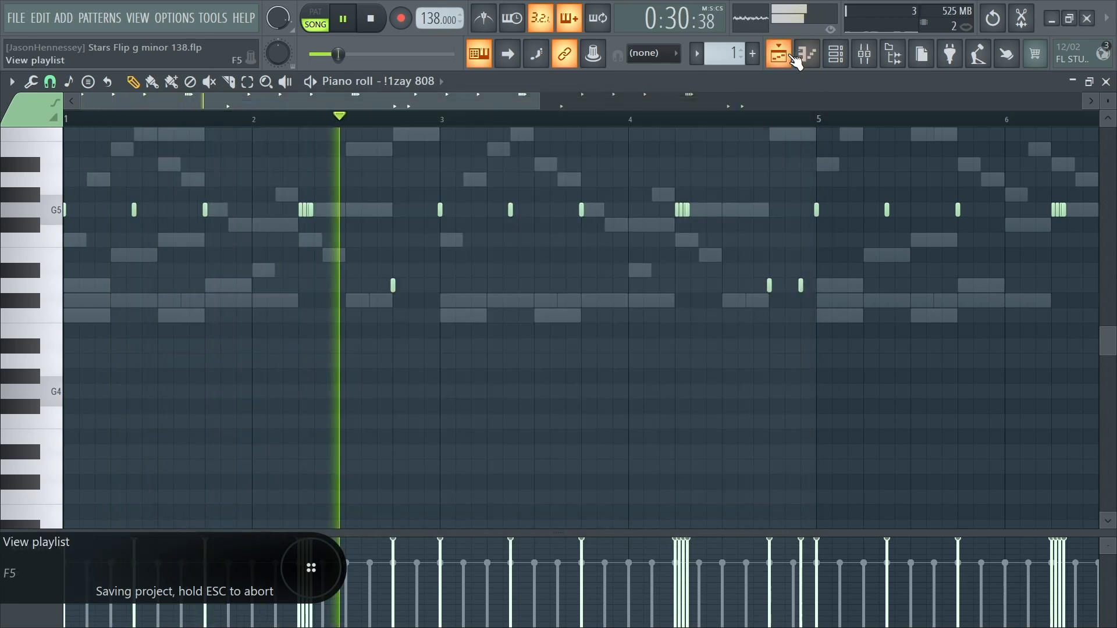
left_click(779, 54)
scroll(379, 347, "up", 2)
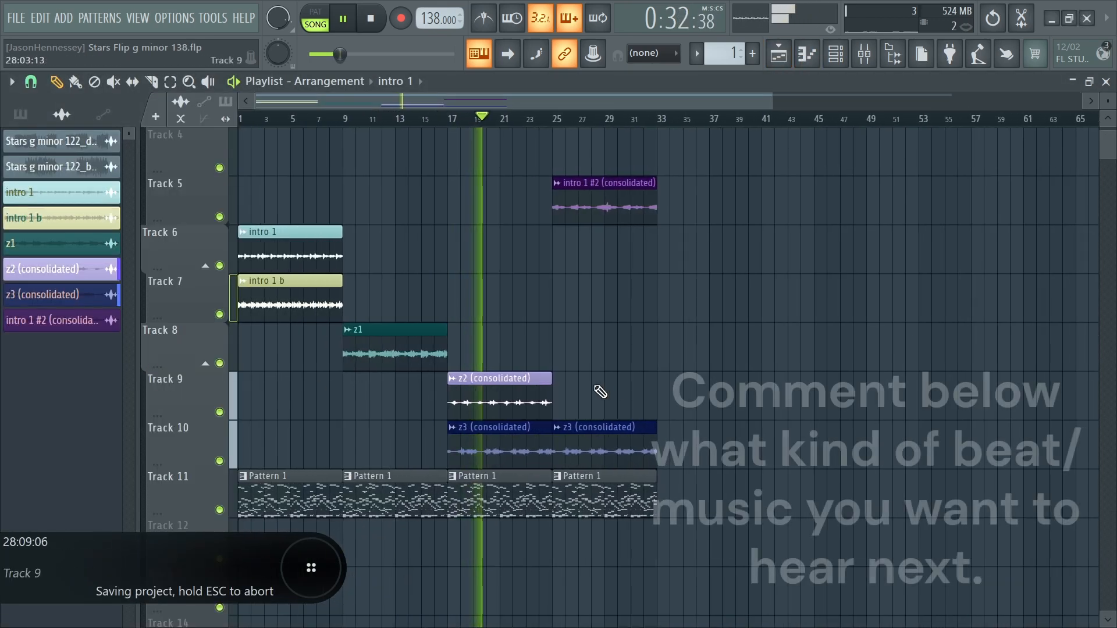